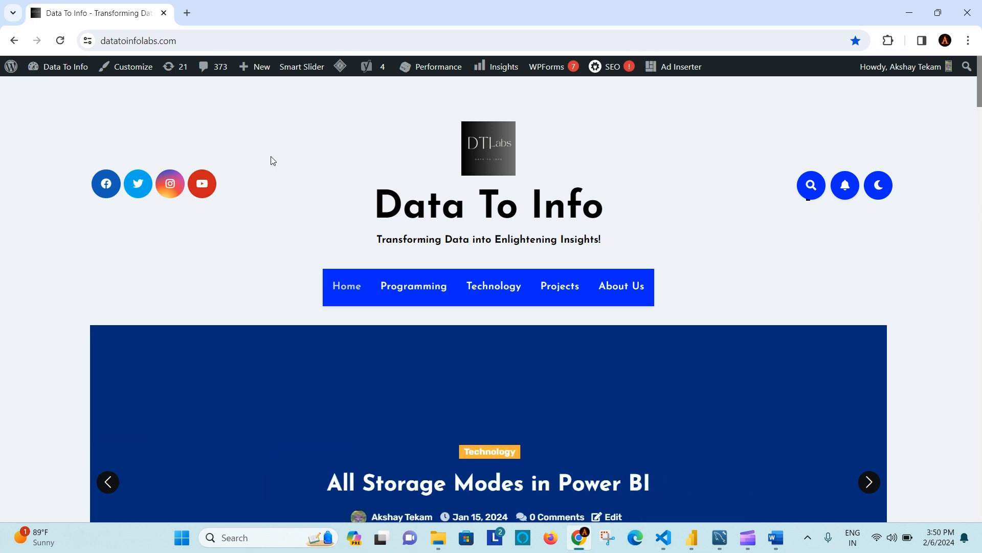
Look over the datatoinfolabs.com home page, including its address, category tiles and most recent post.
left_click(212, 46)
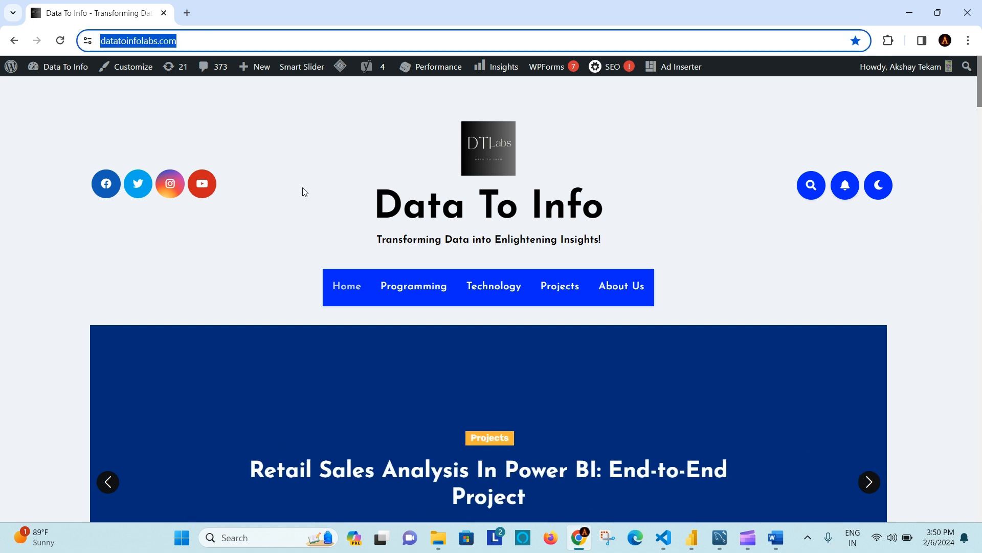
left_click(285, 190)
scroll(286, 190, "down", 10)
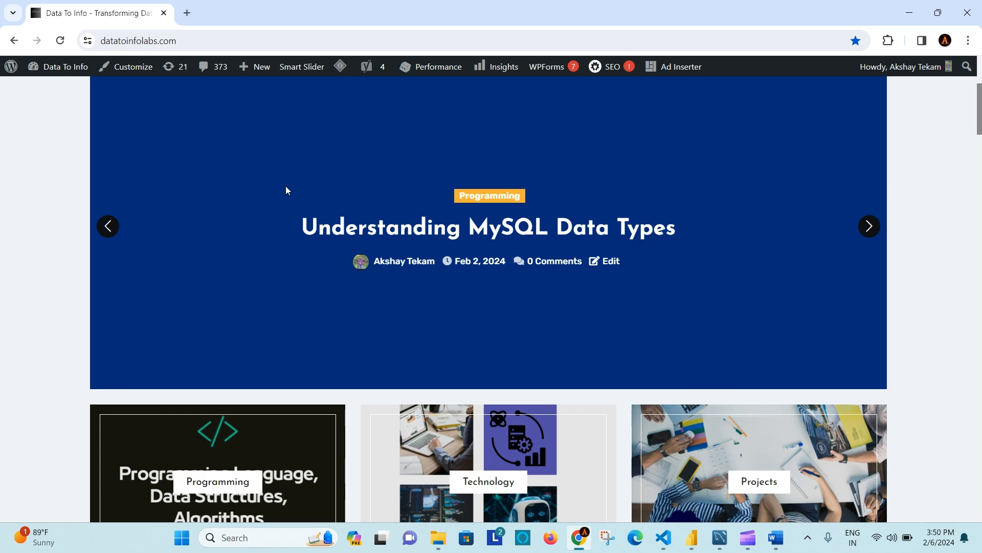
scroll(285, 190, "down", 5)
scroll(70, 302, "up", 8)
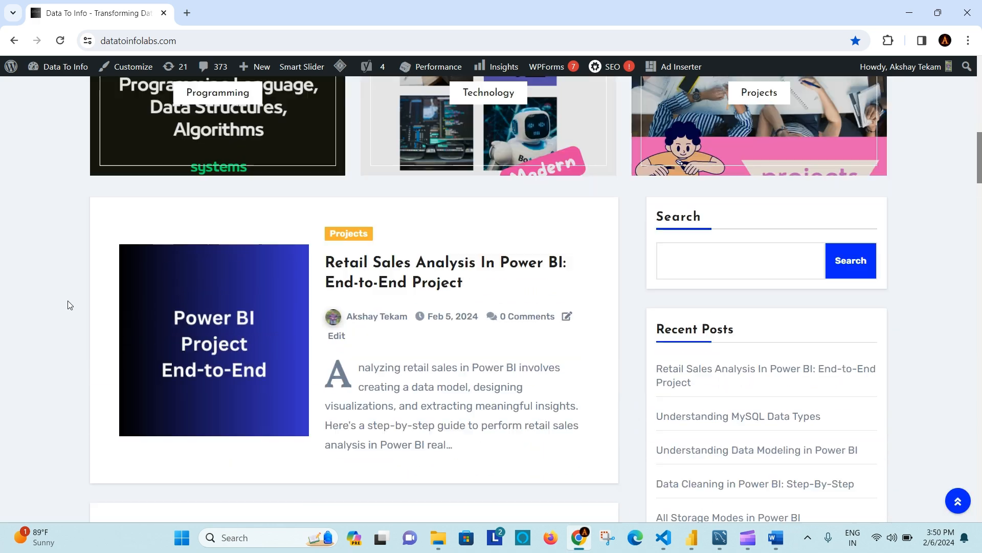
scroll(70, 305, "up", 6)
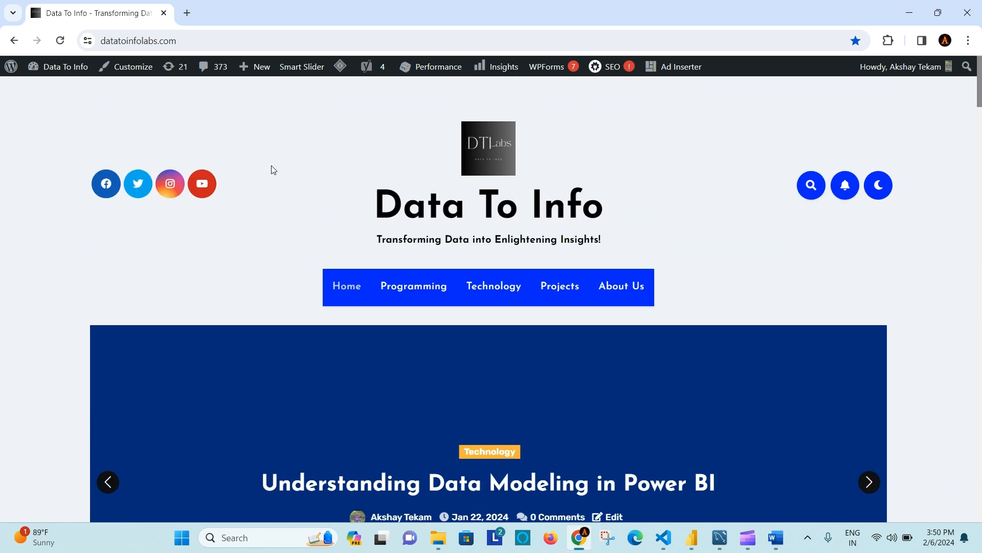
scroll(470, 331, "down", 4)
scroll(65, 213, "up", 3)
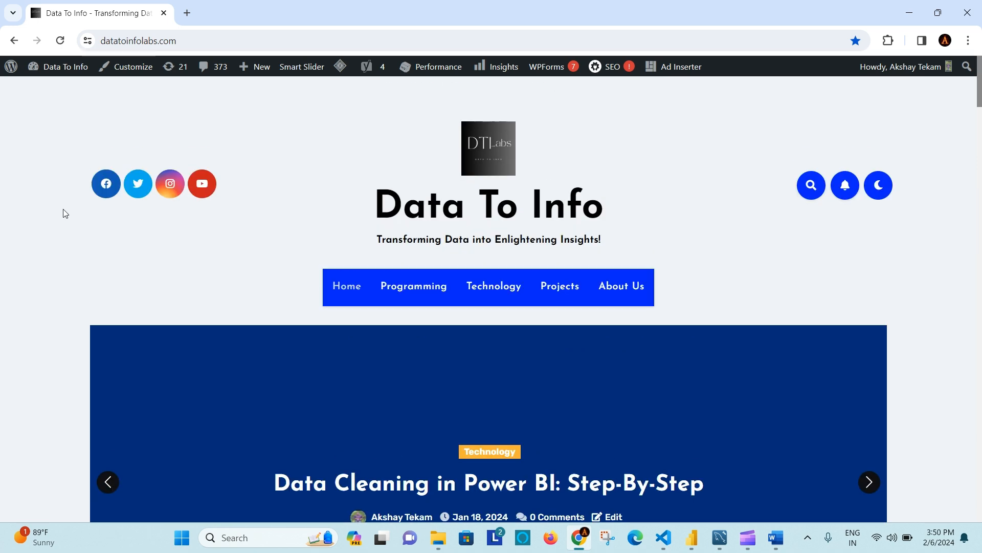
Switch briefly to Power BI Desktop, return to the browser and open the "Retail Sales Analysis In Power BI: End-to-End Project" post.
left_click(692, 537)
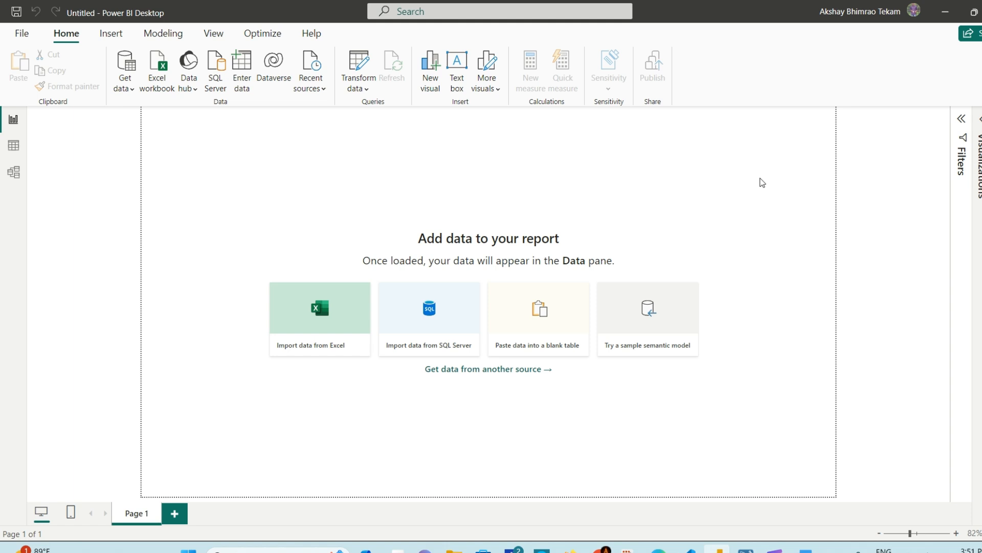
left_click(604, 548)
scroll(274, 231, "down", 4)
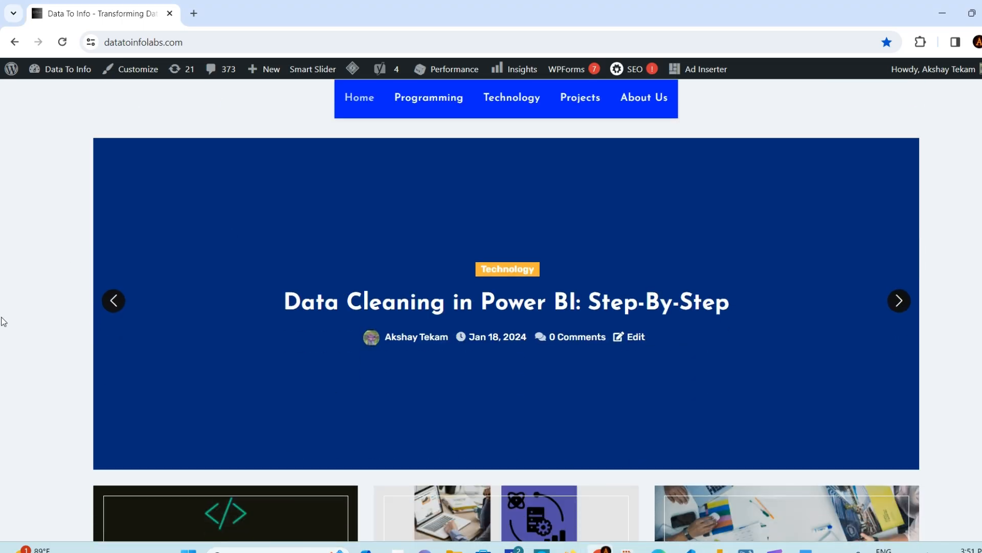
scroll(22, 320, "down", 10)
scroll(62, 305, "up", 3)
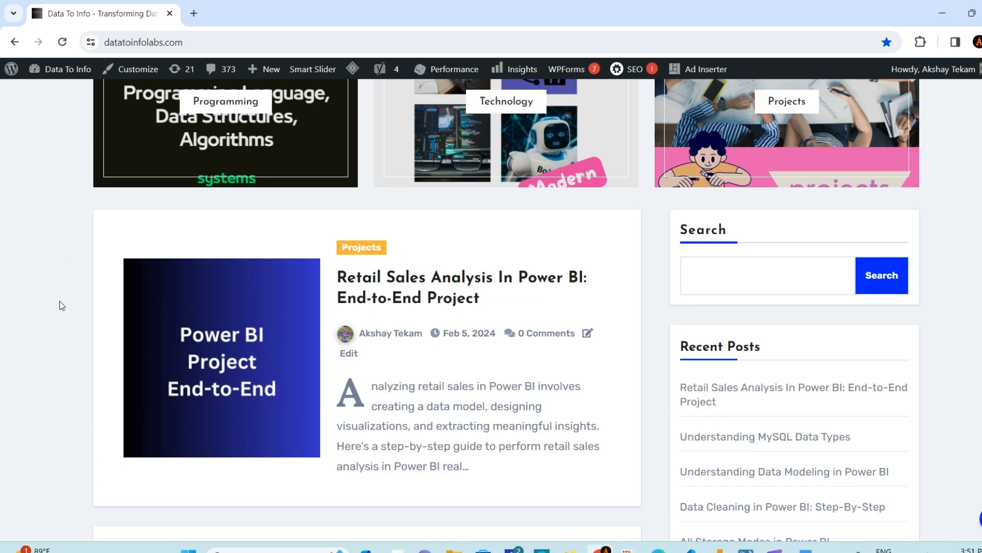
left_click(381, 283)
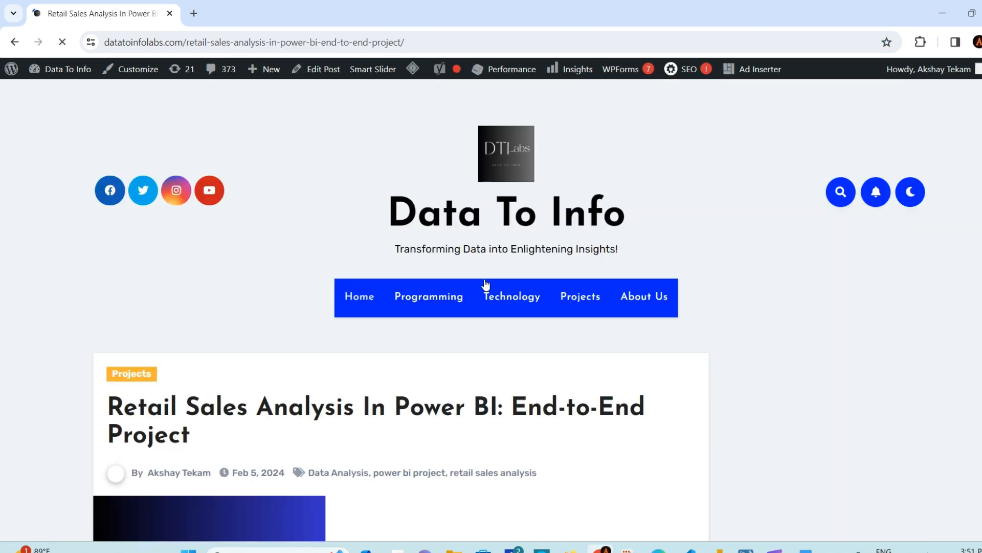
Skim the retail sales project post from its step list to the Category table import section, and return to its title.
scroll(230, 285, "down", 4)
scroll(660, 282, "down", 5)
scroll(662, 284, "down", 15)
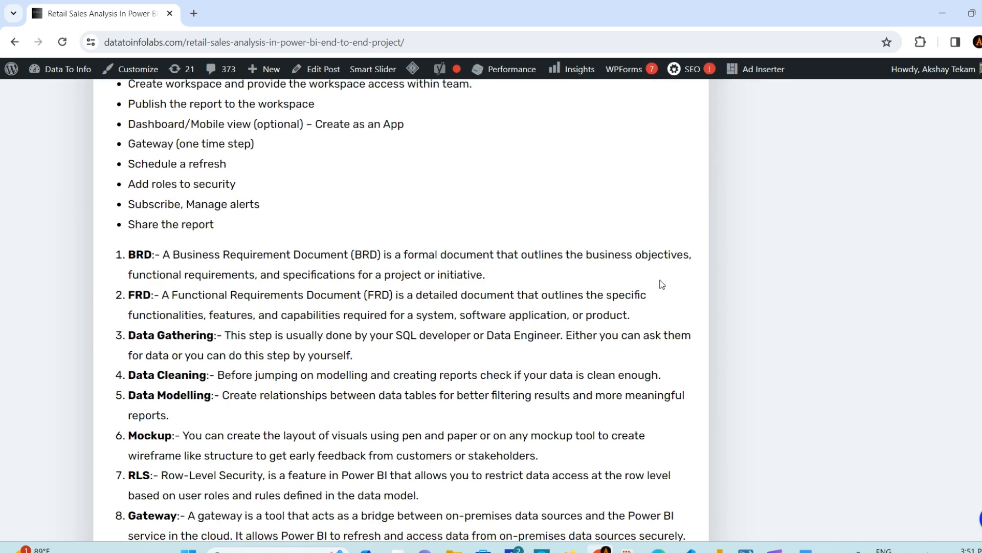
scroll(662, 284, "down", 6)
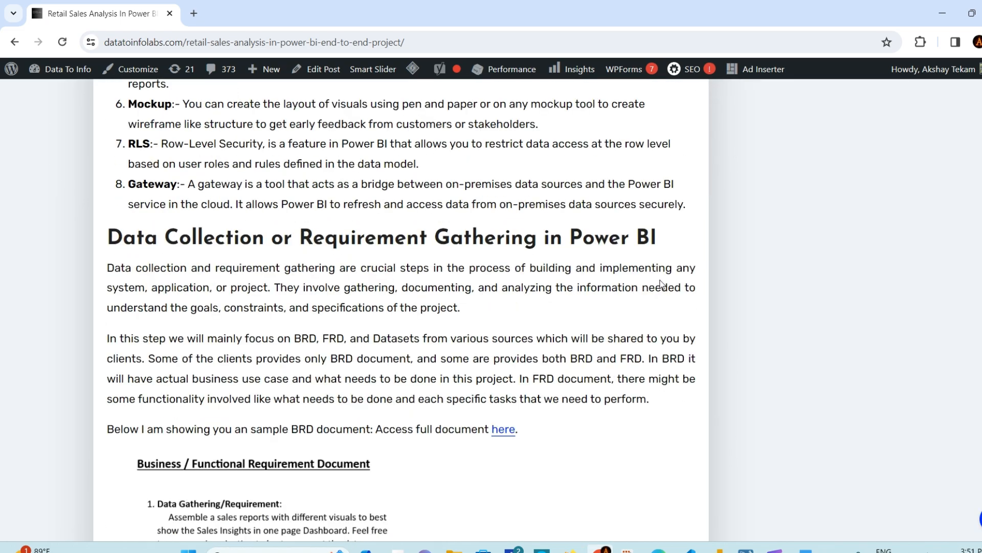
scroll(662, 285, "down", 5)
scroll(662, 284, "down", 6)
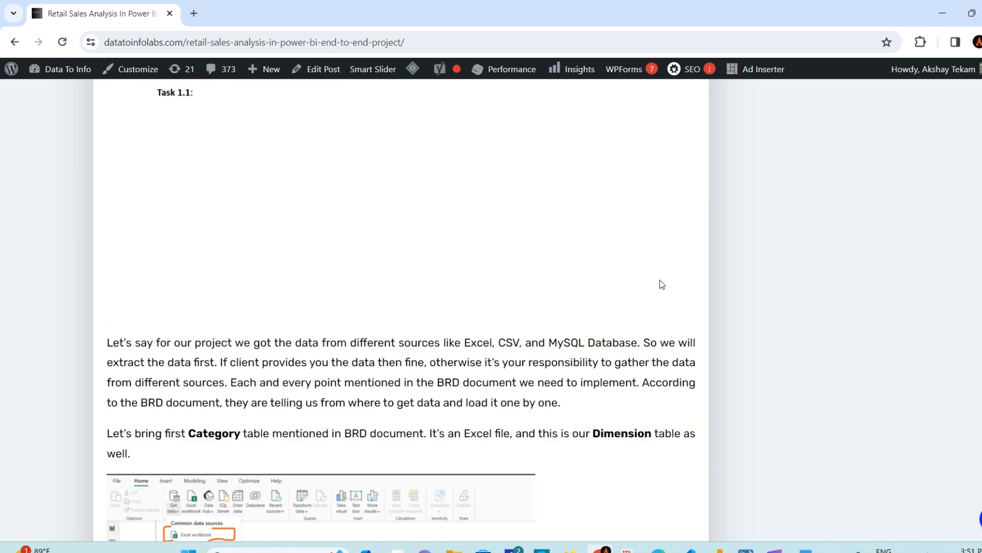
scroll(662, 284, "up", 20)
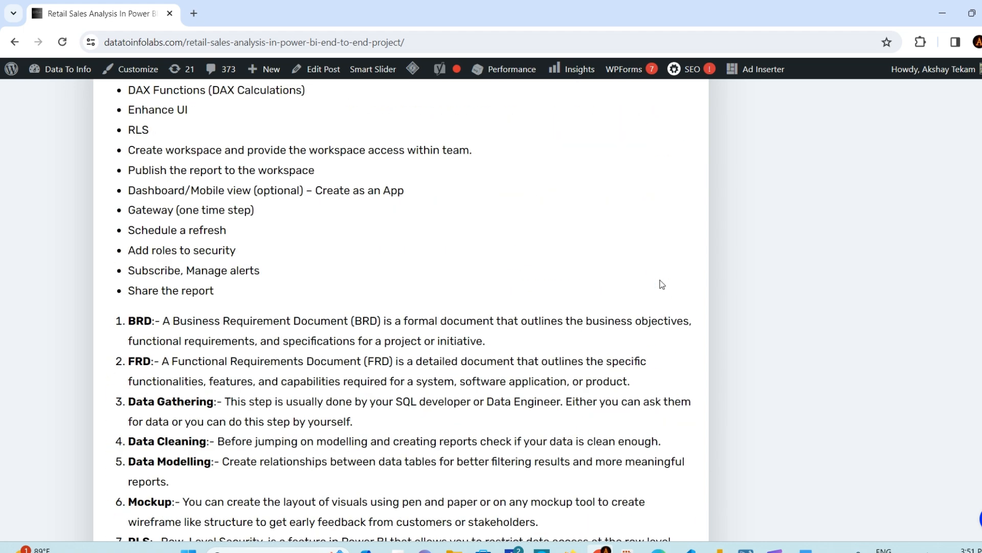
scroll(662, 285, "up", 18)
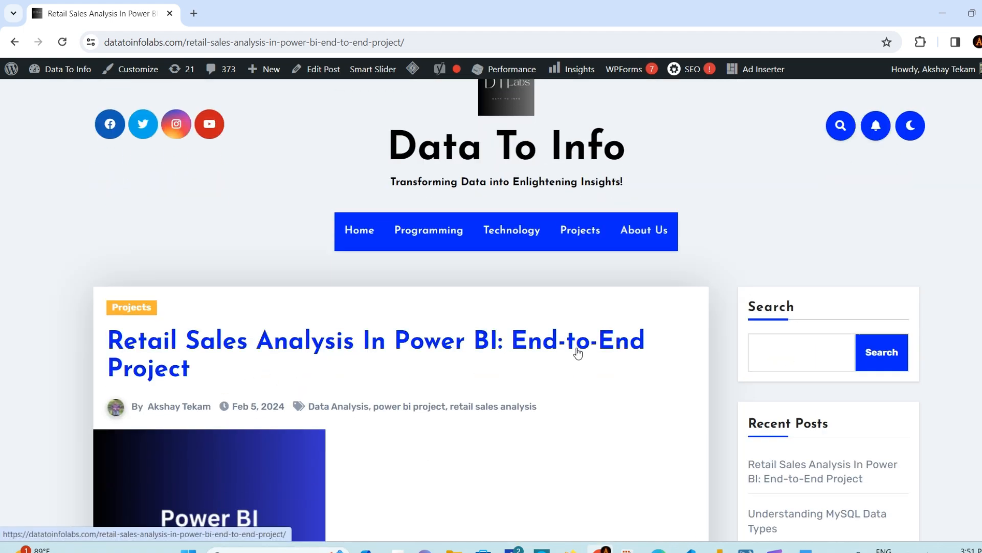
scroll(143, 242, "up", 2)
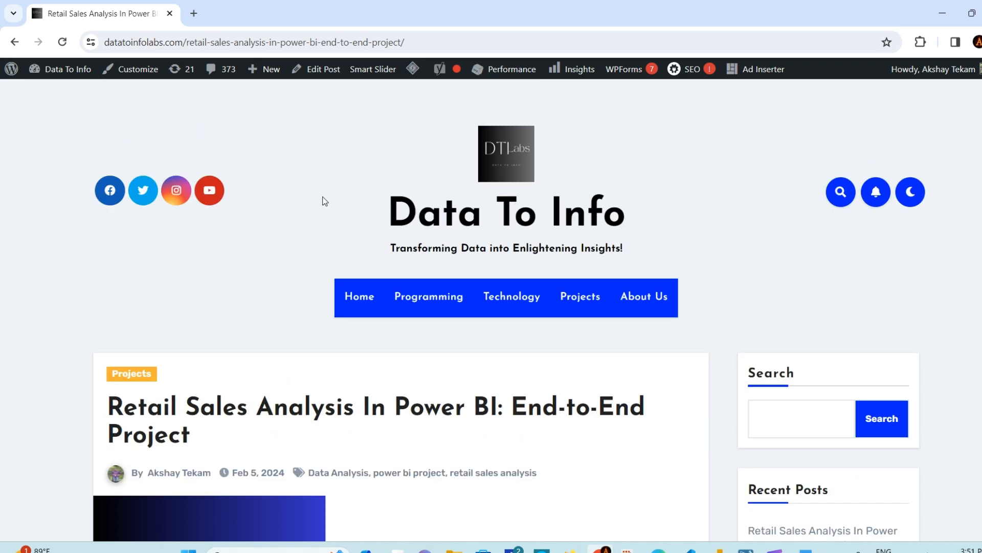
Switch to Visual Studio Code and look through the whole retail sales analysis project outline, highlighting its numbered sections.
key("alt+Tab")
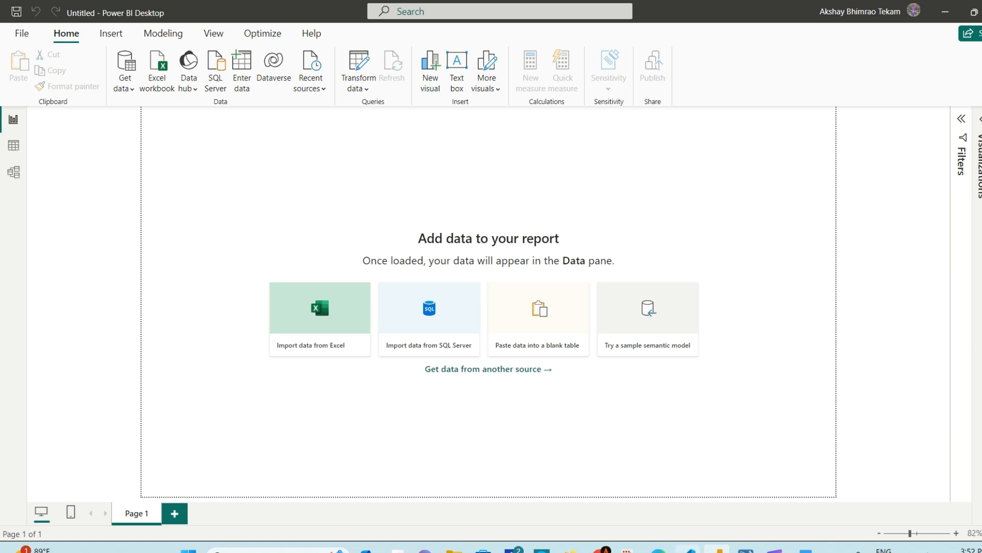
left_click(688, 549)
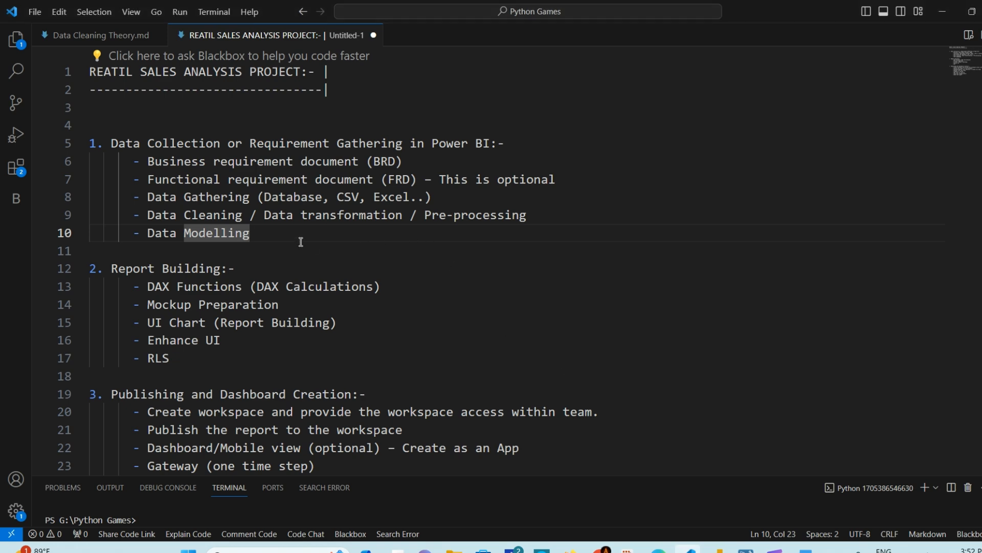
left_click(545, 196)
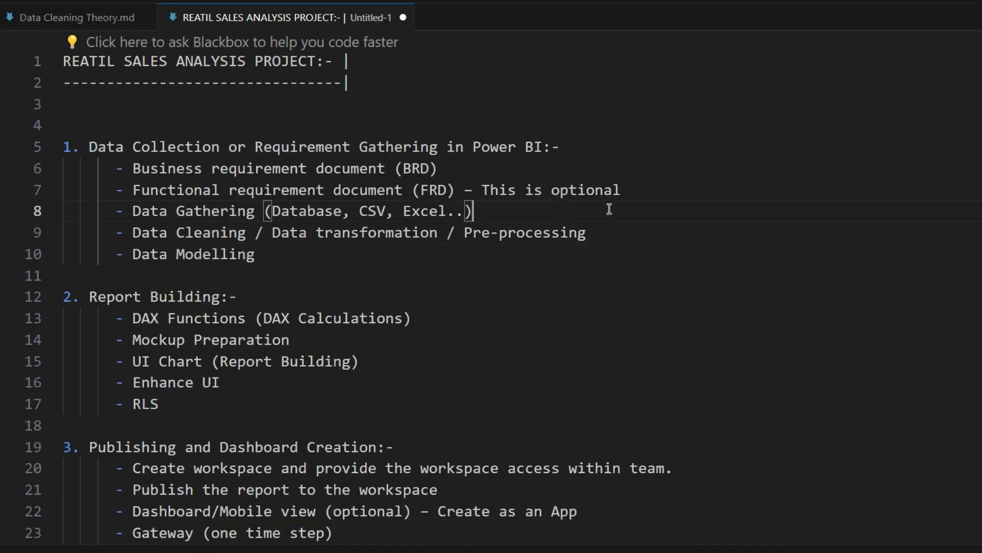
scroll(609, 208, "down", 3)
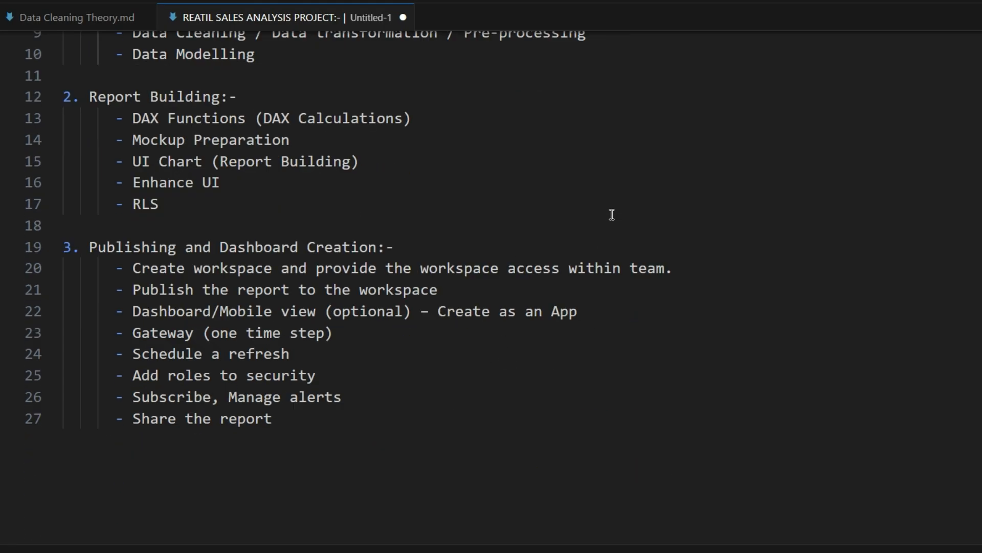
scroll(612, 214, "up", 3)
left_click(65, 146)
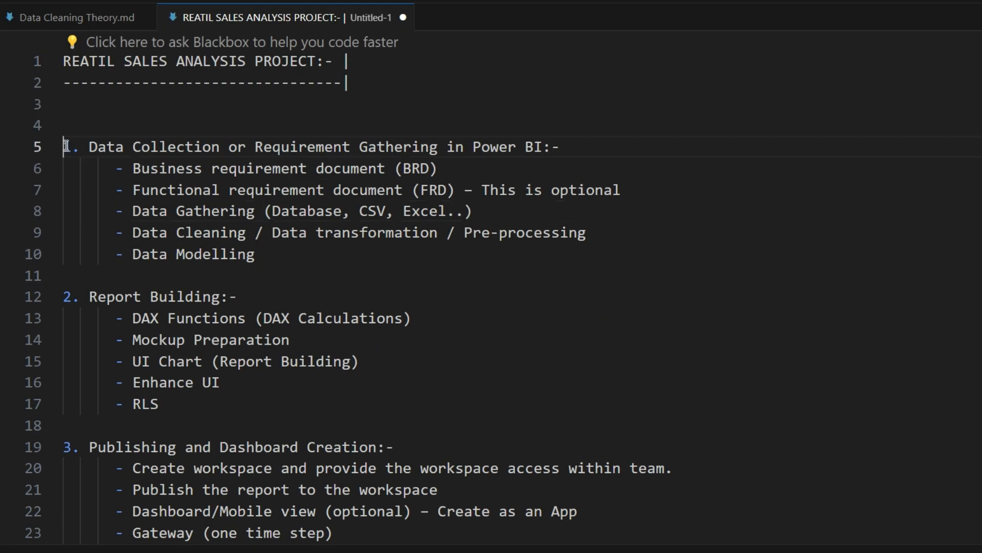
left_click_drag(66, 147, 324, 478)
scroll(228, 228, "down", 2)
left_click(428, 183)
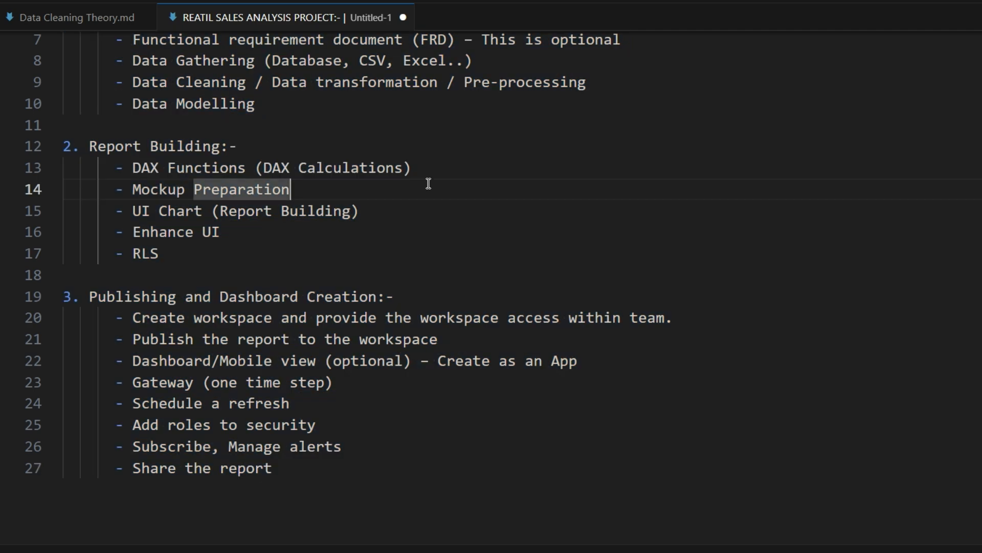
scroll(428, 183, "up", 3)
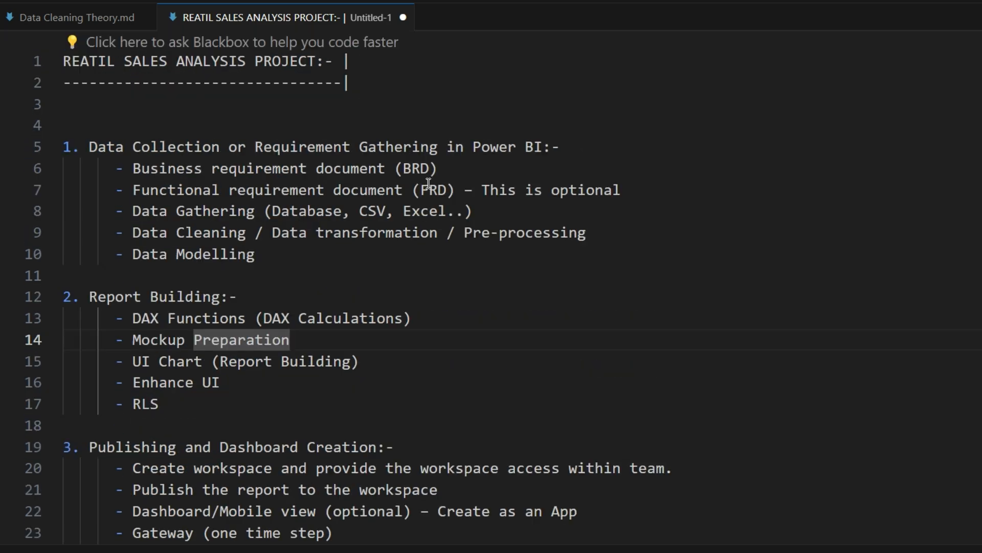
Highlight the first outline section, from the Data Modelling item back up to its heading, and clear the selection.
left_click(281, 270)
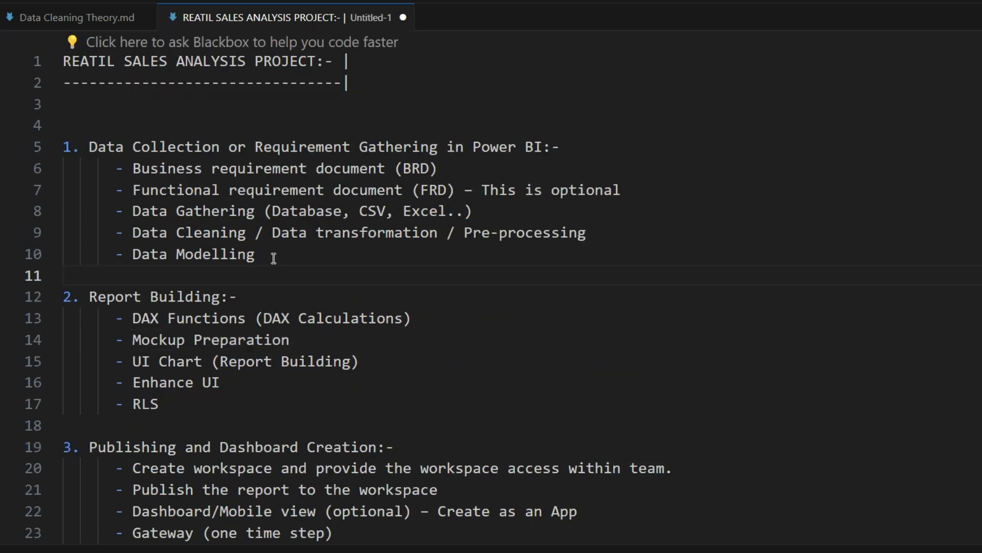
double_click(274, 258)
left_click_drag(283, 248, 45, 147)
left_click(346, 266)
Examine the items under Publishing and Dashboard Creation, from Subscribe, Manage alerts up to Gateway.
scroll(435, 269, "down", 2)
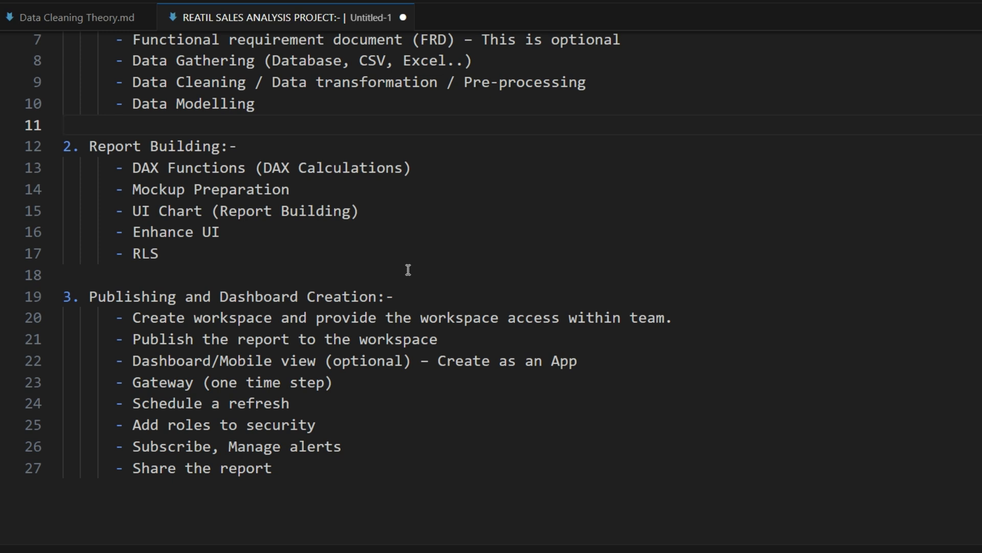
left_click(372, 445)
left_click(349, 417)
left_click(369, 396)
left_click(377, 391)
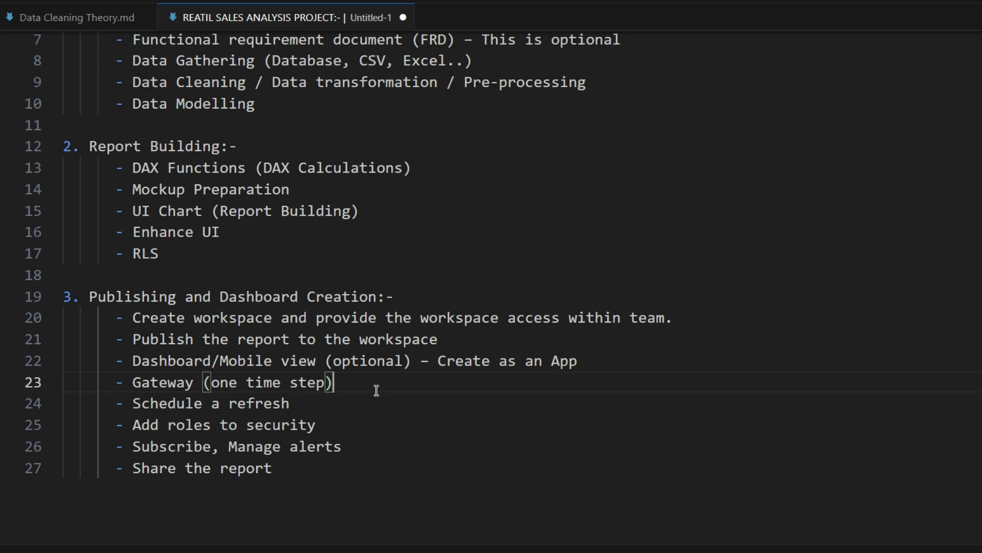
Highlight the Data Collection or Requirement Gathering in Power BI section with its items, and select only its heading.
scroll(376, 390, "up", 2)
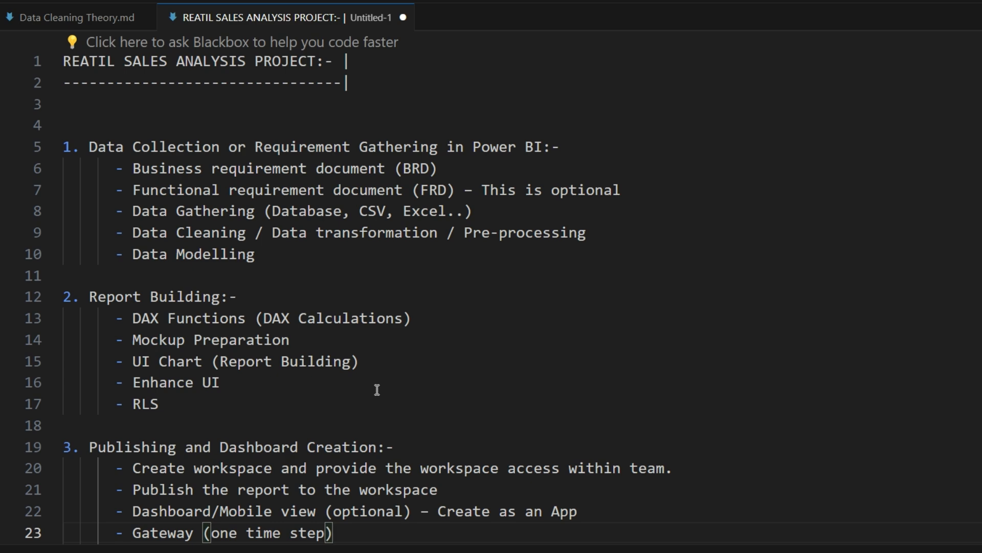
left_click(296, 254)
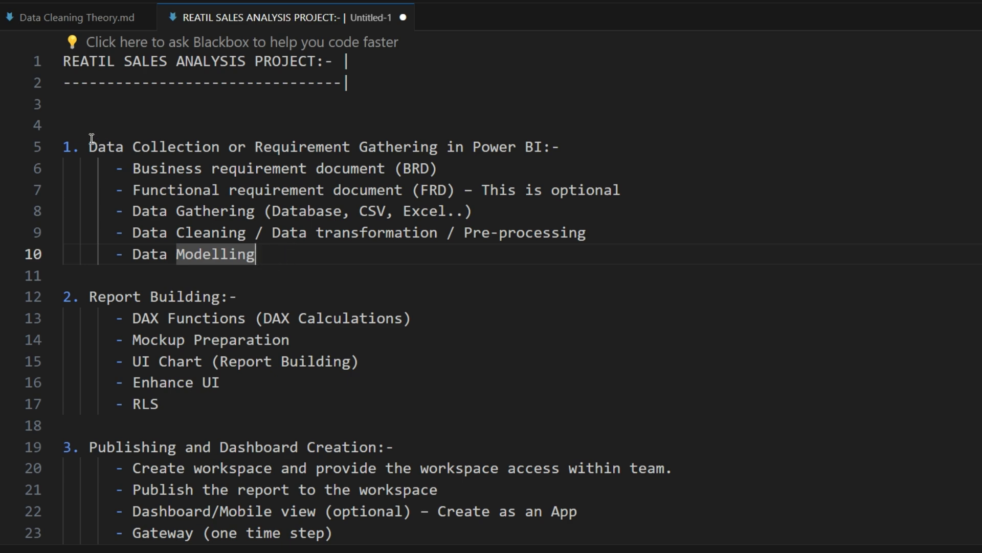
left_click_drag(87, 142, 259, 278)
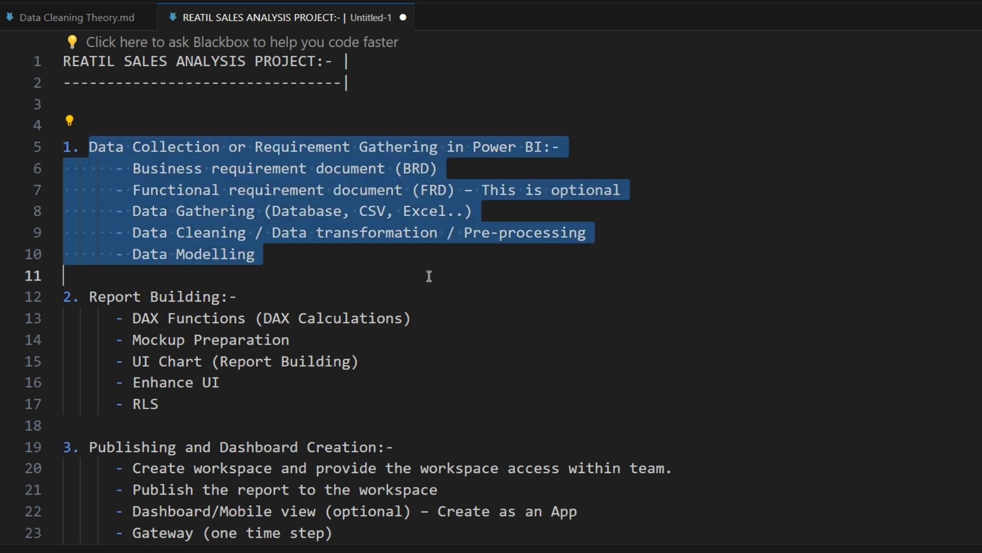
left_click(220, 189)
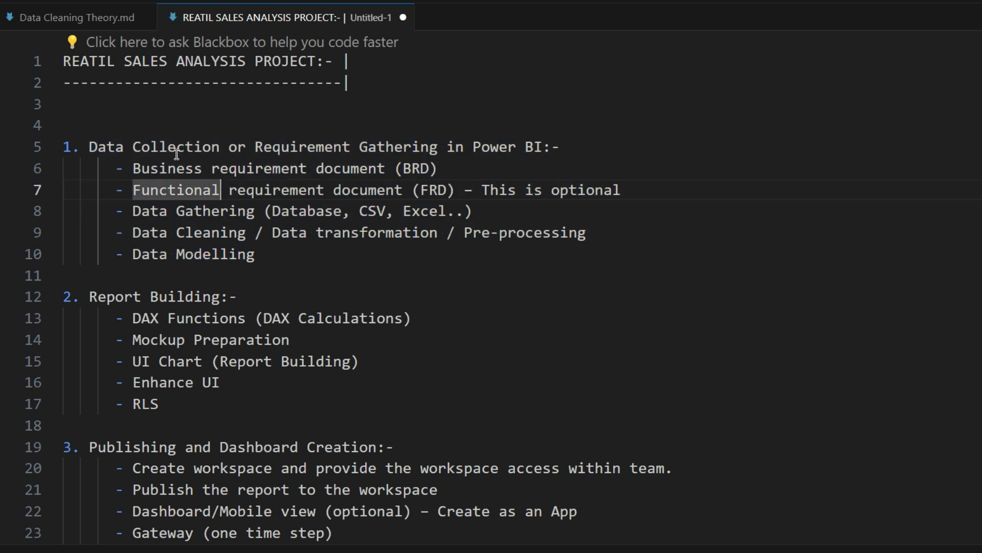
left_click_drag(90, 146, 558, 147)
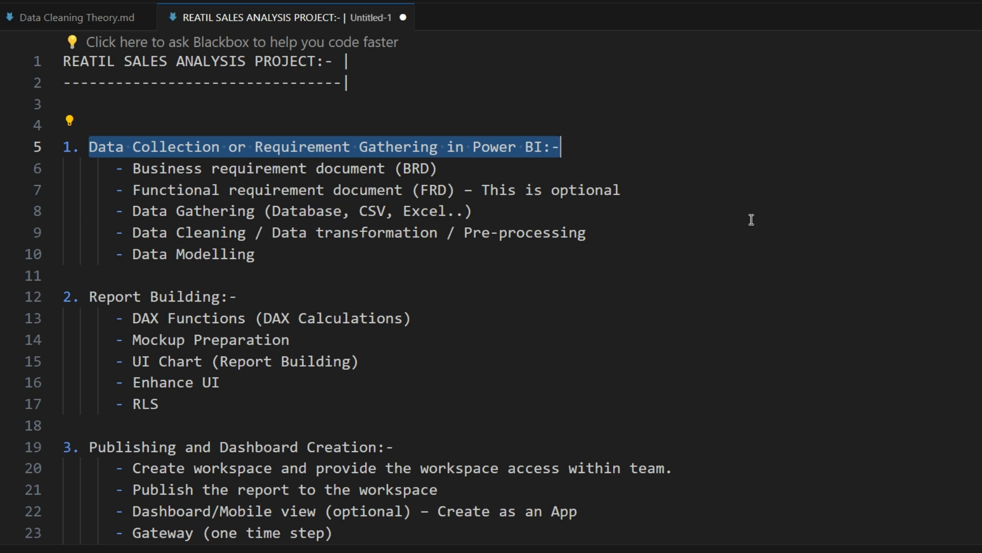
Highlight the Report Building section from its heading to the RLS item, and clear the selection.
scroll(282, 325, "down", 1)
left_click(231, 328)
left_click_drag(169, 355, 82, 251)
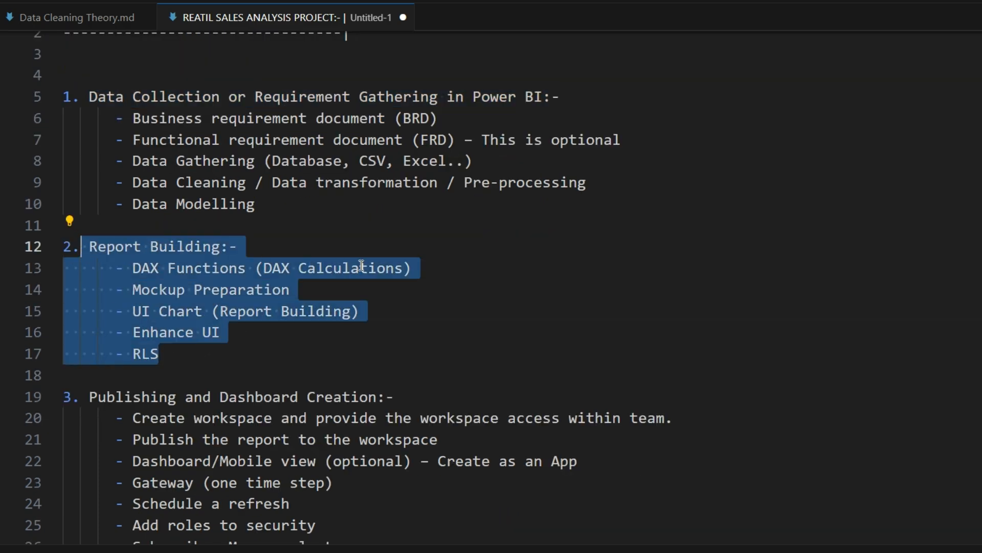
left_click(338, 289)
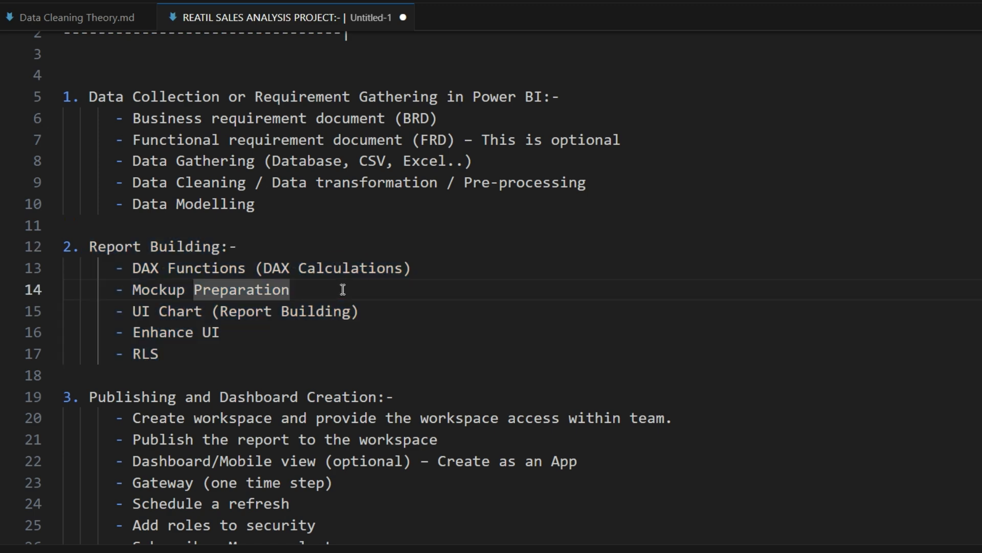
Highlight the full Publishing and Dashboard Creation section, and select only the word Gateway in its list.
scroll(355, 318, "down", 2)
left_click_drag(292, 416, 62, 250)
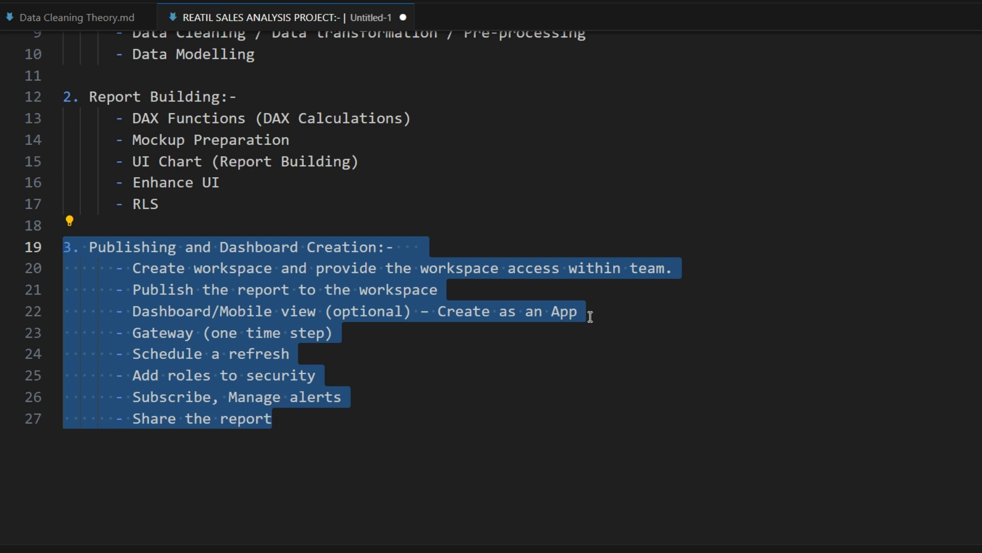
left_click(496, 357)
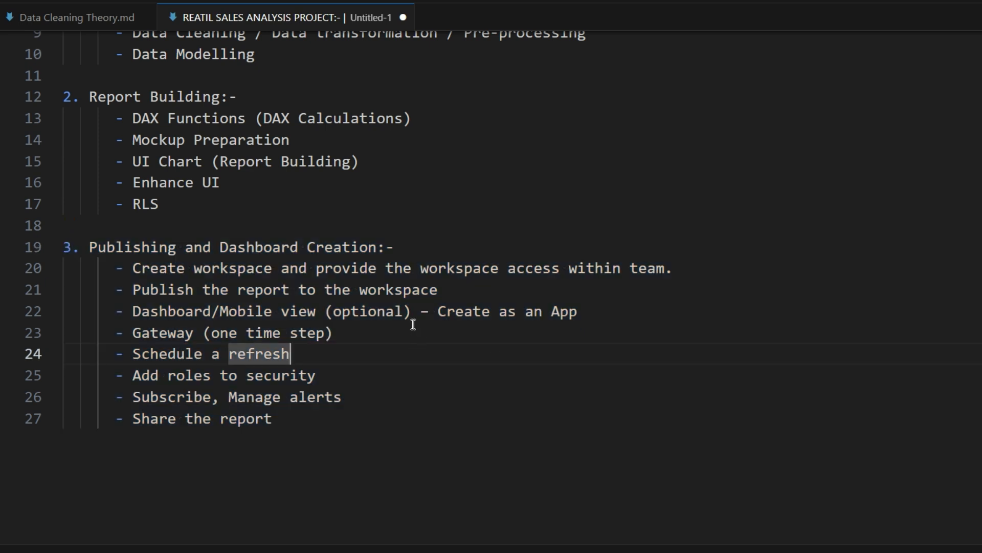
double_click(160, 332)
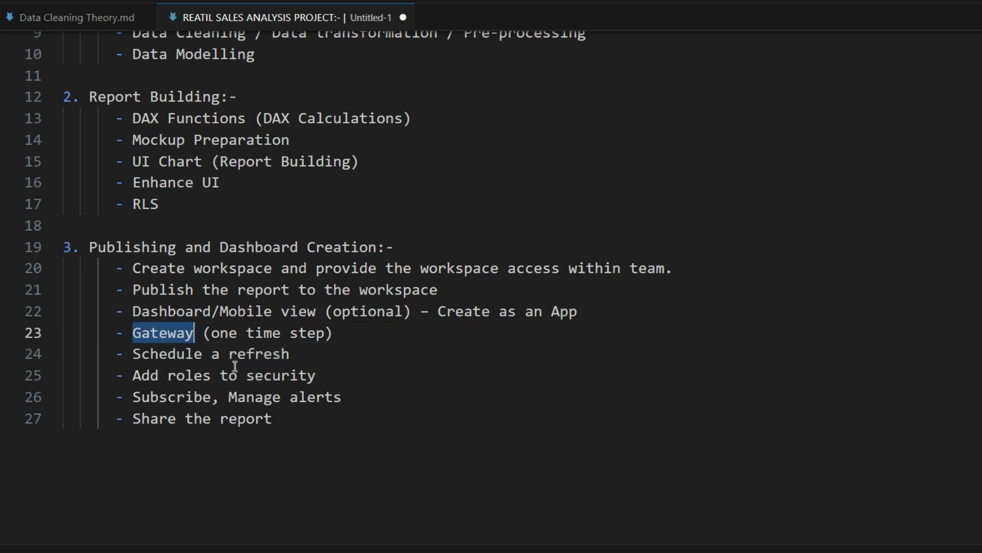
Highlight the Schedule a refresh item under Publishing and Dashboard Creation, select the word Subscribe, and clear the selection.
left_click(176, 354)
double_click(138, 353)
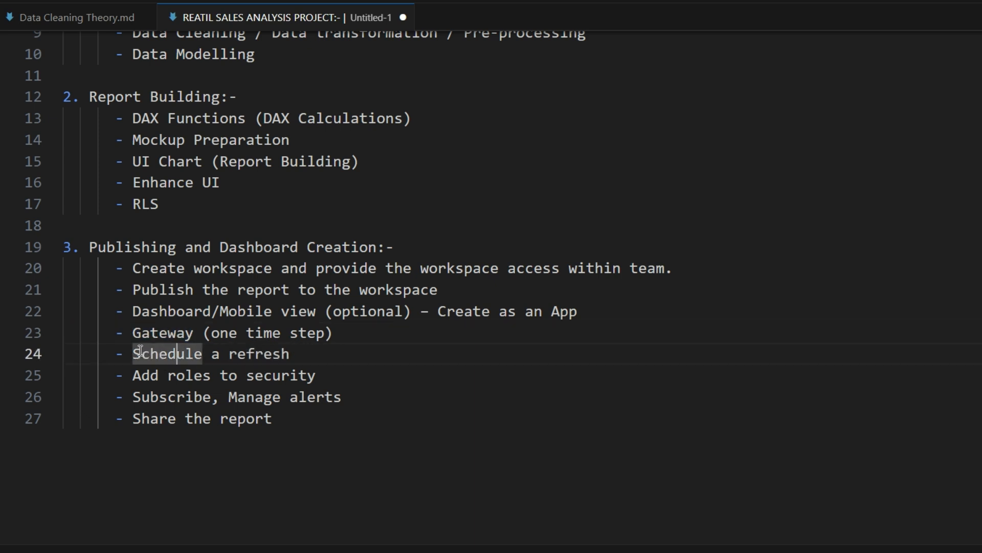
left_click_drag(134, 353, 290, 353)
left_click(302, 398)
left_click(184, 396)
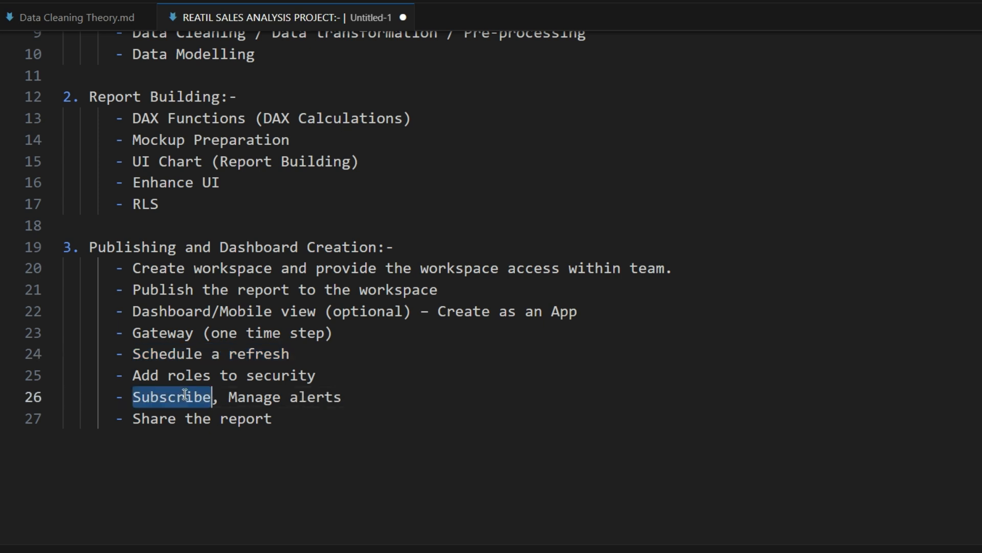
left_click(376, 353)
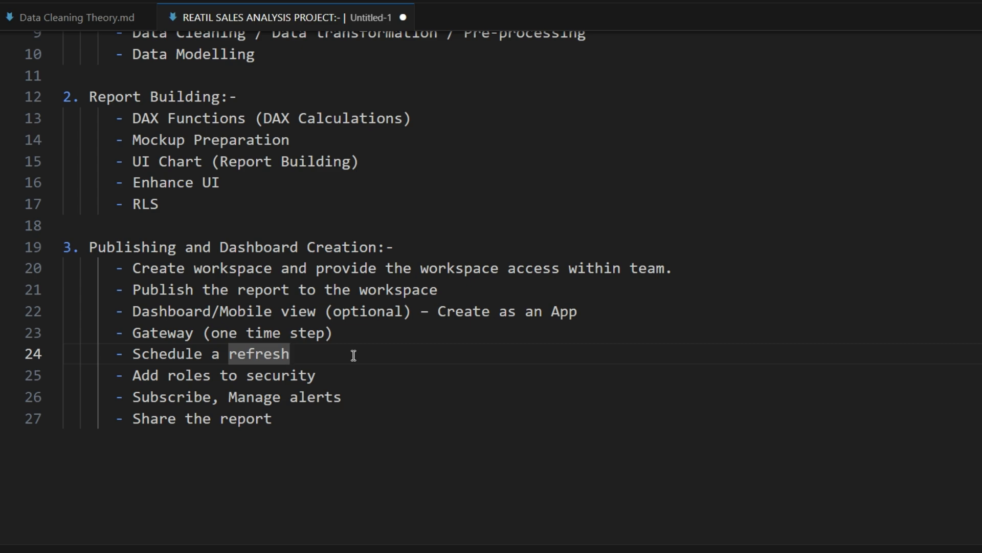
Place the cursor at the end of the Share the report item closing the Publishing and Dashboard Creation list.
scroll(353, 356, "up", 1)
scroll(353, 355, "down", 1)
scroll(353, 355, "down", 1)
left_click(283, 367)
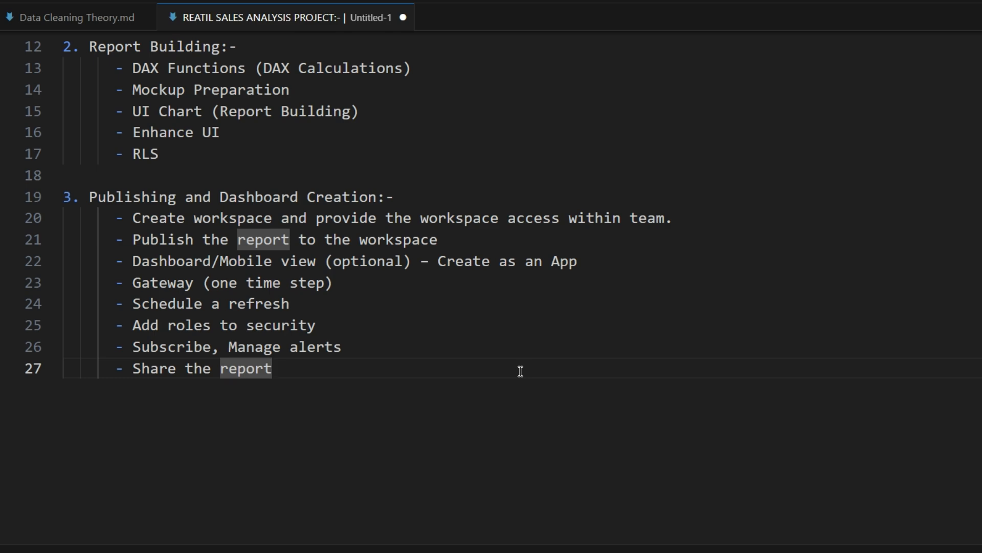
Highlight the Mockup Preparation item in the Report Building section, and select only the word Mockup.
scroll(520, 371, "up", 4)
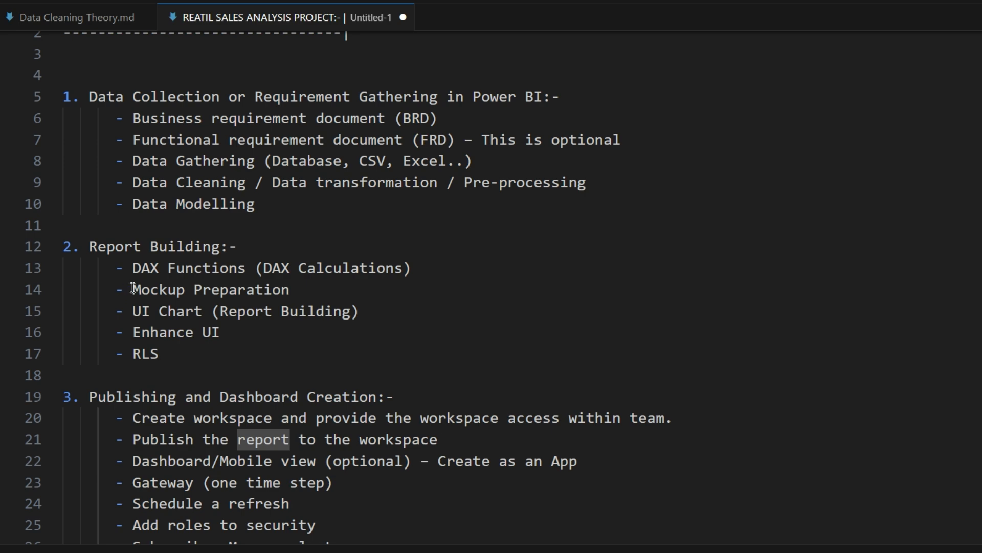
left_click_drag(199, 286, 290, 288)
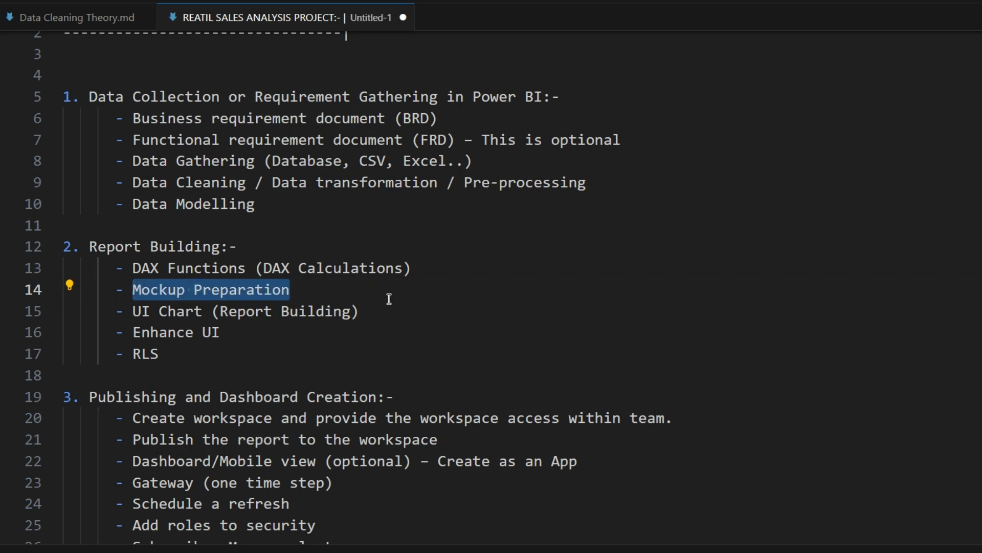
left_click(326, 292)
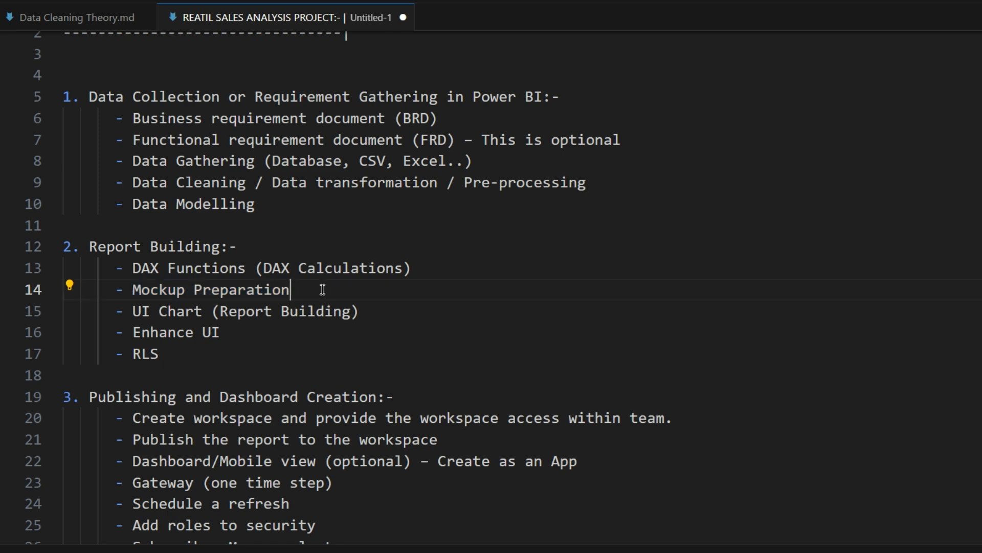
double_click(161, 287)
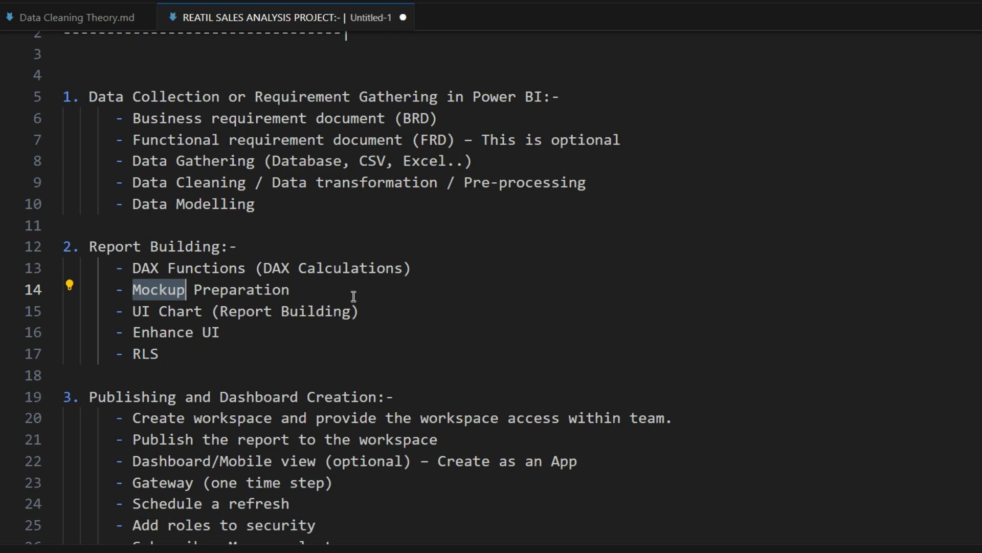
double_click(303, 288)
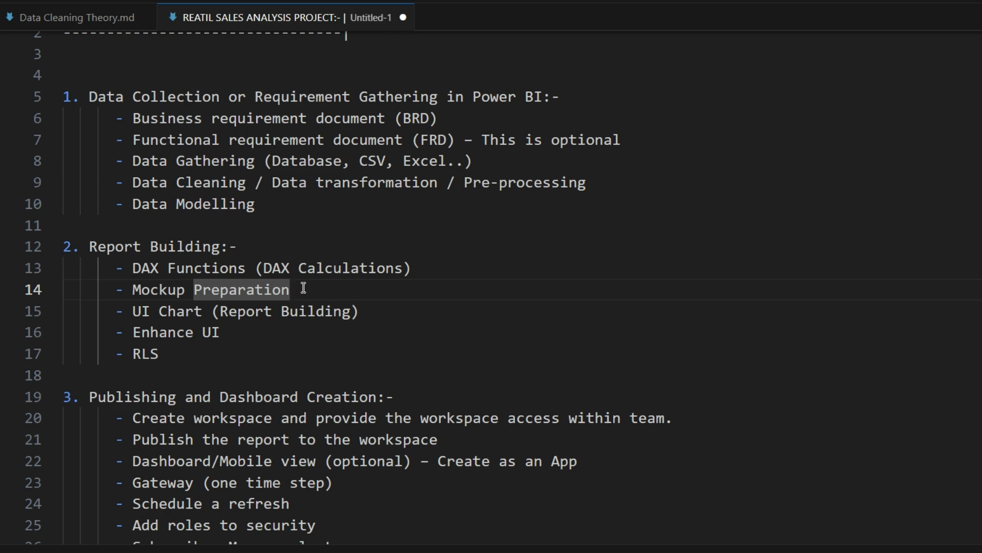
double_click(162, 293)
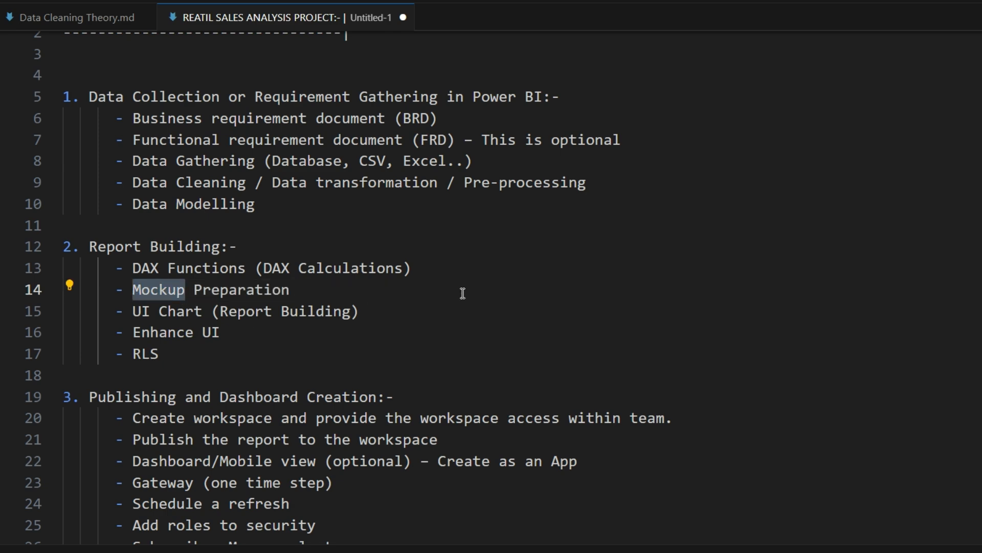
Highlight the Data Collection section, its business and functional requirement document items, and the abbreviation BRD.
scroll(462, 292, "up", 1)
left_click_drag(260, 254, 72, 147)
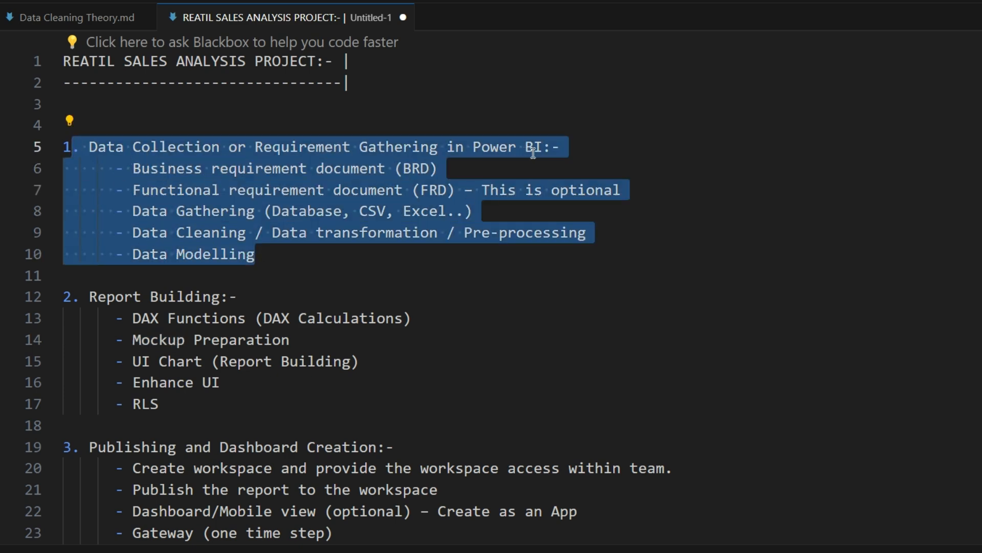
left_click(489, 166)
left_click_drag(124, 167, 626, 191)
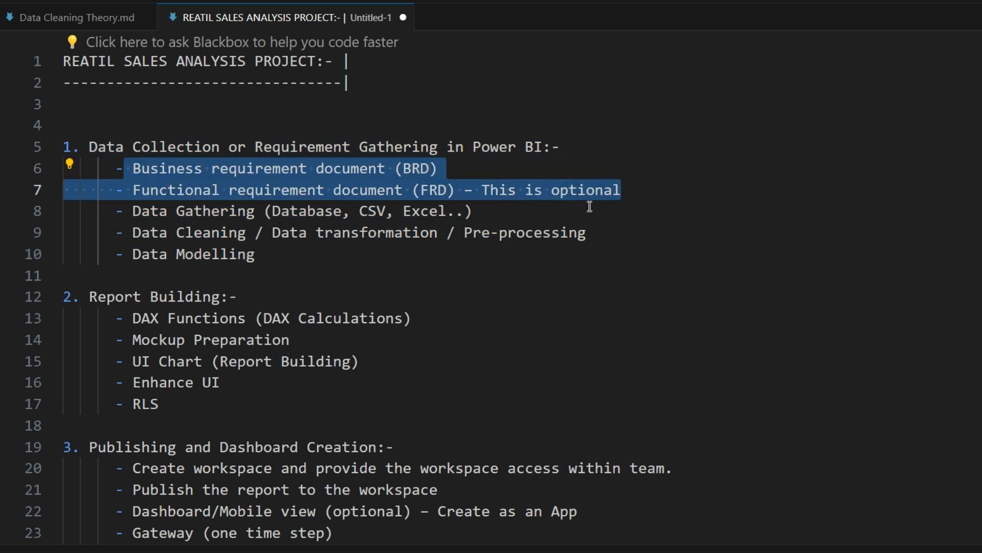
left_click(479, 214)
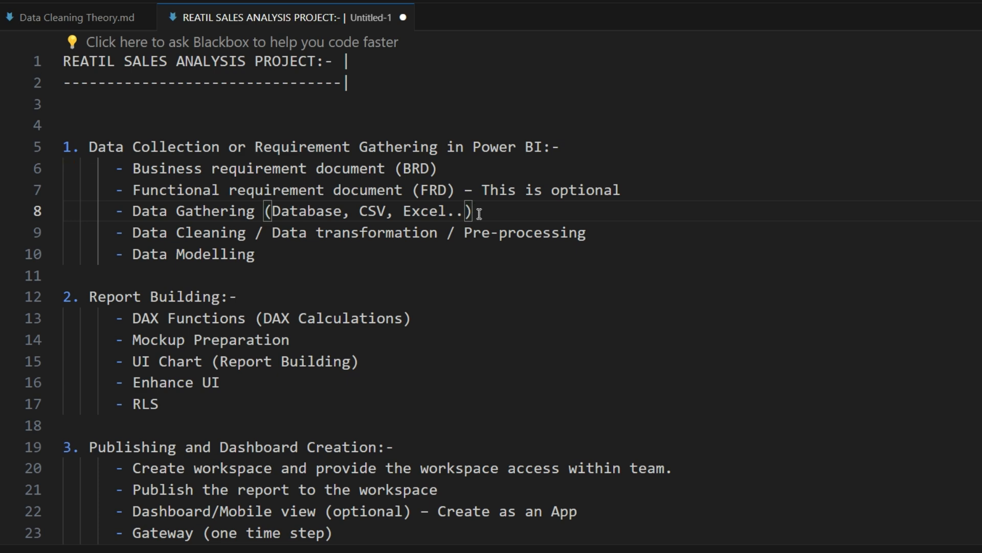
double_click(420, 169)
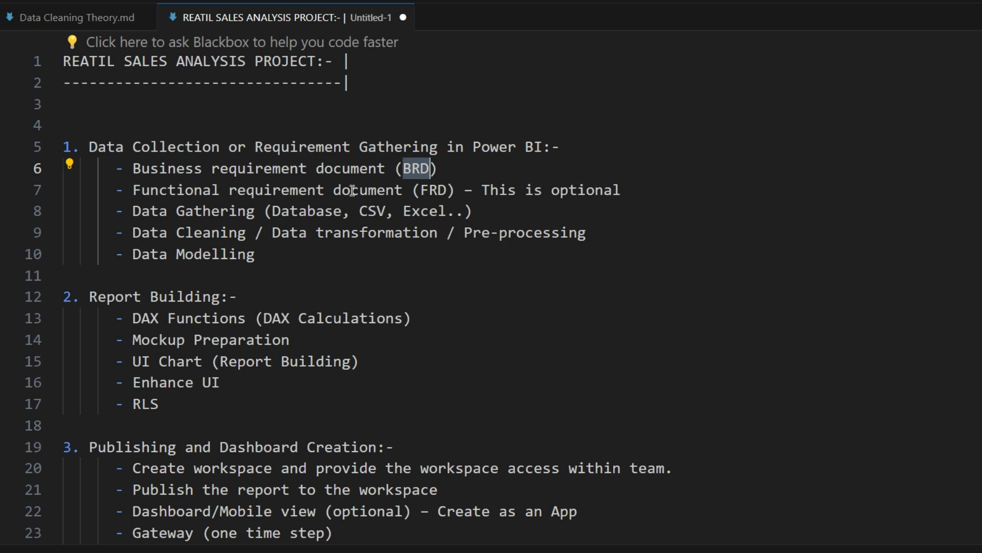
double_click(153, 191)
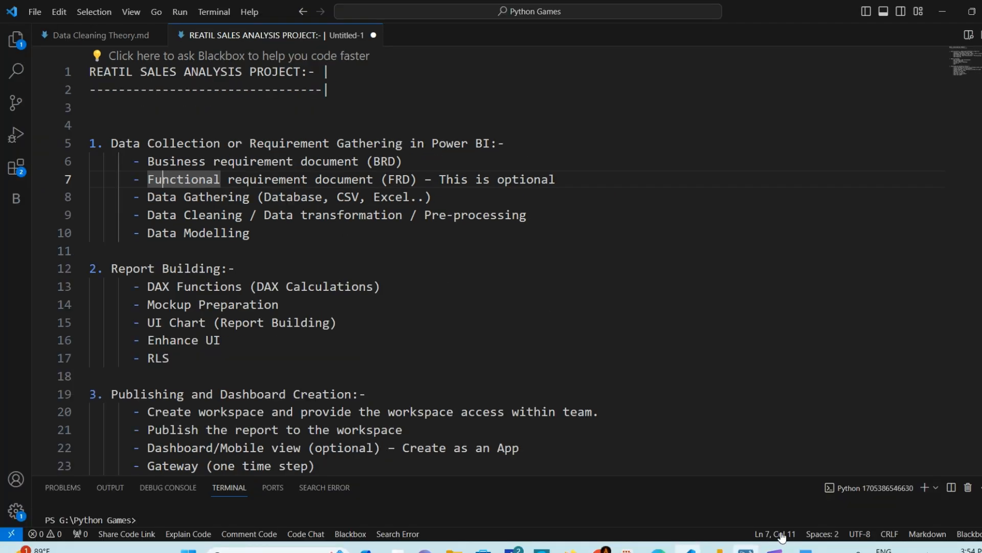
Switch to the BRD For Retail Sales document in Word and skim its data gathering and data modeling tasks.
mouse_move(804, 548)
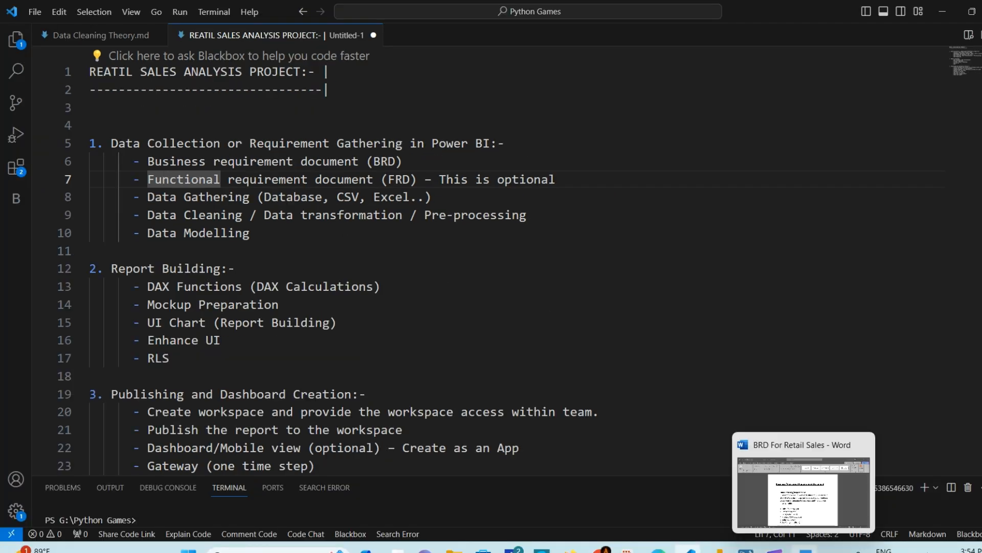
left_click(804, 548)
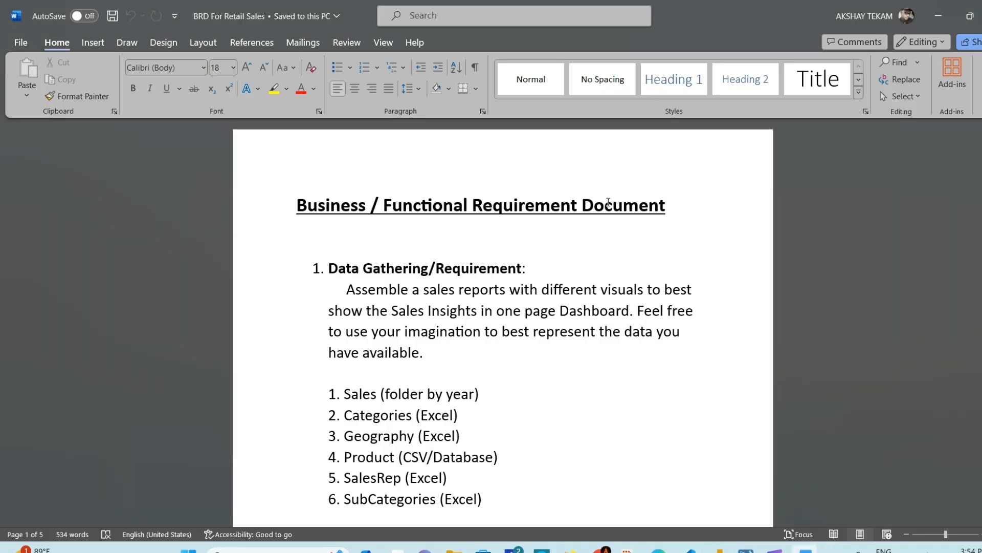
left_click(413, 205)
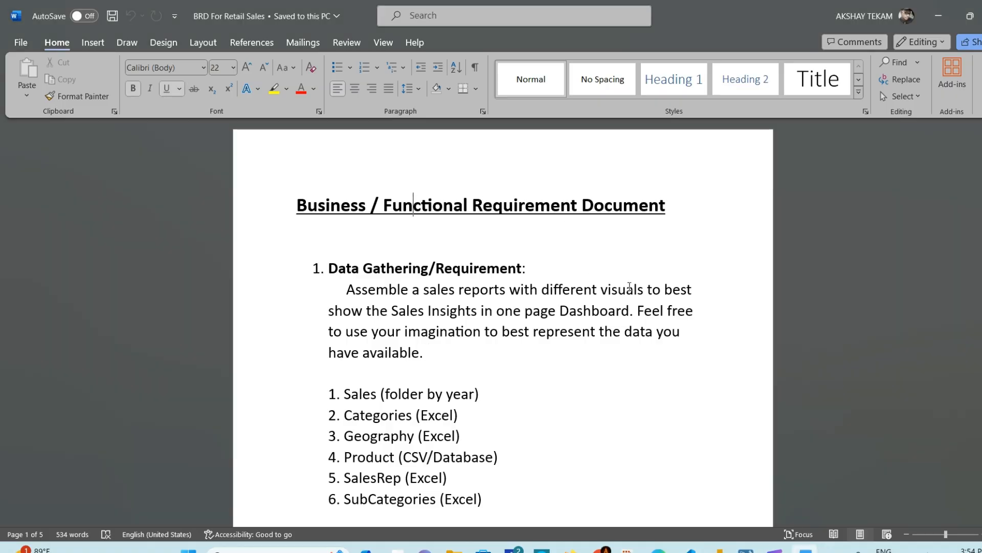
scroll(687, 343, "down", 12)
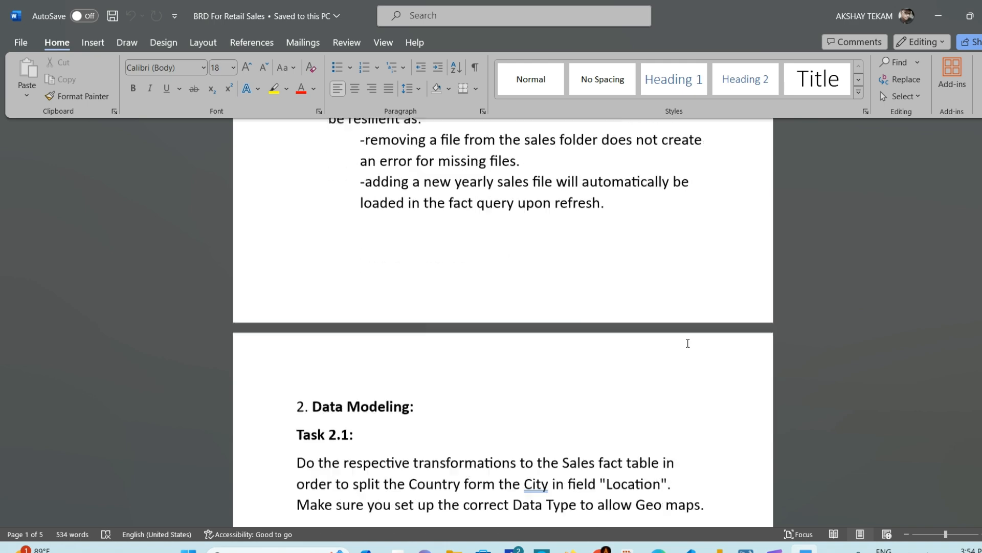
scroll(688, 343, "down", 5)
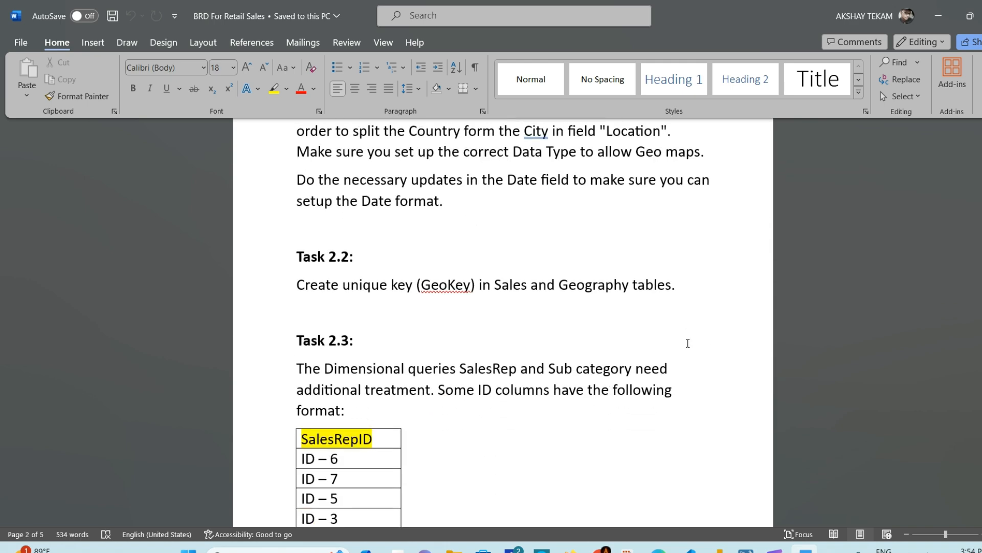
scroll(688, 344, "down", 5)
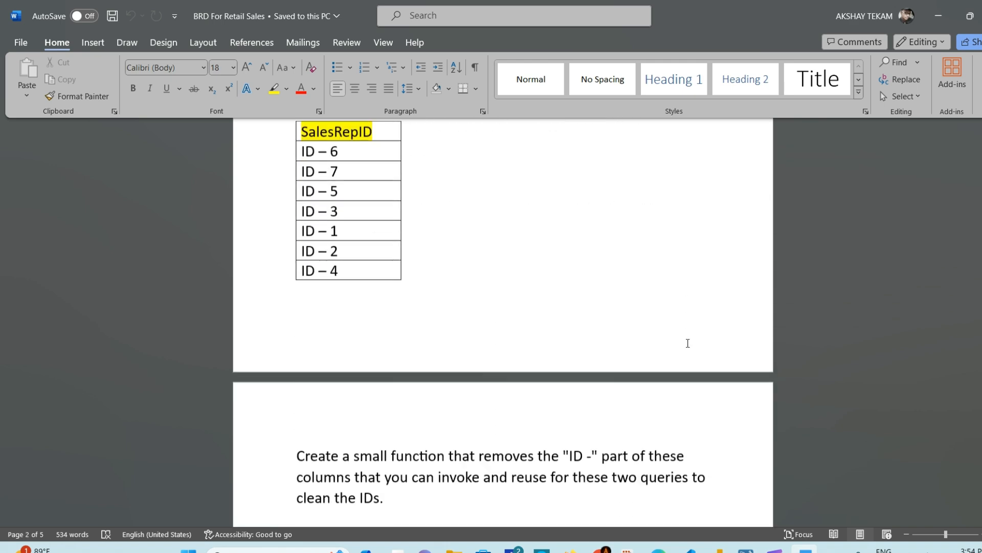
scroll(687, 342, "up", 10)
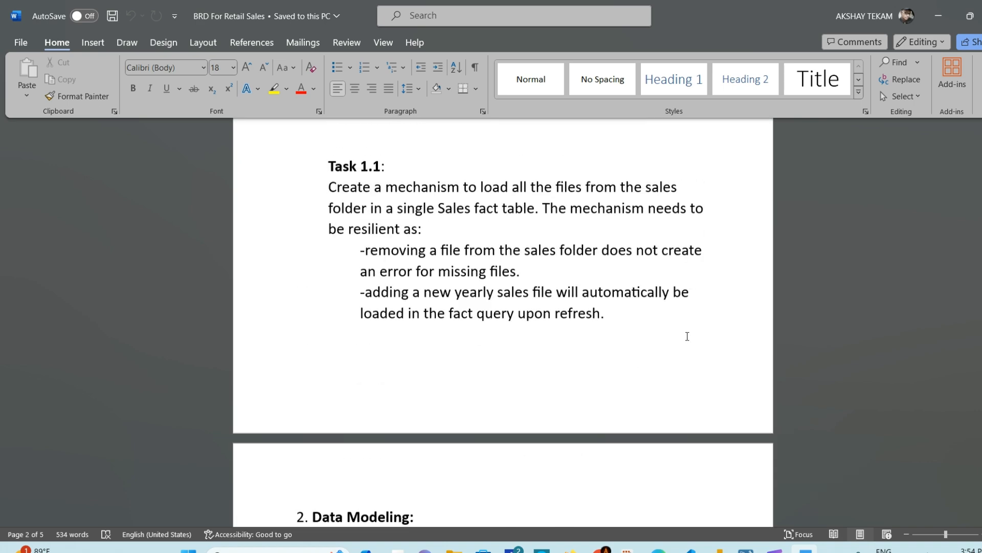
scroll(687, 336, "up", 4)
Highlight in yellow the list of six data sources from Sales (folder by year) to SubCategories (Excel).
left_click(562, 271)
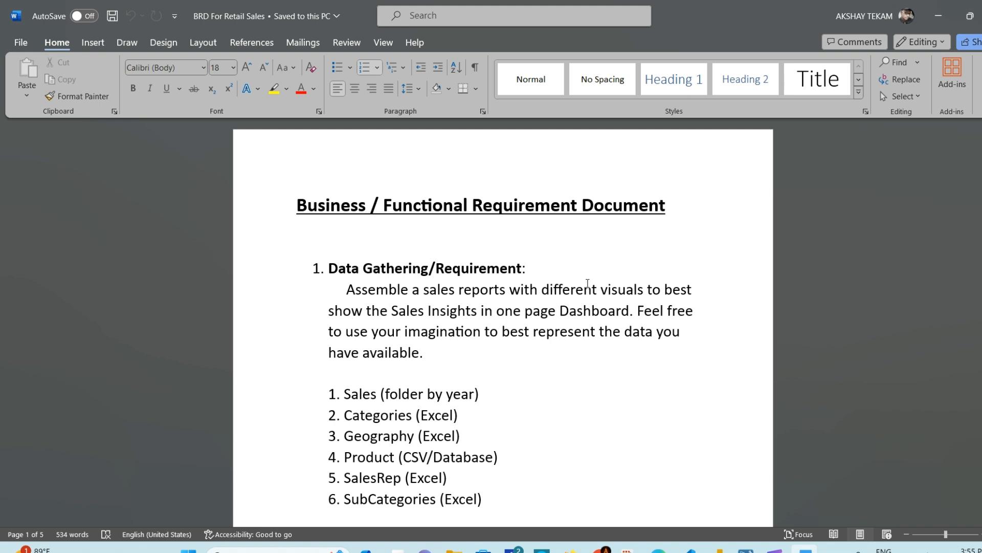
scroll(587, 283, "down", 3)
left_click_drag(344, 299, 526, 387)
left_click(544, 379)
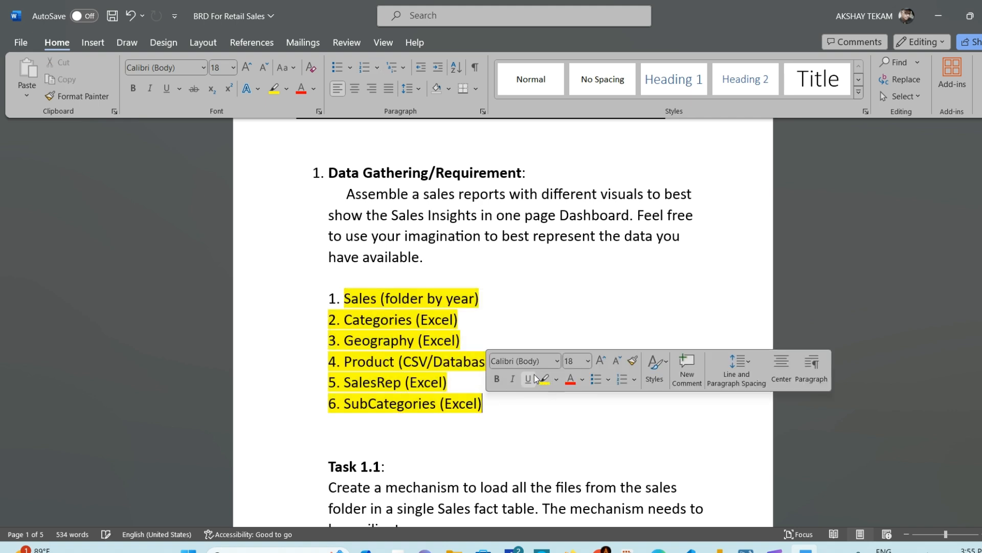
left_click(495, 305)
Select the opening description of Task 1.1 about loading all sales files into a single fact table, and clear the selection.
scroll(540, 314, "down", 6)
left_click_drag(329, 276, 439, 317)
scroll(573, 332, "down", 2)
scroll(573, 332, "down", 1)
left_click(465, 247)
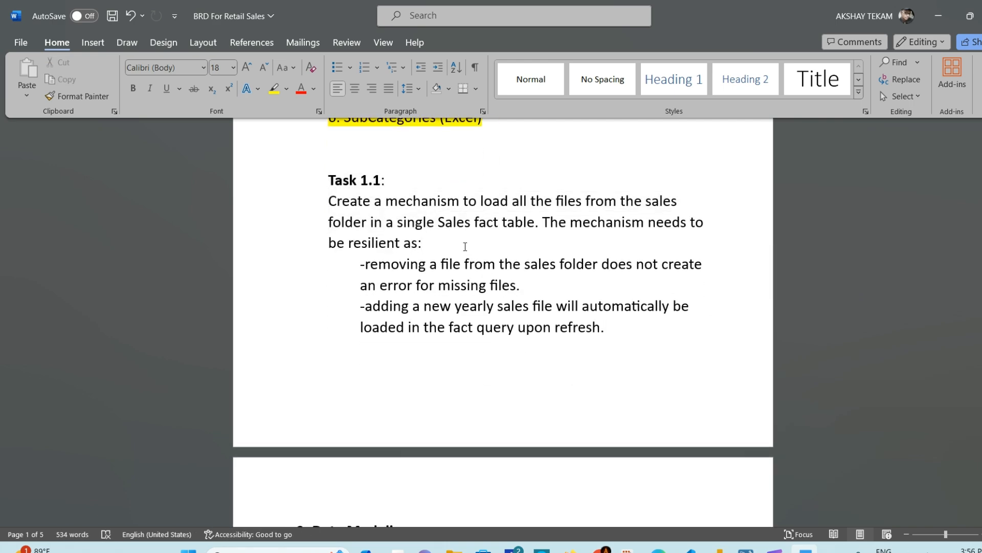
Examine the remaining requirements, from the Data Modeling tasks and calculated measures to the closing report instructions, and return to the document's beginning.
scroll(465, 247, "down", 10)
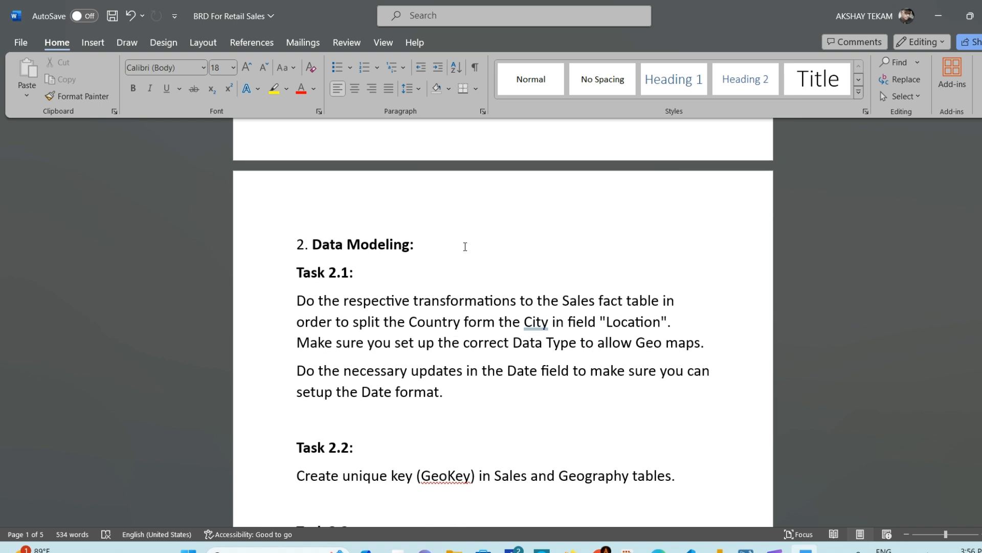
scroll(465, 246, "down", 4)
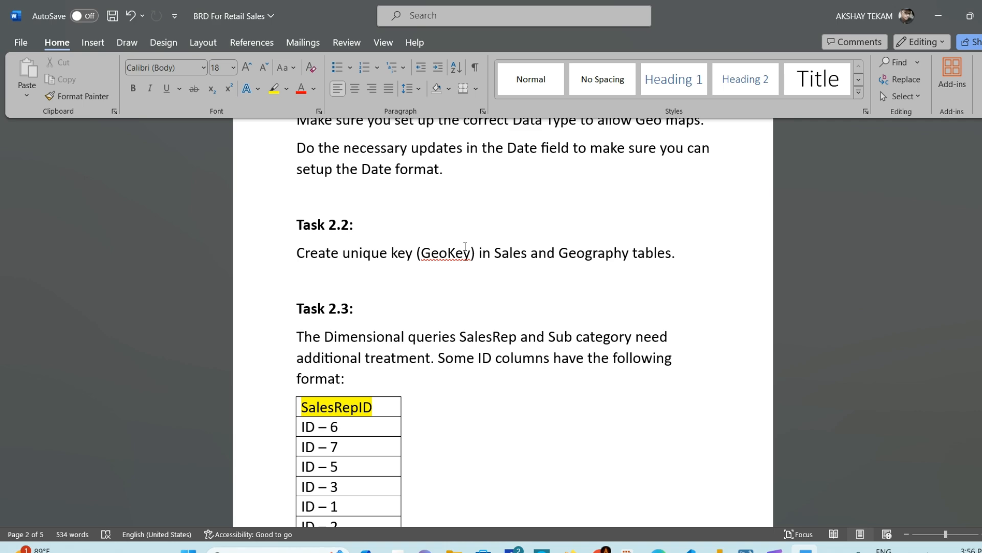
scroll(465, 247, "down", 7)
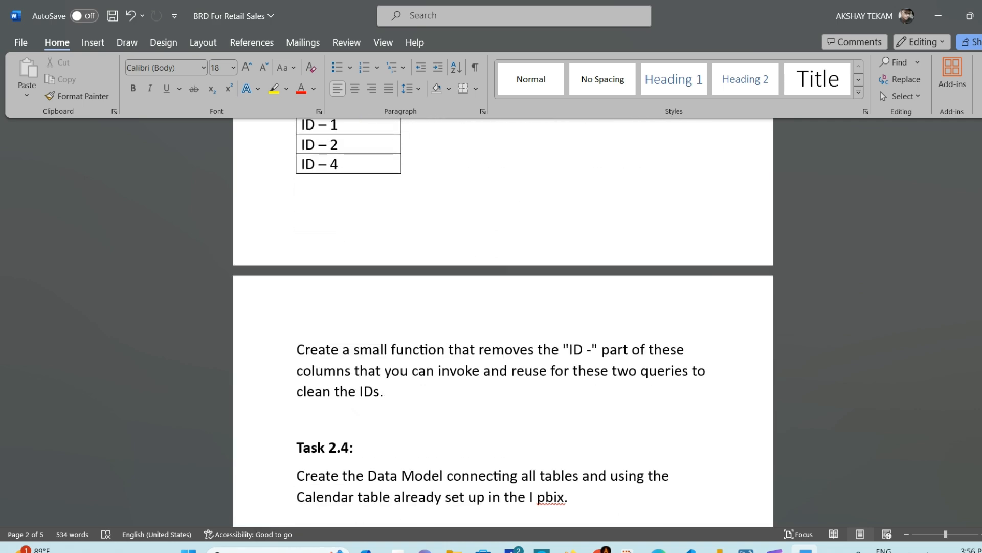
scroll(465, 247, "down", 20)
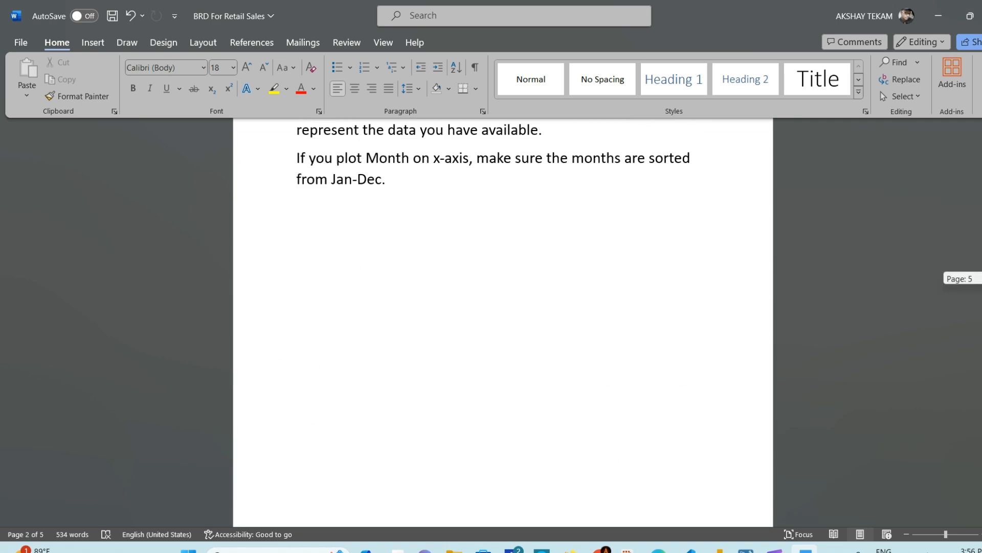
scroll(503, 322, "up", 6)
scroll(503, 322, "up", 10)
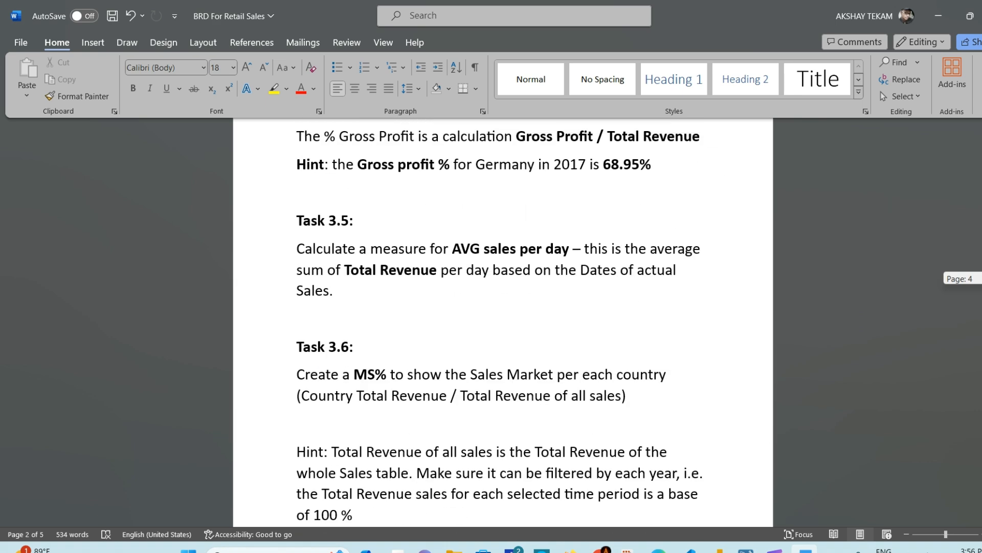
scroll(503, 321, "up", 2)
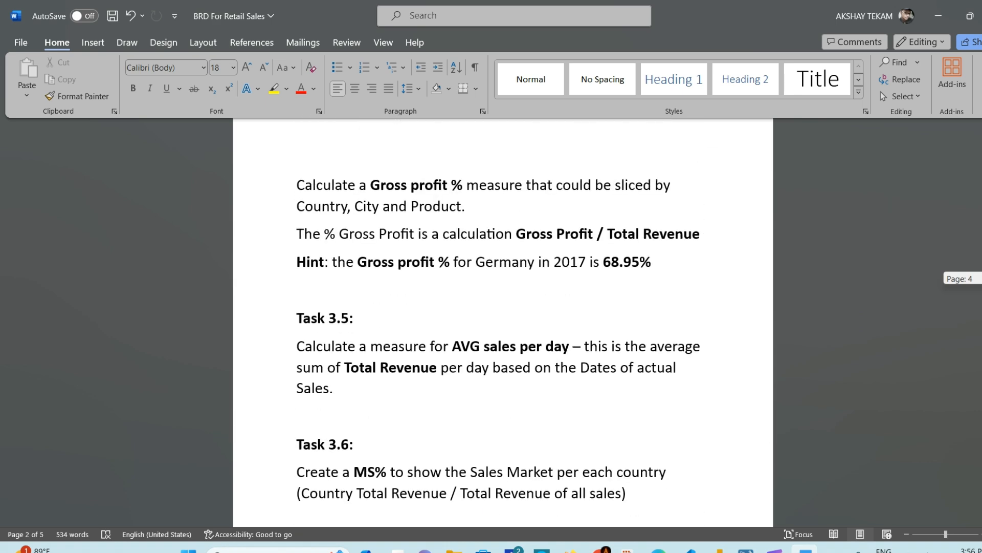
scroll(564, 236, "up", 20)
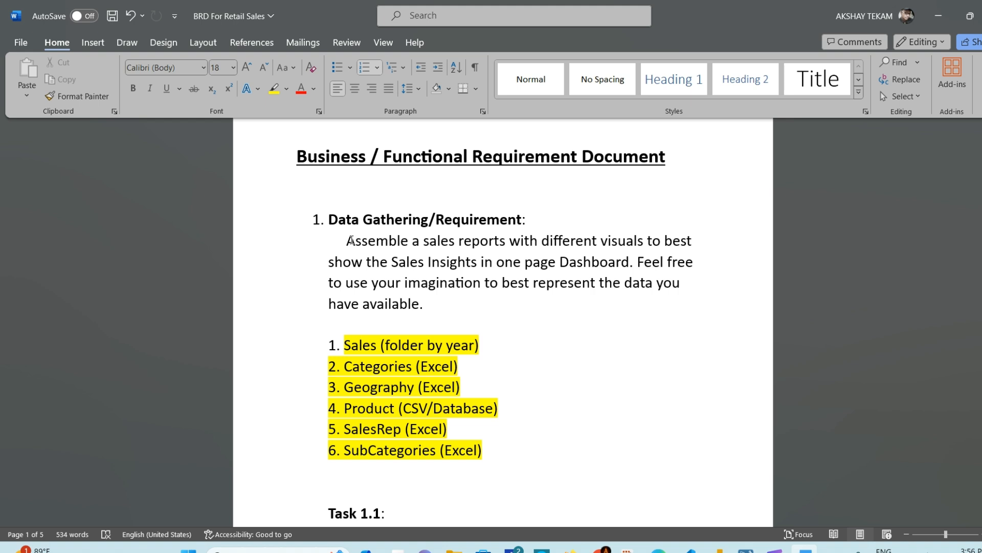
Select the sentence requesting a one-page sales dashboard, and place the cursor at the end of Sales (folder by year).
left_click_drag(351, 240, 522, 263)
left_click(582, 291)
left_click_drag(637, 261, 364, 219)
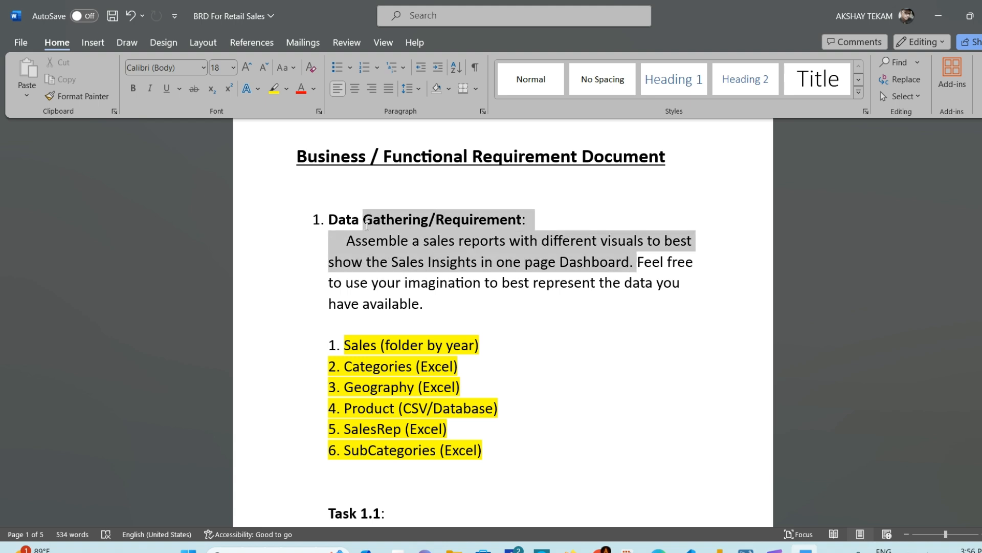
left_click(615, 262)
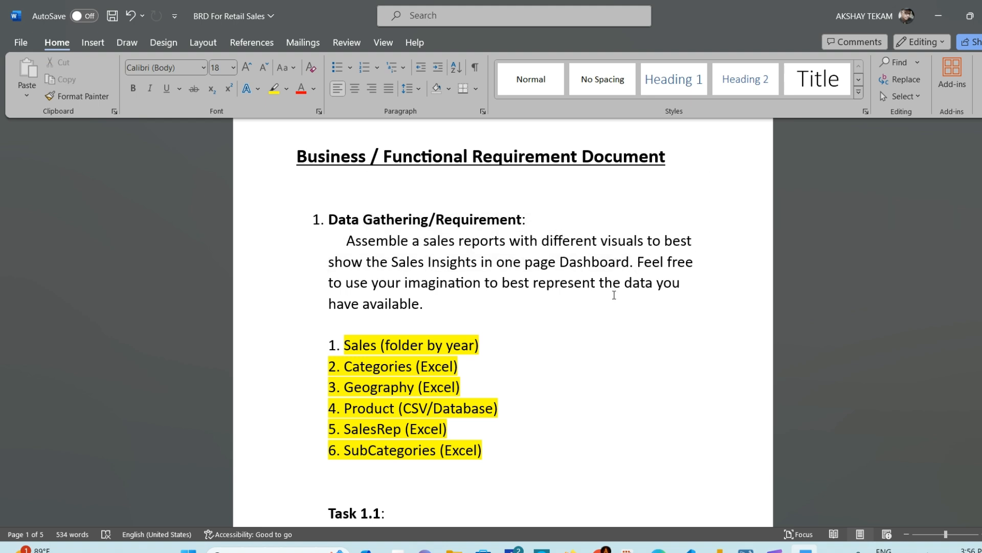
scroll(562, 307, "down", 1)
left_click(468, 288)
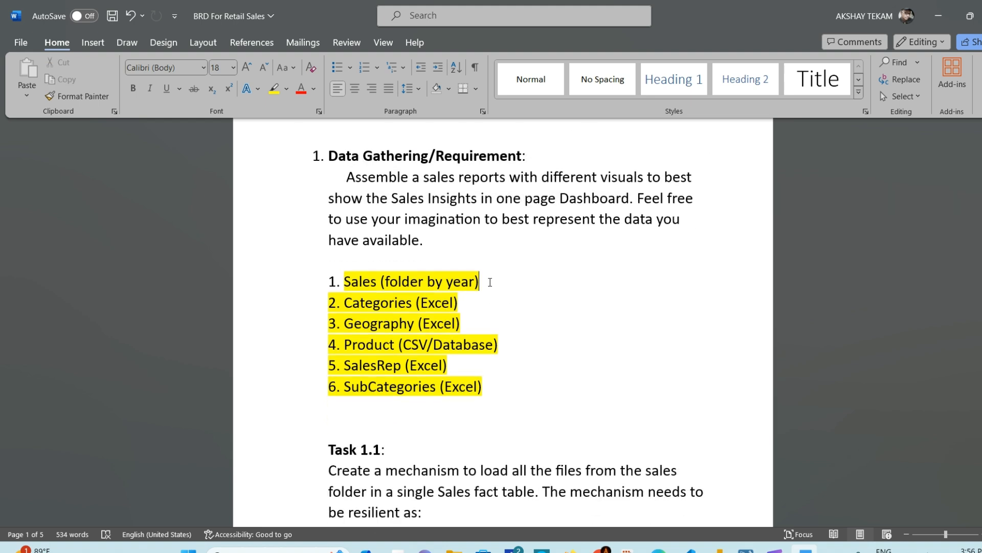
Select the data source names Sales, Categories, Geography and SalesRep one after another in the highlighted list, and clear the selection.
left_click(490, 282)
left_click(498, 387)
double_click(359, 282)
left_click(391, 303)
double_click(390, 303)
double_click(378, 323)
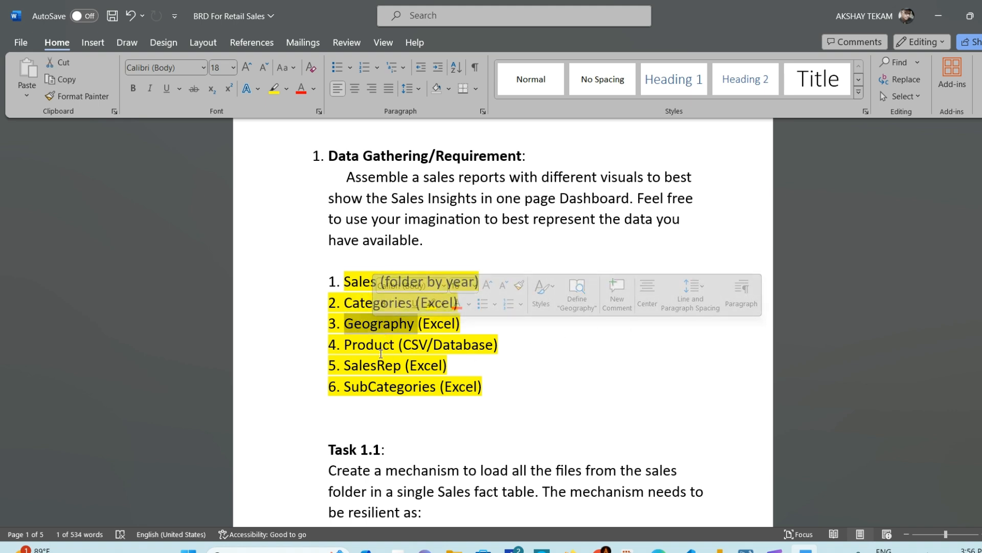
left_click(361, 365)
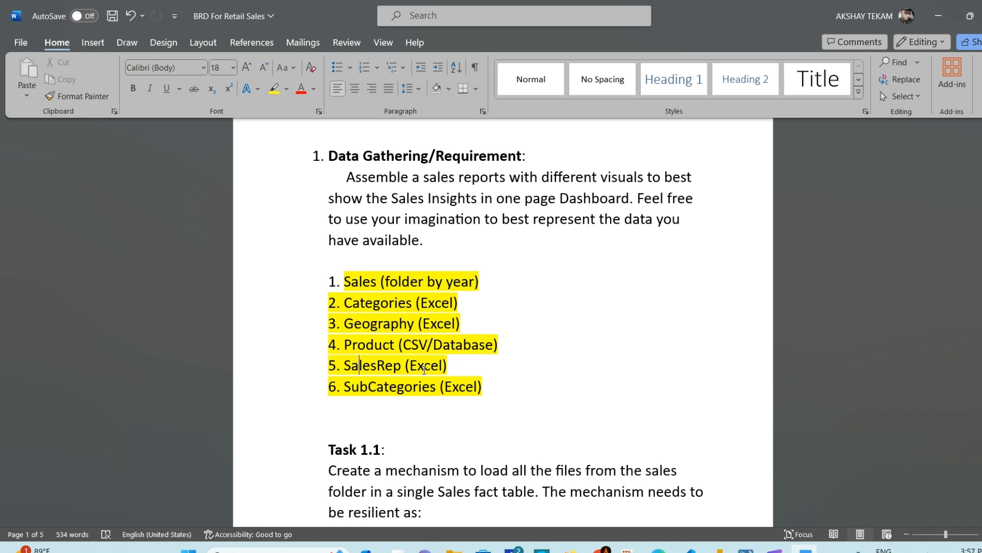
left_click_drag(402, 367, 338, 367)
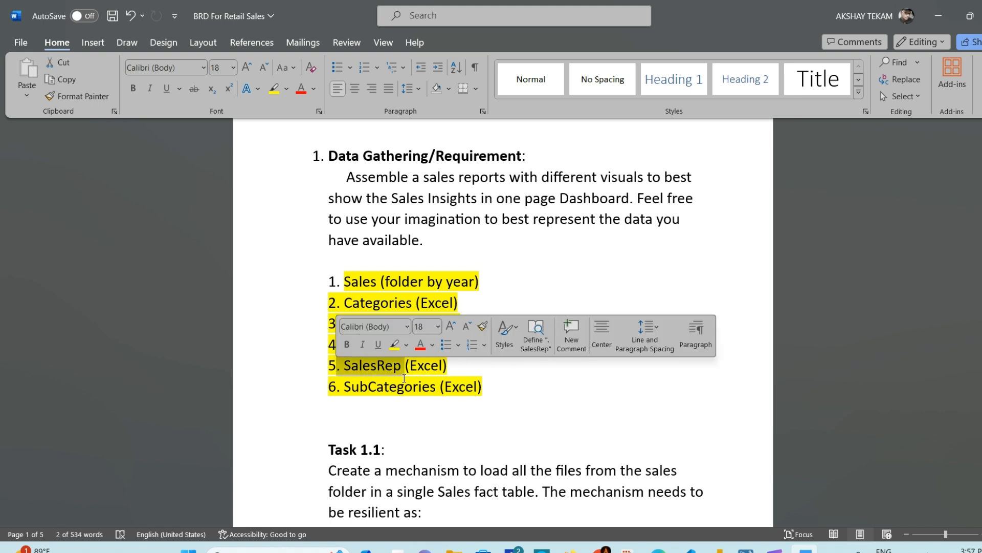
left_click(509, 358)
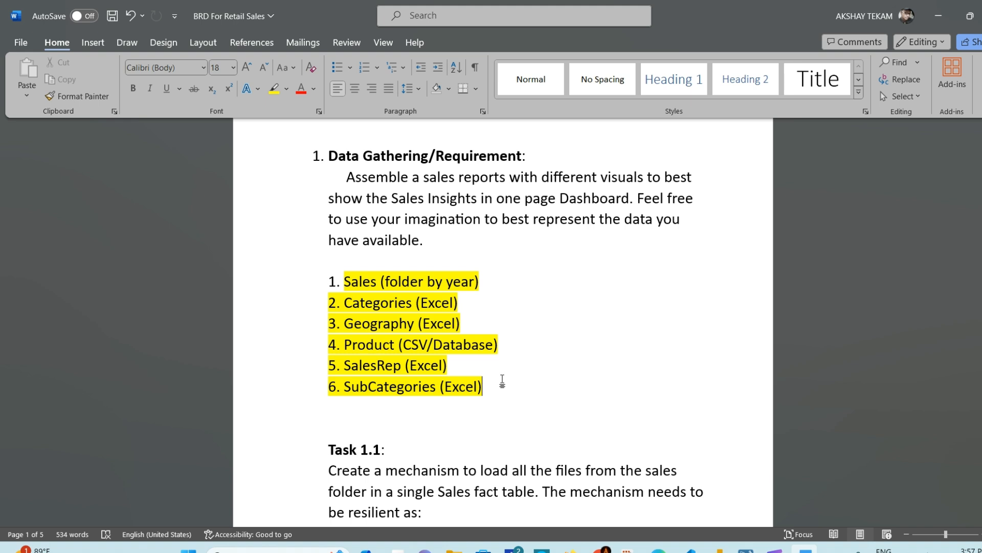
left_click(527, 346)
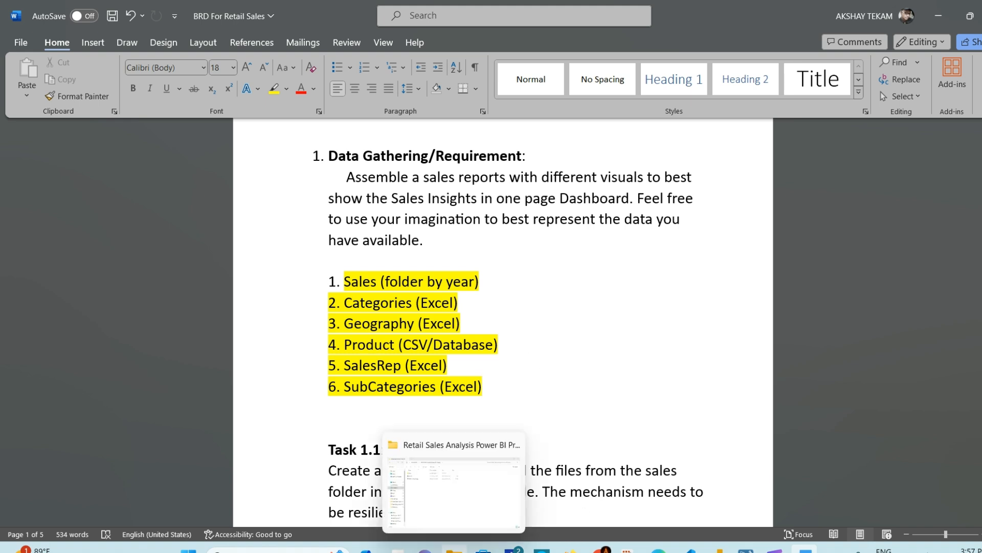
Switch to File Explorer and open the Sales 2014 file from the project's Data > Sales folder.
left_click(454, 548)
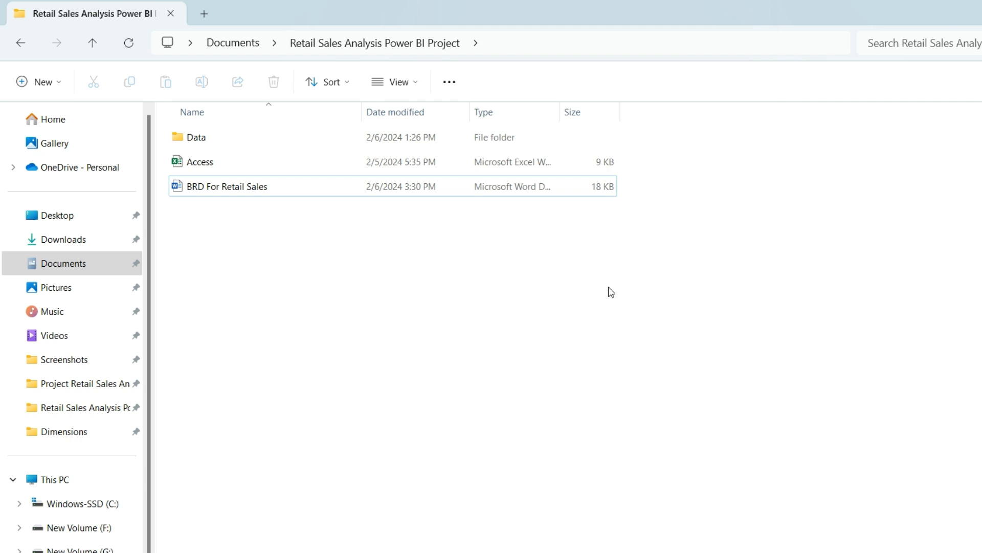
double_click(223, 137)
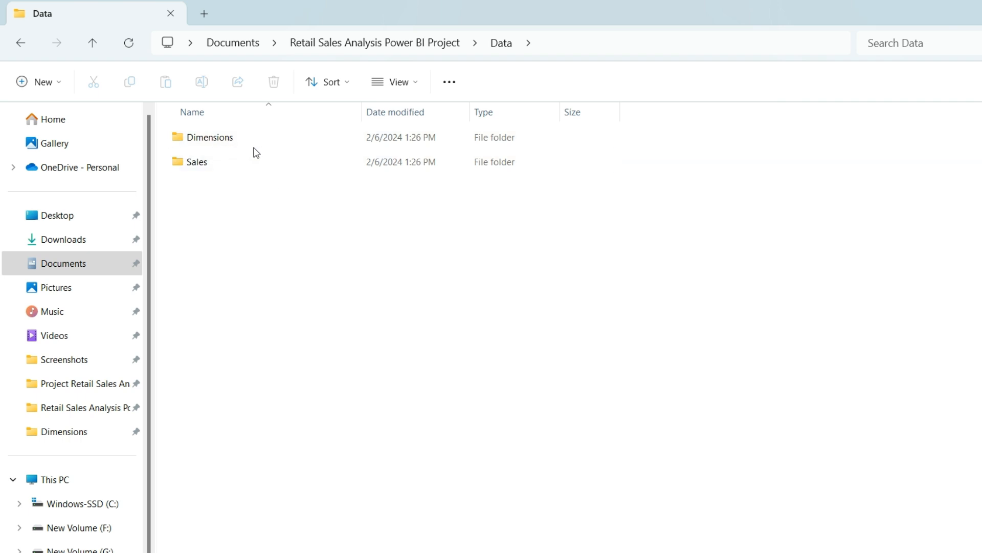
double_click(220, 170)
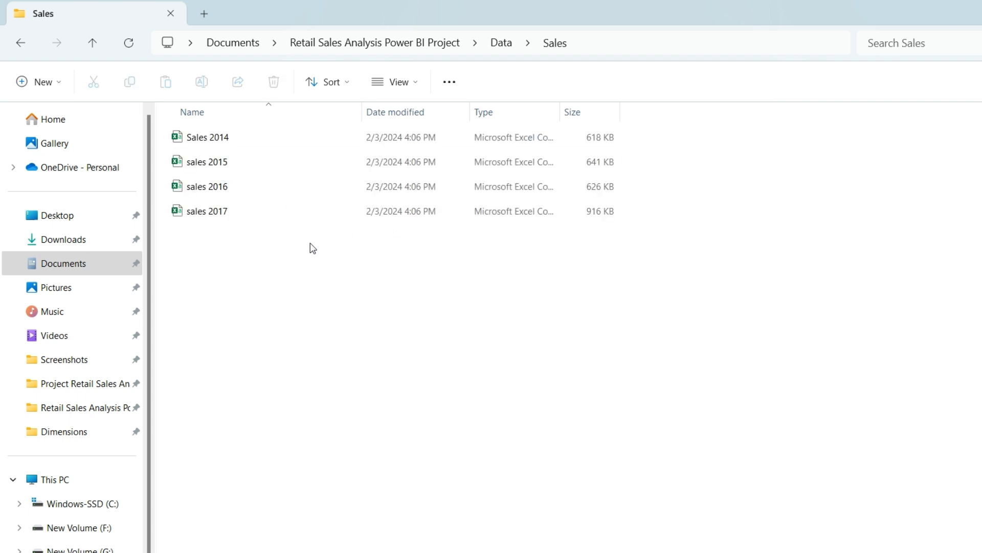
left_click(234, 139)
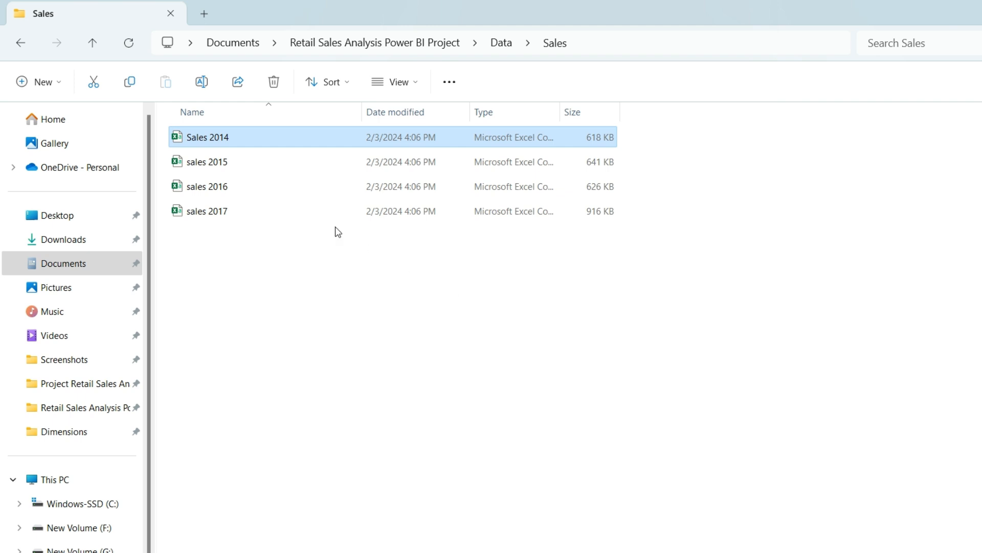
key("Return")
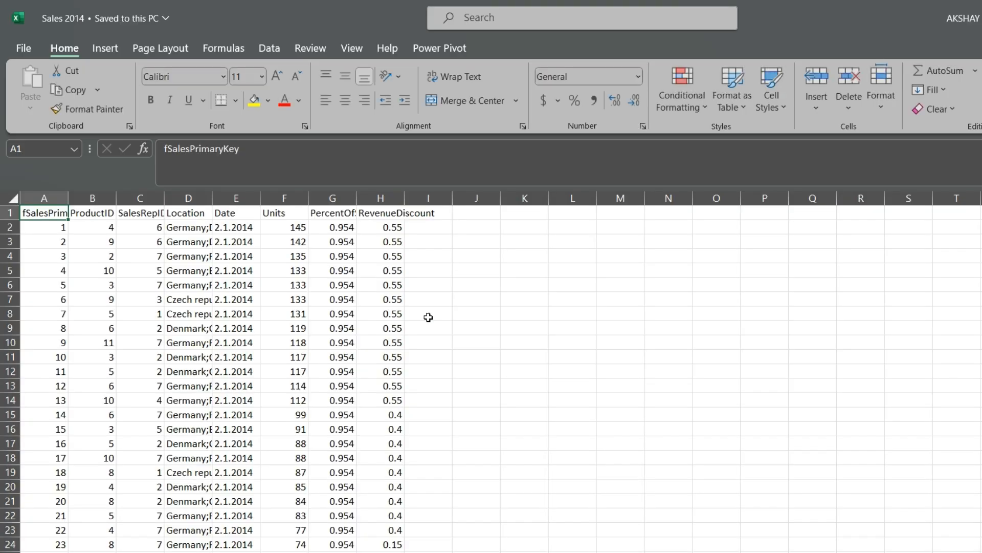
Fit the widths of columns A, B, C, D, G and H to their contents so the headers and locations are readable.
left_click(476, 341)
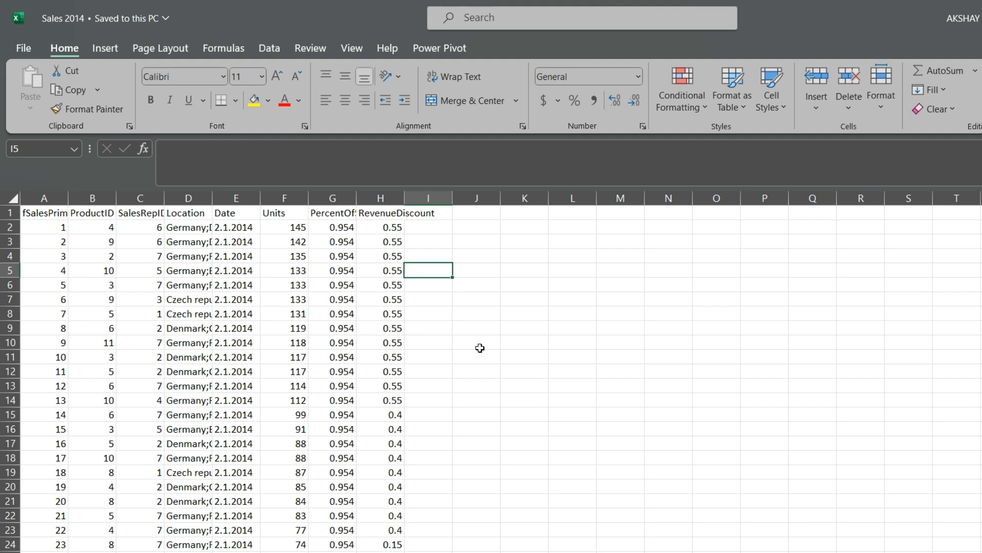
double_click(404, 200)
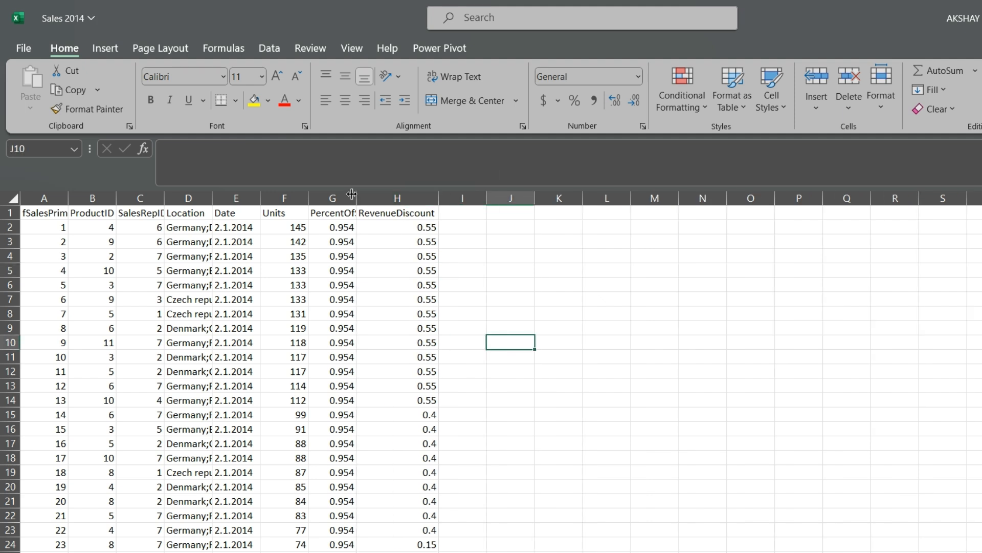
double_click(356, 201)
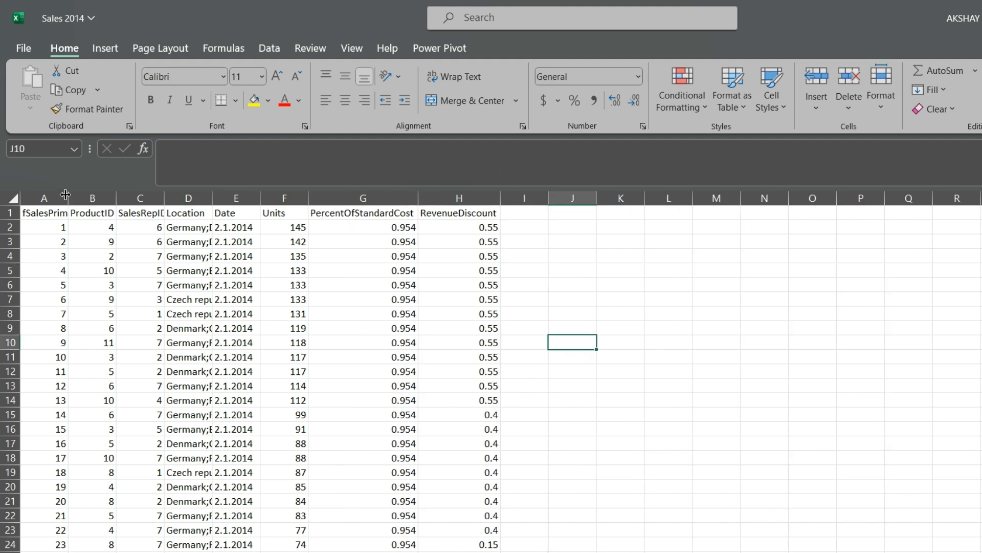
double_click(68, 196)
double_click(150, 198)
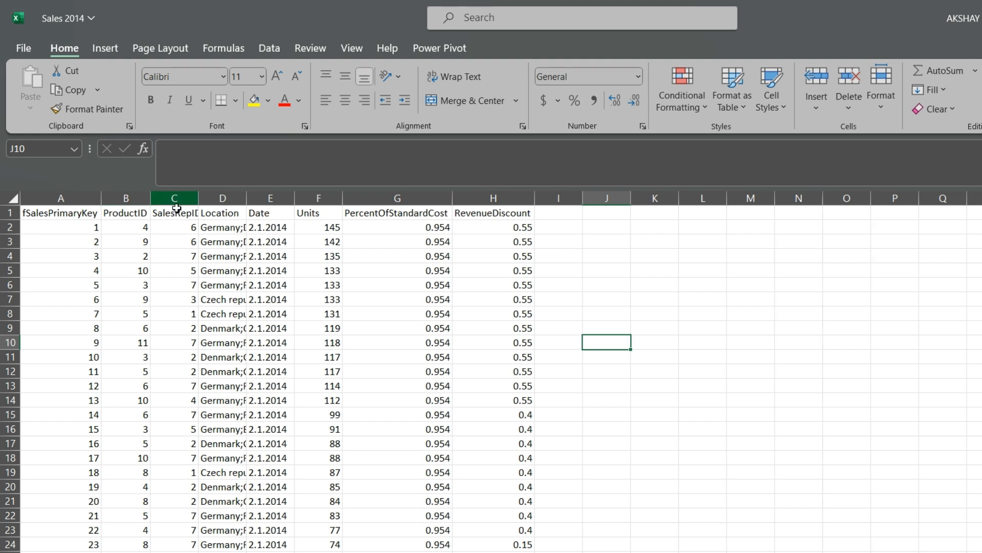
double_click(247, 198)
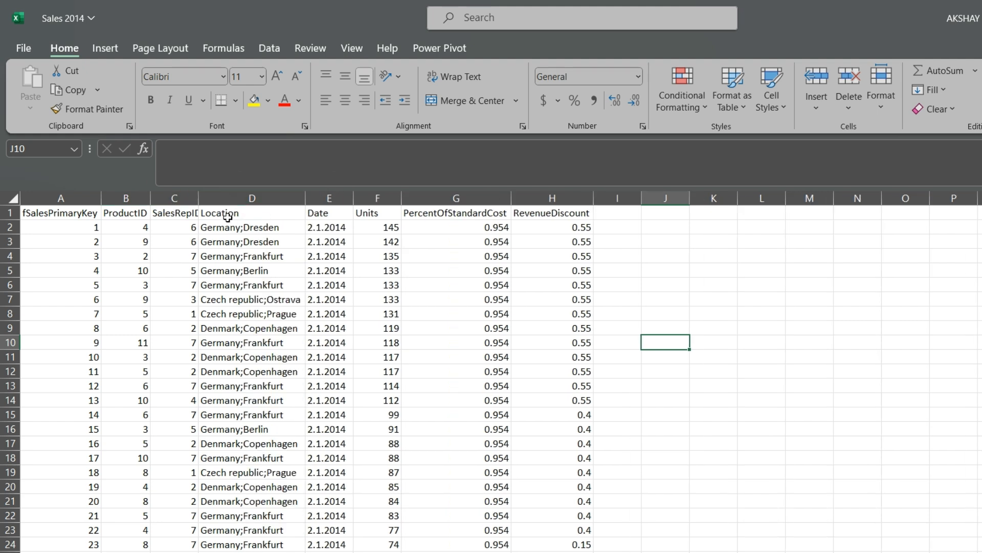
left_click(251, 217)
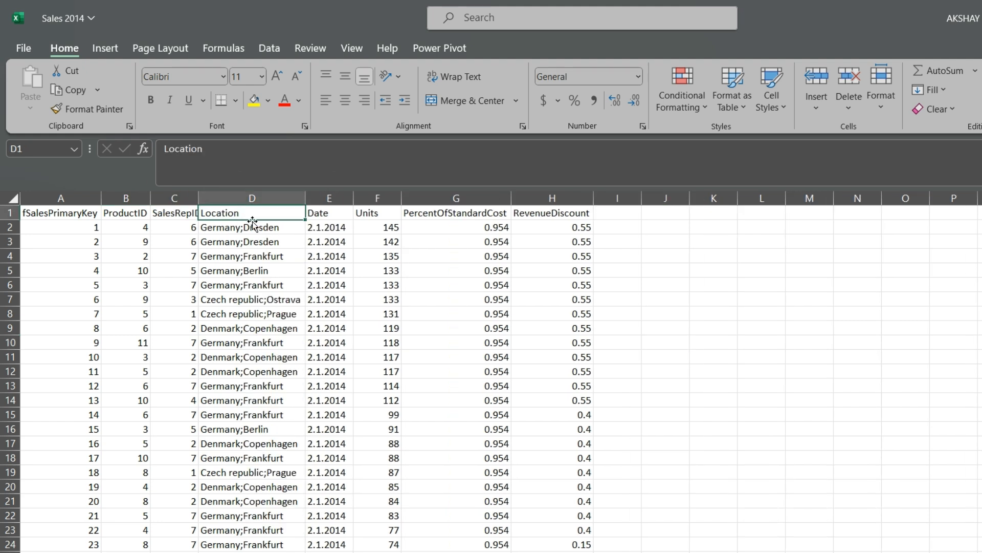
double_click(199, 198)
Select the RevenueDiscount and PercentOfStandardCost headers in turn, and save and close the Sales 2014 file.
left_click(546, 222)
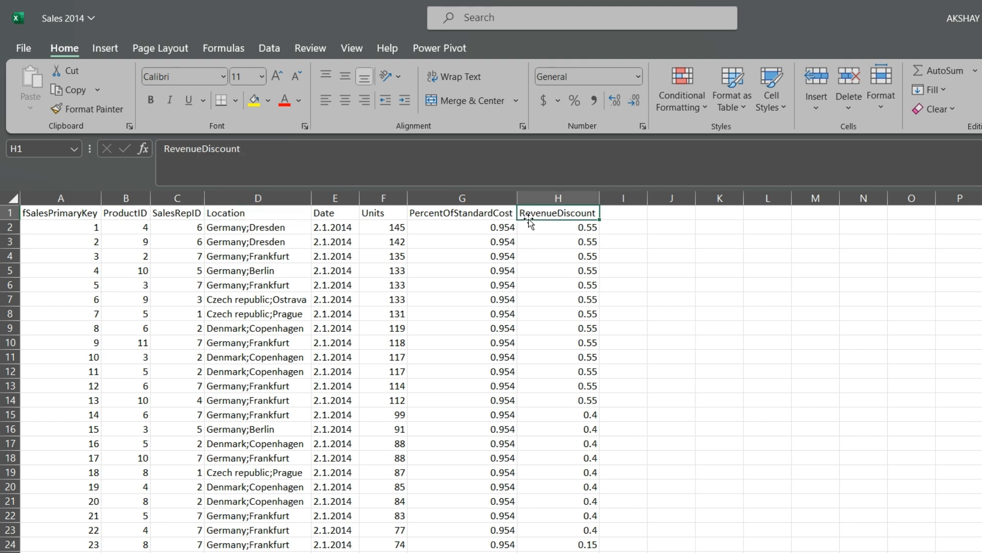
left_click(491, 213)
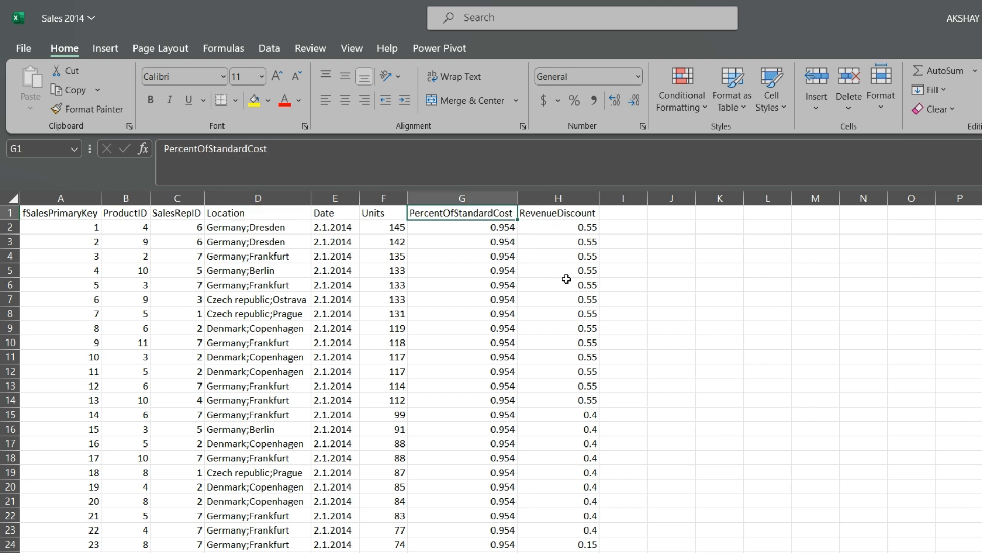
left_click(654, 279)
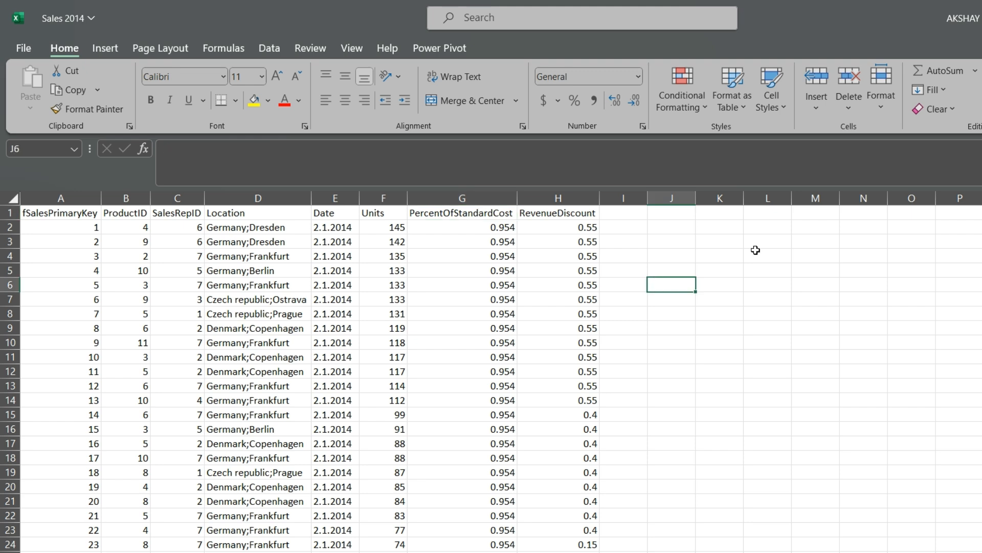
key("ctrl+s")
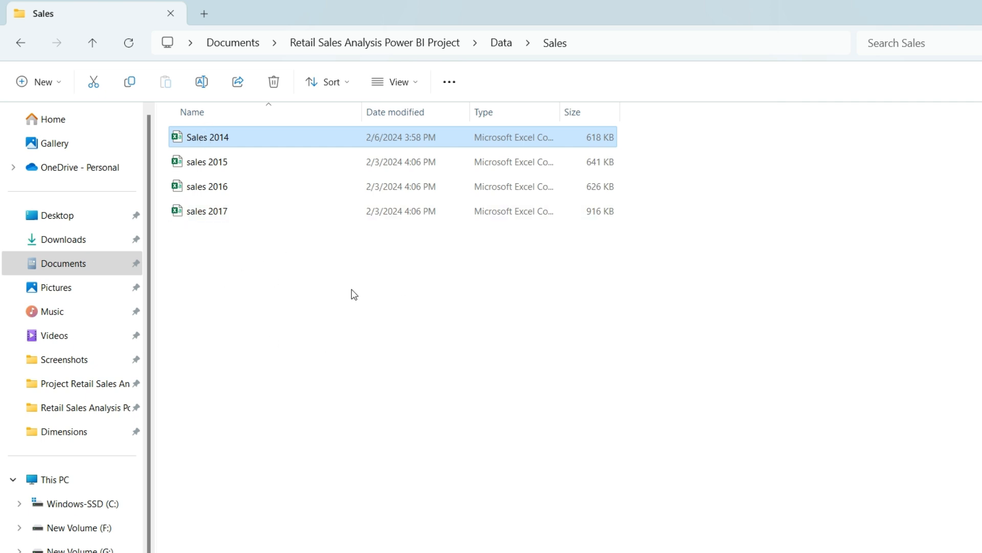
Open the Dimensions folder inside Data and select the Categories, Geography, Product, SalesRep and SubCategories files one by one.
left_click(501, 44)
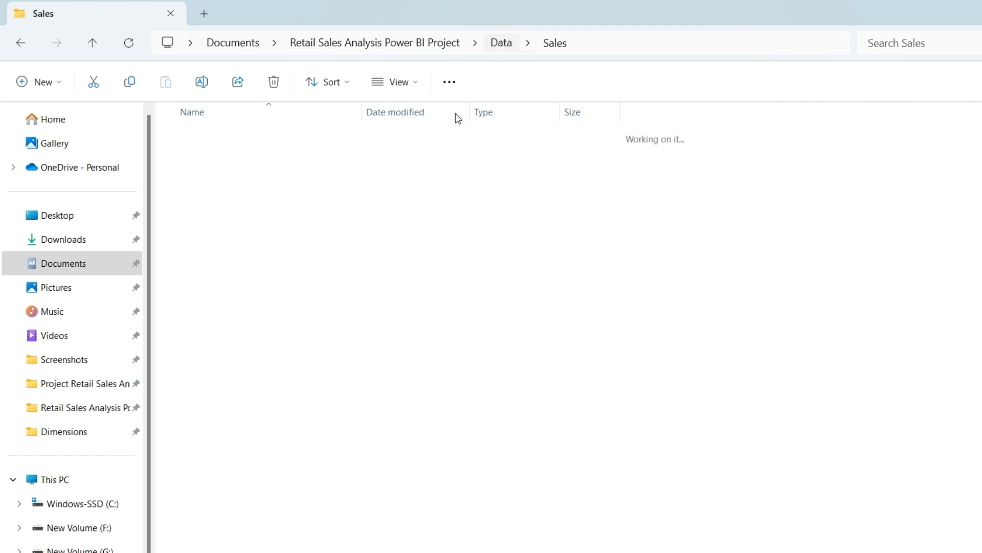
double_click(226, 144)
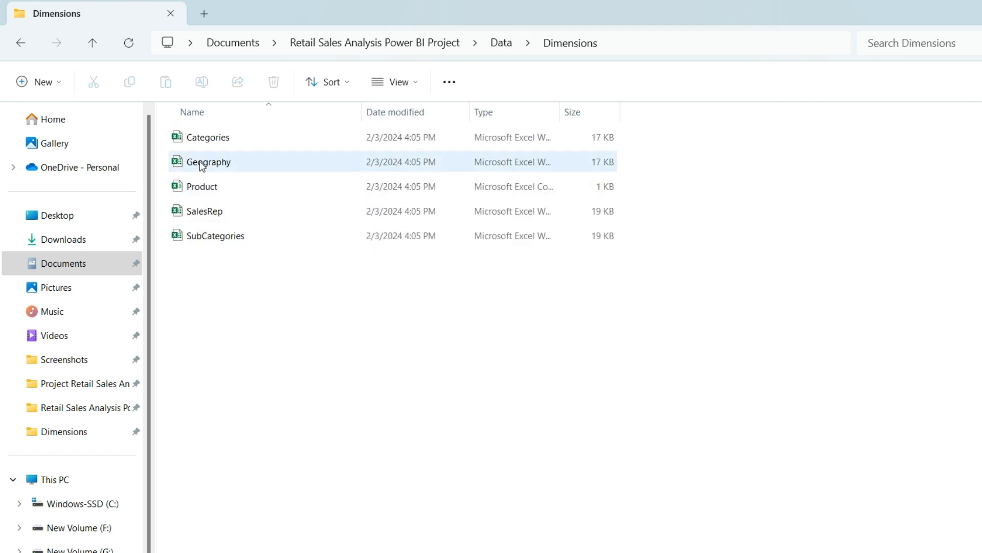
left_click(214, 144)
left_click(209, 164)
left_click(221, 188)
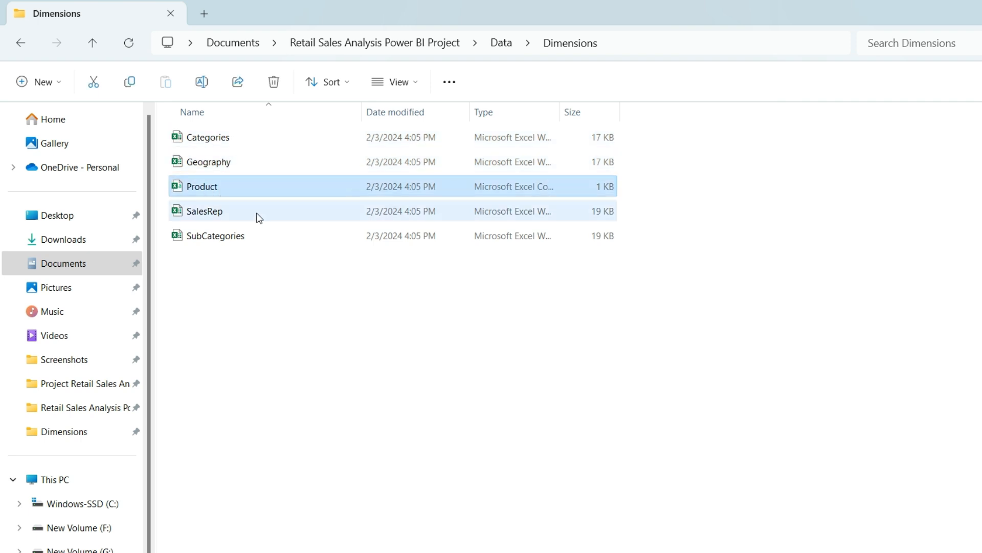
left_click(221, 216)
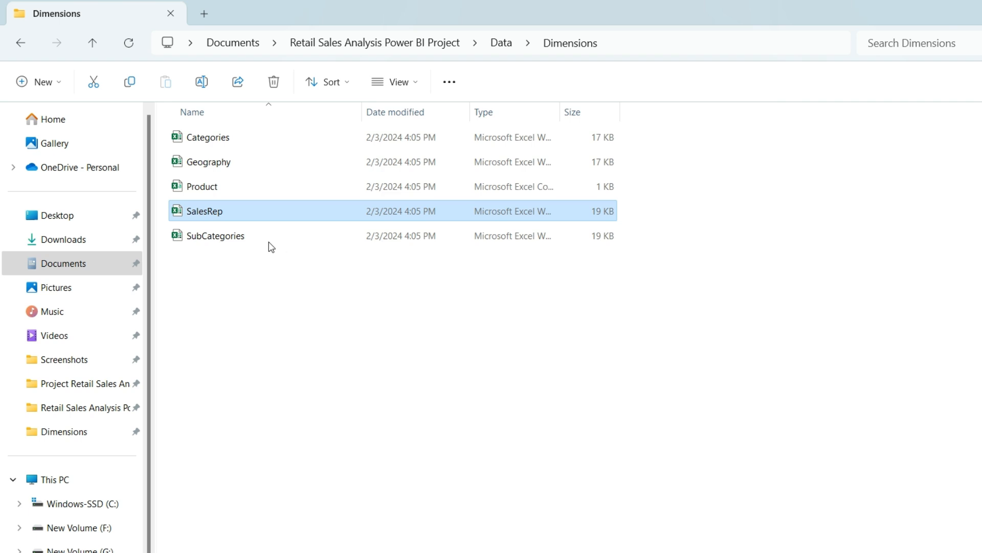
left_click(207, 237)
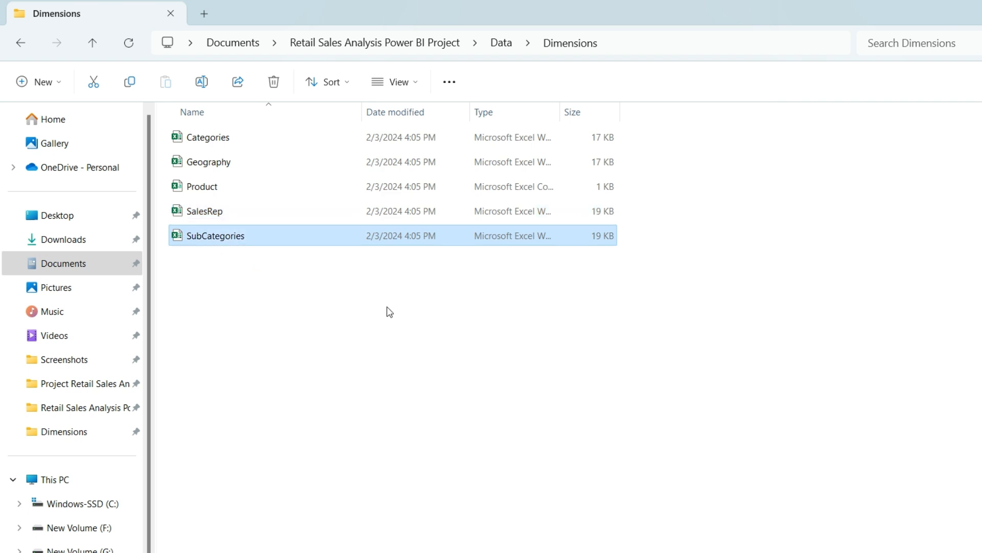
left_click(370, 329)
Return to the Data folder and check the file summaries of the Sales and Dimensions folders.
left_click(502, 43)
left_click(461, 286)
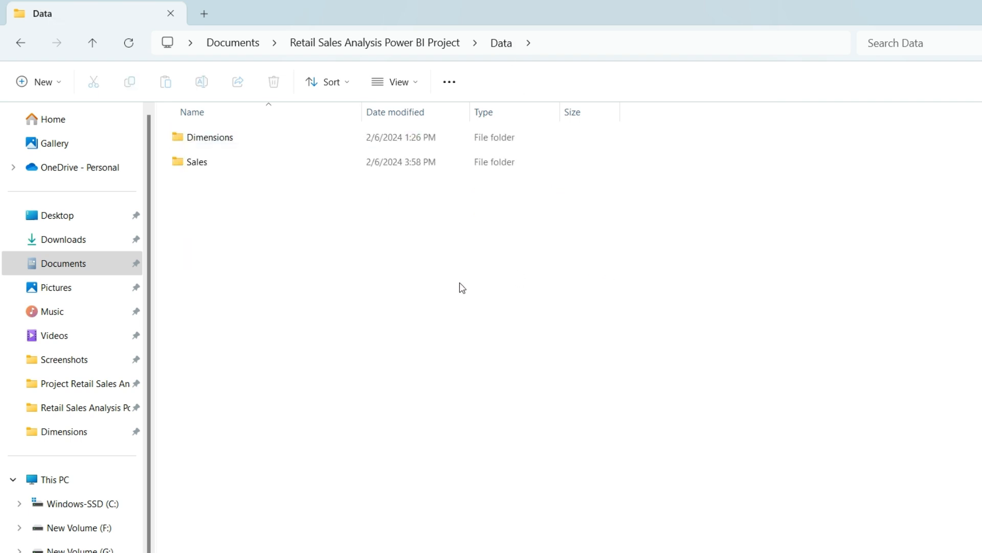
mouse_move(278, 162)
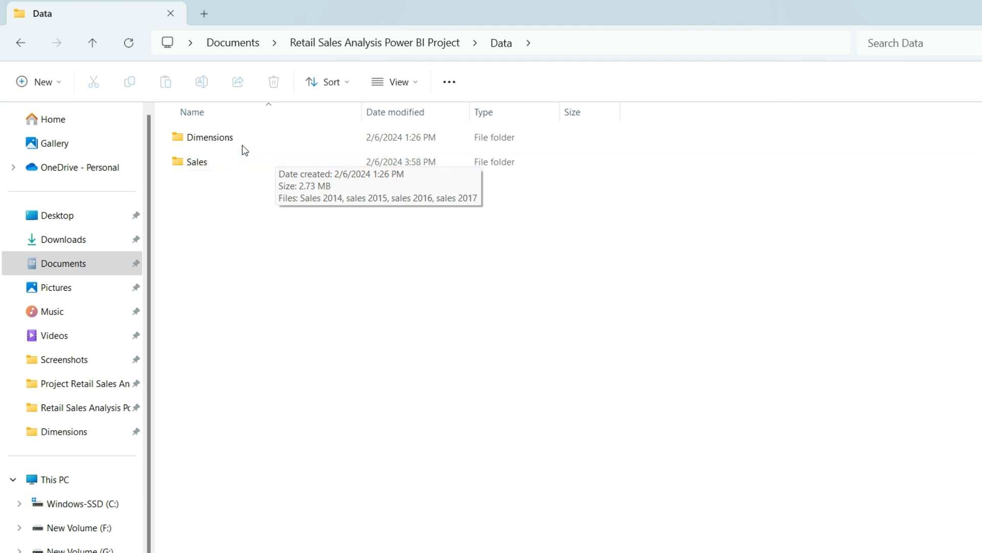
mouse_move(236, 144)
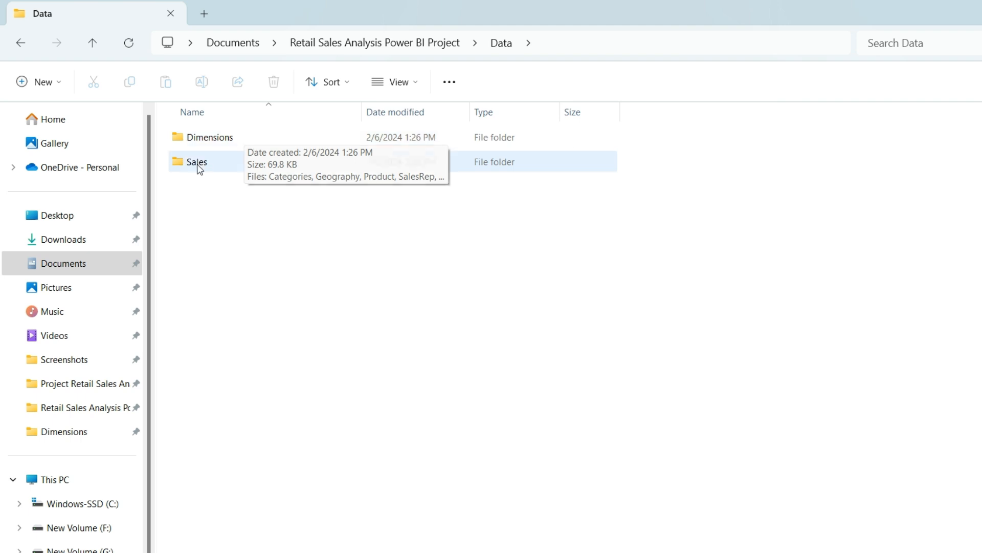
mouse_move(216, 166)
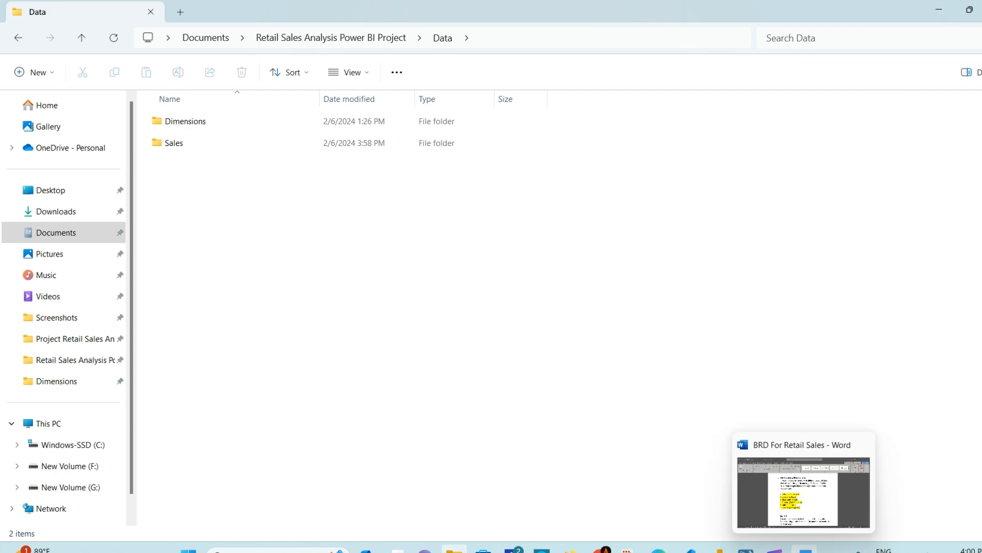
Switch to the BRD For Retail Sales document in Word, view Task 1.1, and select the six-item data source list, clearing the selection.
left_click(801, 476)
scroll(587, 243, "down", 2)
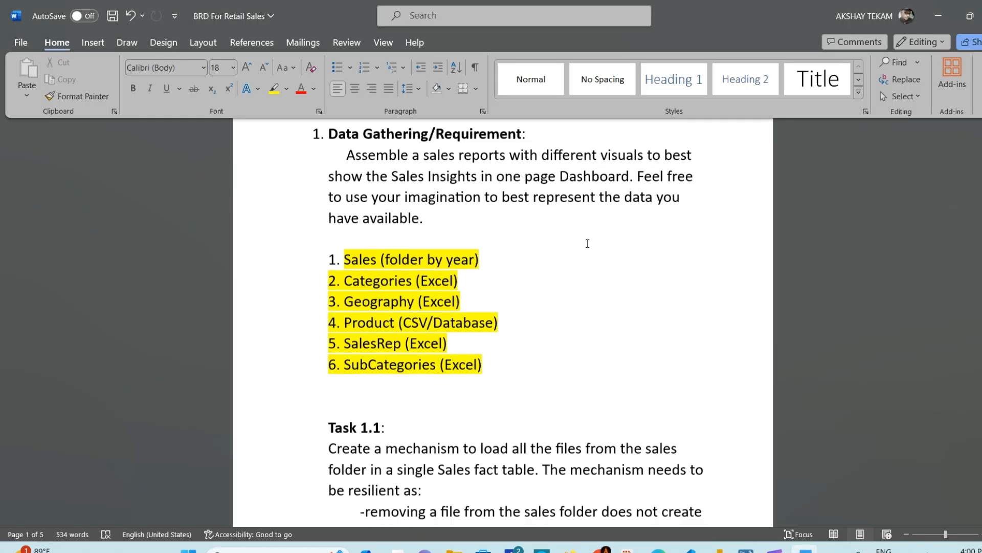
scroll(588, 243, "down", 1)
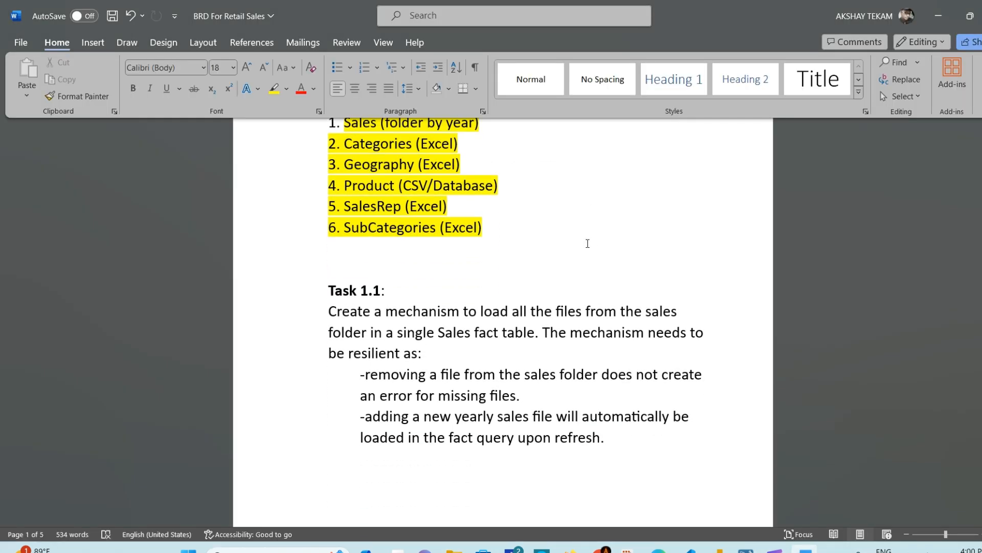
scroll(587, 243, "up", 2)
left_click_drag(340, 249, 510, 348)
left_click(505, 271)
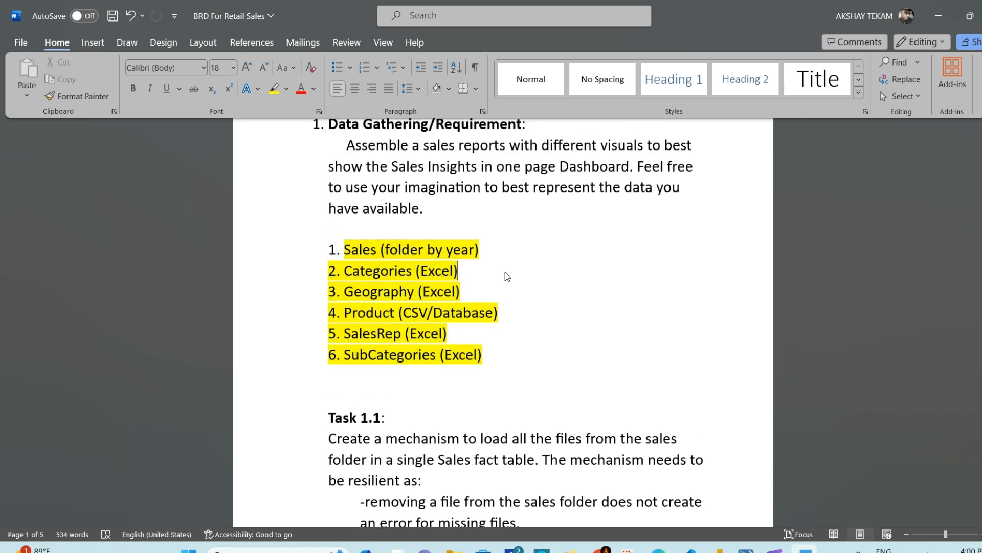
Select the words Sales, Categories and Product in turn in the data source list.
double_click(359, 249)
left_click(490, 253)
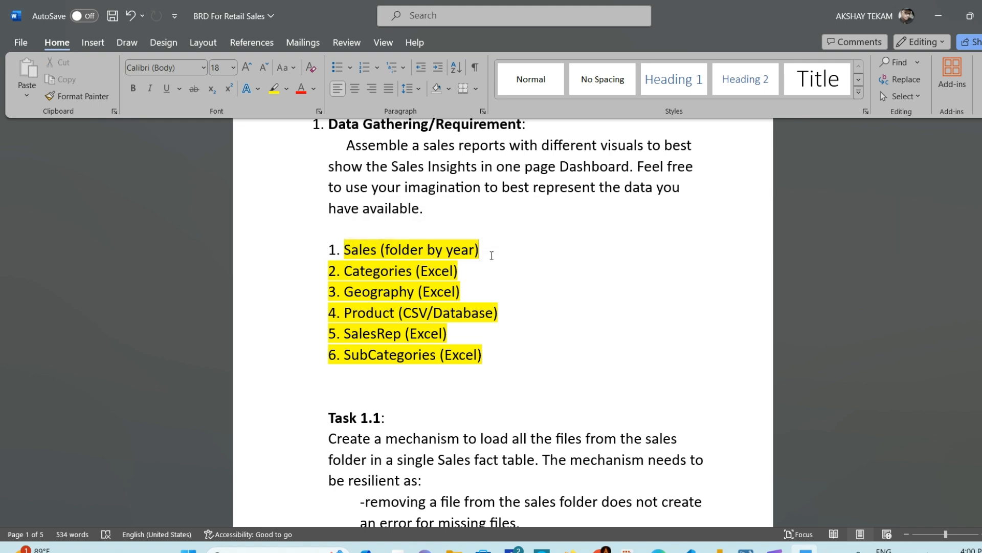
double_click(376, 270)
left_click(365, 271)
double_click(369, 274)
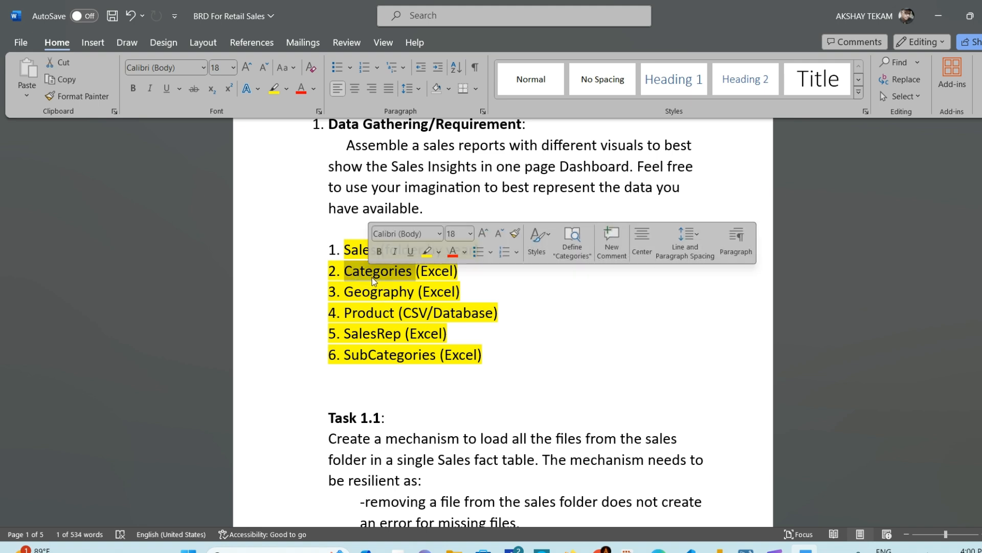
double_click(357, 315)
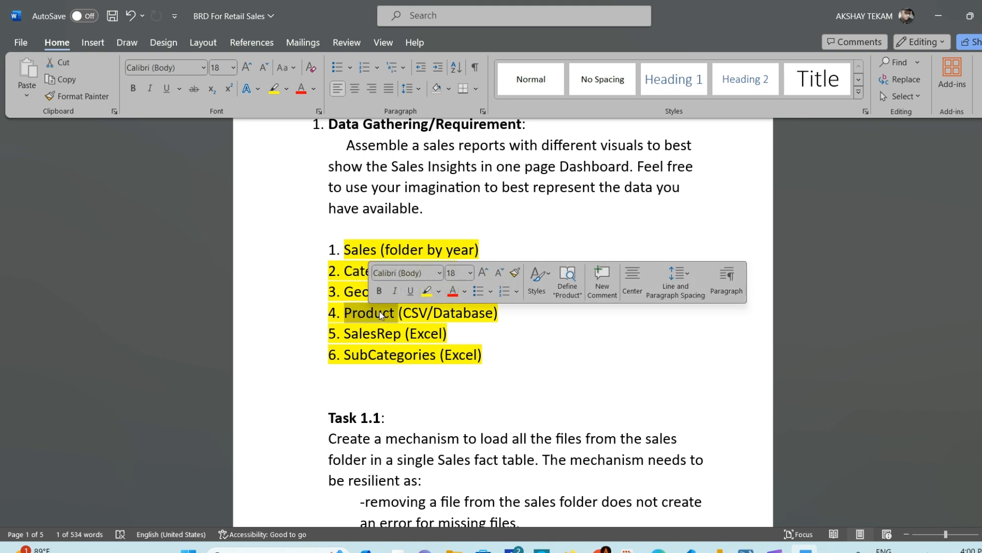
Go through the entries of the data source list in the BRD document, selecting the whole six-item list once and clearing the selection.
left_click(483, 333)
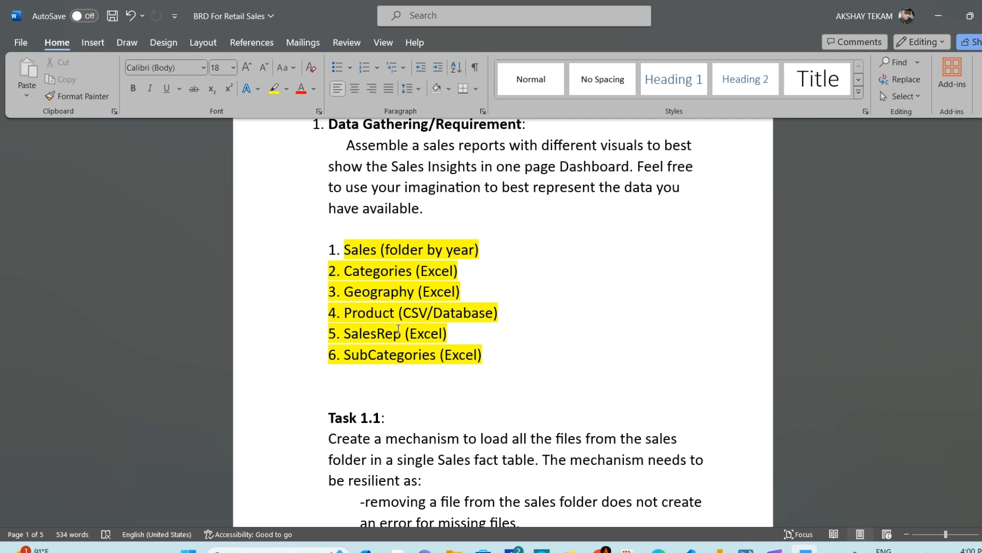
left_click(404, 355)
left_click(487, 353)
left_click(502, 248)
left_click(507, 271)
left_click(505, 282)
left_click(509, 312)
left_click_drag(495, 357, 352, 255)
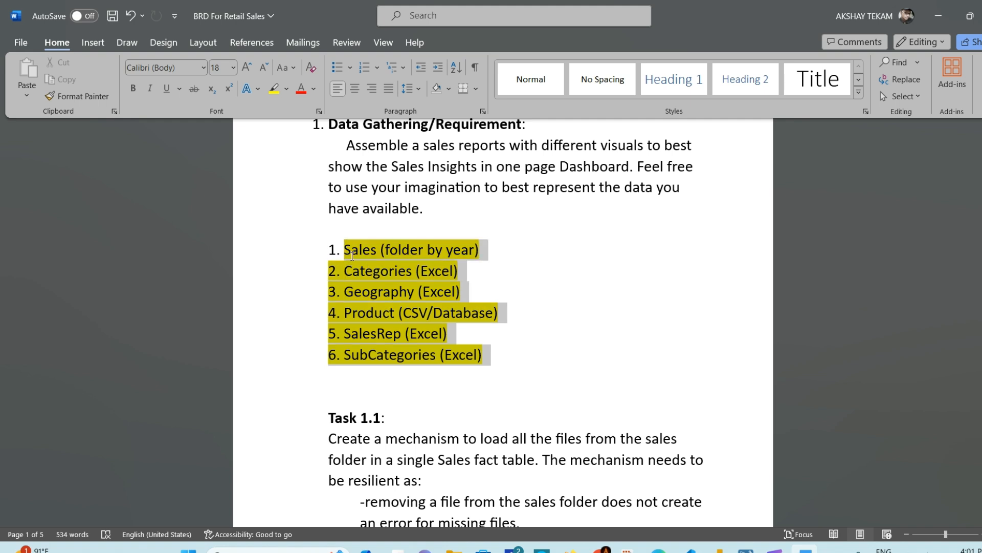
left_click(506, 257)
left_click(498, 291)
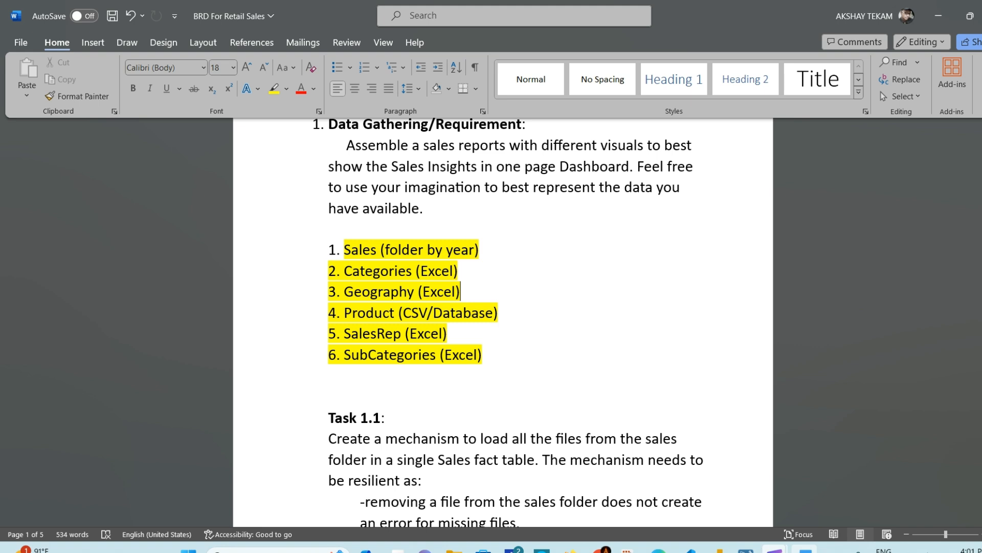
Switch to Power BI Desktop, start an Excel workbook import and browse to Documents > Retail Sales Analysis Power BI Project > Data > Dimensions.
left_click(719, 549)
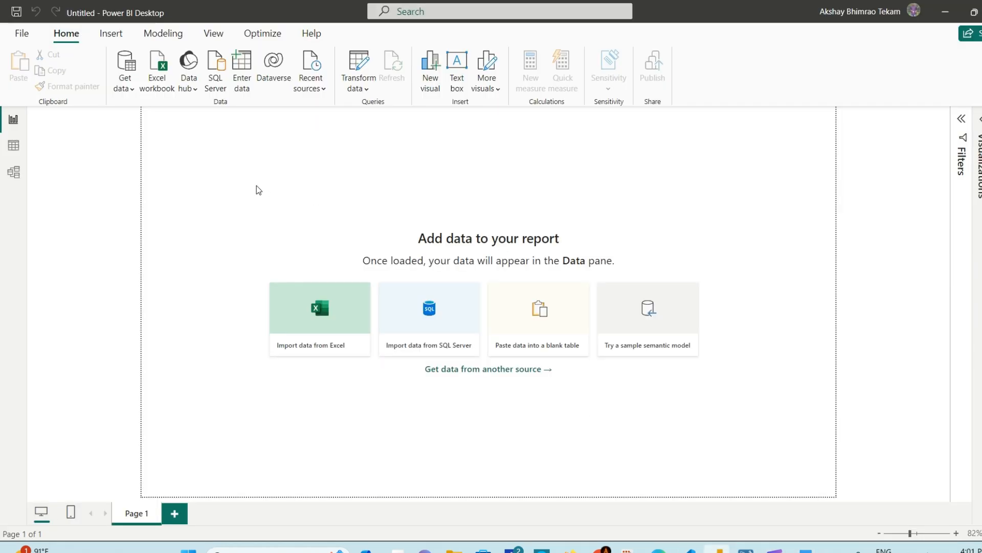
left_click(132, 91)
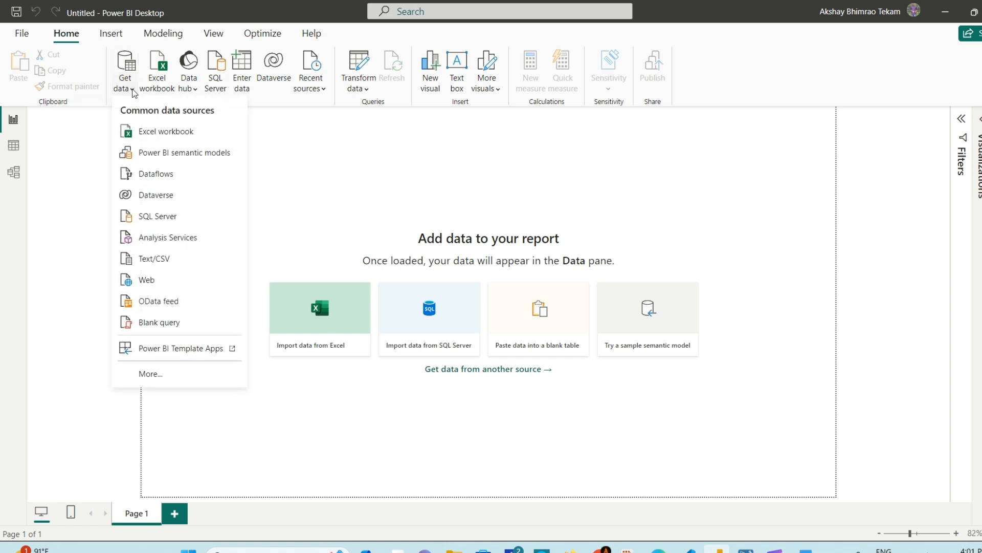
left_click(165, 135)
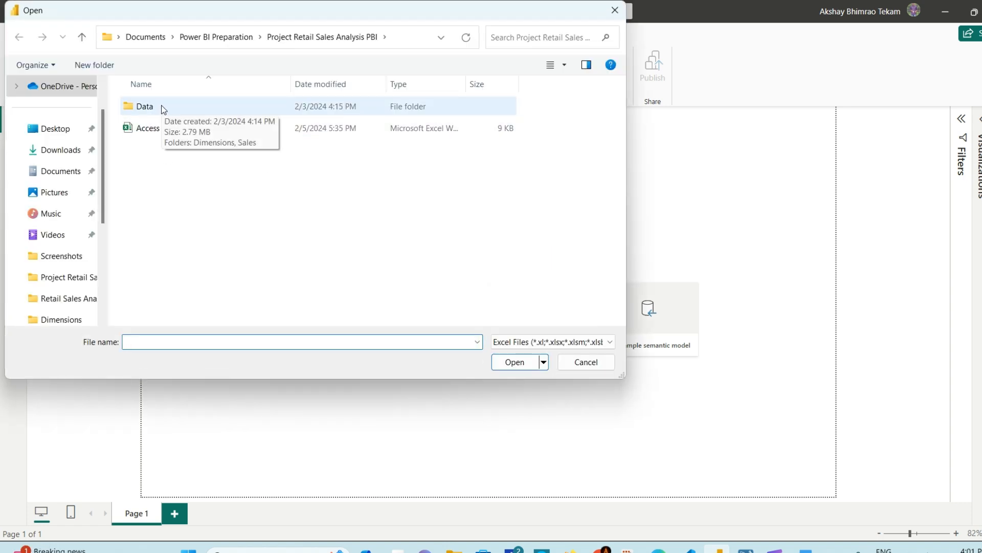
left_click(146, 37)
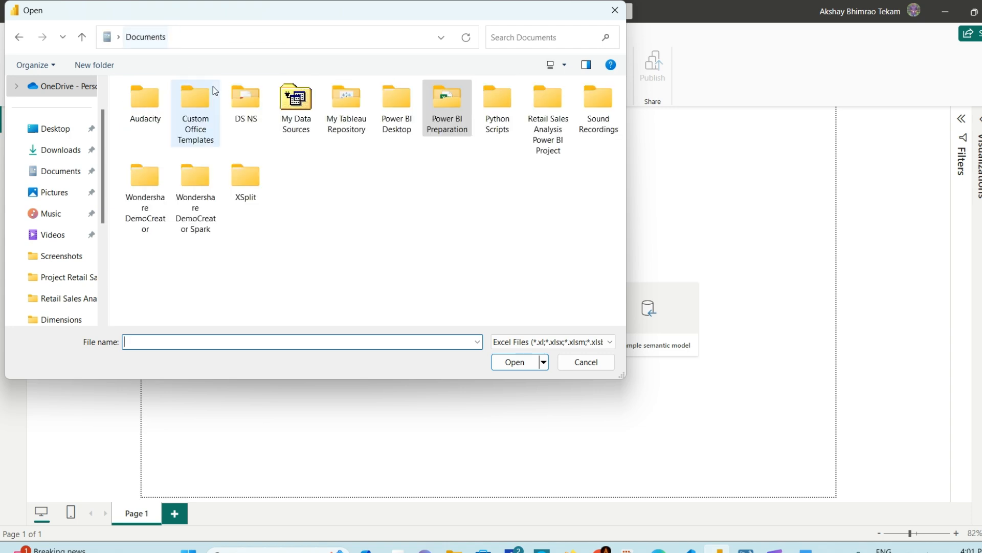
left_click(548, 110)
key("Return")
double_click(160, 109)
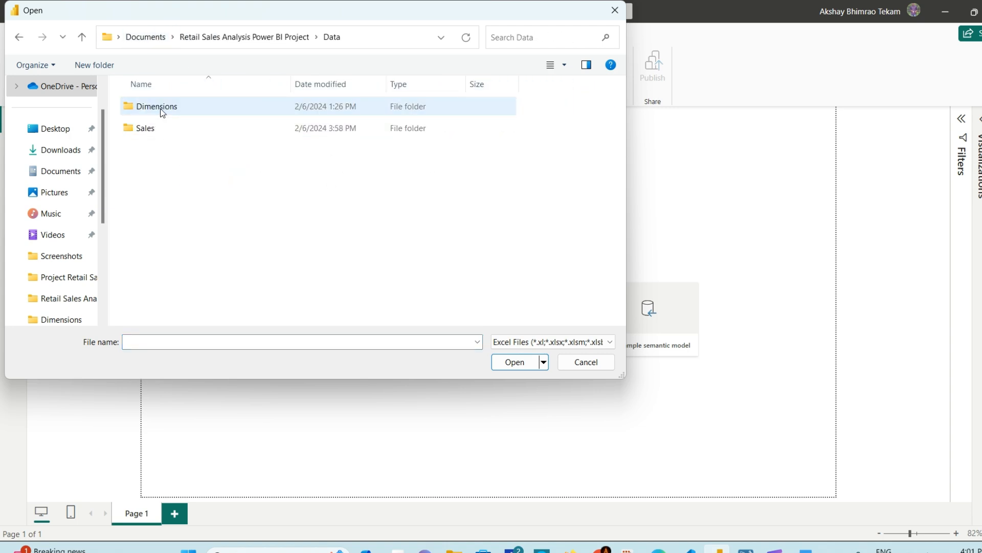
double_click(186, 108)
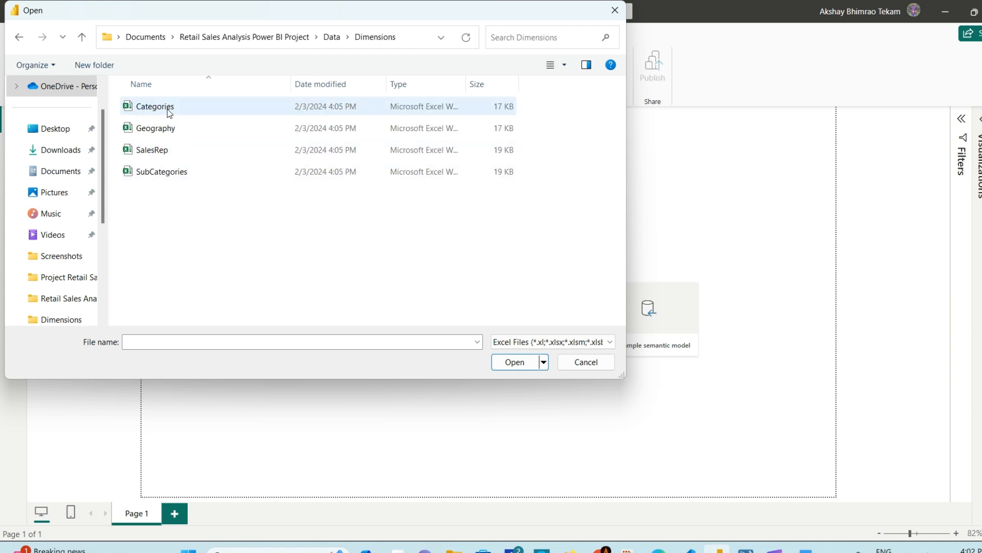
Load the Categories sheet from the Categories workbook into the report.
left_click(170, 112)
left_click(517, 362)
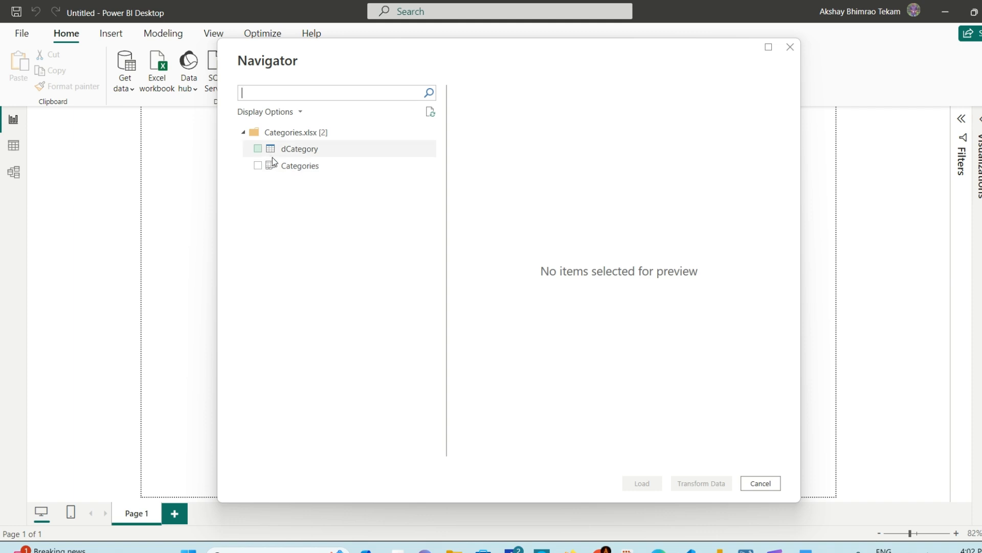
left_click(258, 169)
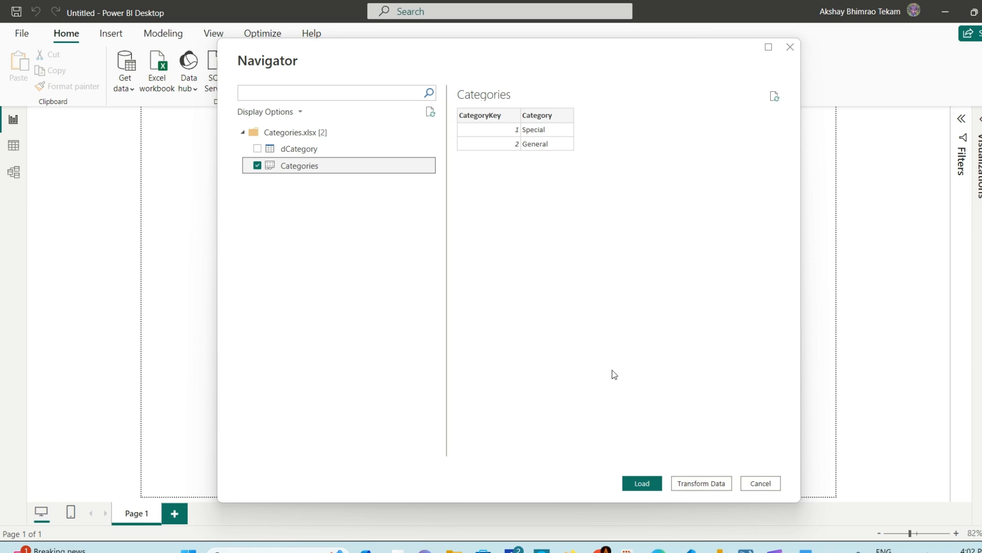
left_click(643, 484)
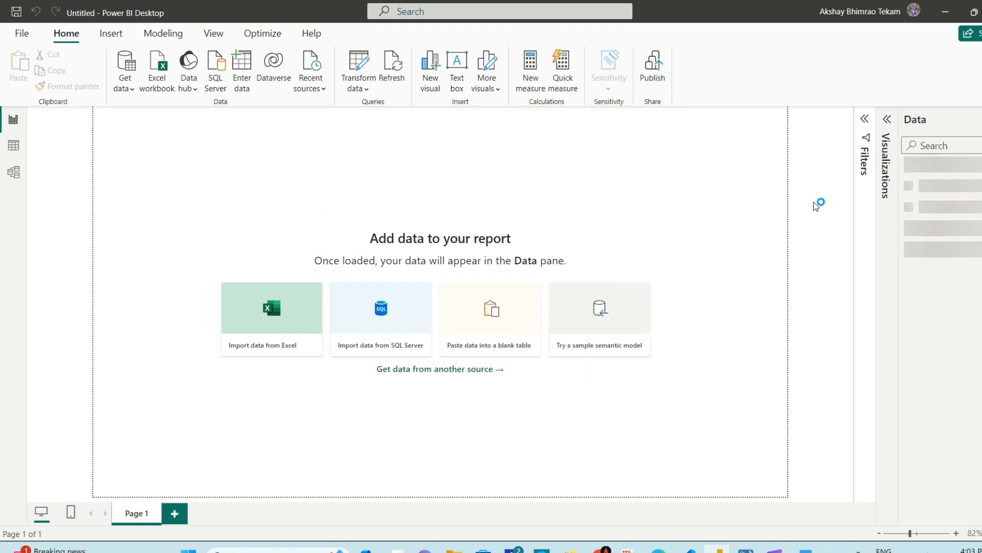
Import the Geography workbook from the Dimensions folder and load its Geography sheet.
left_click(157, 71)
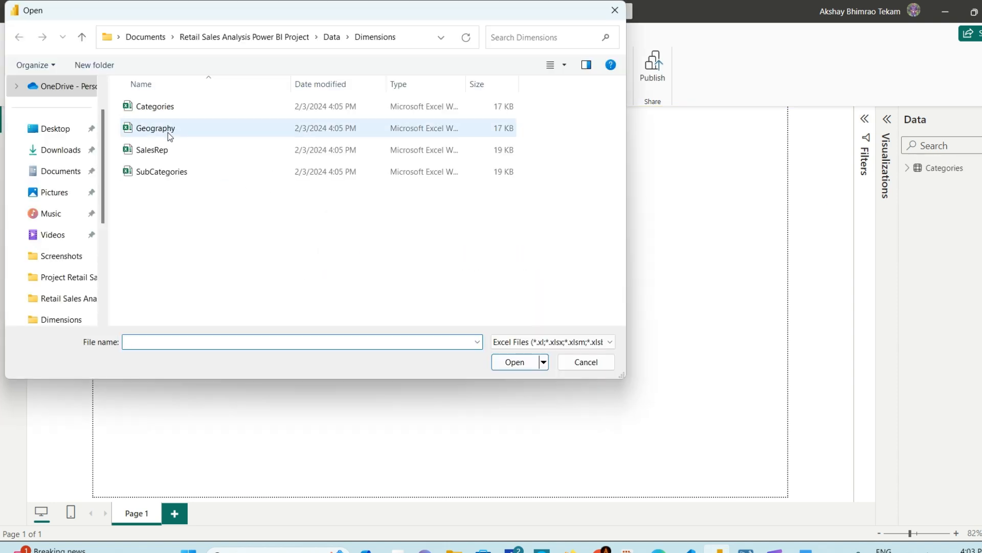
left_click(156, 128)
left_click(182, 149)
double_click(181, 134)
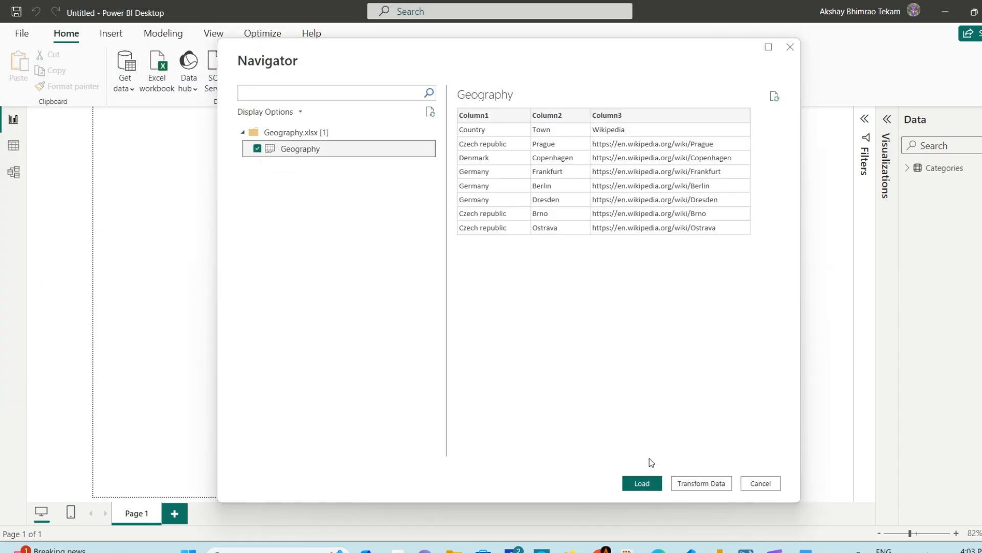
left_click(643, 483)
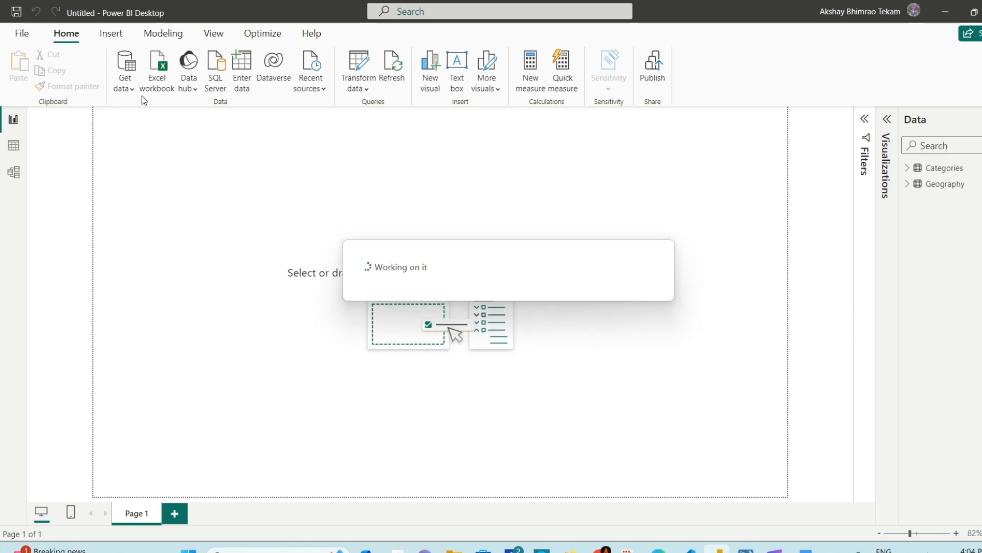
Import the SalesRep workbook from the Dimensions folder and load its Sales rep sheet.
left_click(157, 69)
left_click(515, 361)
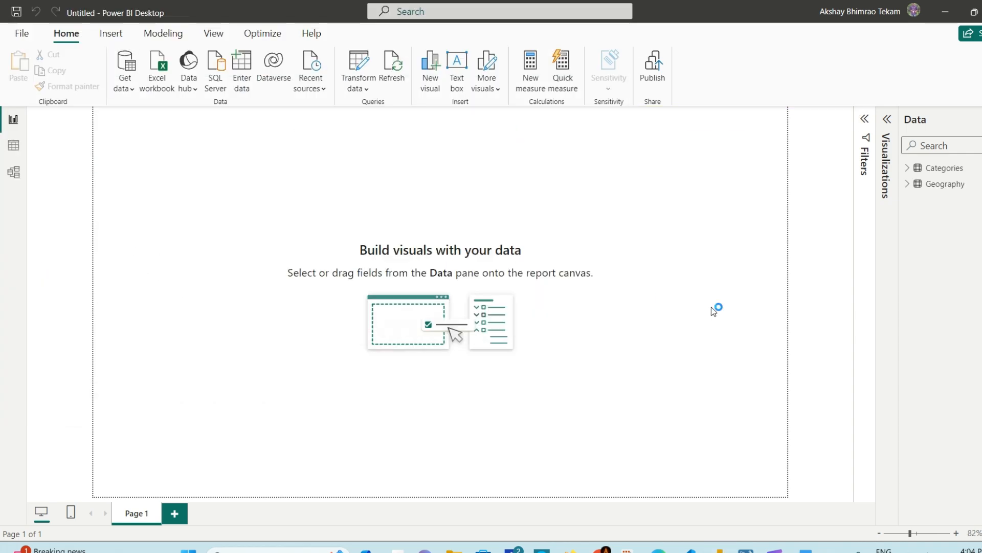
left_click(399, 166)
left_click(652, 483)
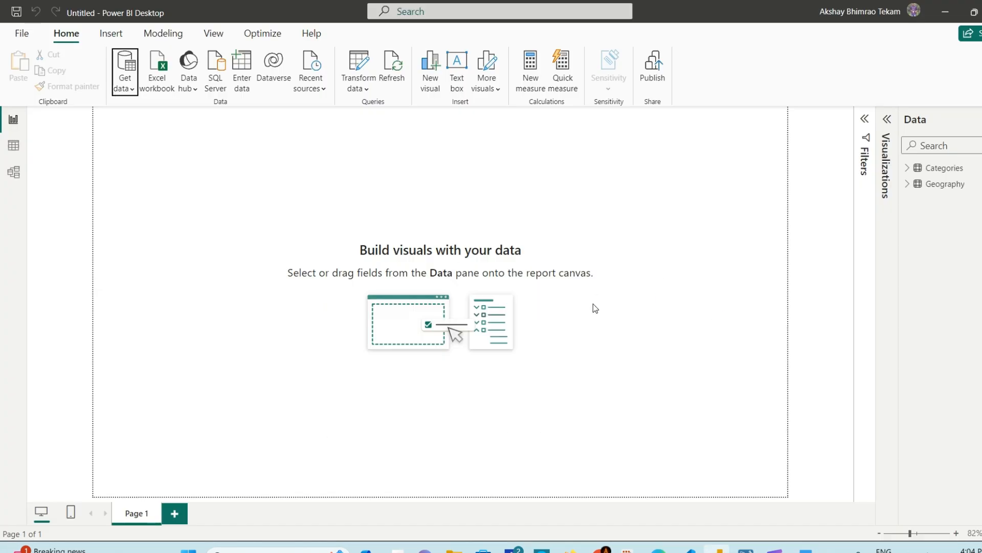
Import the SubCategories workbook from the Dimensions folder and load its Sub categories sheet.
left_click(155, 75)
left_click(164, 172)
left_click(513, 362)
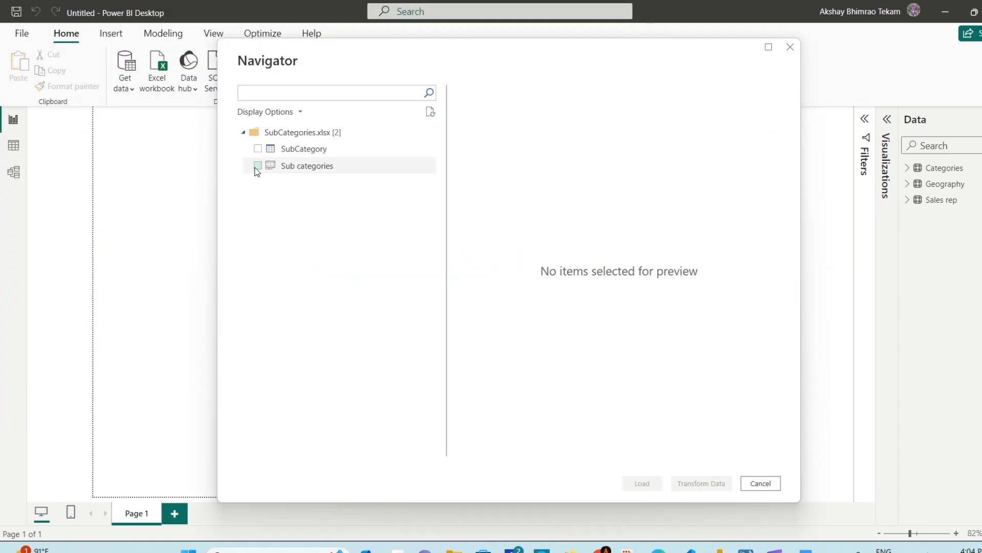
left_click(263, 168)
left_click(651, 486)
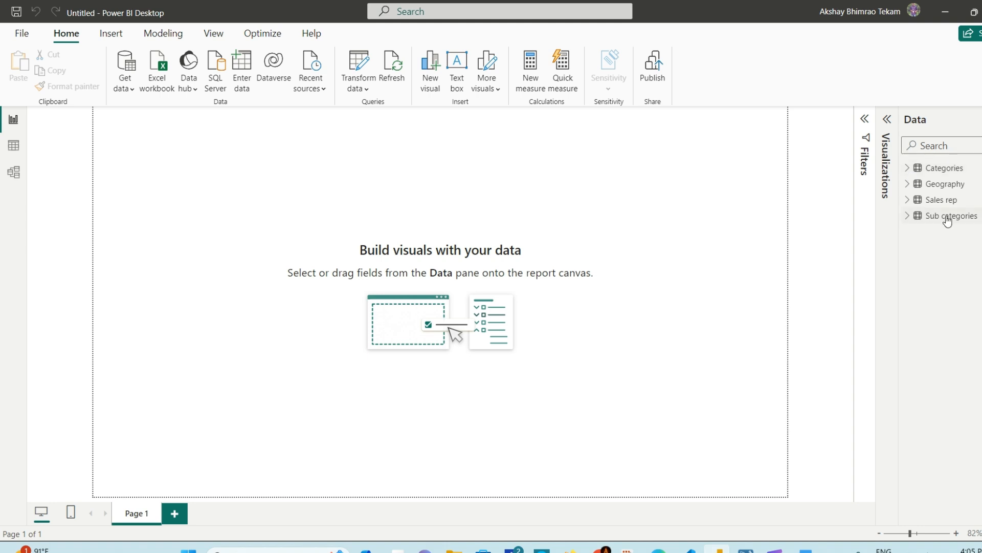
Switch to MySQL Workbench and inspect the product table under Tables in the retail_db schema.
mouse_move(946, 221)
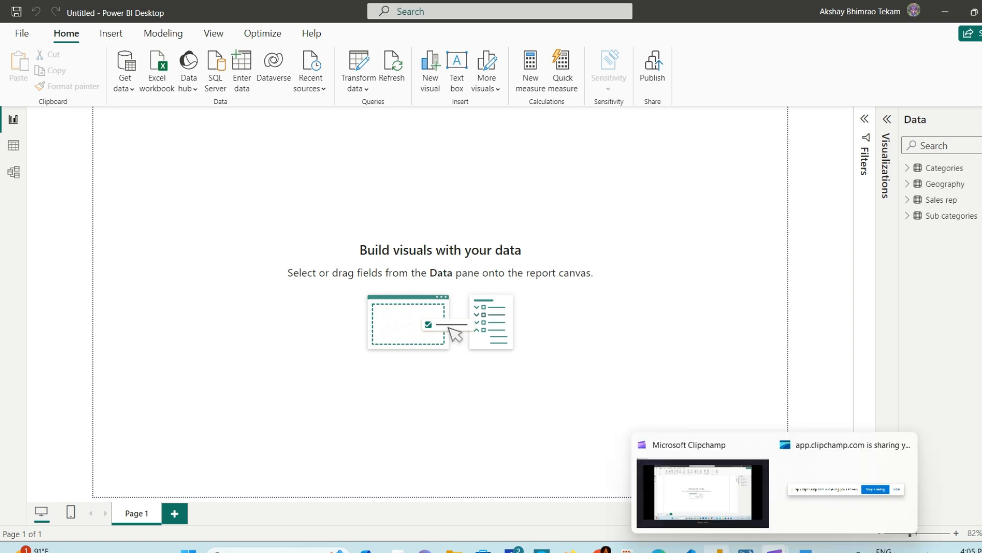
left_click(746, 549)
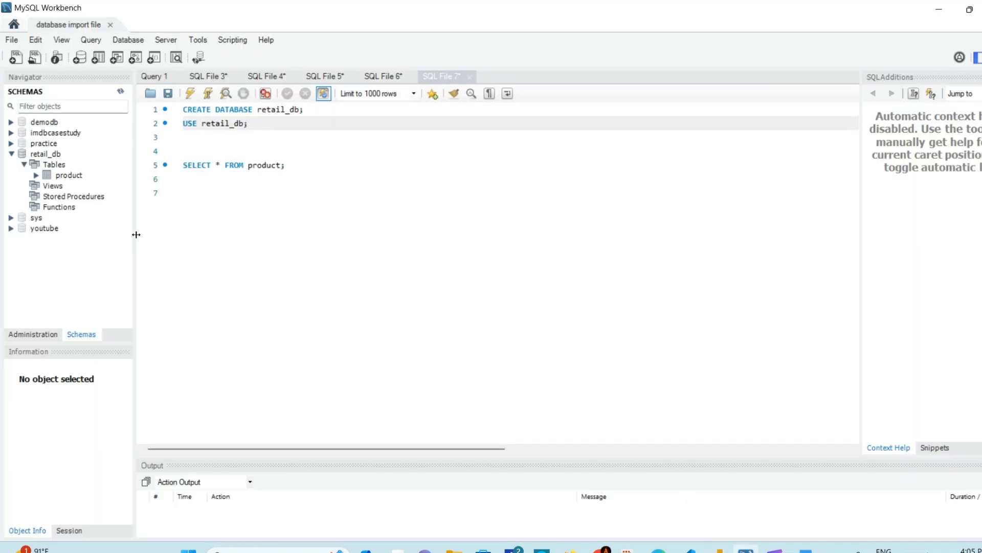
left_click(31, 154)
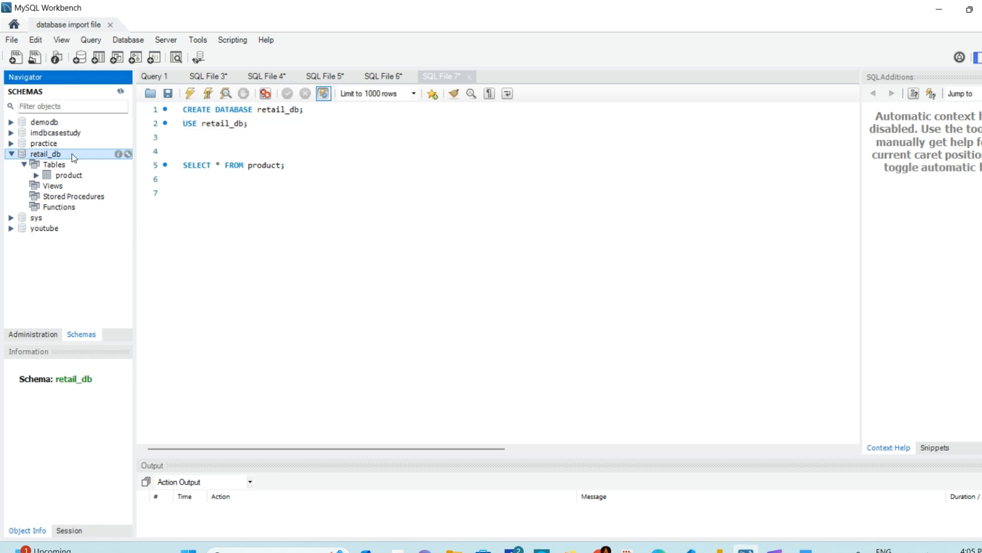
left_click(65, 165)
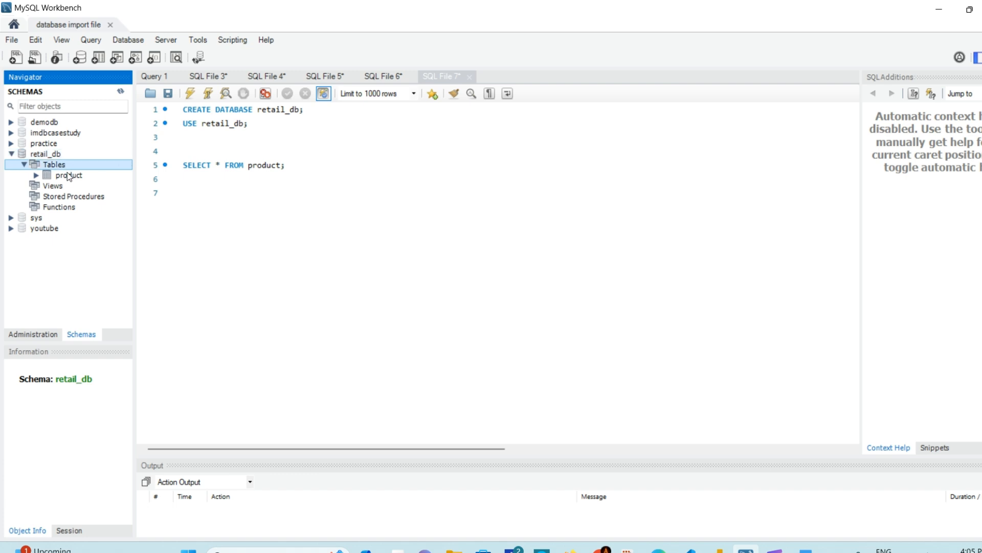
left_click(68, 175)
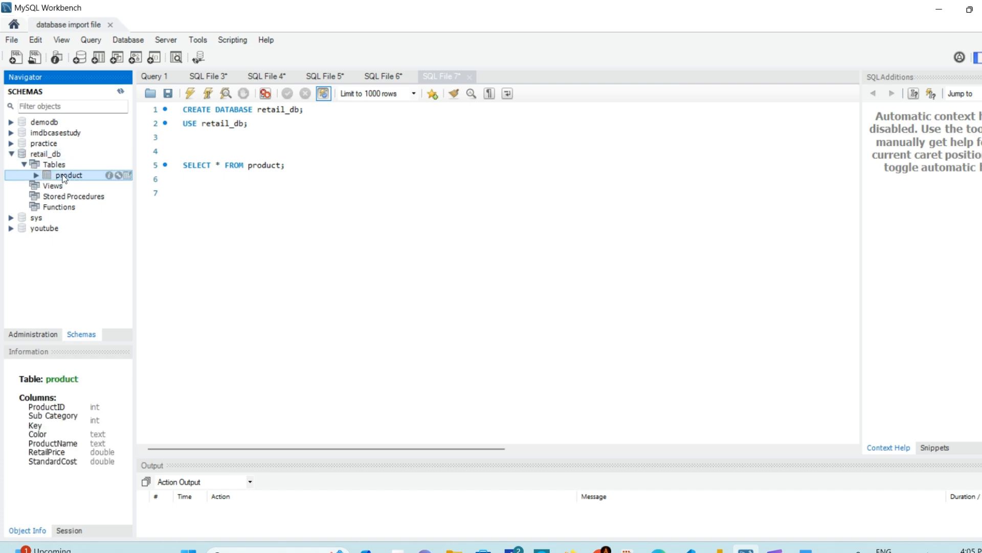
Run USE retail_db and SELECT * FROM product to view the product table's rows.
left_click_drag(259, 123, 154, 123)
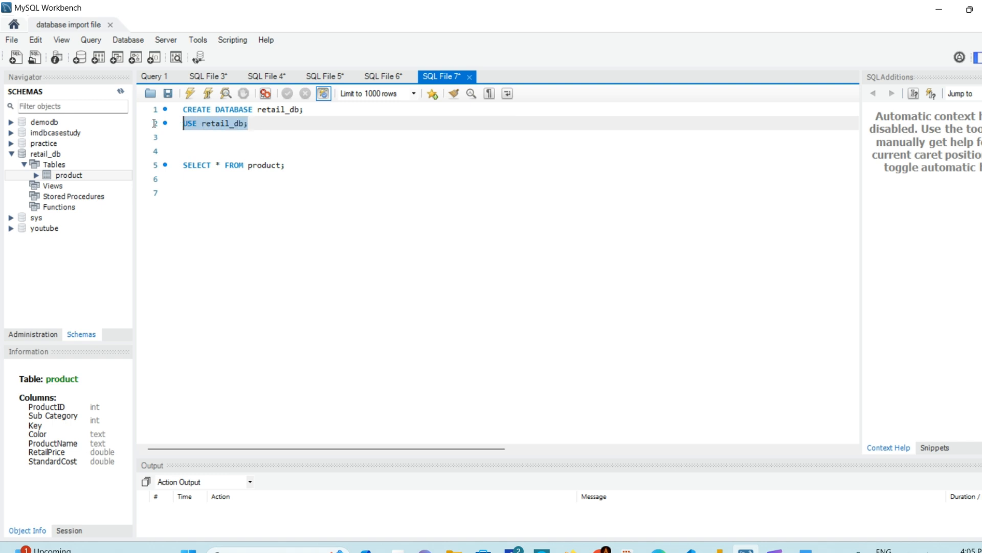
left_click(190, 93)
left_click_drag(317, 166, 182, 165)
left_click(190, 93)
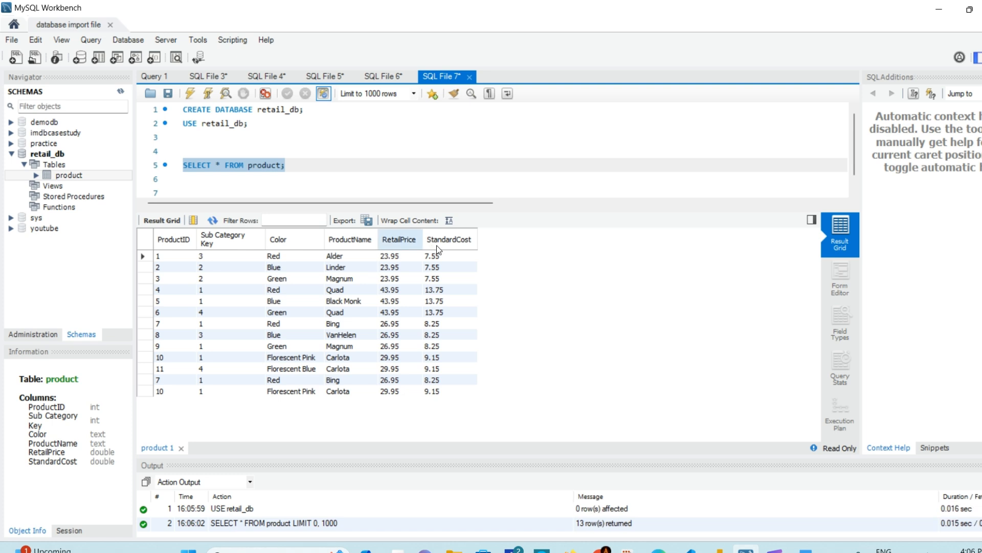
left_click(300, 164)
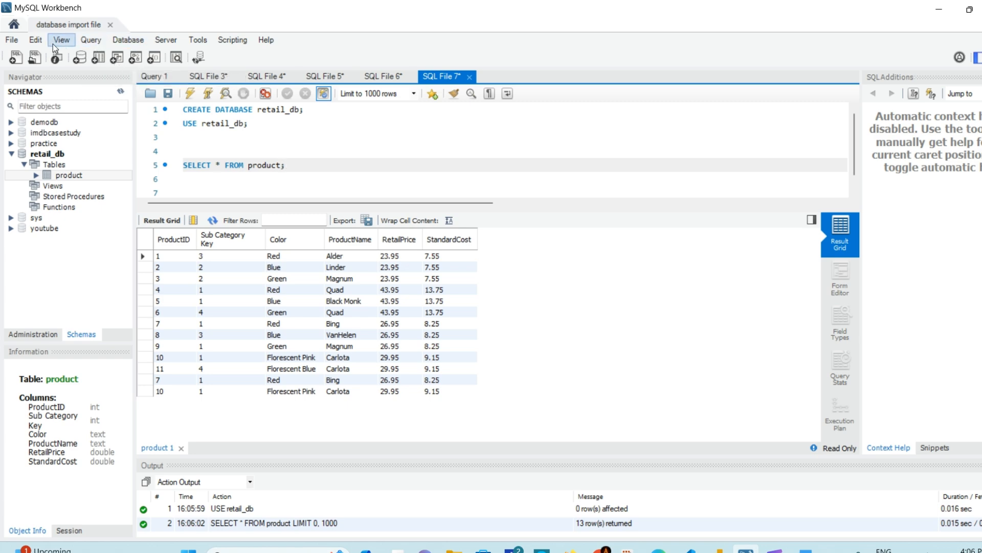
Review the hostname and username in the Connect to Database settings and close them without connecting.
left_click(125, 41)
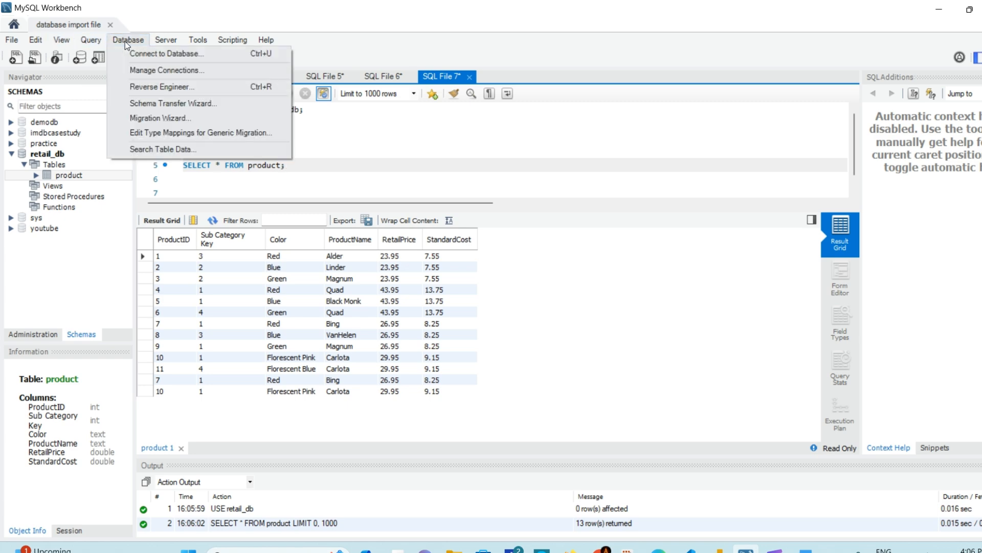
left_click(182, 56)
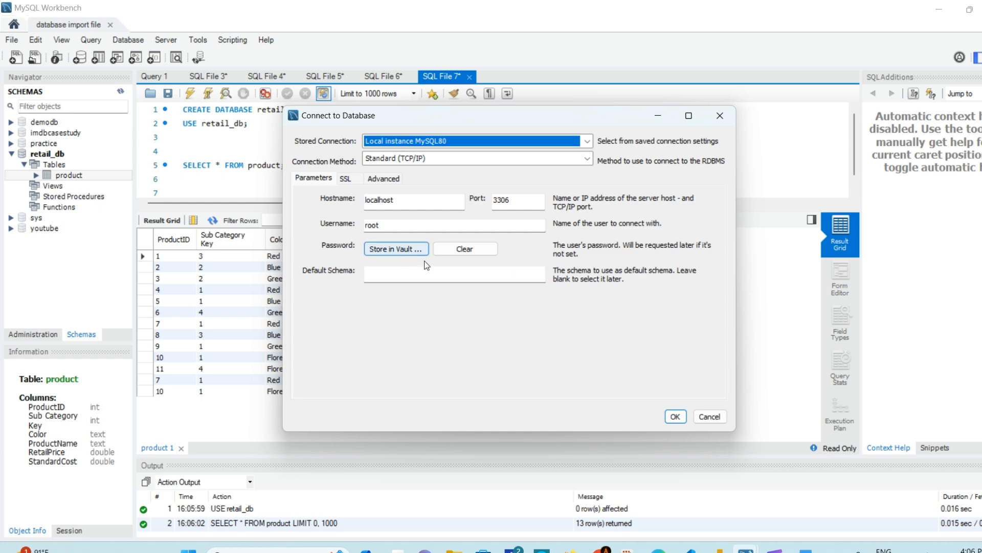
left_click(402, 199)
left_click_drag(411, 199, 365, 201)
left_click(412, 203)
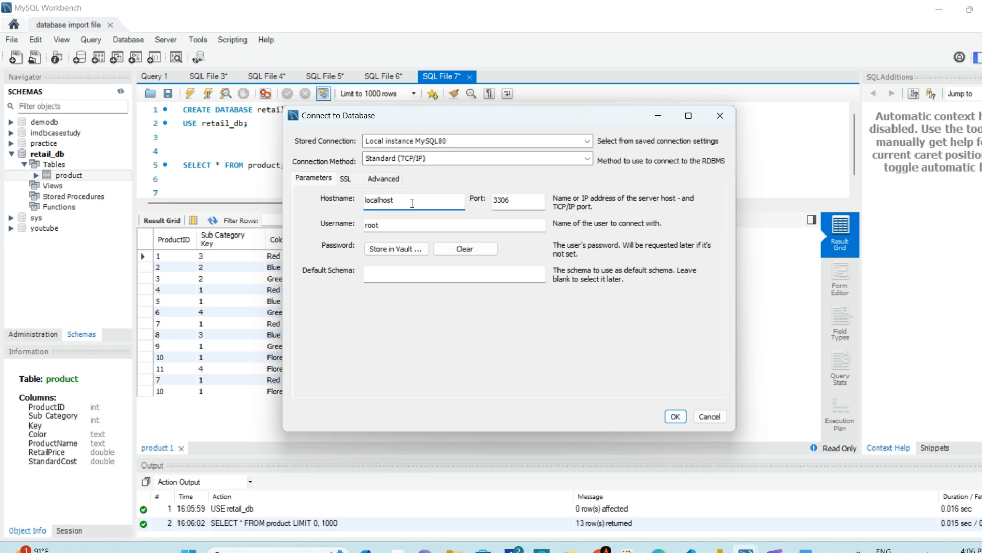
left_click_drag(413, 203, 365, 201)
left_click(426, 199)
left_click(400, 225)
left_click_drag(393, 223, 365, 224)
left_click(399, 225)
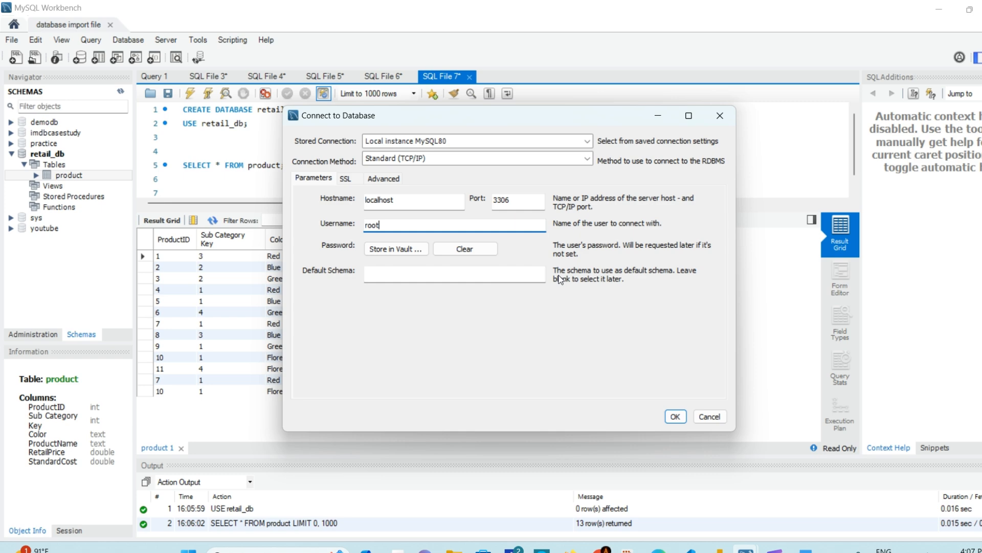
left_click(720, 115)
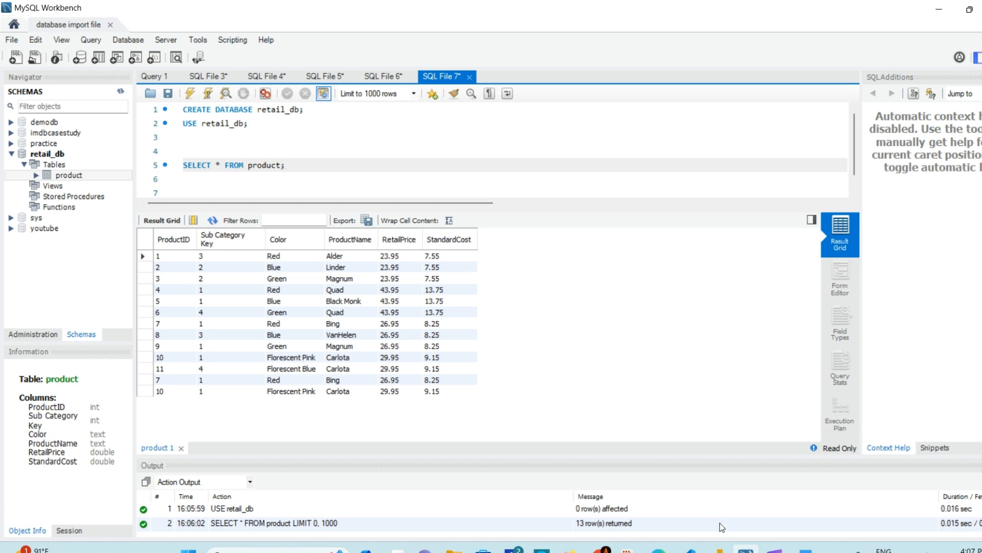
Switch to Power BI Desktop, start a MySQL database connection and set the server to localhost.
mouse_move(719, 549)
left_click(717, 491)
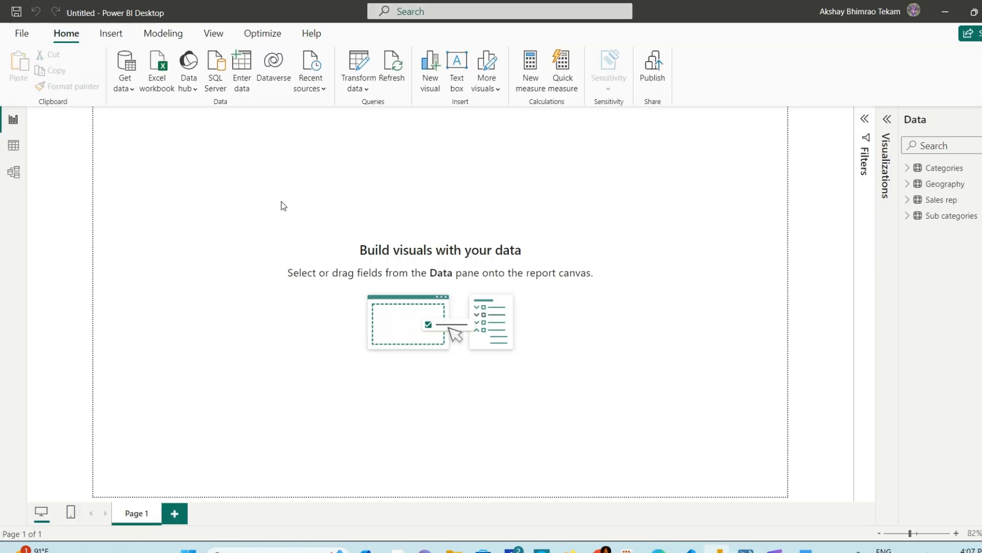
left_click(128, 90)
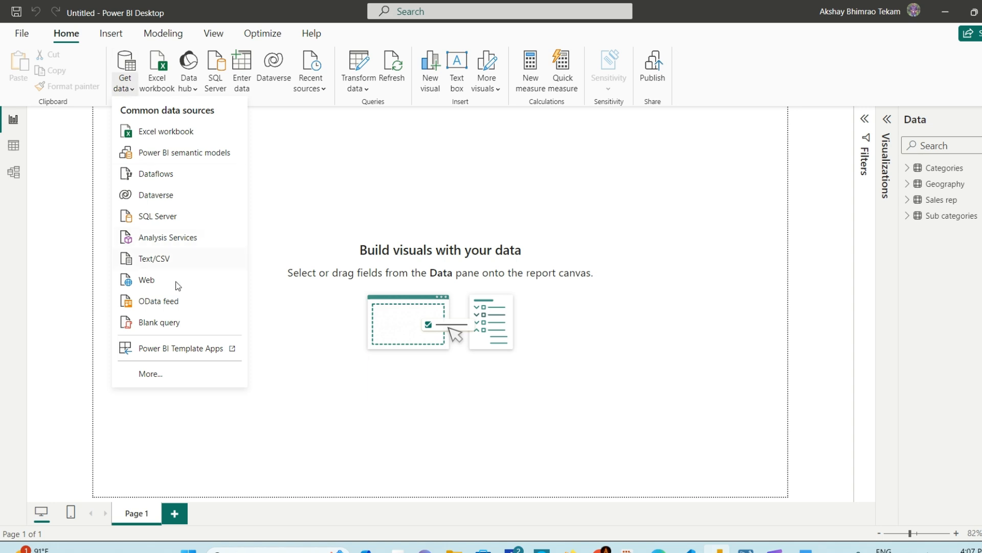
left_click(157, 378)
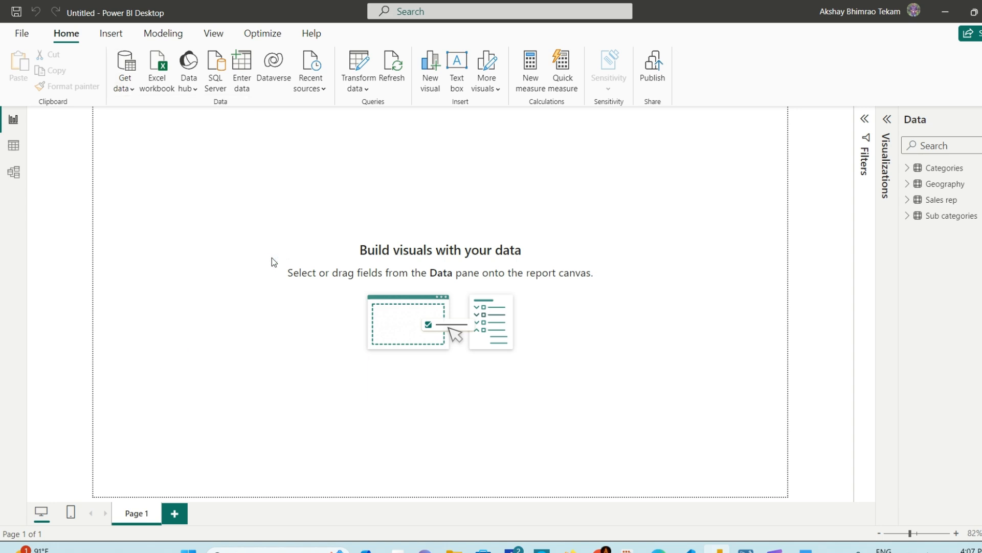
left_click(326, 175)
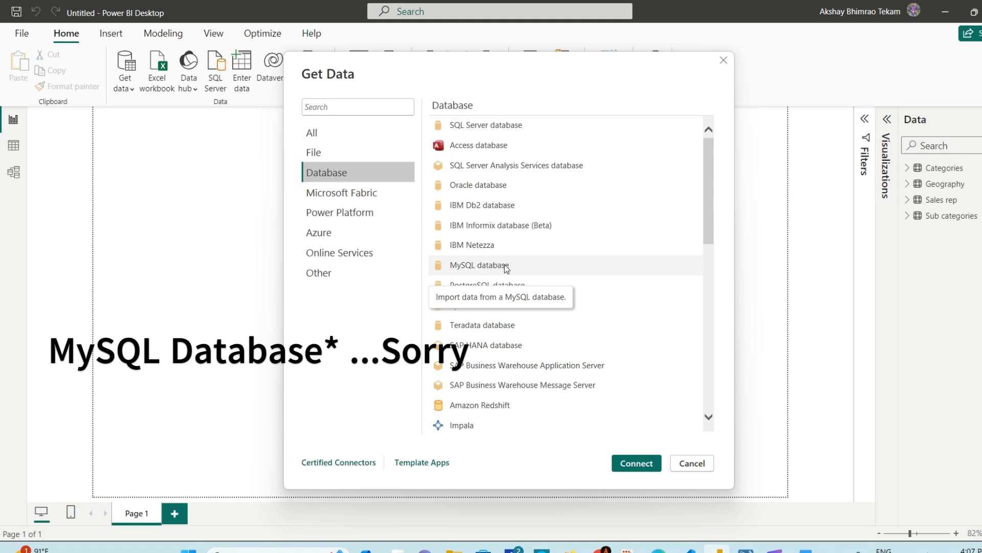
left_click(506, 267)
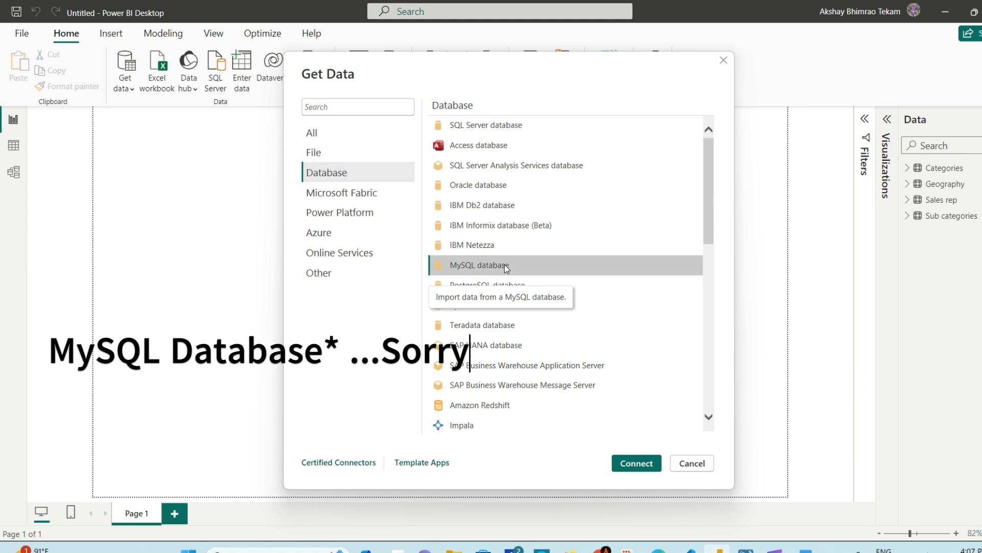
left_click(632, 463)
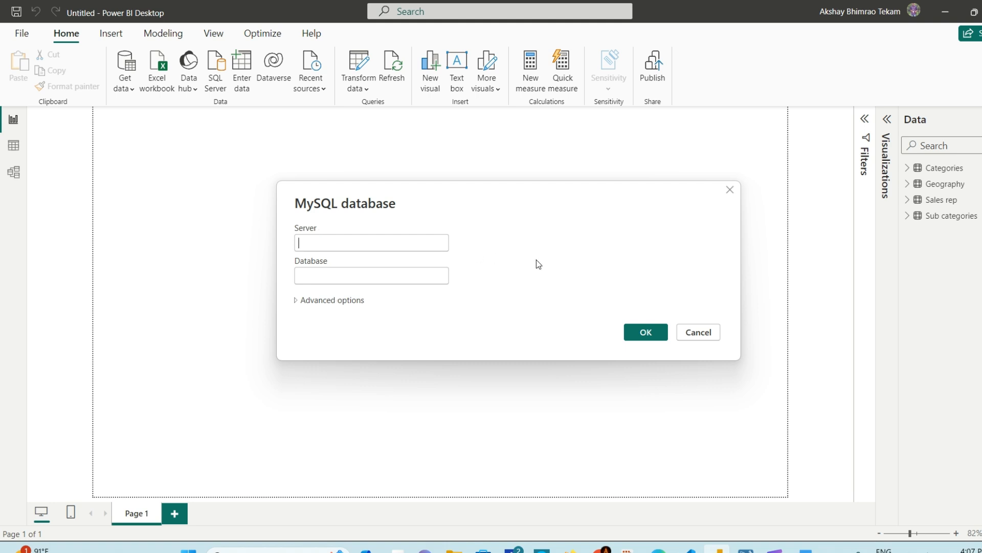
type("localhost")
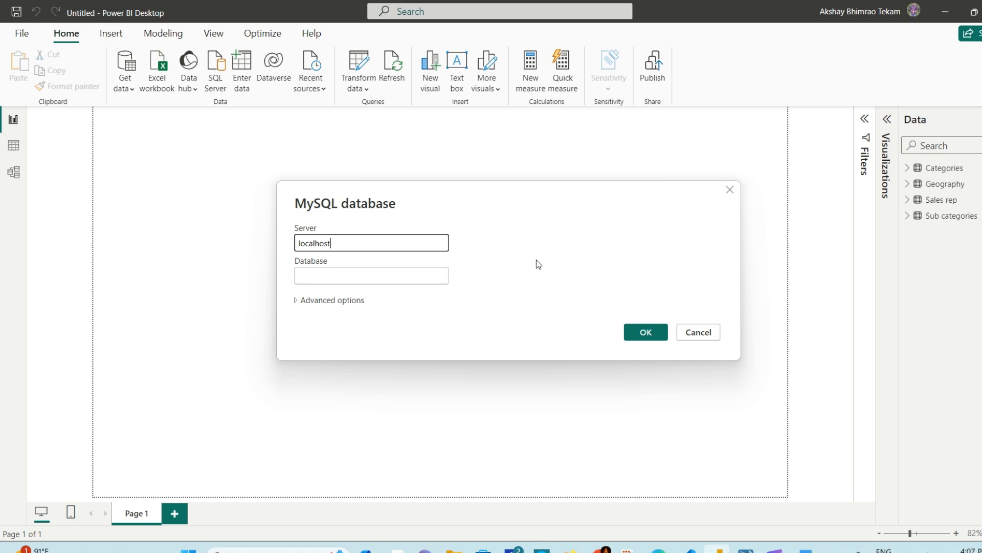
Switch to MySQL Workbench and copy the retail_db schema's name to the clipboard.
left_click(336, 280)
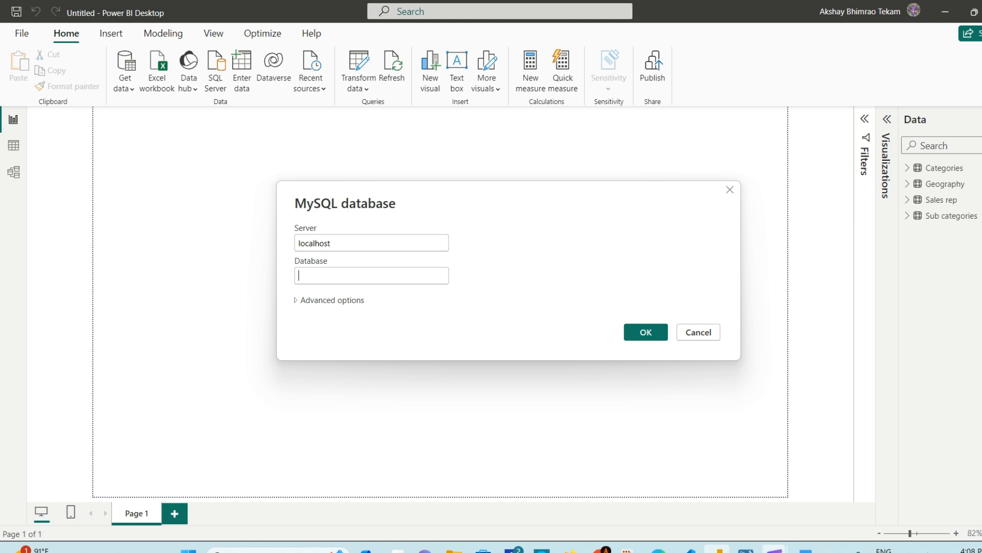
left_click(745, 550)
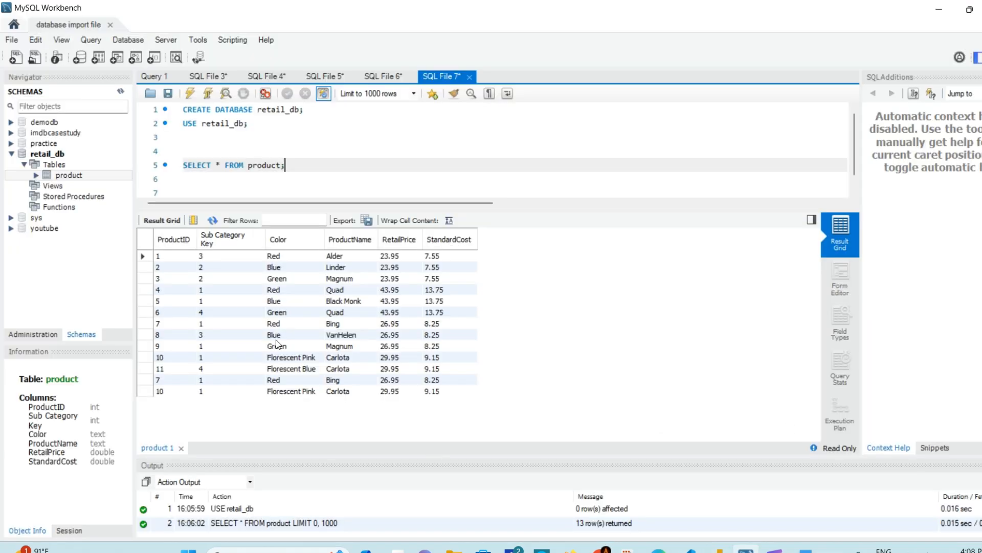
right_click(77, 157)
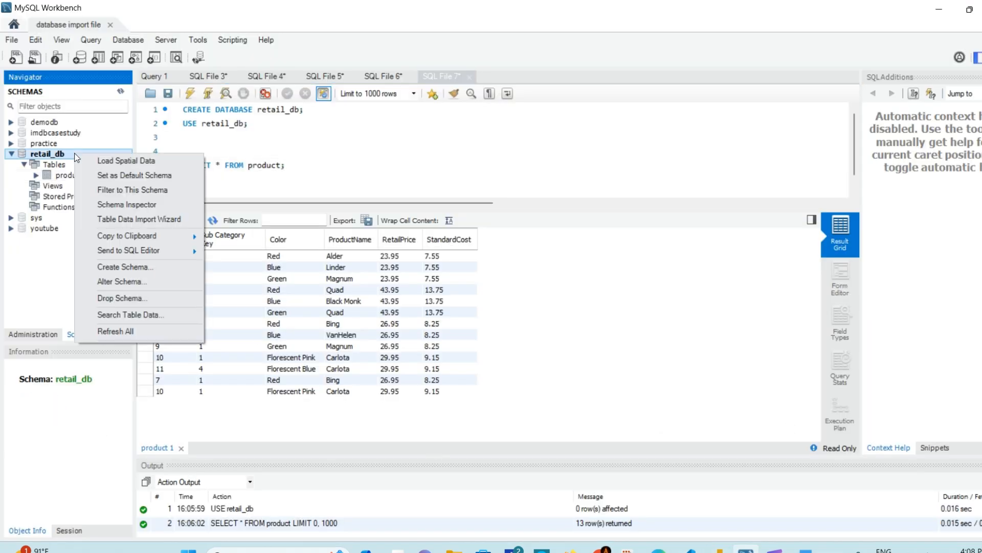
mouse_move(153, 239)
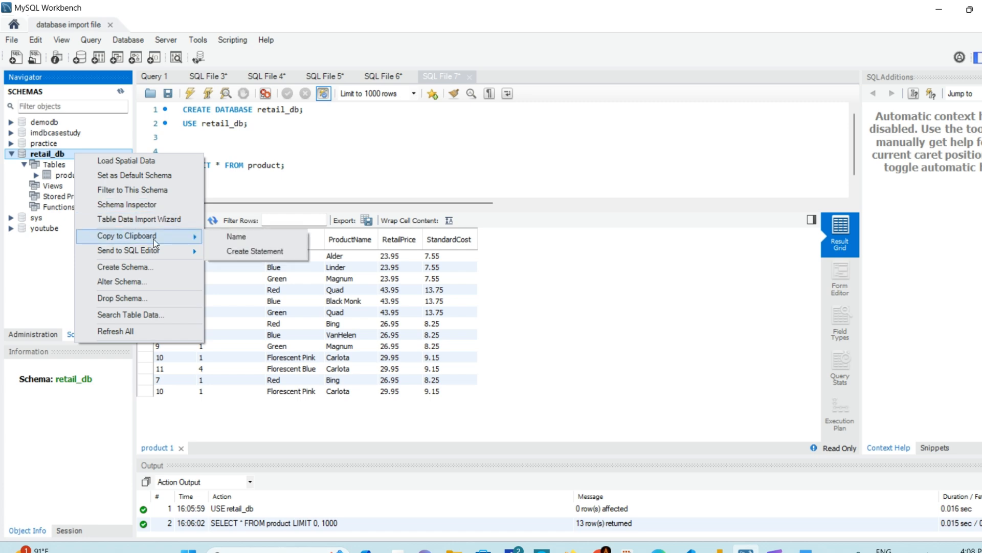
left_click(238, 238)
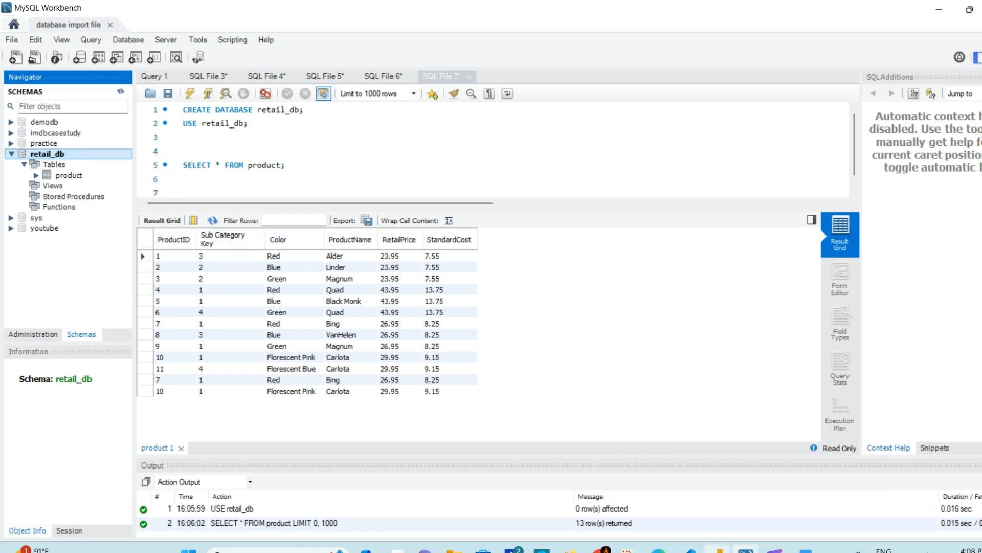
Return to Power BI Desktop and set the MySQL connection's database to retail_db, without the surrounding backticks.
left_click(718, 550)
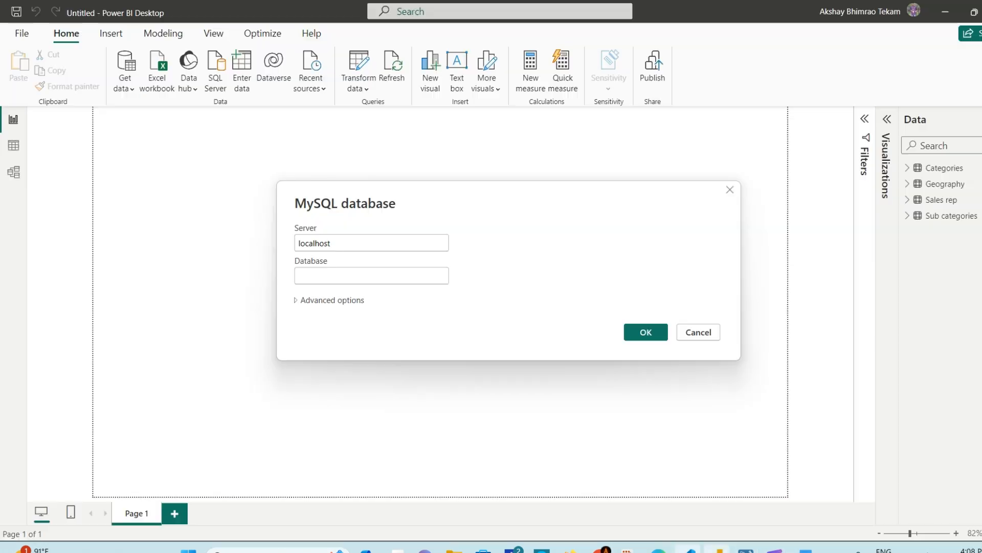
left_click(353, 272)
type("`retail_db`")
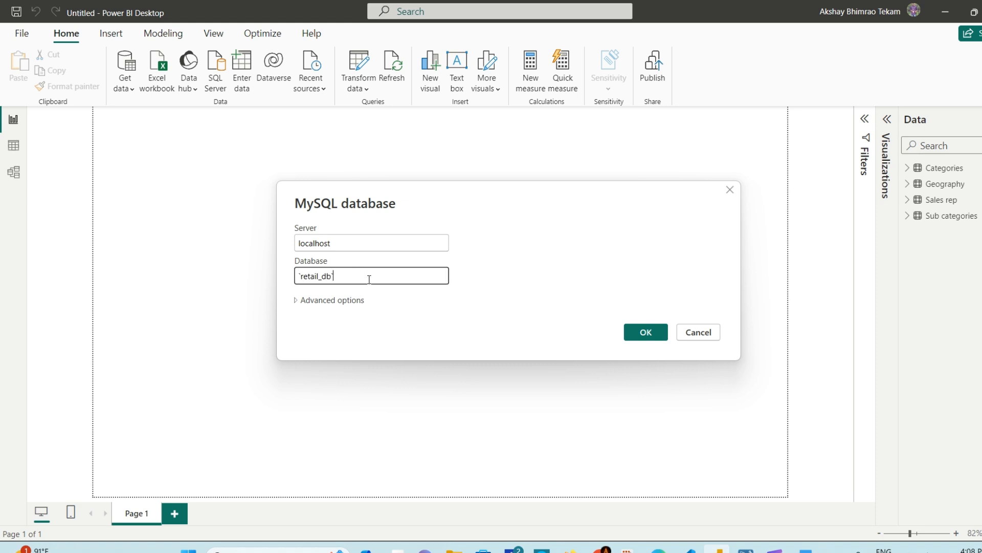
key("BackSpace")
left_click(349, 291)
key("Home")
key("Delete")
left_click(355, 278)
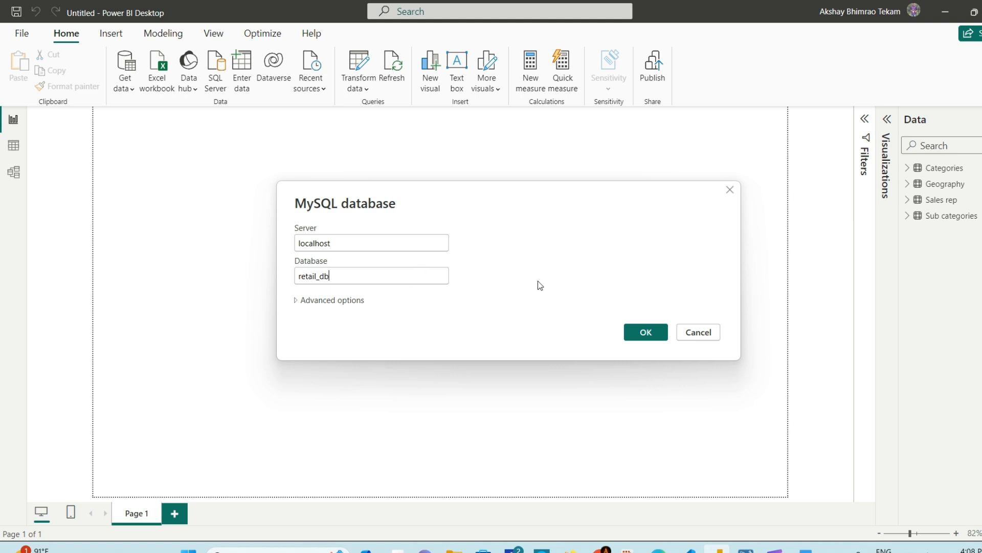
Connect to the MySQL database and load the retail_db.product table.
left_click(649, 333)
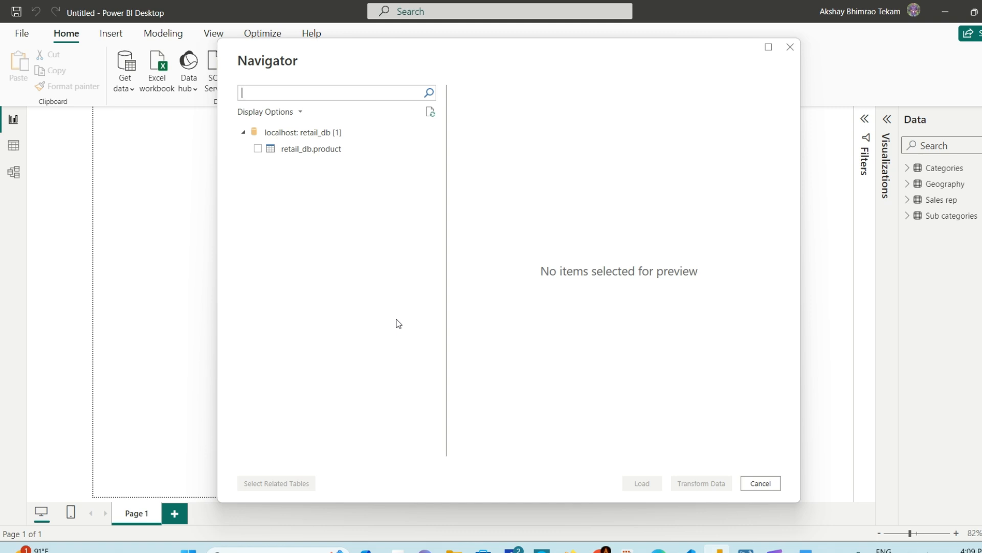
left_click(257, 148)
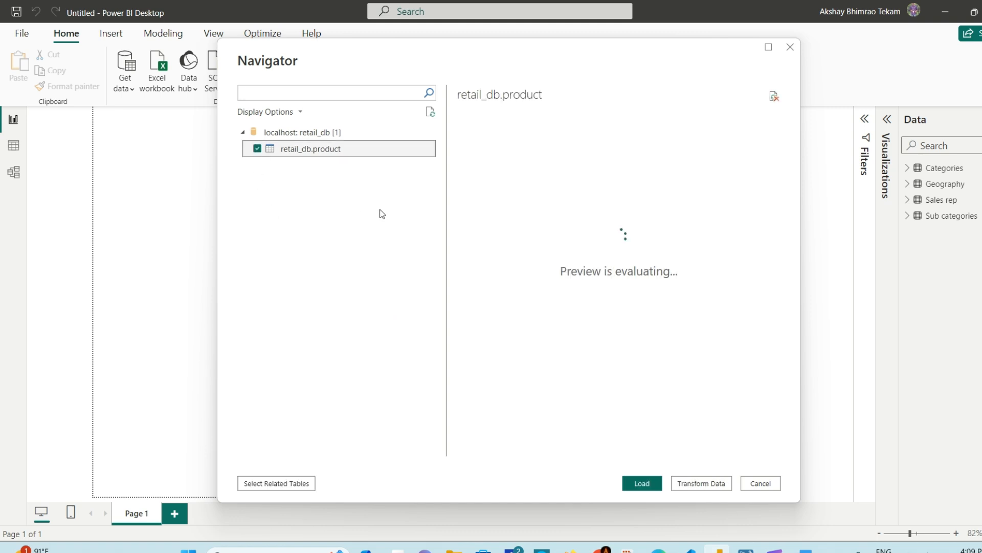
left_click(641, 483)
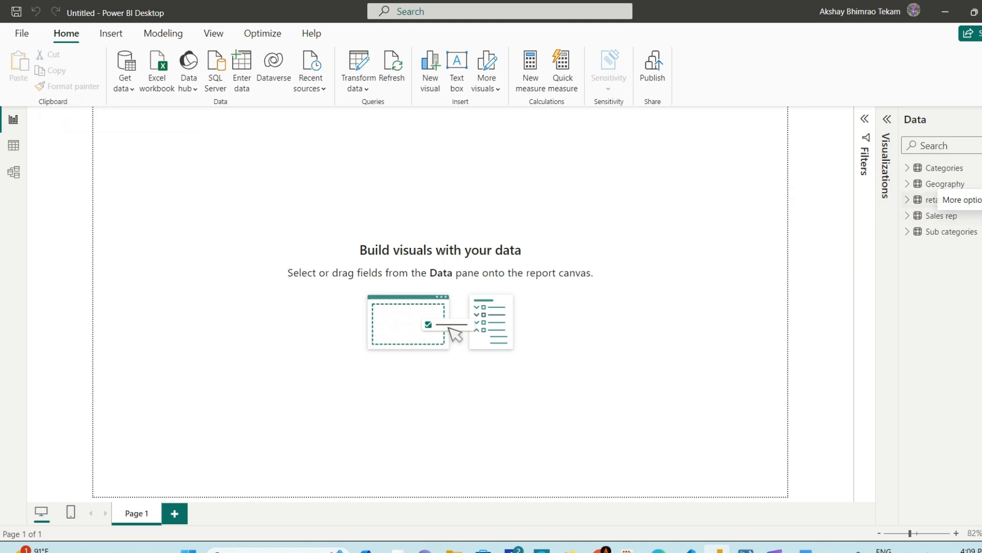
Rename the retail_db product table as Product.
left_click(972, 200)
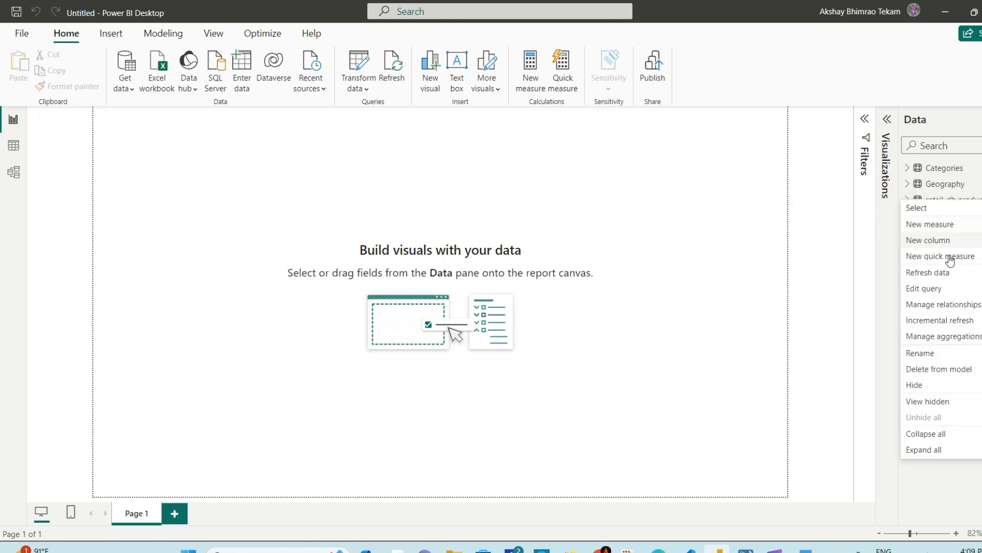
left_click(967, 209)
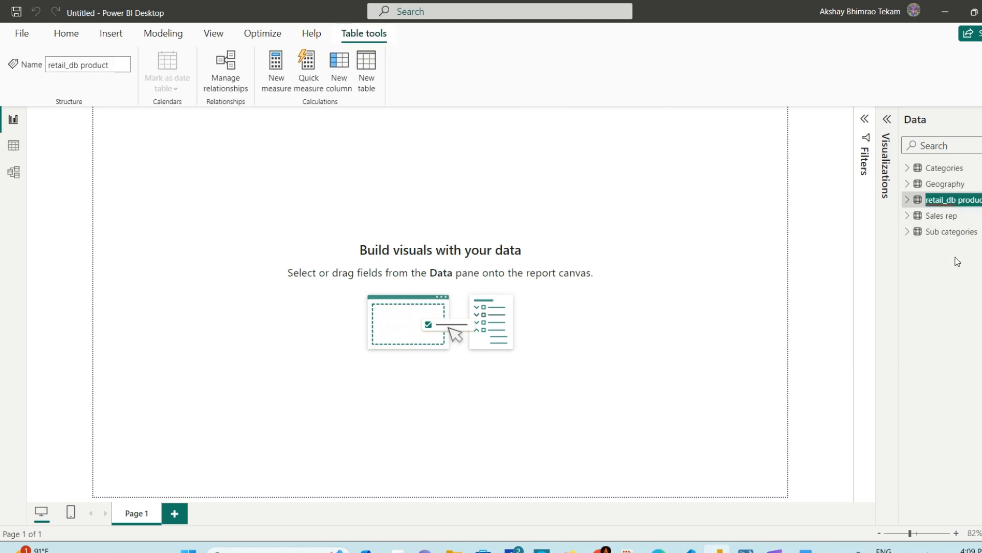
type("Product")
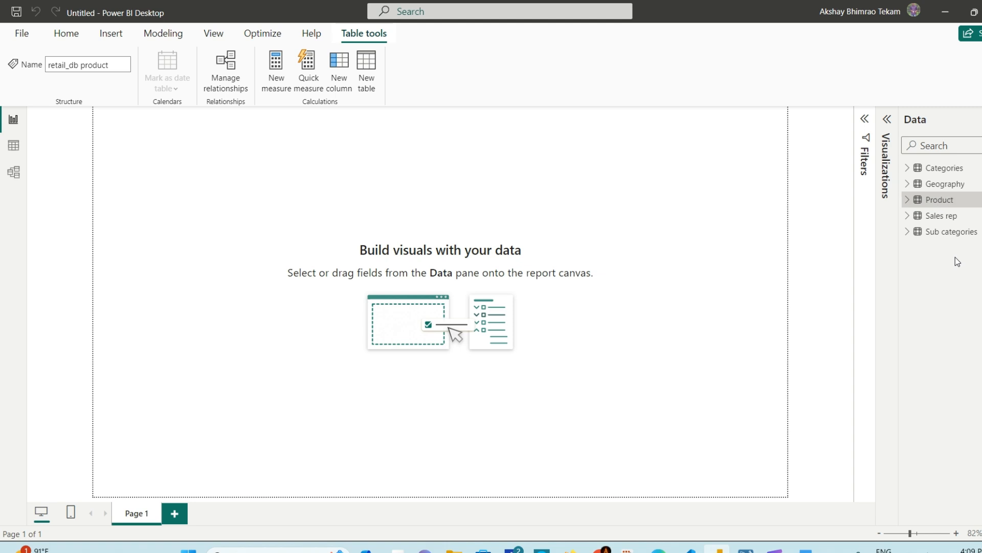
left_click(951, 283)
left_click(726, 225)
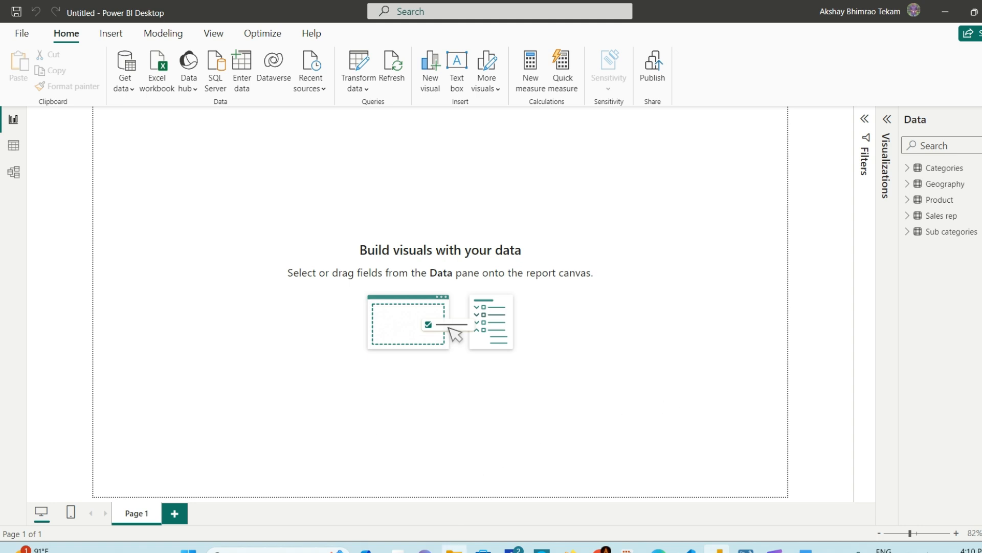
Switch to File Explorer, open the Sales folder inside the project's Data folder and copy its full path.
mouse_move(454, 547)
left_click(425, 481)
left_click(176, 150)
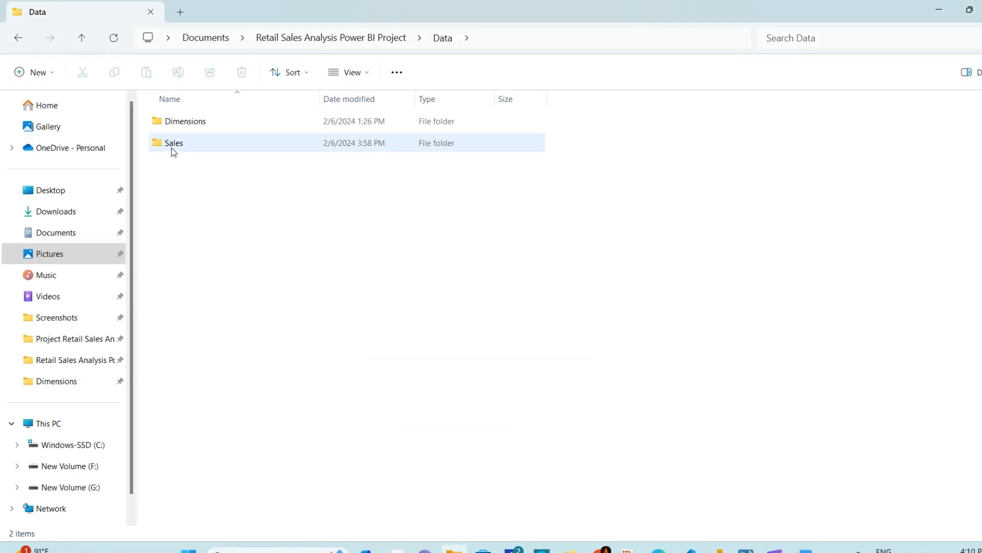
double_click(214, 142)
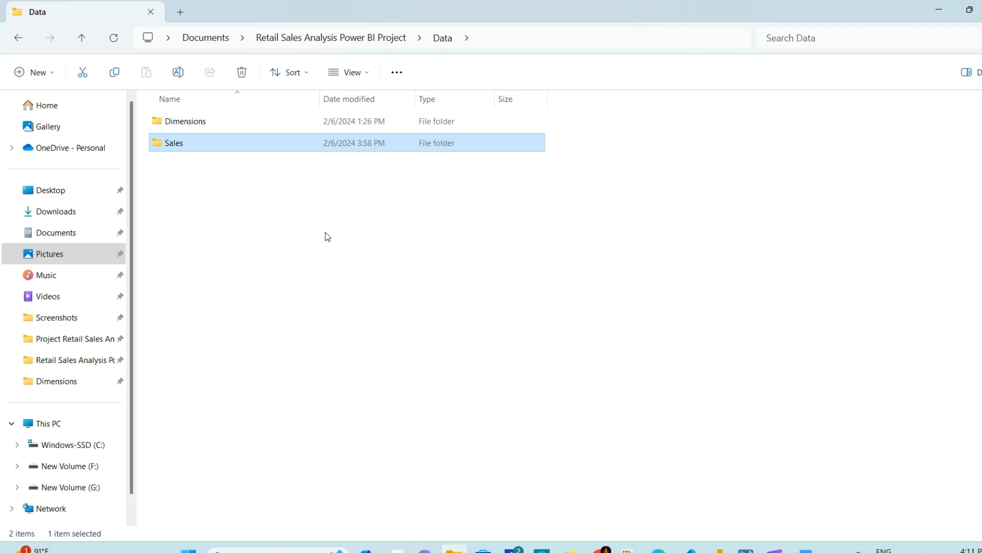
double_click(191, 145)
left_click(532, 39)
key("ctrl+c")
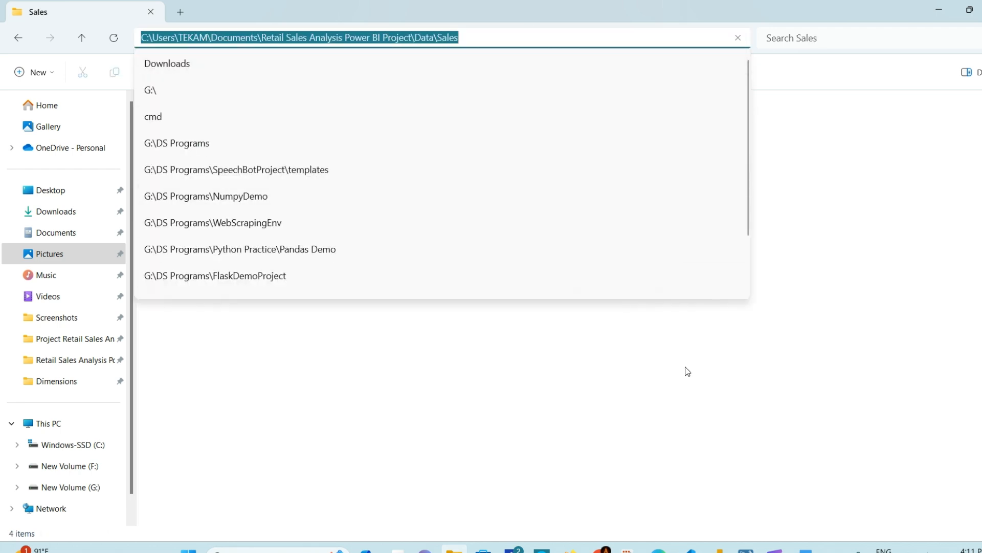
left_click(577, 370)
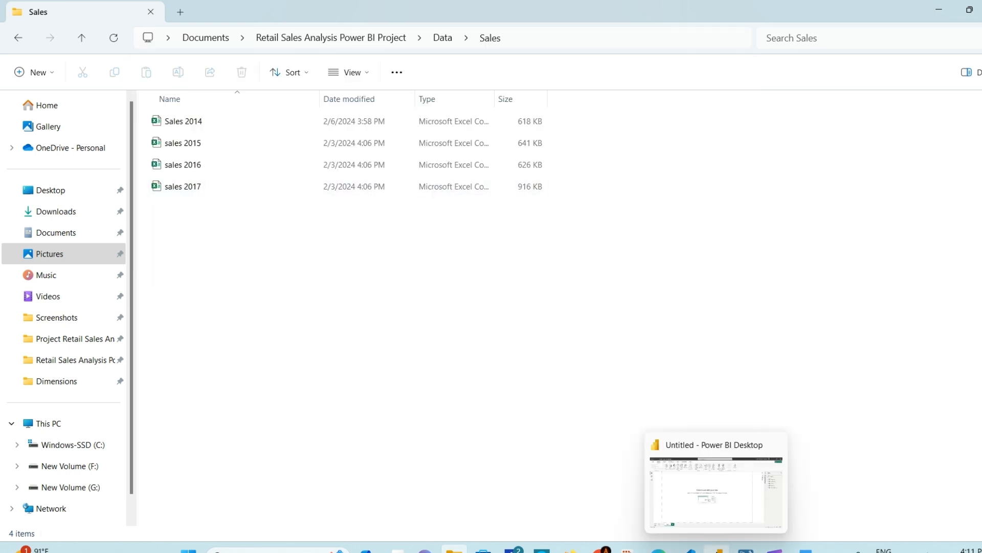
Switch to Power BI Desktop and connect to the Sales folder as a Folder data source using the copied path.
left_click(715, 489)
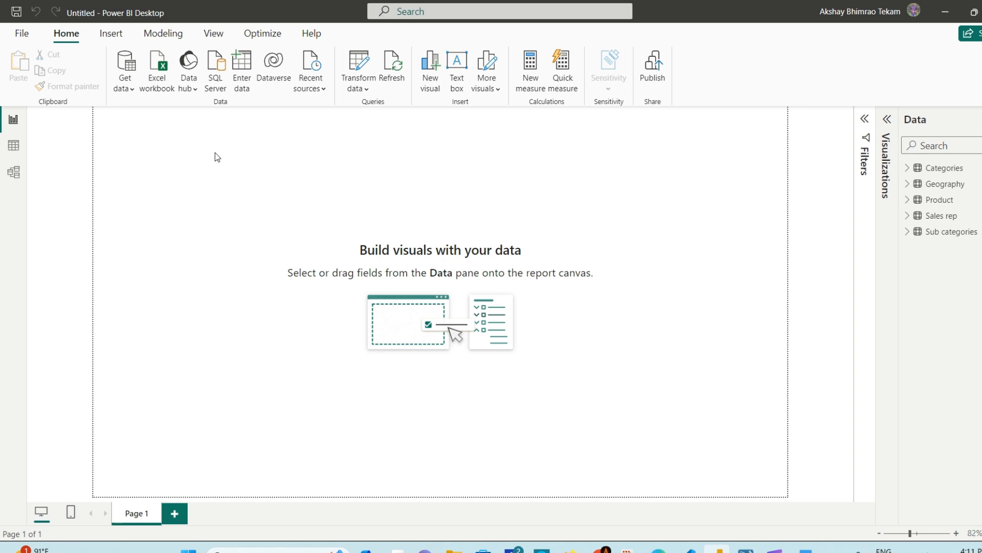
left_click(128, 88)
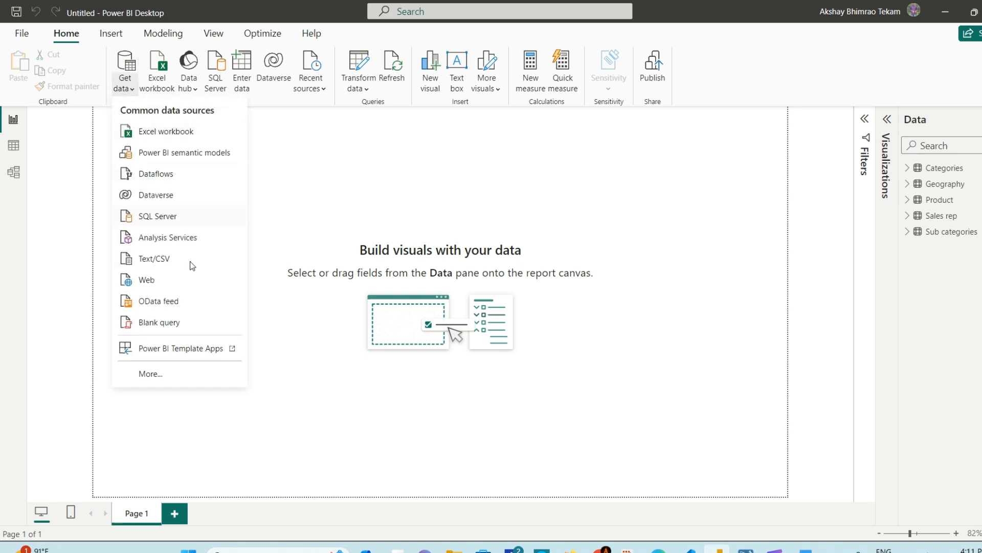
left_click(162, 376)
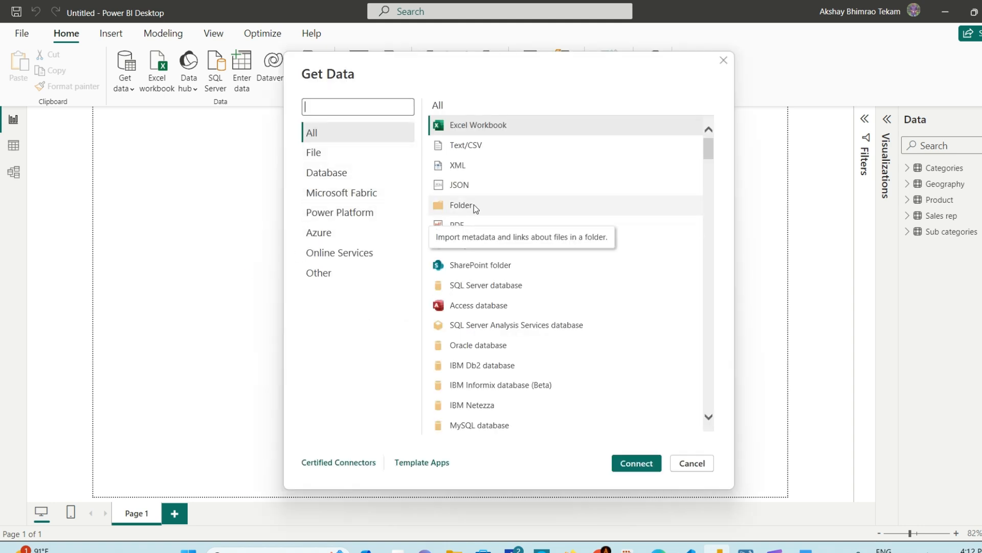
left_click(489, 205)
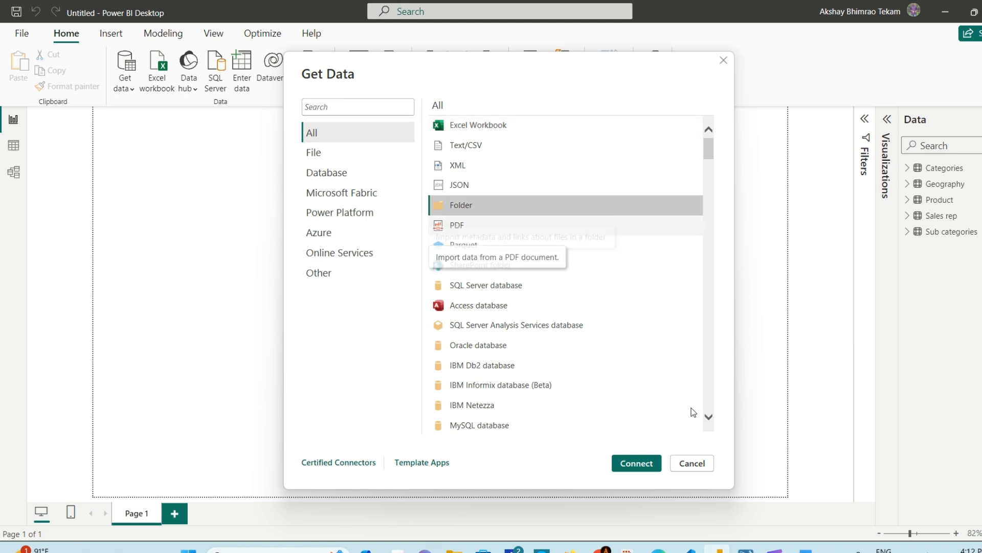
left_click(640, 466)
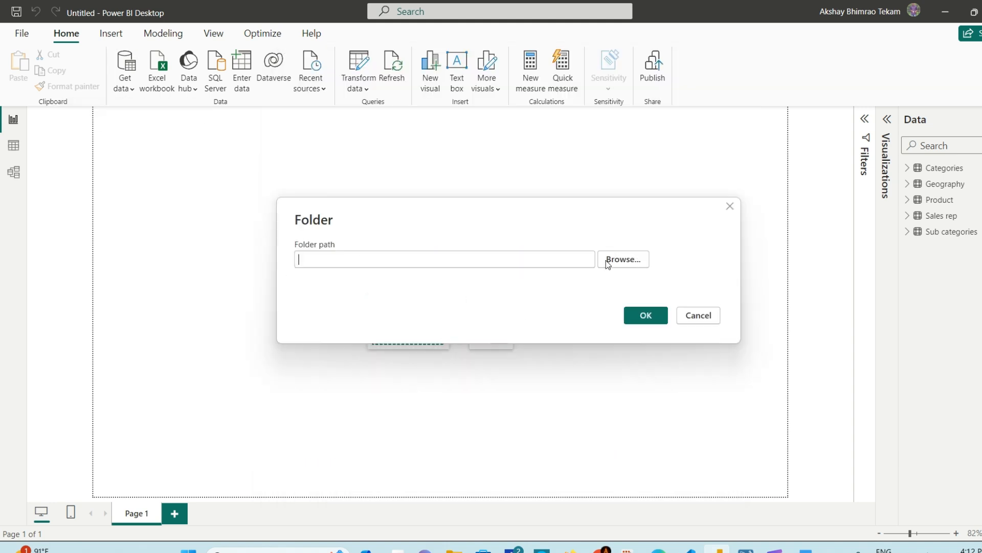
key("ctrl+v")
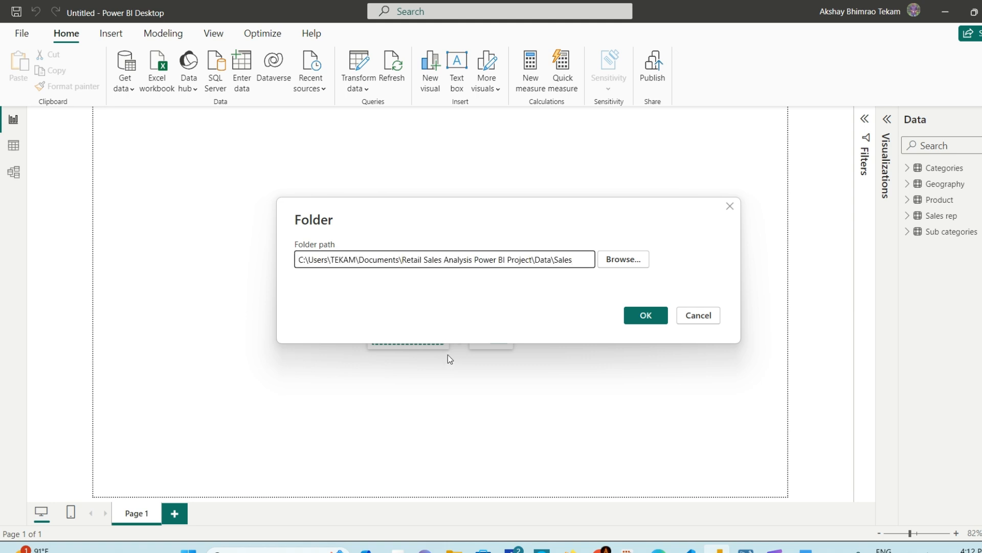
left_click(647, 319)
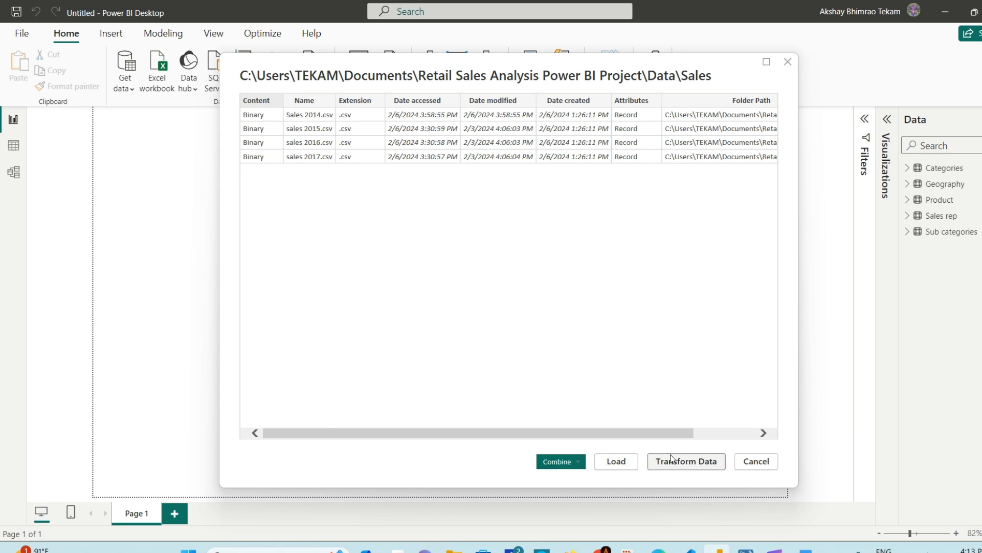
Combine and load the Sales folder's CSV files, using the first file as the sample with comma delimiter and type detection from the first 200 rows.
left_click(578, 462)
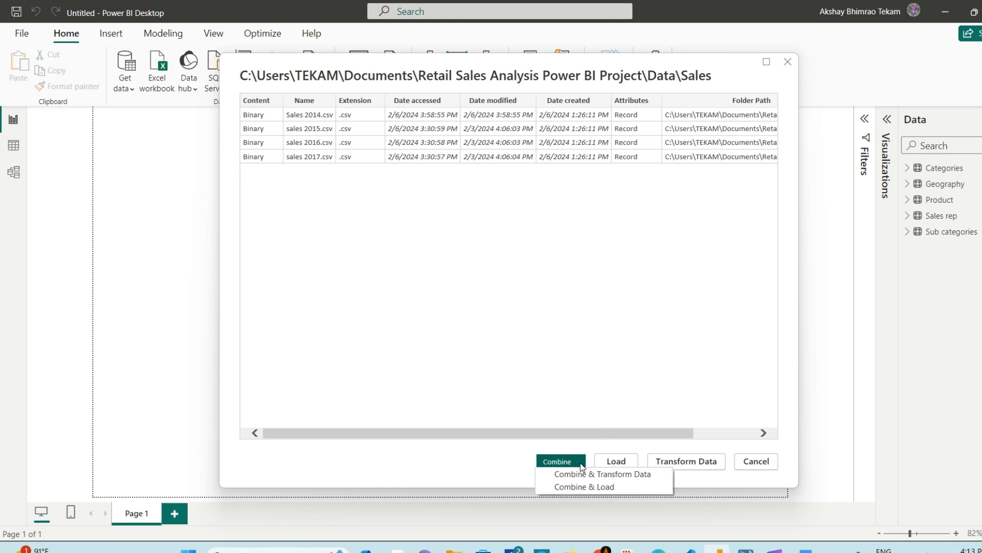
left_click(594, 486)
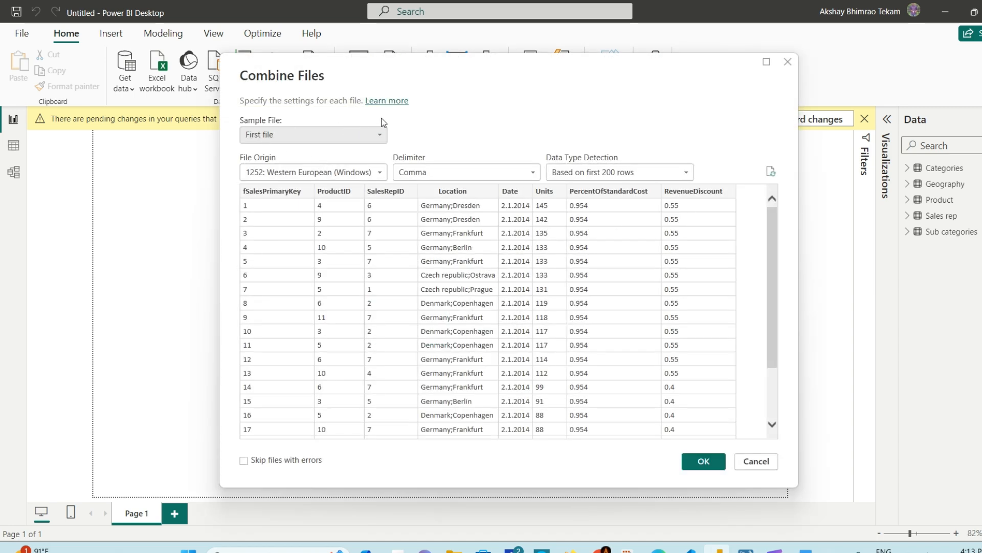
left_click(377, 135)
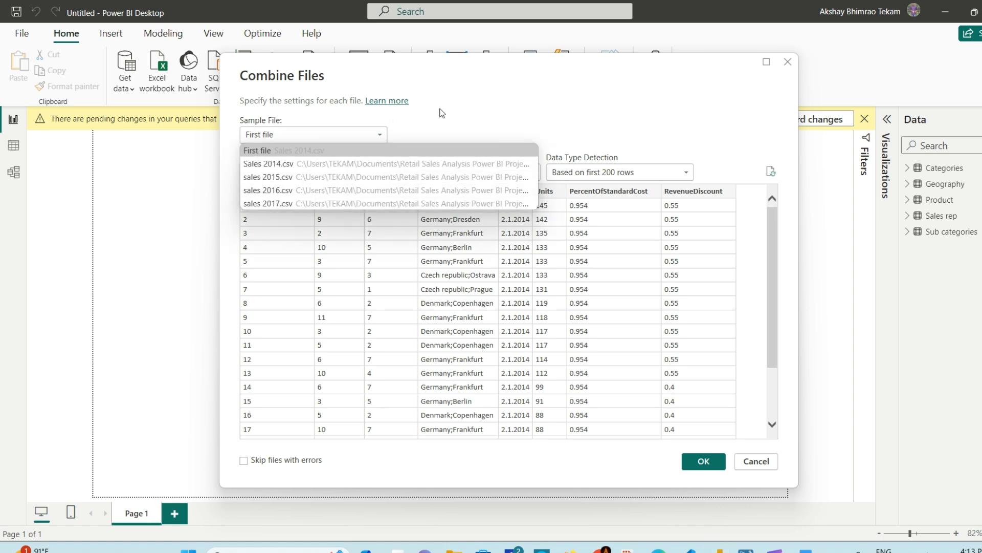
left_click(469, 114)
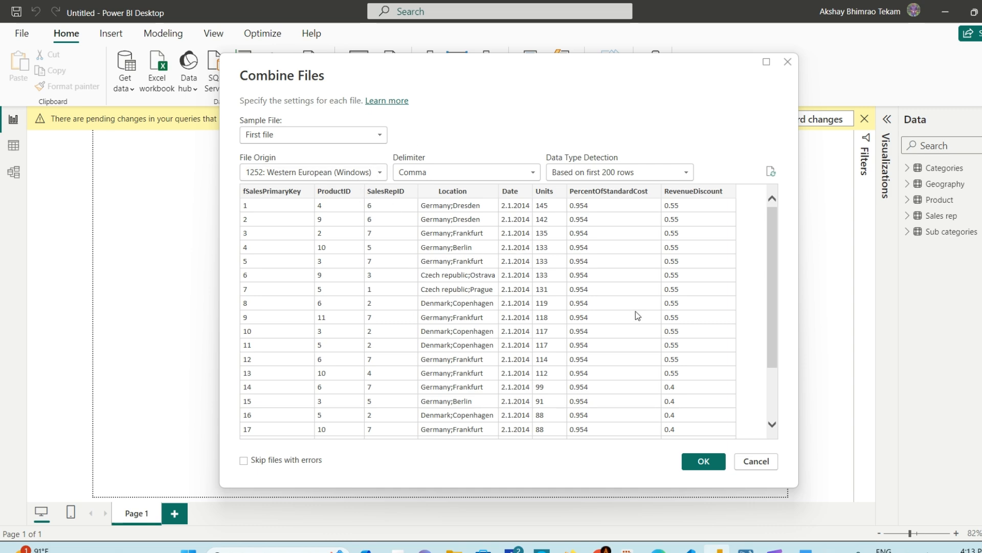
scroll(637, 311, "down", 3)
scroll(636, 311, "up", 3)
scroll(636, 311, "down", 3)
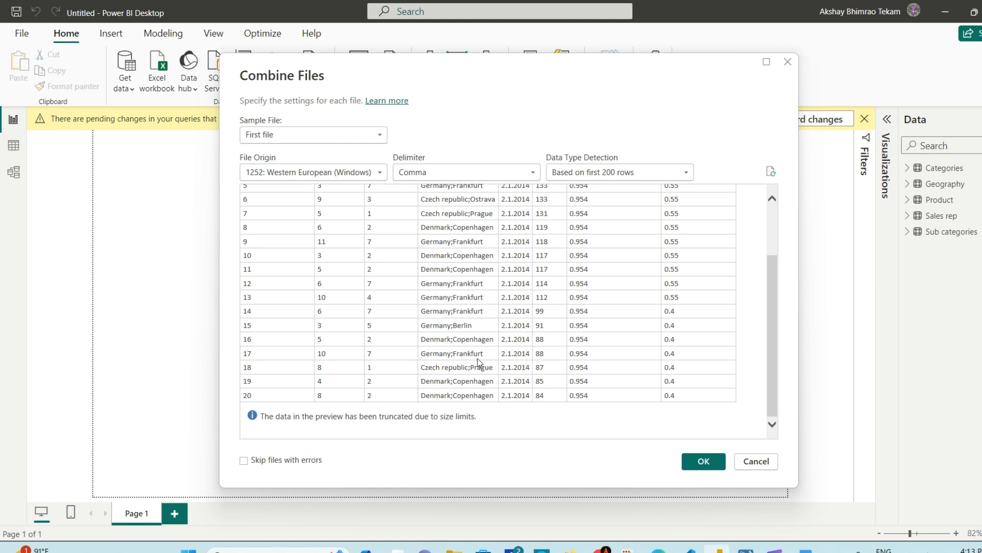
scroll(478, 358, "up", 3)
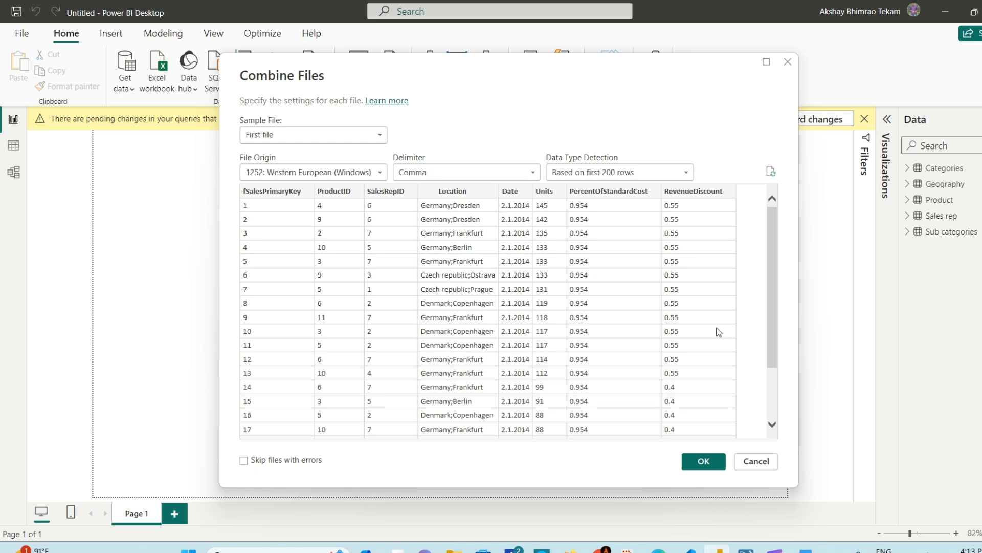
left_click(703, 461)
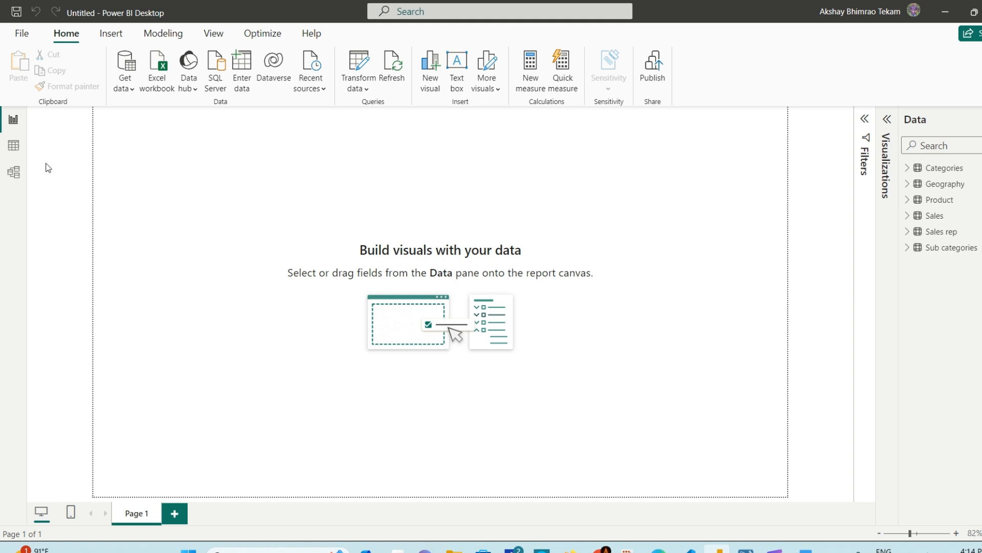
Open the Table view and examine the rows and columns of the combined Sales table.
left_click(13, 145)
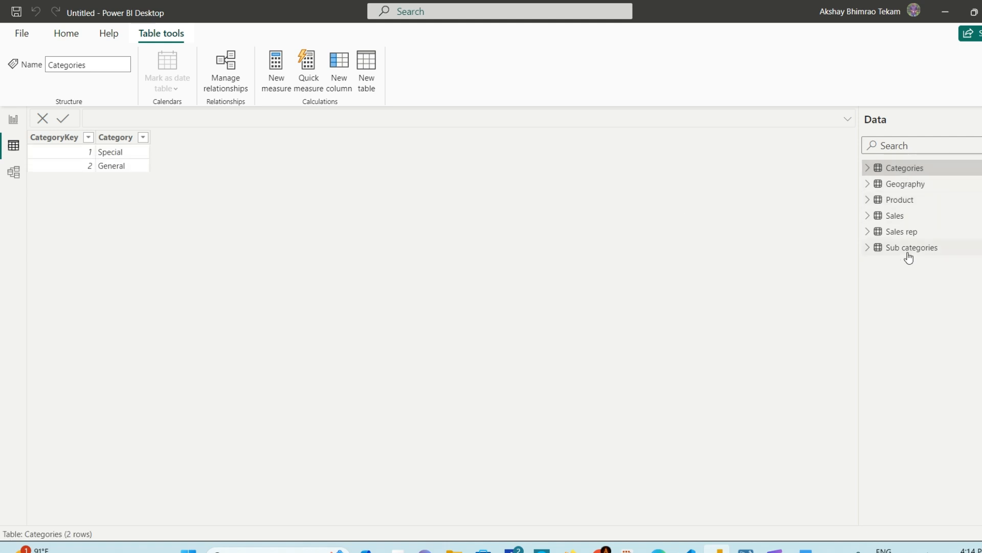
mouse_move(910, 220)
left_click(910, 219)
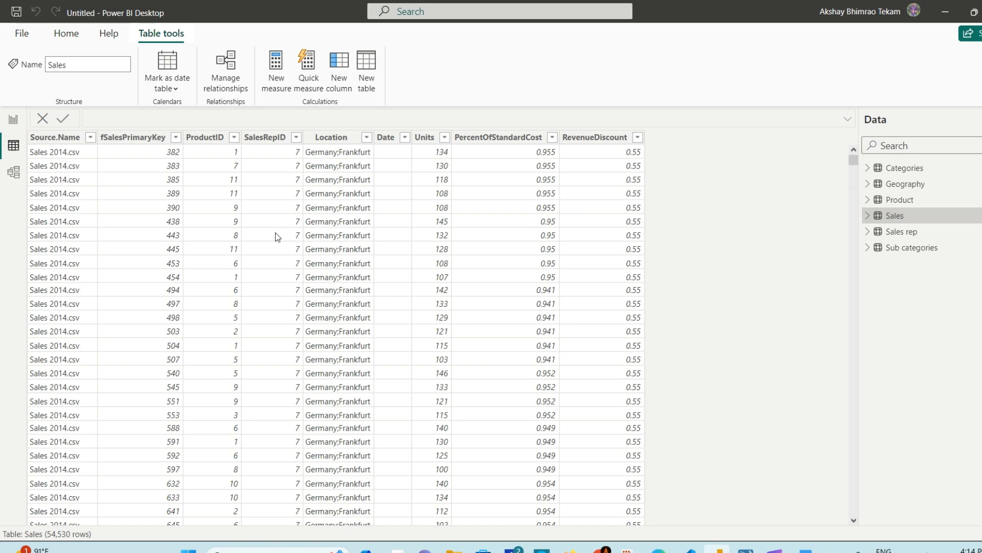
left_click_drag(853, 160, 786, 161)
View the Categories table and check which data category options are available for its Category column.
left_click(905, 171)
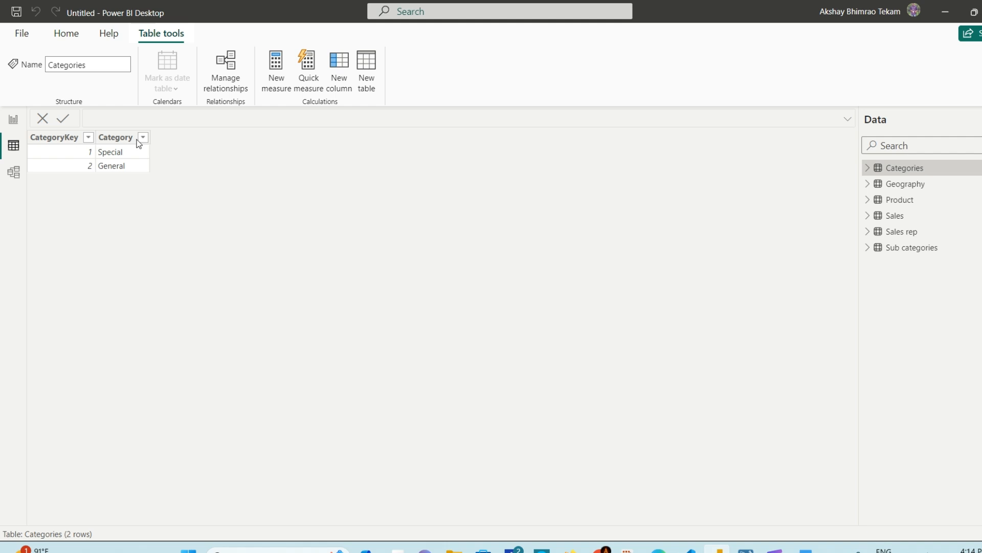
left_click(117, 138)
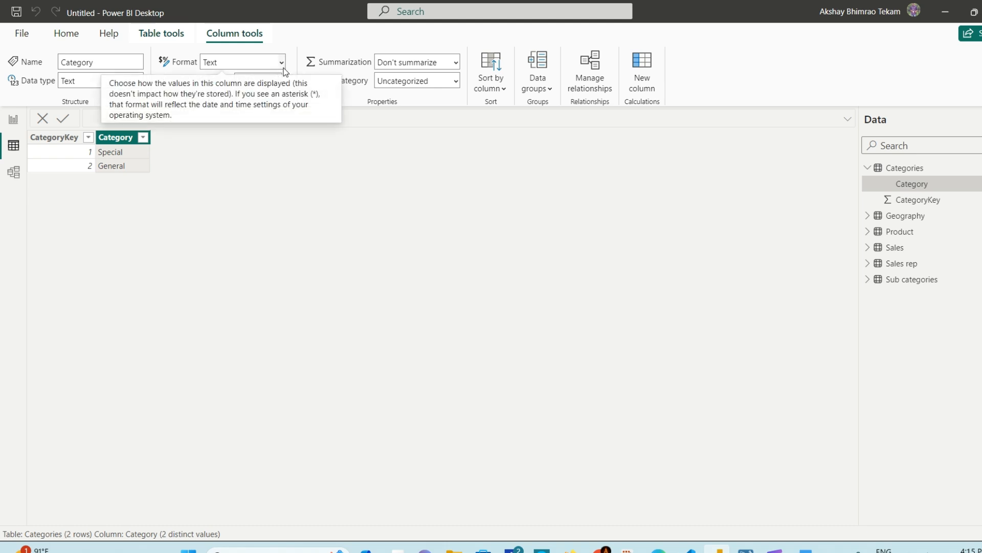
left_click(456, 84)
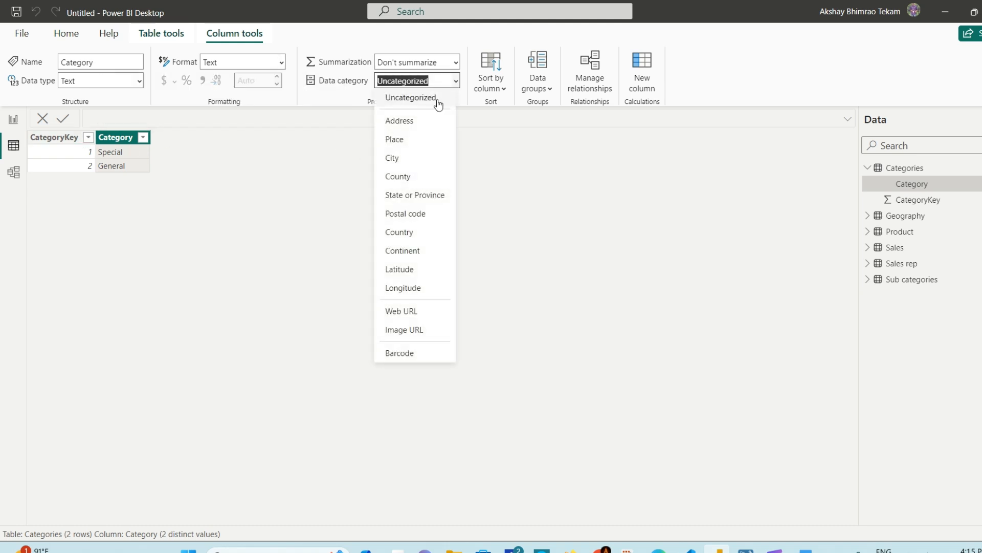
left_click(299, 190)
left_click(456, 81)
left_click(575, 290)
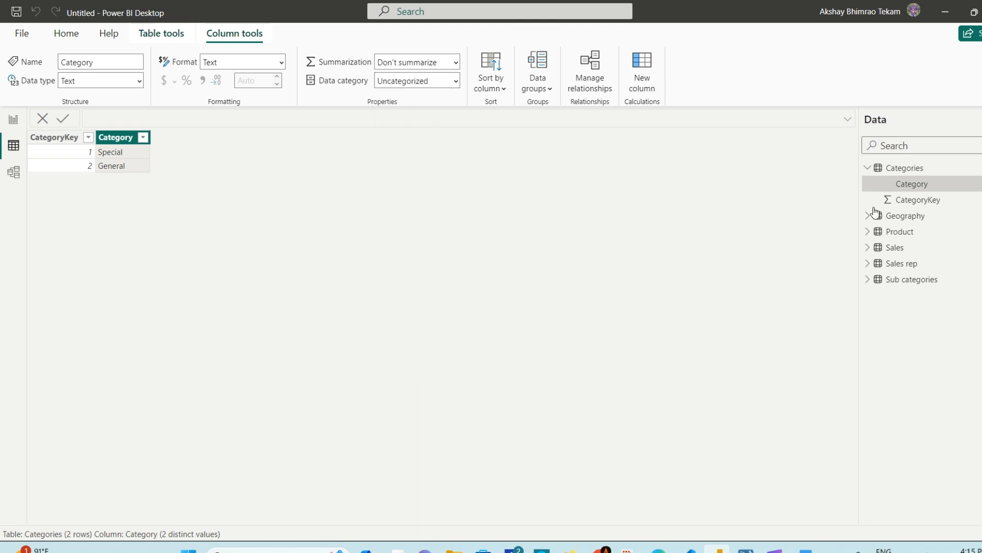
View the Geography table's headers and check the Product table's ProductID column for duplicate values.
left_click(900, 218)
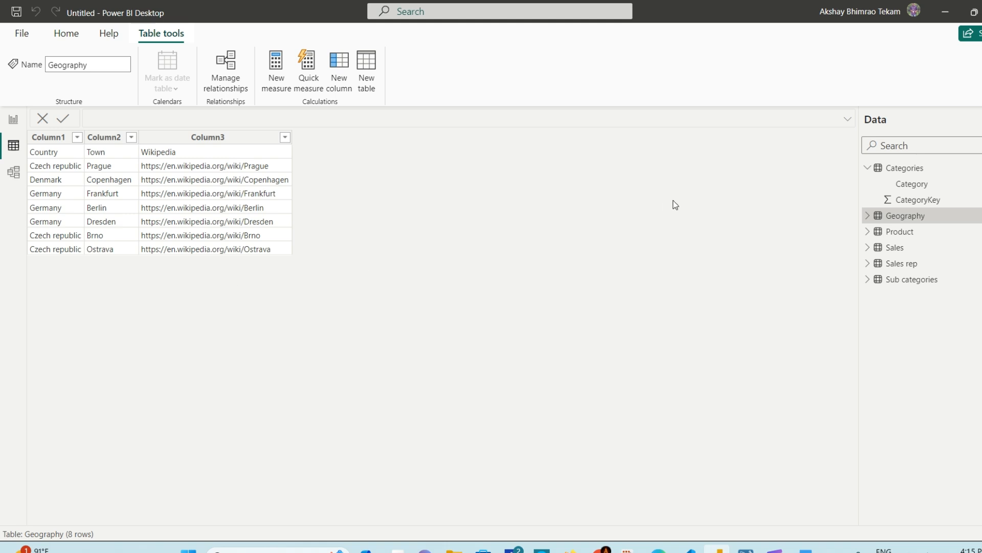
left_click(899, 232)
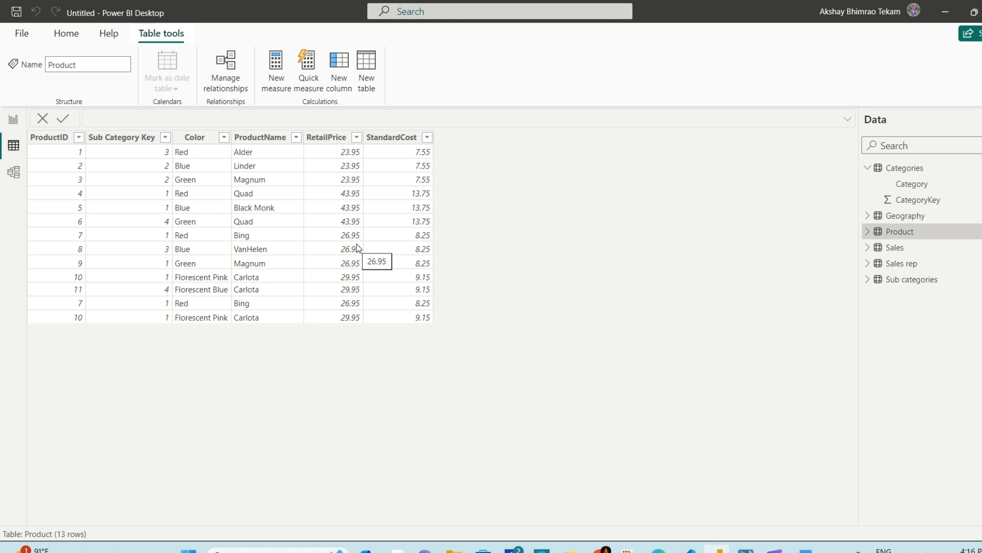
left_click(56, 138)
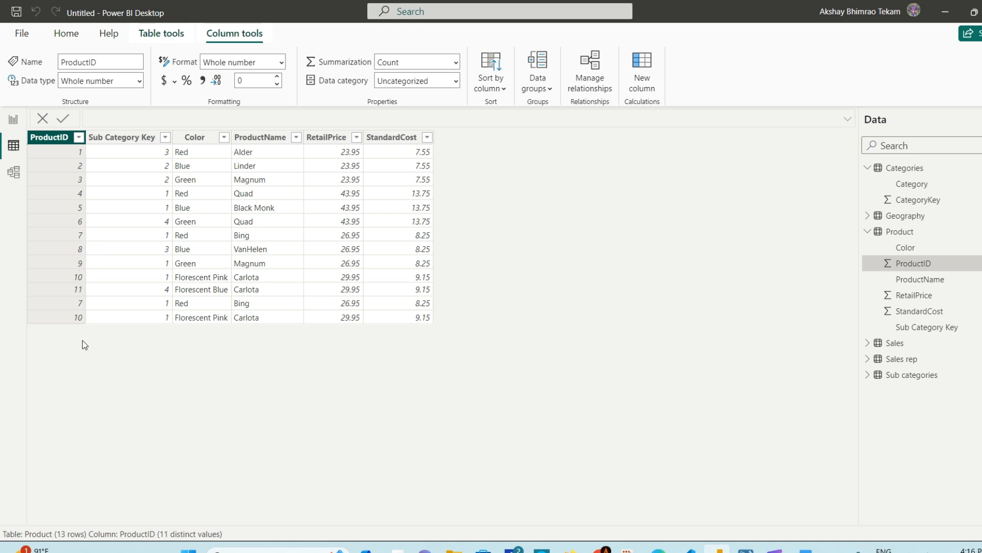
left_click(65, 234)
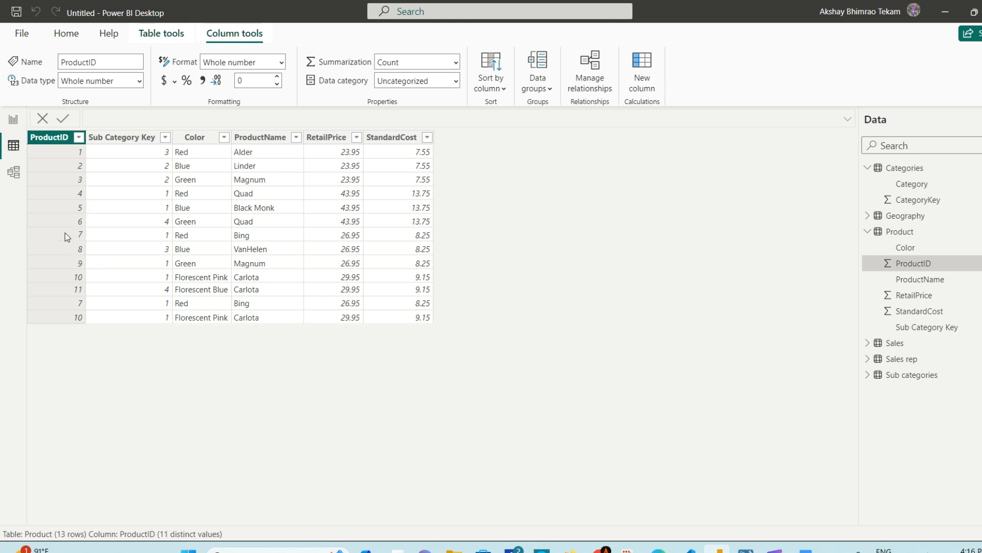
left_click(70, 302)
left_click(66, 278)
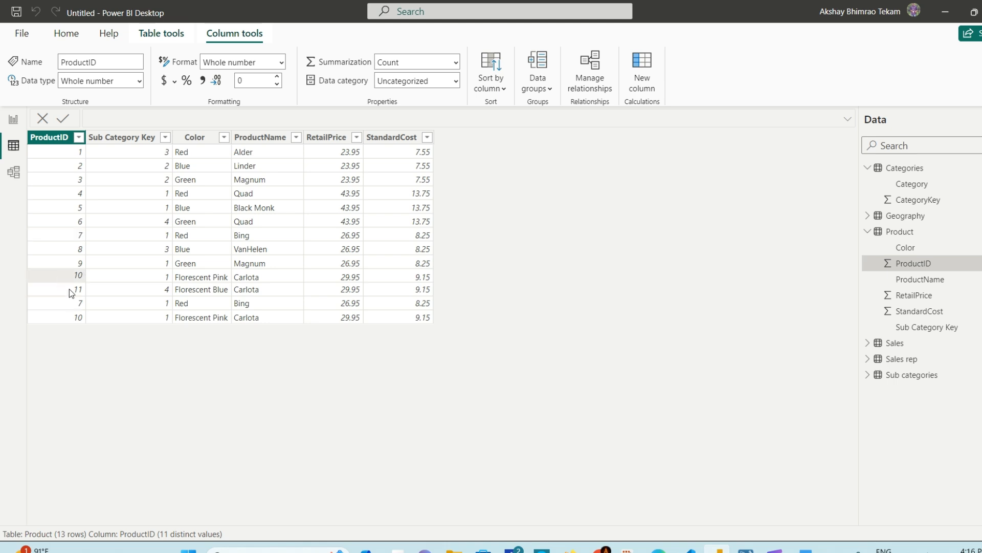
left_click(64, 316)
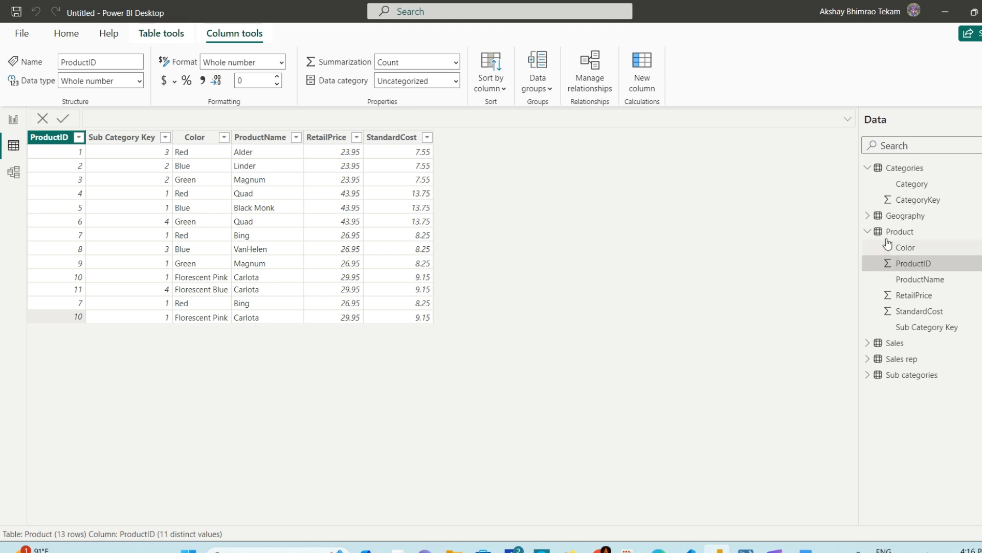
left_click(867, 231)
left_click(868, 168)
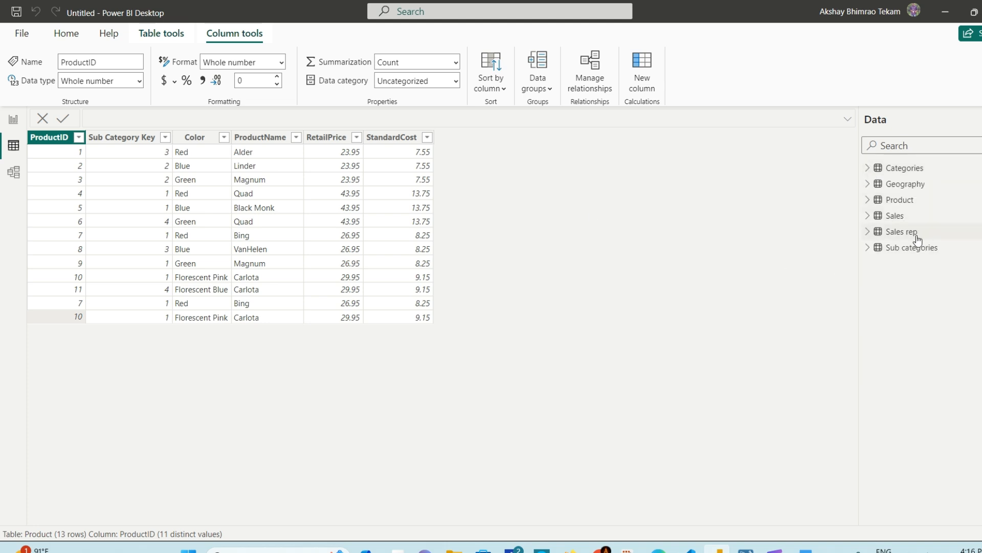
Compare the ID format in the Sales rep table's first column with the SalesRepID column of the Sales table.
left_click(907, 235)
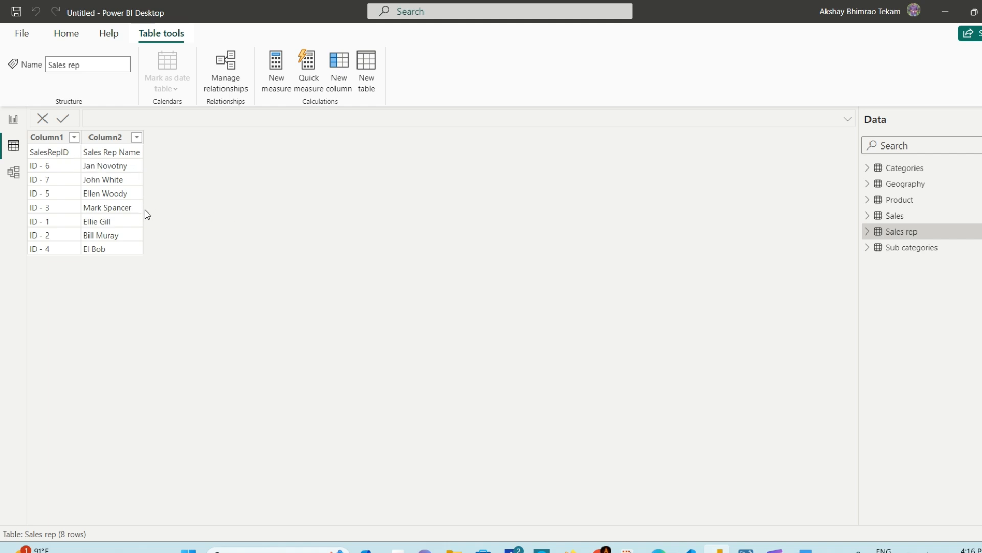
left_click(52, 152)
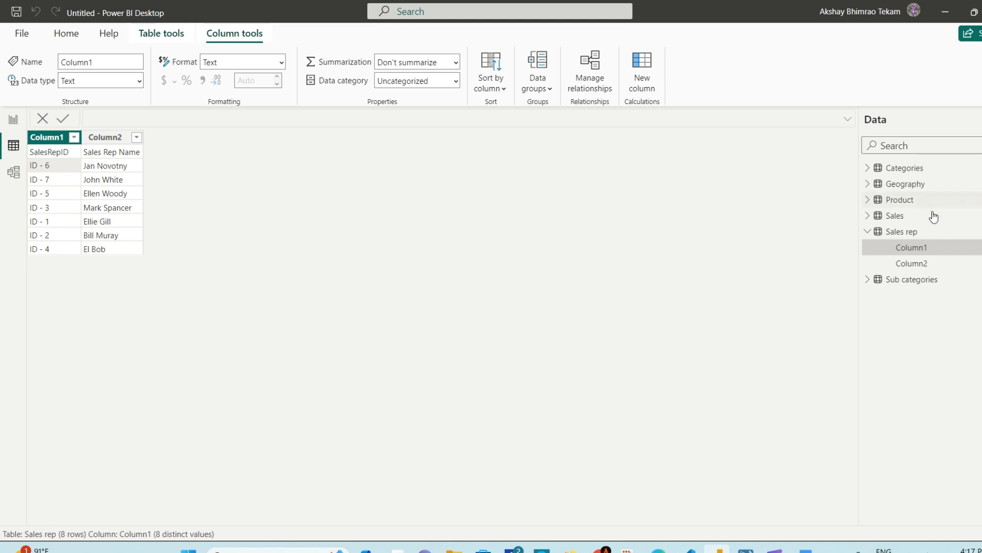
left_click(913, 219)
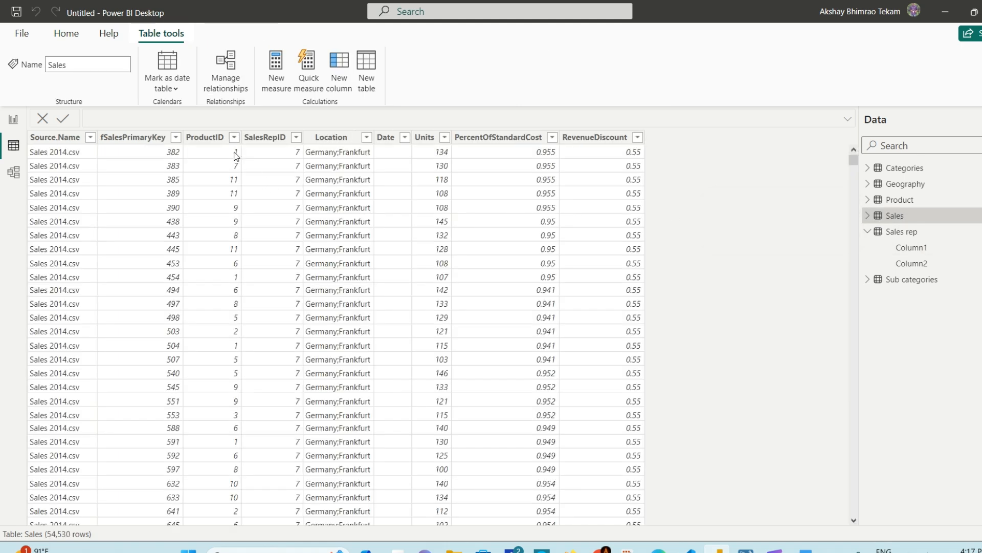
left_click(263, 139)
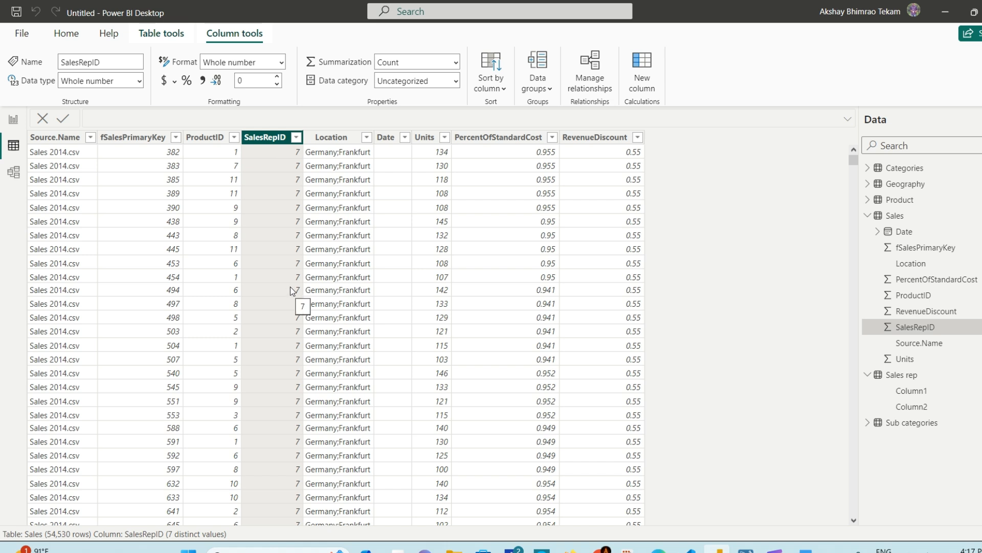
left_click(867, 216)
left_click(868, 231)
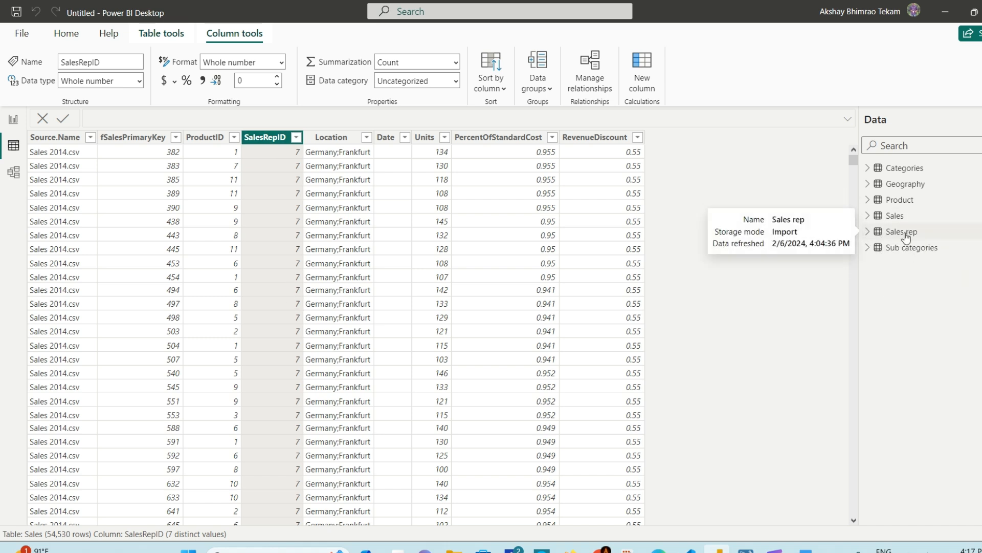
Switch to the BRD For Retail Sales document in Word and read Task 2.3 about the SalesRepID format.
left_click(806, 548)
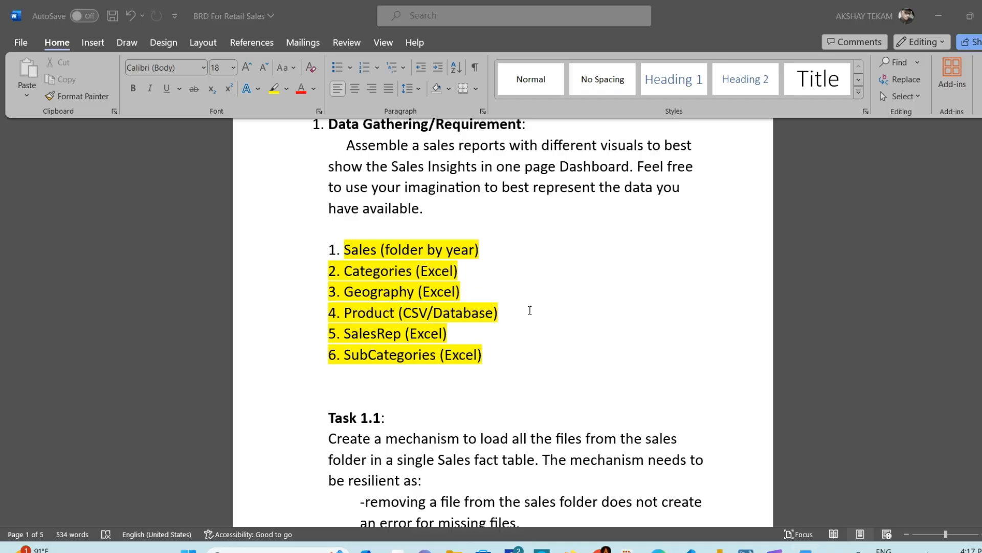
scroll(509, 297, "down", 12)
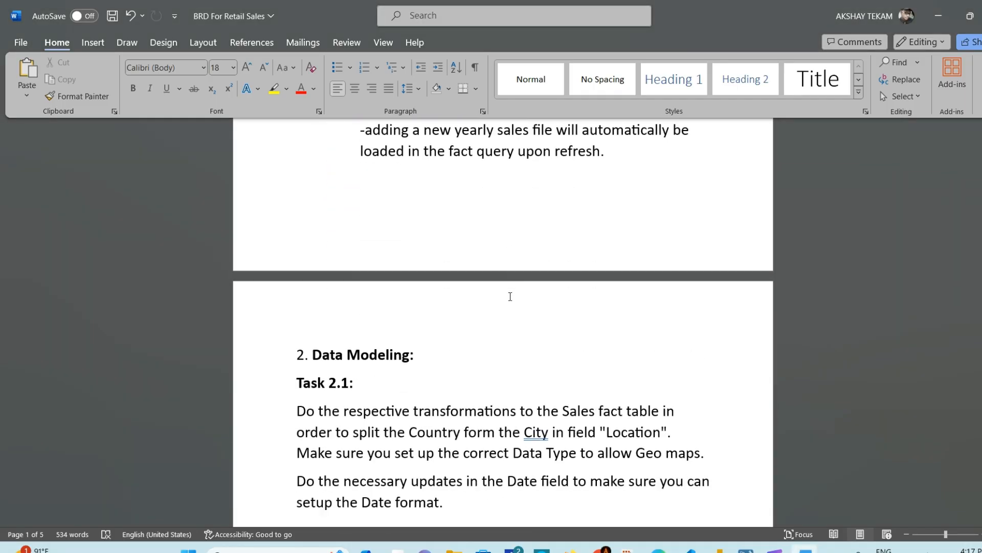
scroll(510, 297, "down", 6)
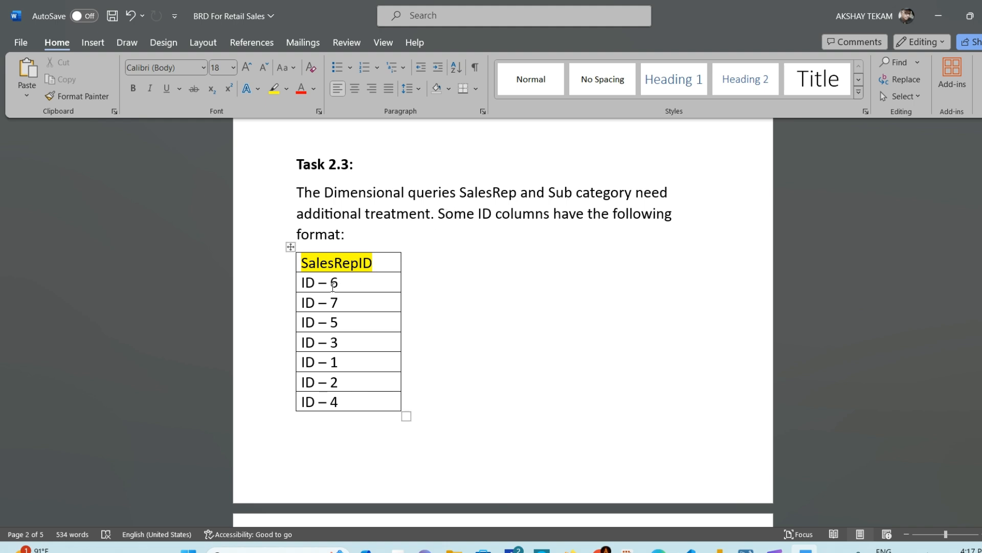
left_click_drag(332, 283, 301, 283)
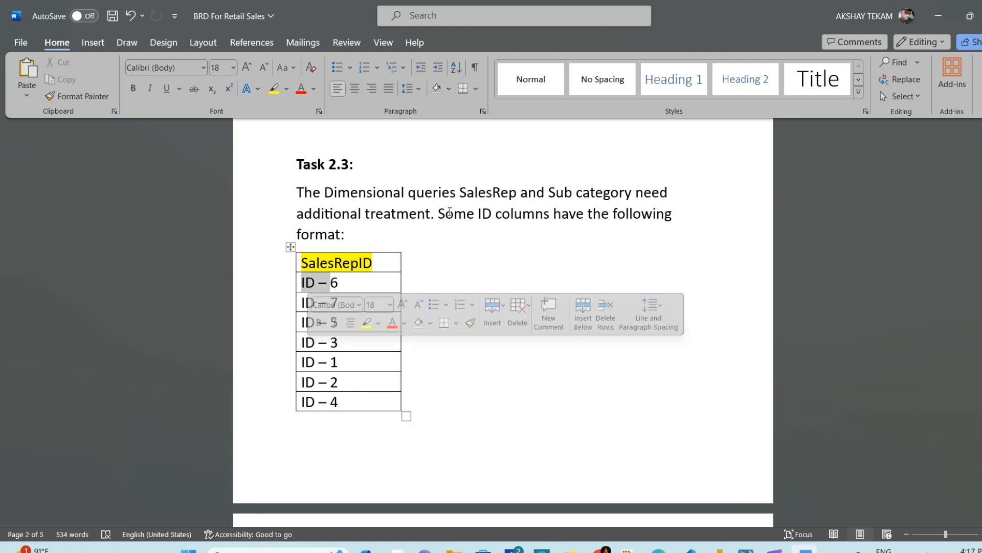
left_click(472, 193)
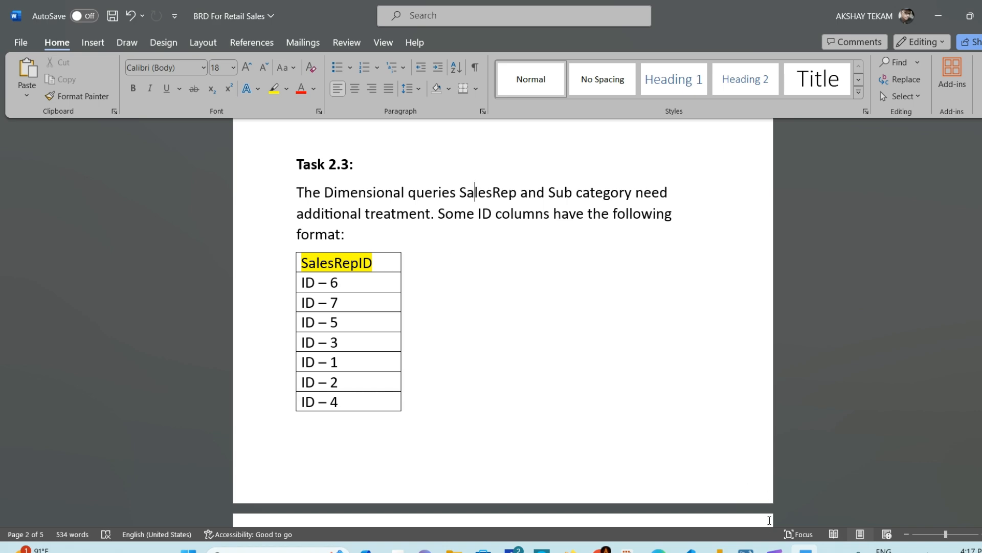
Switch back to Power BI Desktop, examine the Sub categories table's key columns and return to the Report view.
left_click(719, 551)
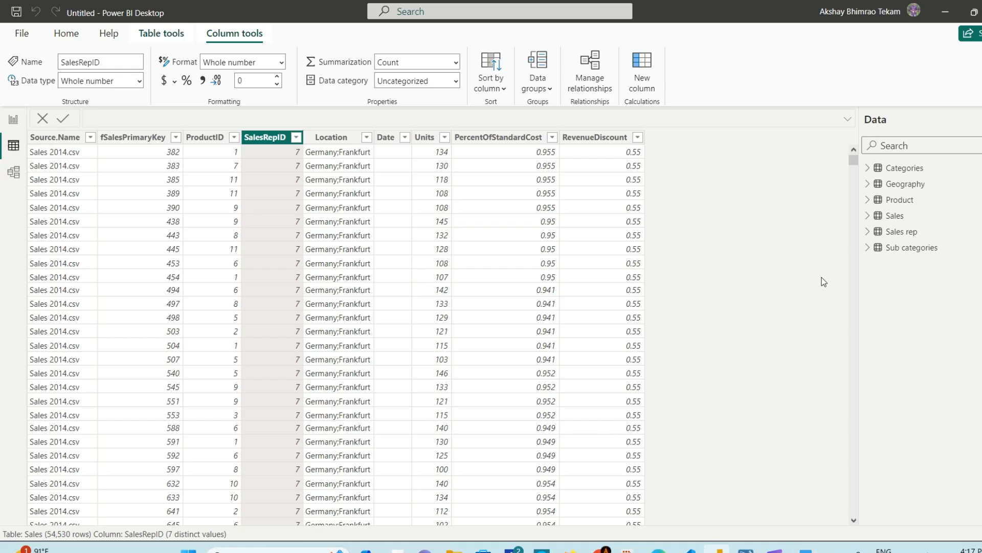
left_click(916, 250)
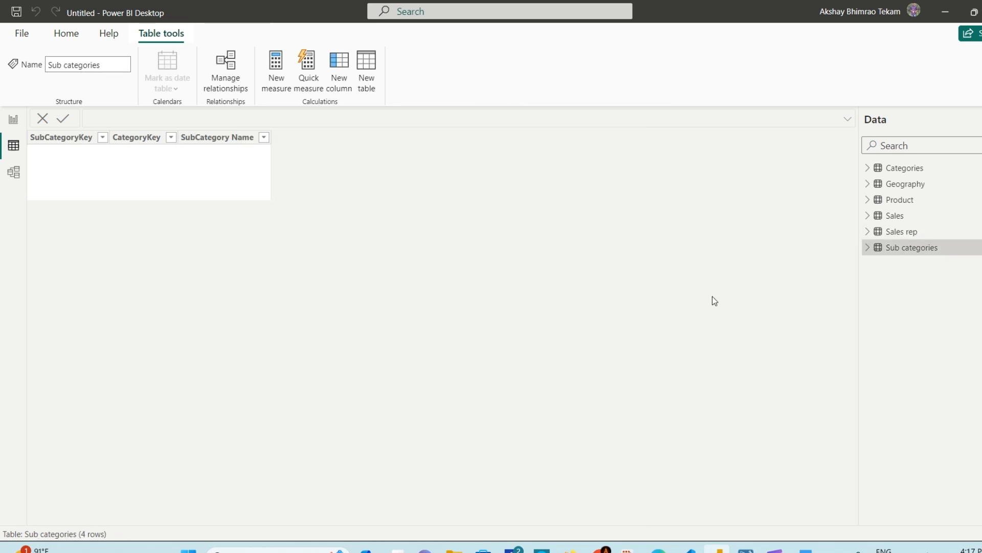
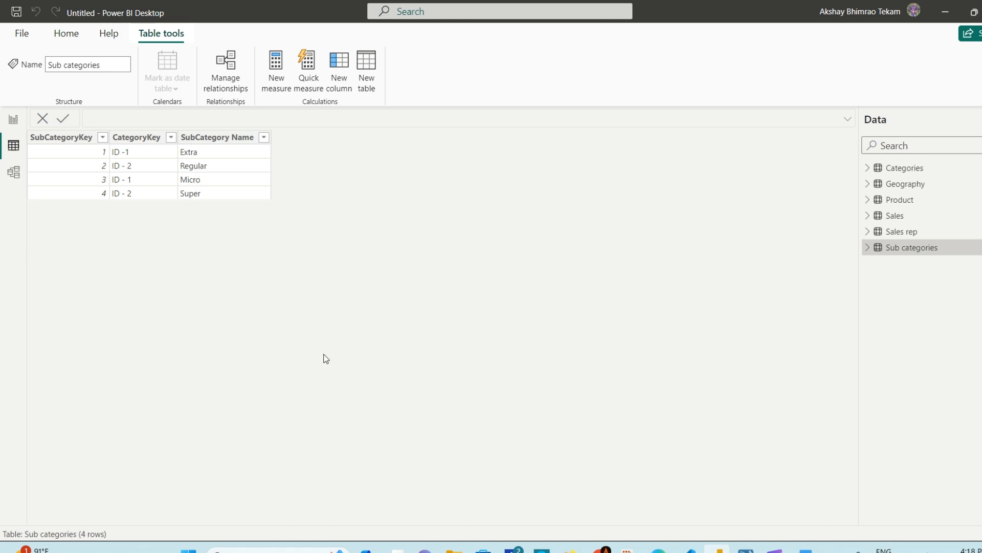
left_click(12, 122)
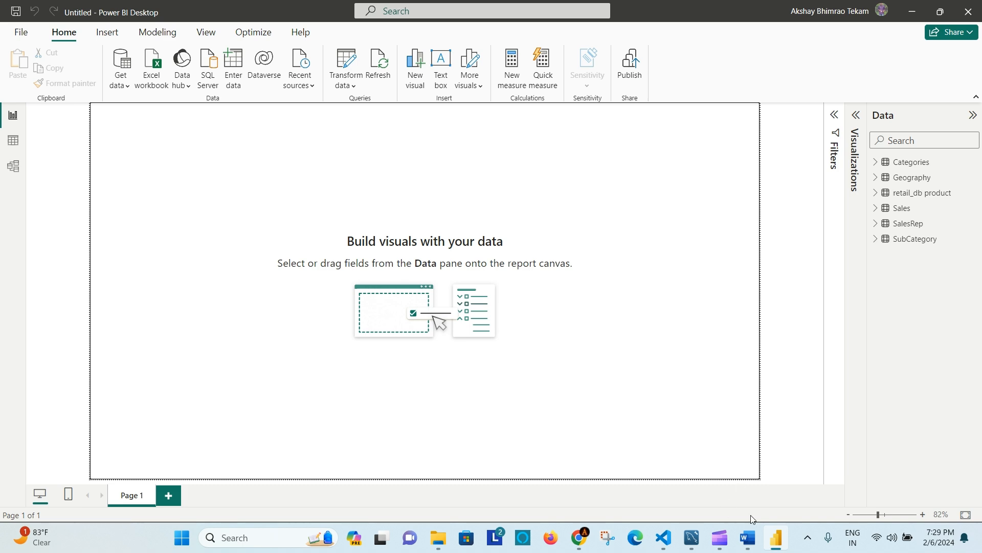
Switch to the BRD For Retail Sales document in Word and review its title and the list of six data sources.
left_click(750, 539)
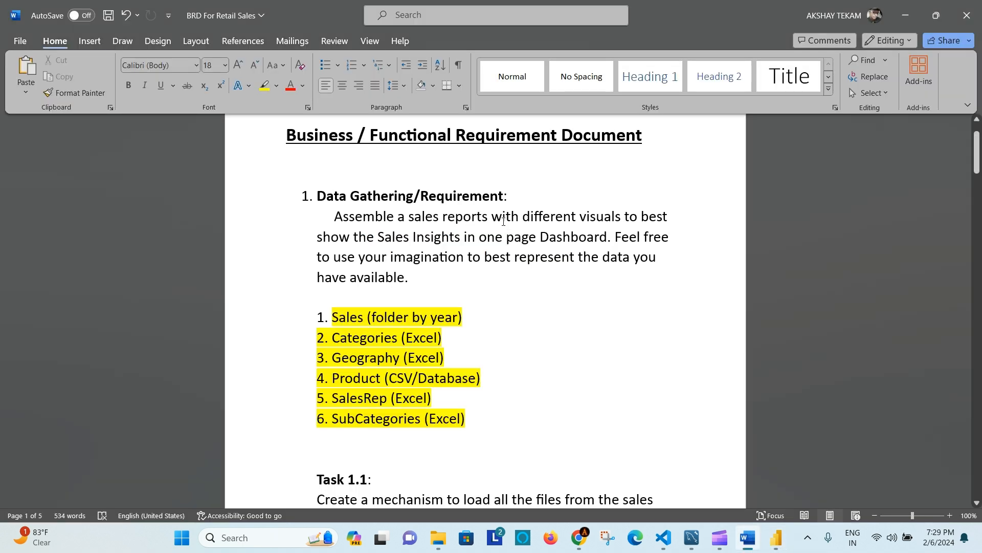
scroll(529, 227, "up", 2)
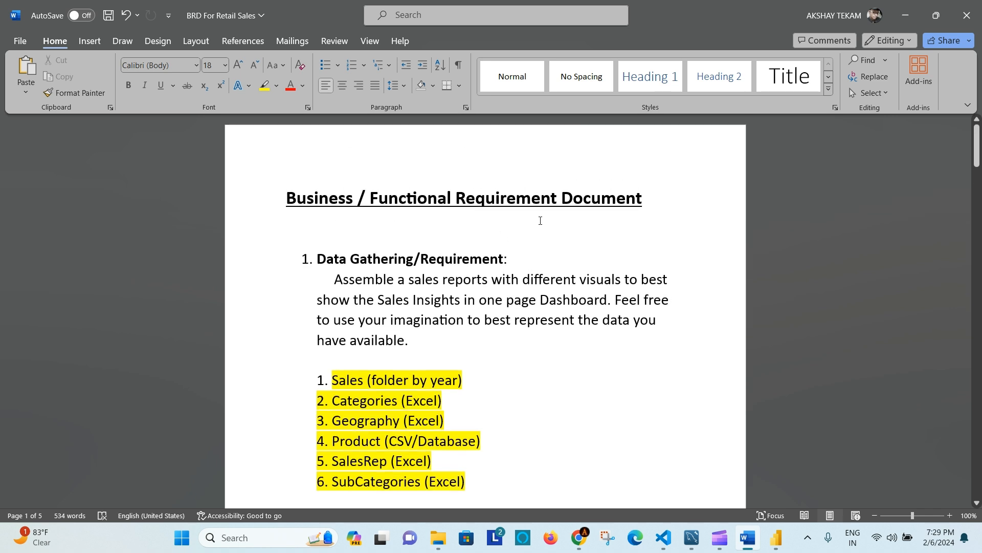
left_click(639, 198)
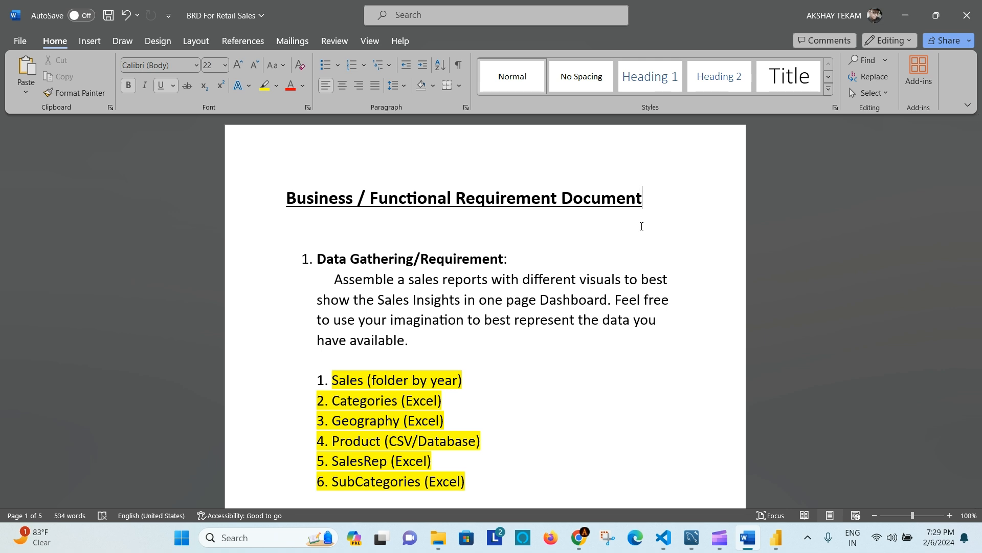
scroll(642, 226, "down", 3)
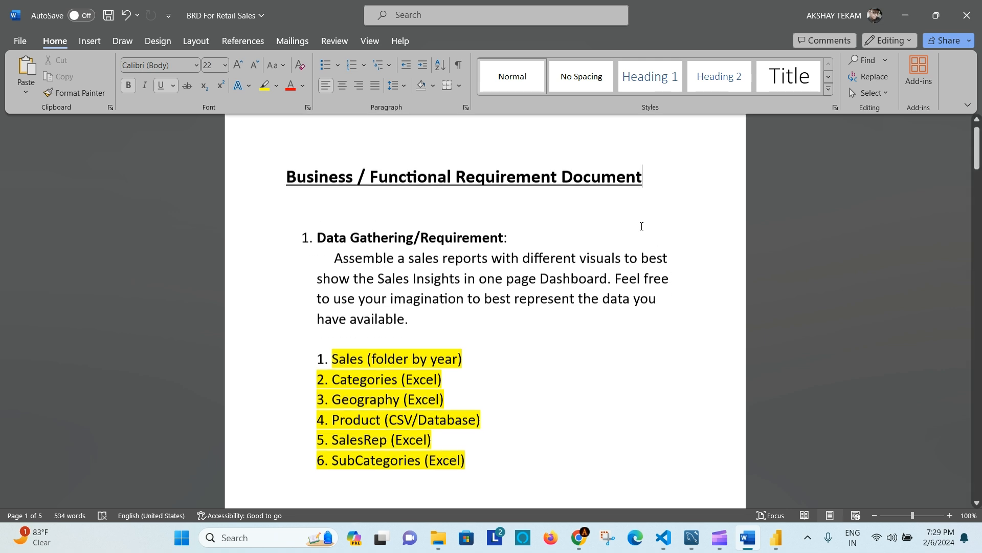
left_click_drag(326, 284, 500, 387)
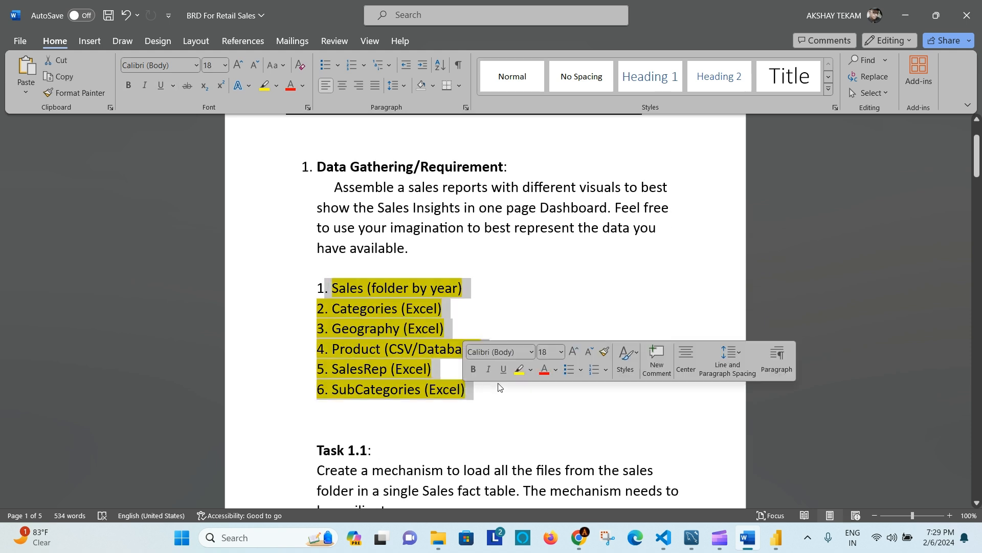
left_click(461, 239)
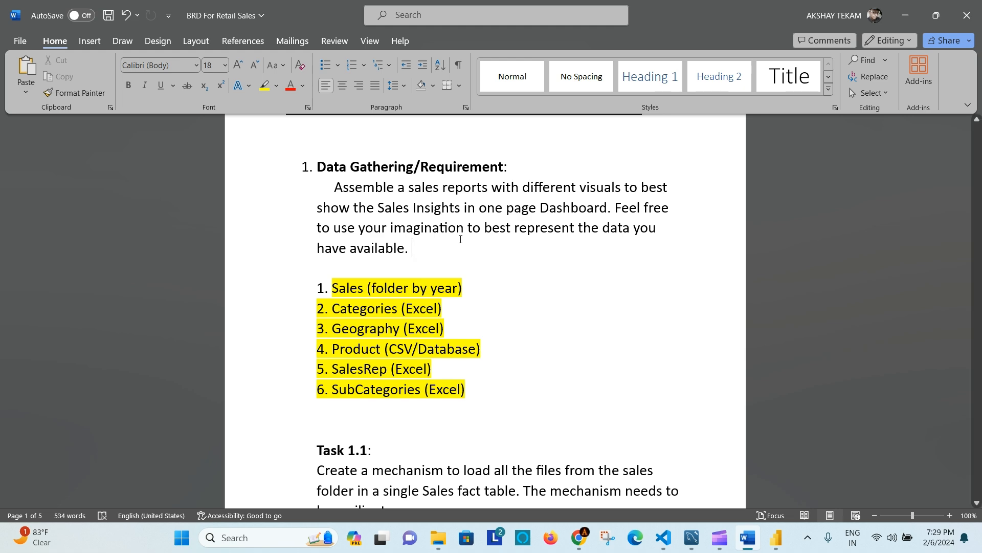
Read Task 1.1 about loading all files from the sales folder into a single Sales fact table.
scroll(460, 239, "down", 5)
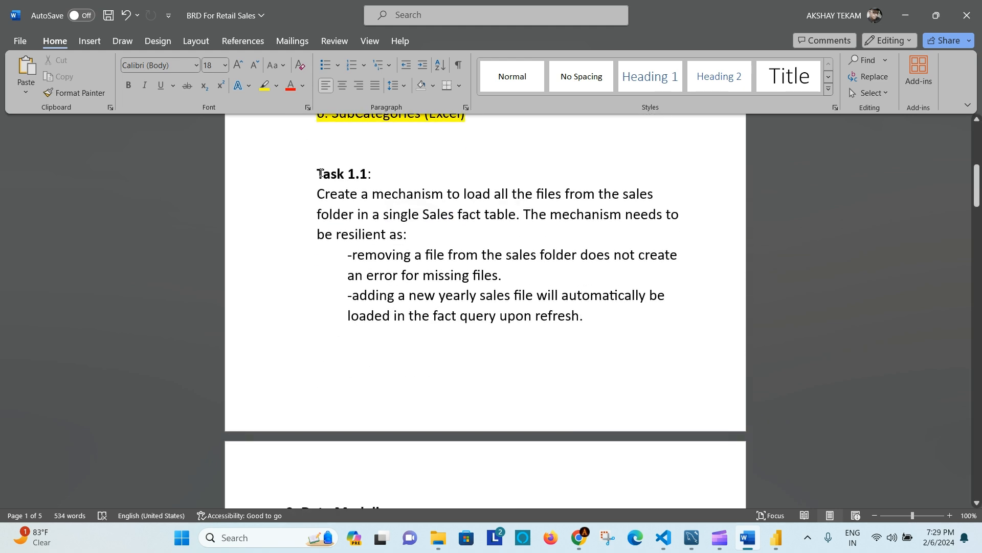
left_click_drag(317, 174, 381, 174)
left_click(409, 215)
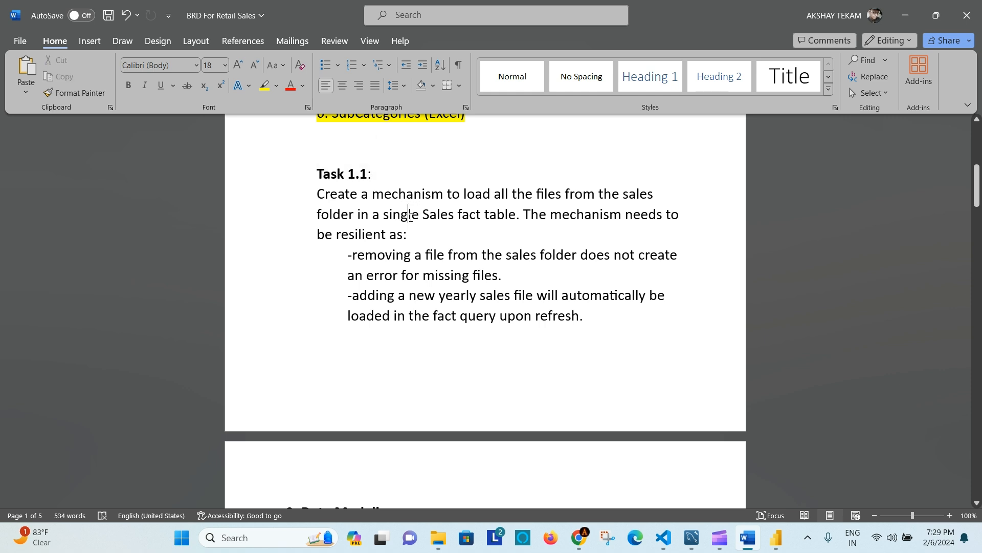
triple_click(445, 215)
left_click(438, 241)
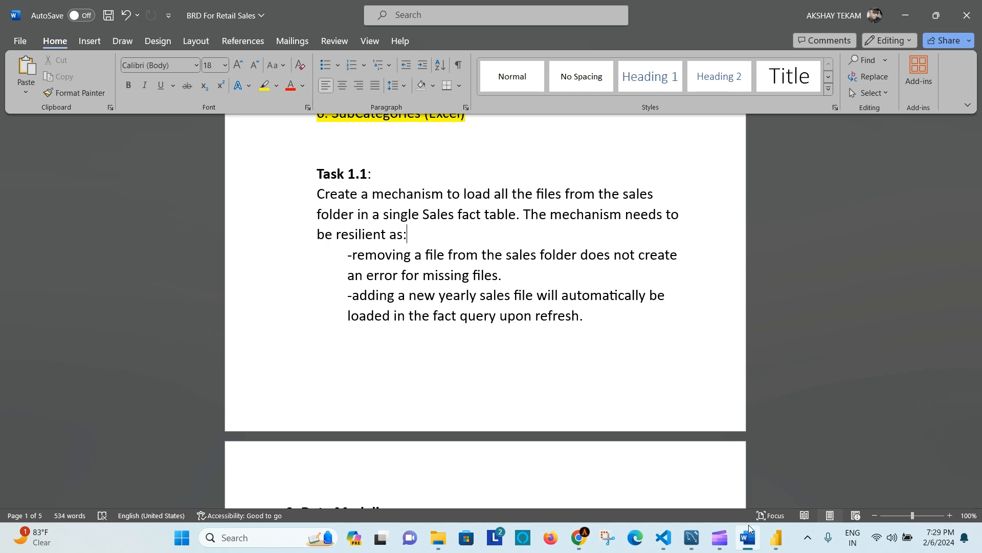
Switch to the project outline in Visual Studio Code and review the requirement, data gathering, data cleaning and data modelling items of section 1.
left_click(779, 537)
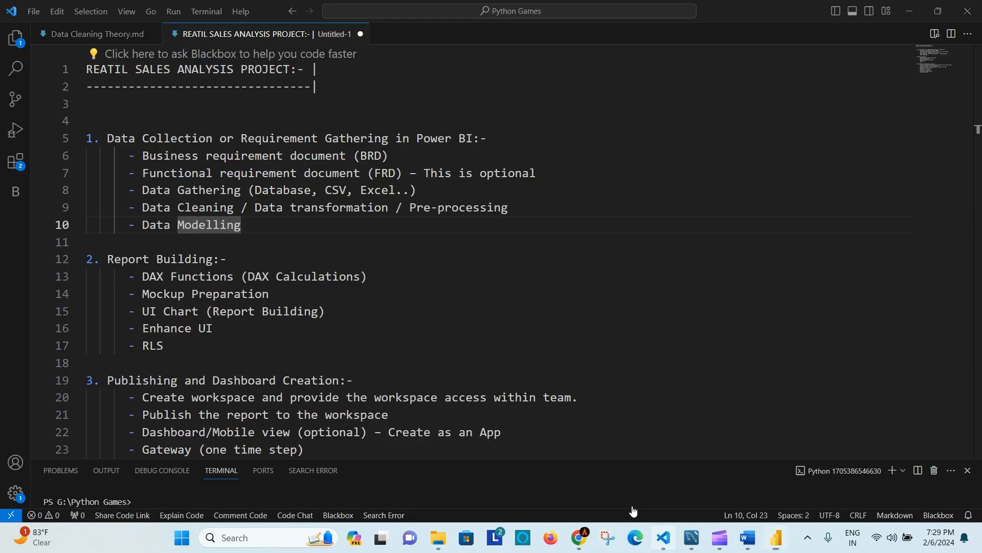
left_click(664, 537)
left_click_drag(150, 157, 419, 192)
left_click(433, 192)
left_click_drag(149, 208, 398, 207)
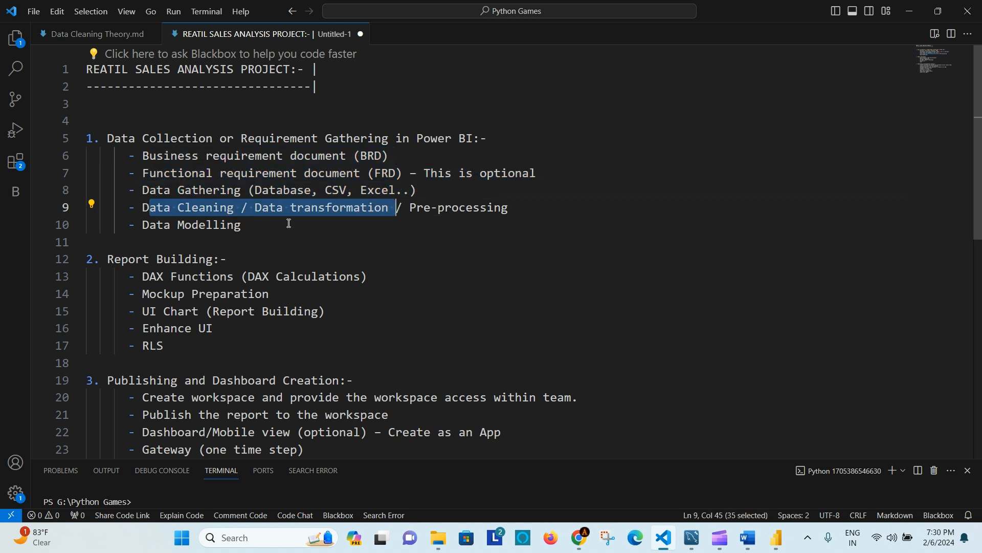
left_click(258, 225)
left_click_drag(215, 220, 138, 208)
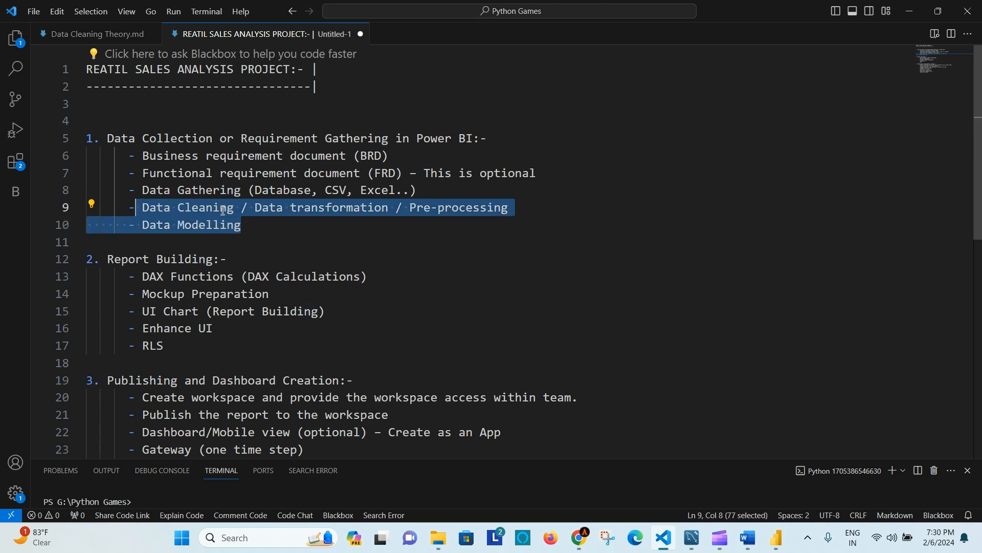
left_click(268, 224)
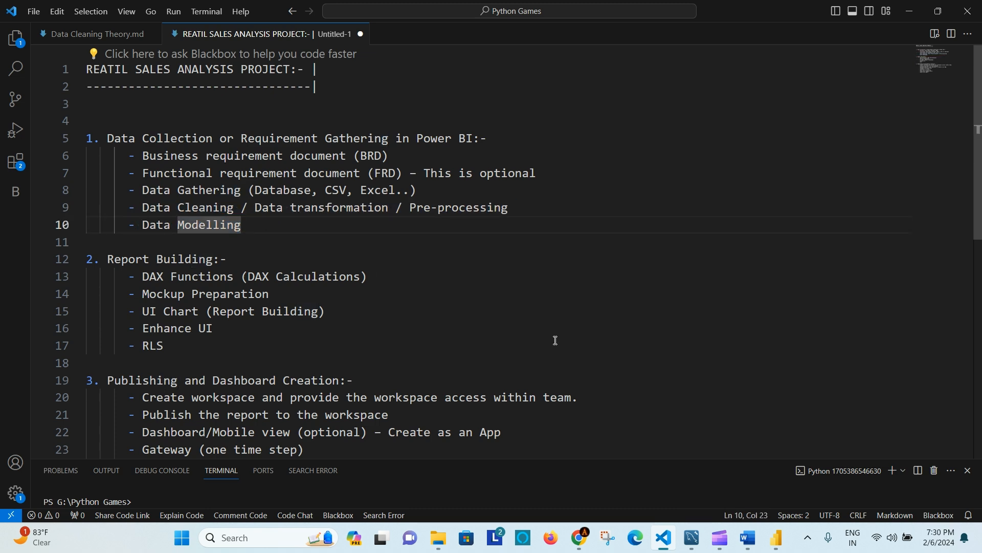
Switch to Power BI Desktop and open the Categories query in the Power Query Editor, collapsing the Transform File from Sales group.
left_click(778, 539)
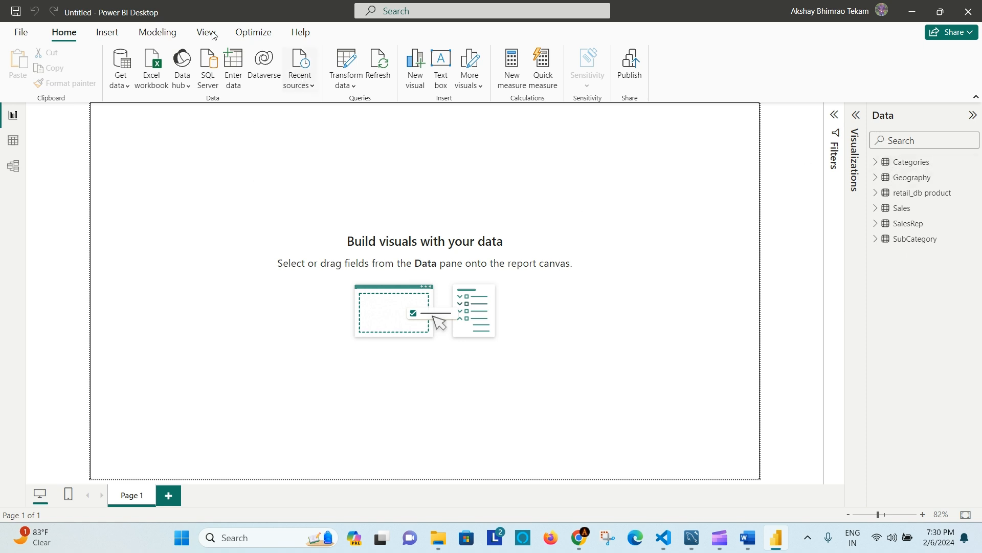
left_click(353, 86)
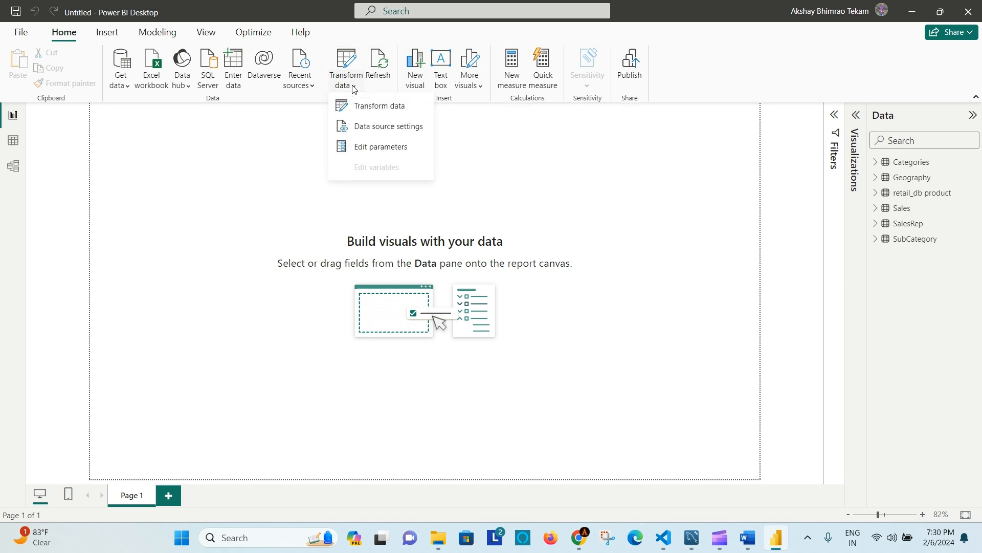
left_click(377, 106)
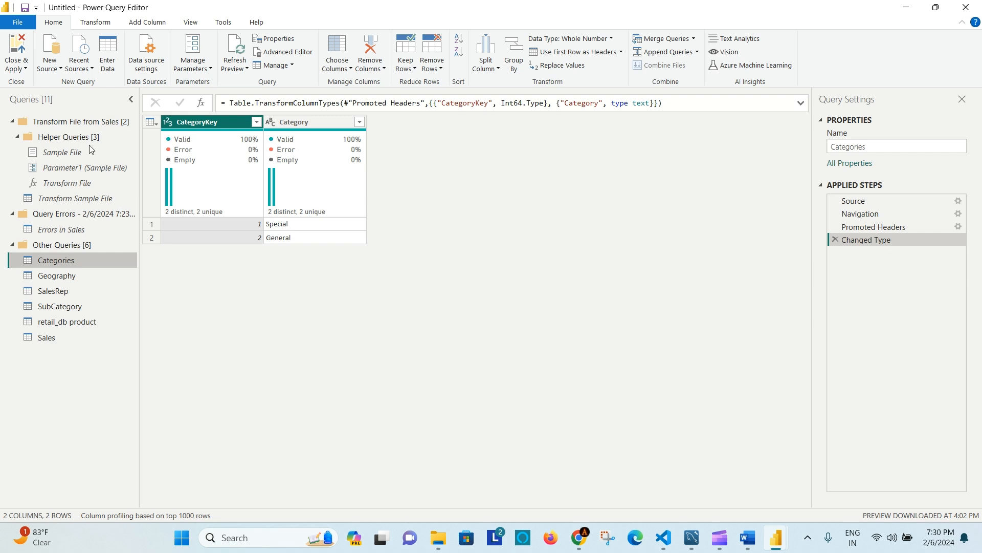
left_click(12, 122)
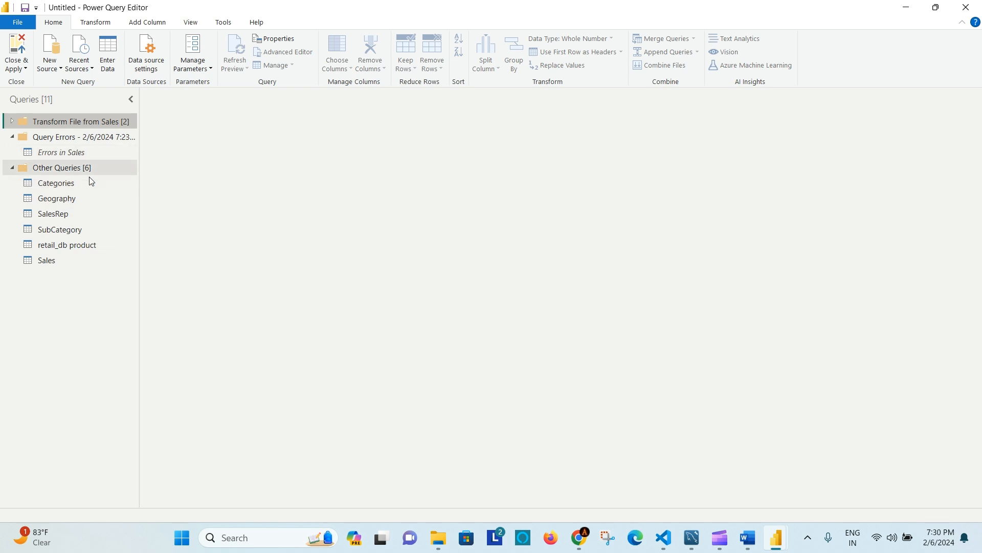
left_click(74, 182)
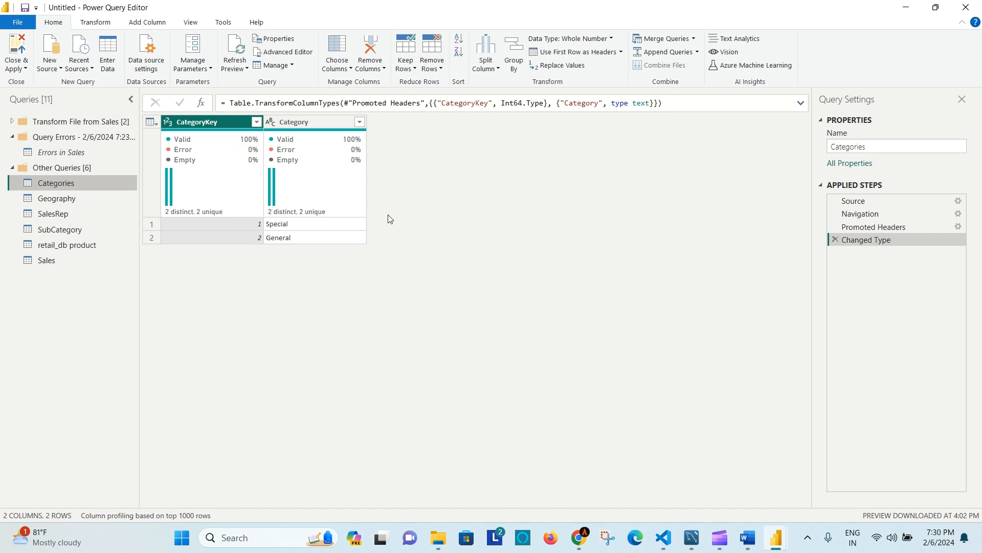
View the column profile of the Categories query's CategoryKey column, then hide the profile and check the column quality figures.
mouse_move(197, 143)
left_click(191, 23)
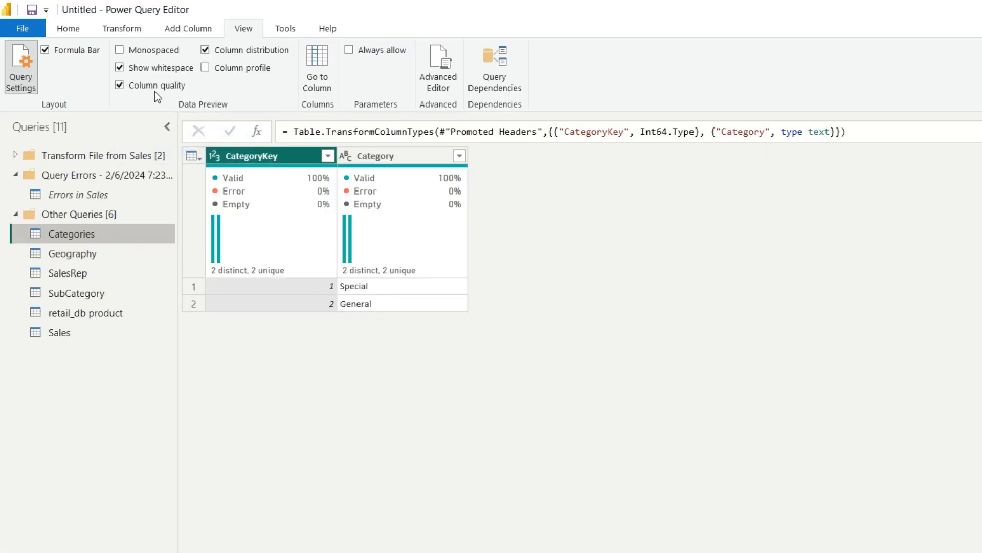
left_click(206, 69)
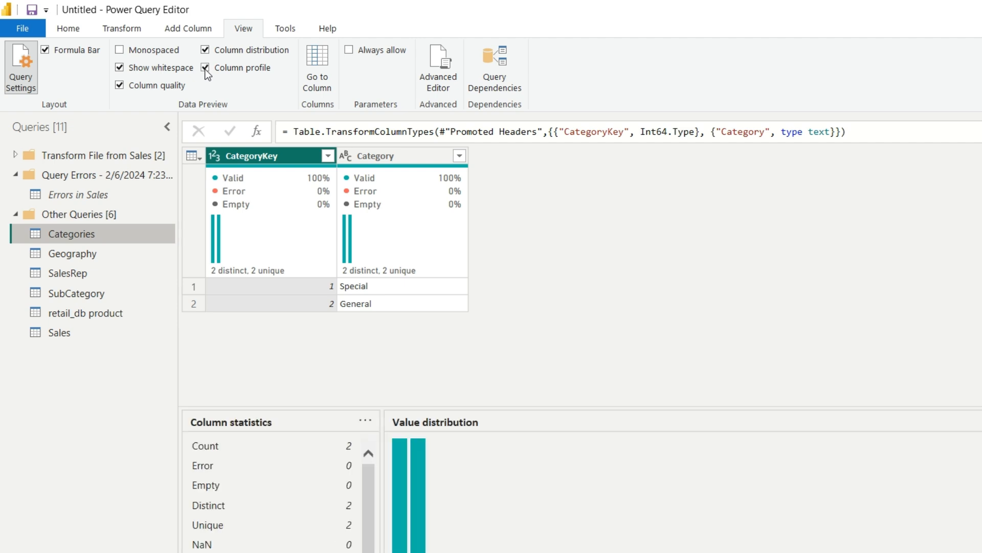
left_click(206, 69)
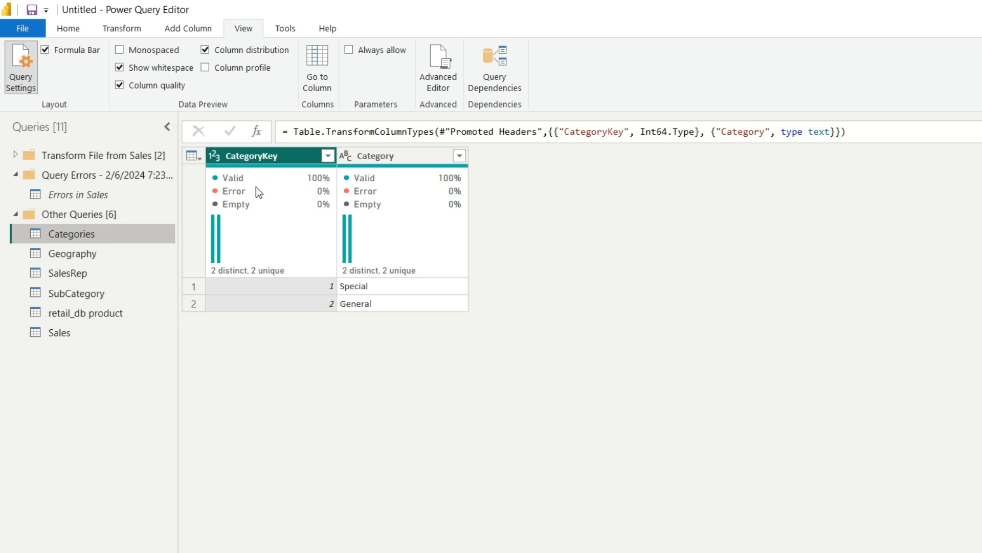
mouse_move(265, 197)
Check the data types of the CategoryKey and Category columns in the Categories query.
left_click(68, 28)
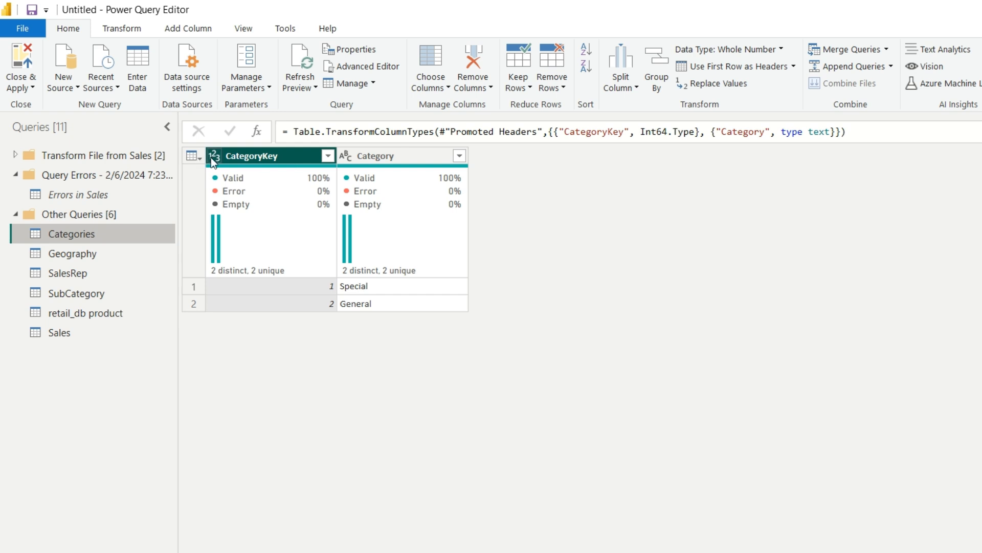
left_click(345, 155)
left_click(558, 323)
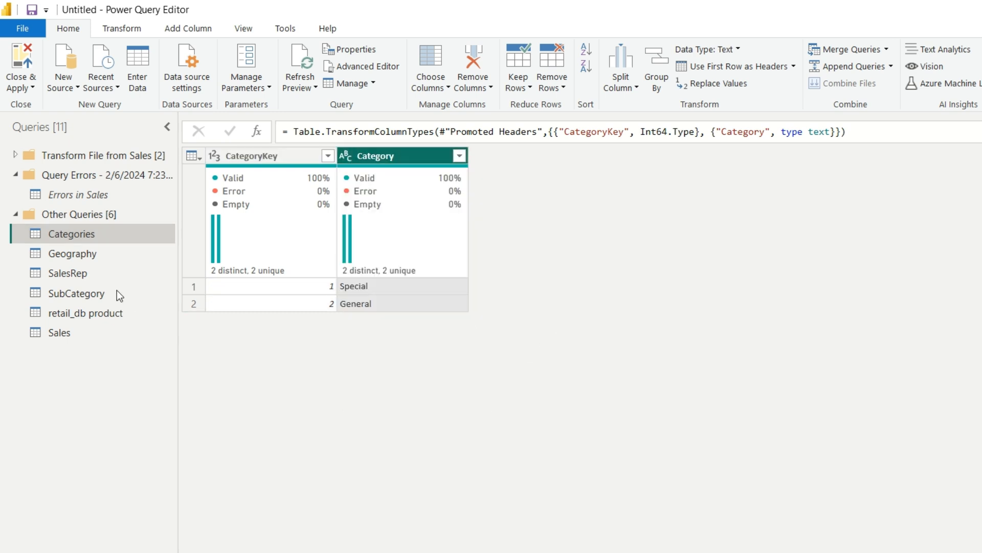
left_click(128, 295)
Promote the first row of the Geography query to column headers.
left_click(81, 254)
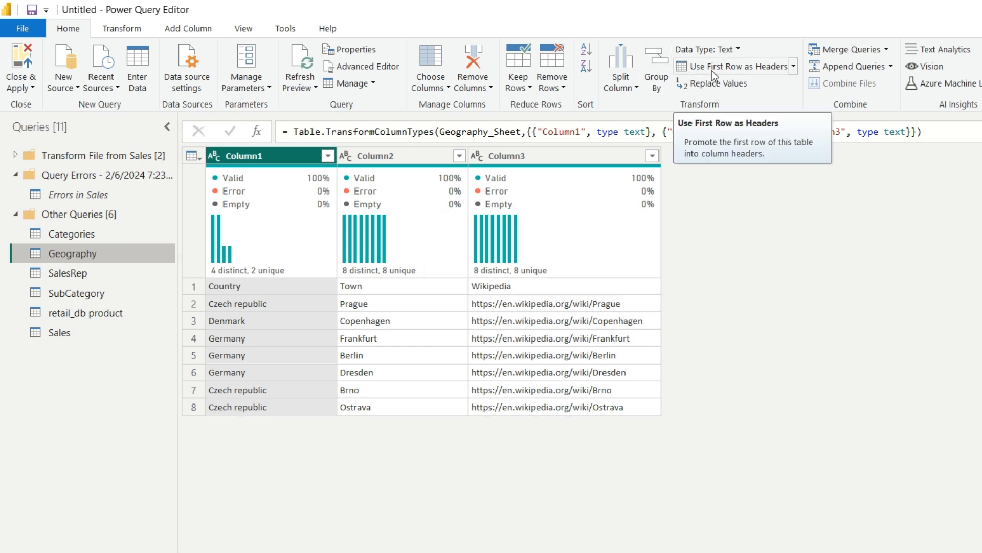
left_click(793, 66)
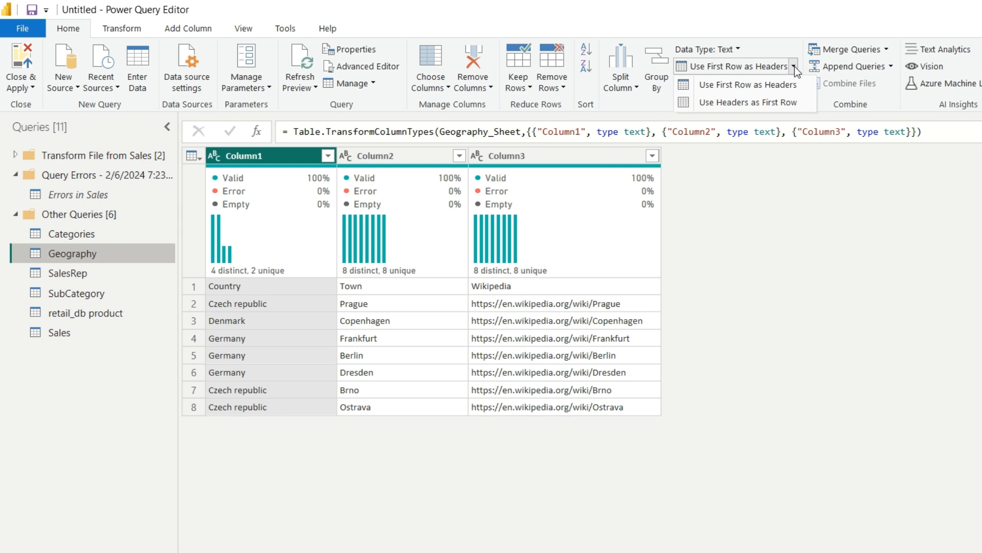
left_click(820, 200)
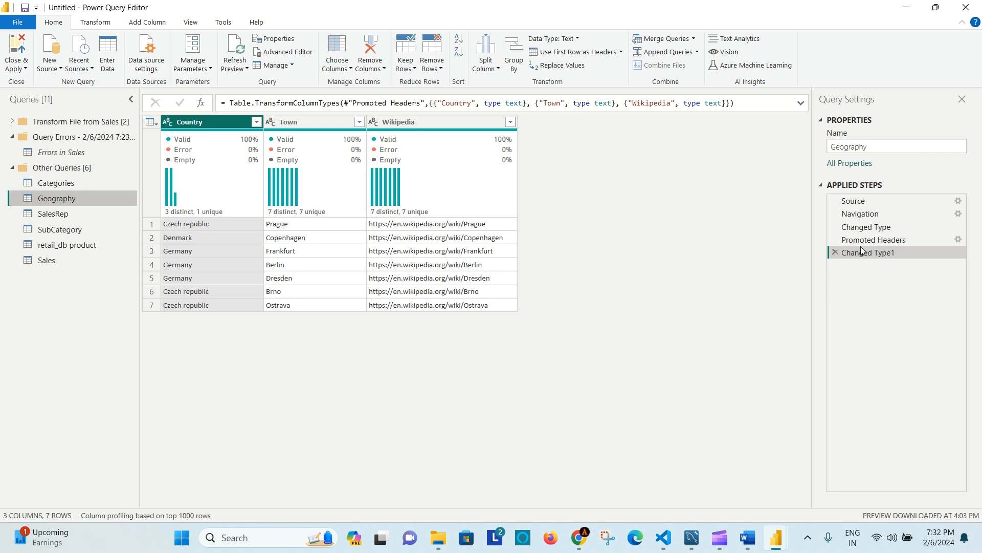
Compare the Geography preview at the Changed Type, Promoted Headers and Changed Type1 applied steps.
left_click(879, 227)
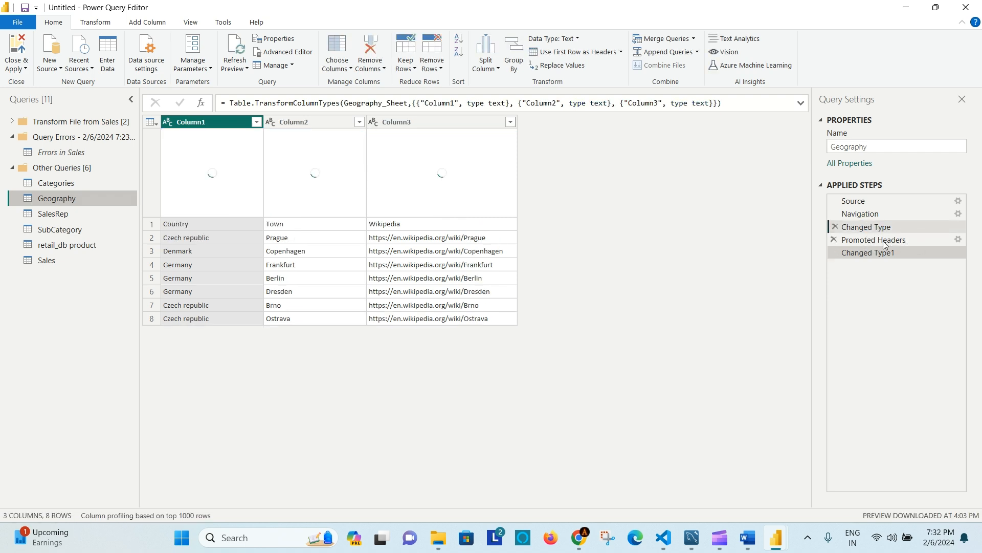
left_click(883, 240)
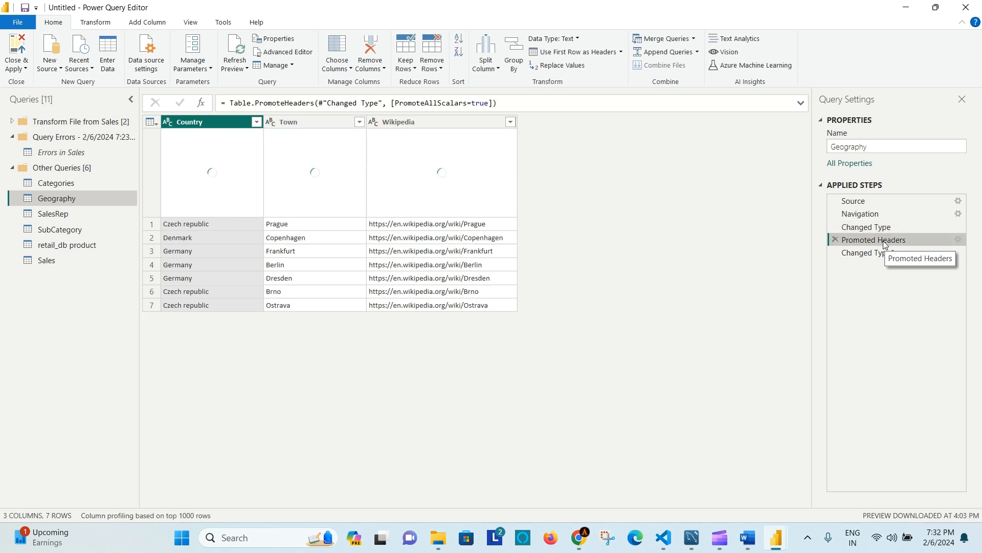
left_click(870, 253)
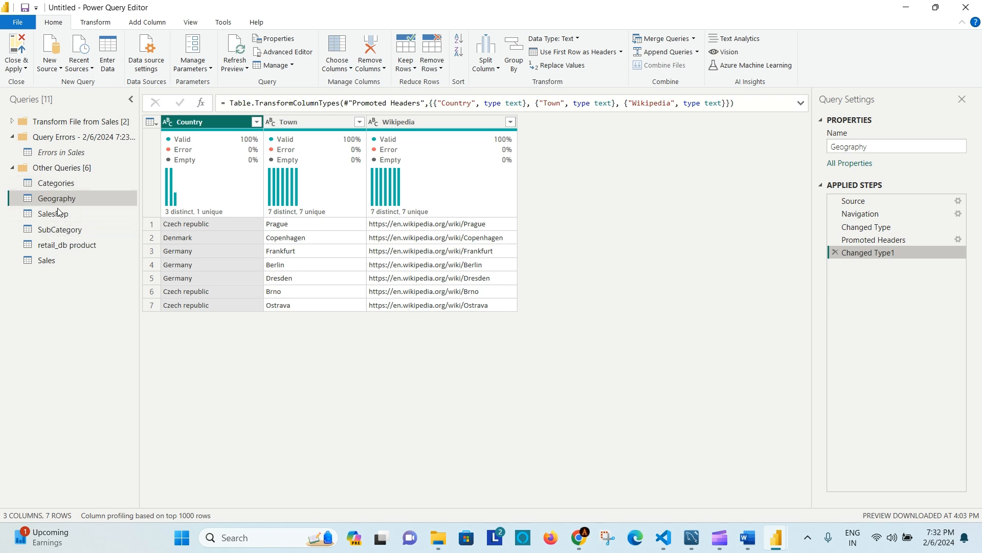
View the SalesRep query, then switch to the requirements document in Word and read Task 2.3 about the SalesRepID format.
left_click(89, 214)
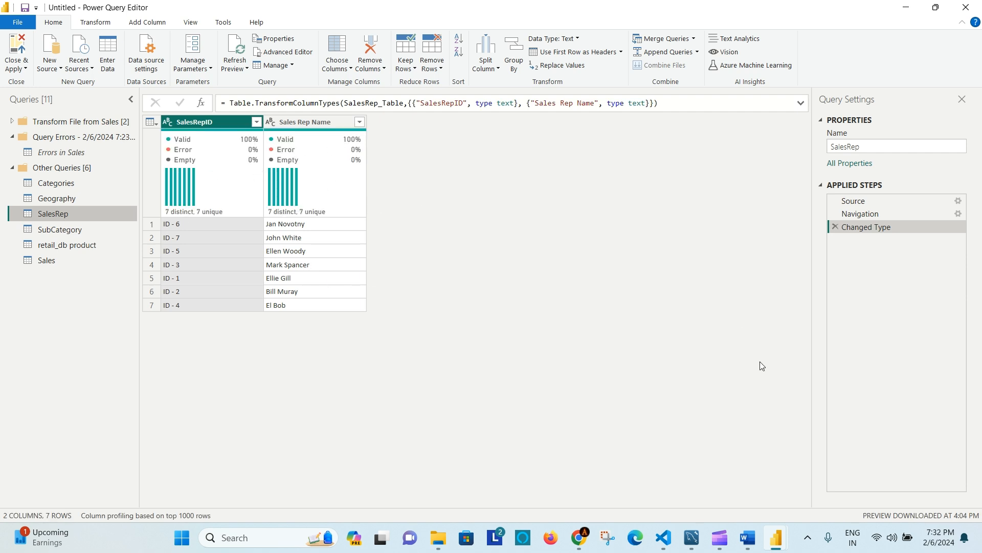
left_click(747, 537)
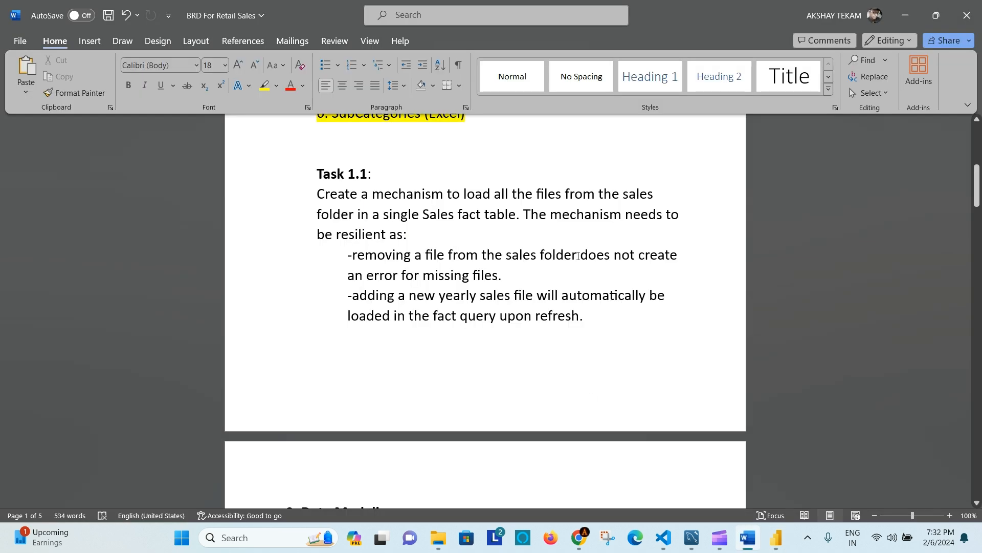
scroll(578, 255, "down", 10)
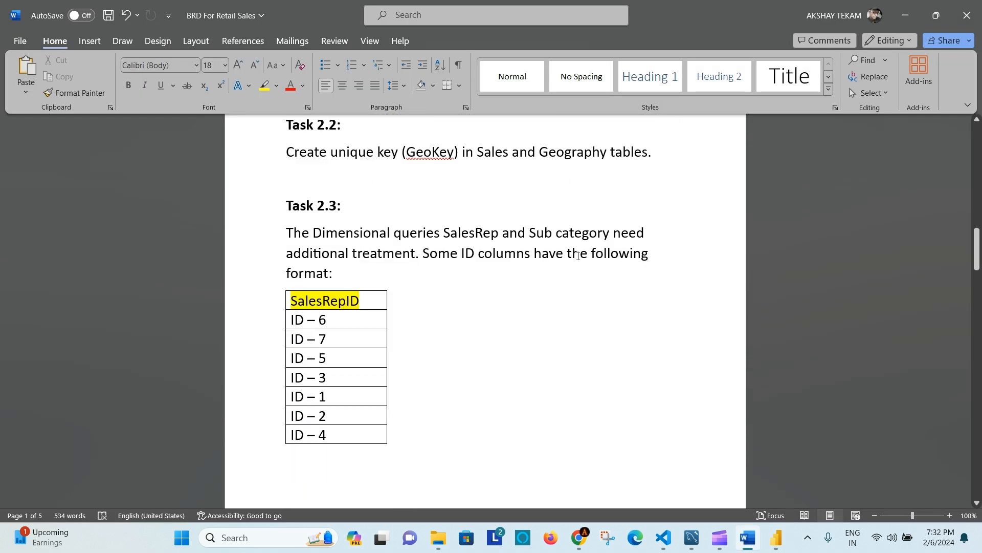
scroll(436, 265, "down", 1)
left_click_drag(287, 176, 343, 181)
left_click(343, 181)
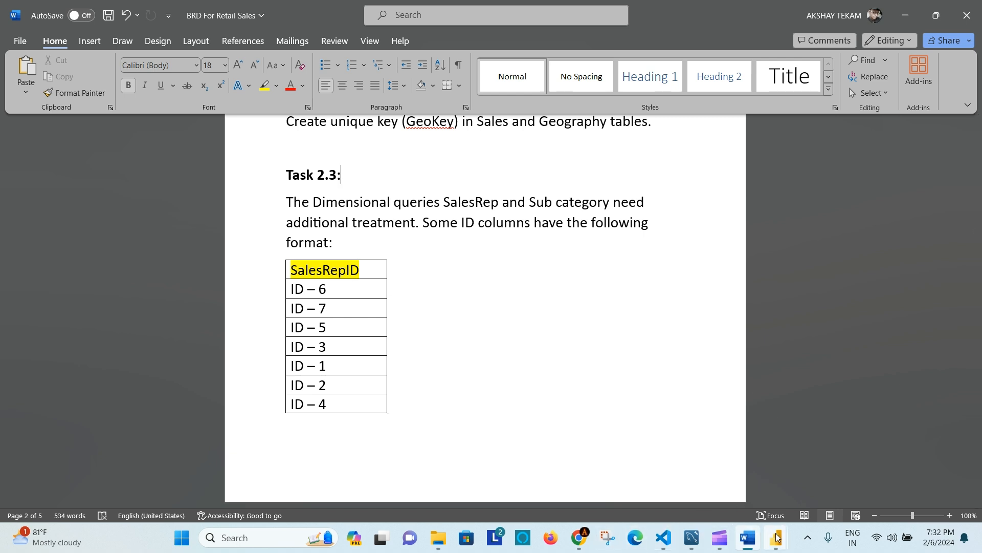
Switch to Power Query Editor and replace "ID -" with nothing in the SalesRepID column of the SalesRep query.
mouse_move(776, 537)
left_click(818, 451)
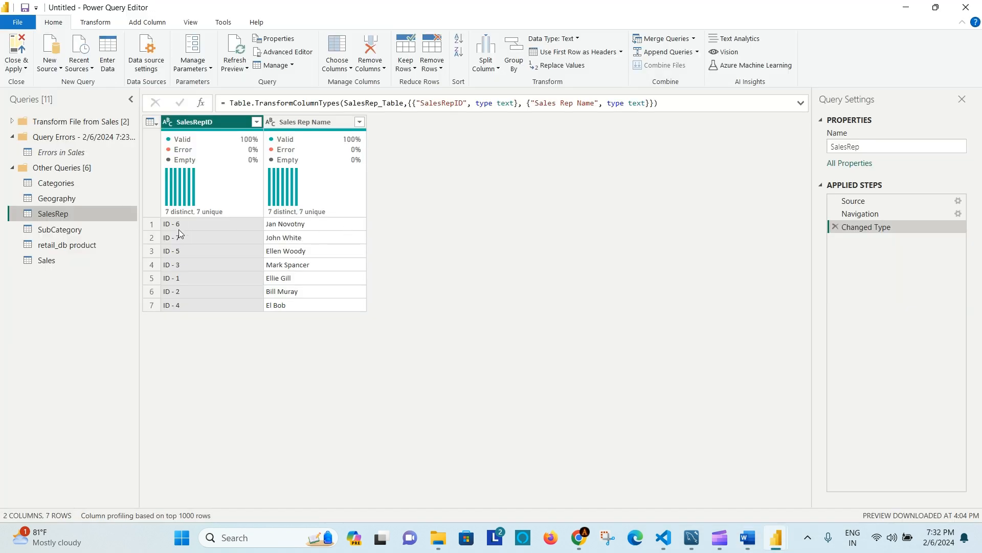
right_click(212, 124)
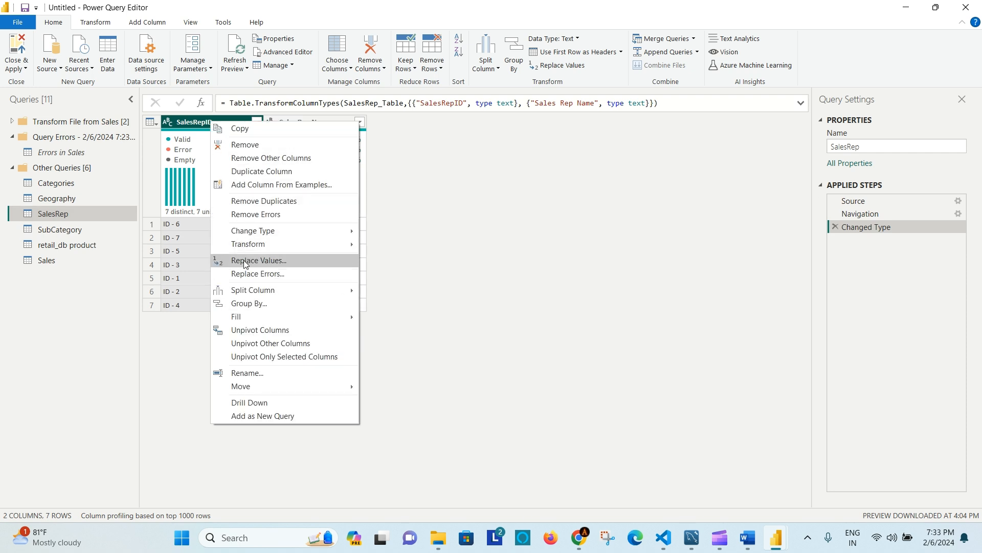
left_click(292, 260)
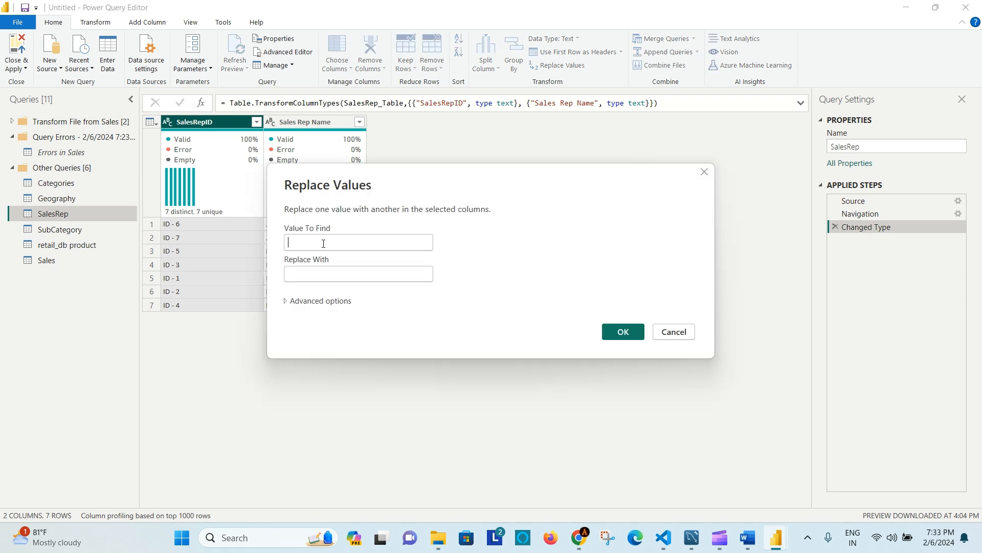
type("ID -")
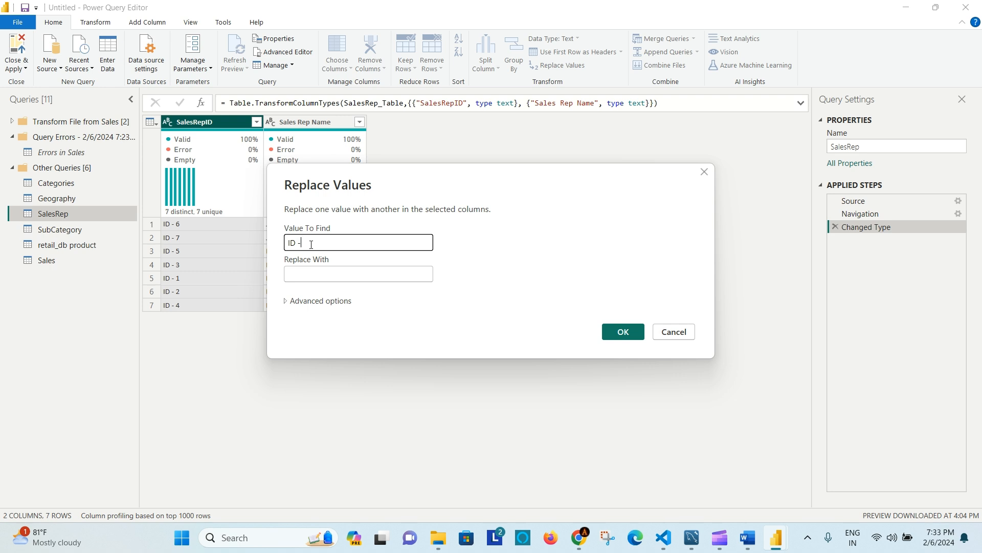
key("ctrl+a")
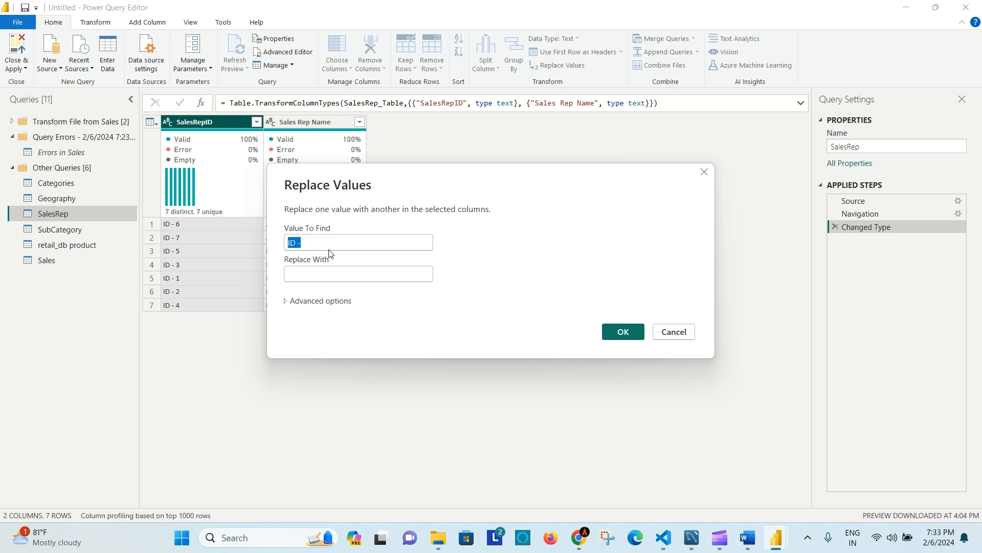
left_click(308, 274)
left_click(622, 331)
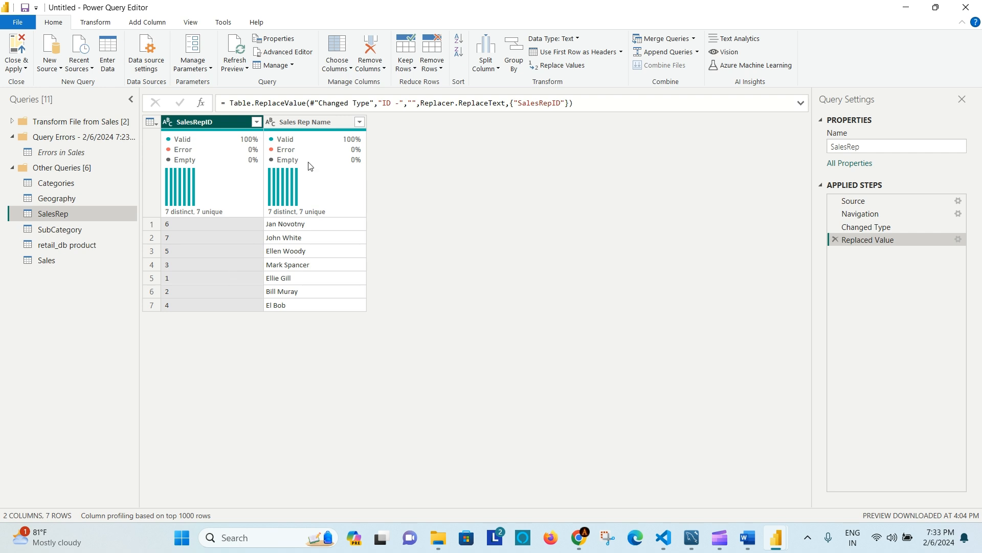
left_click(303, 122)
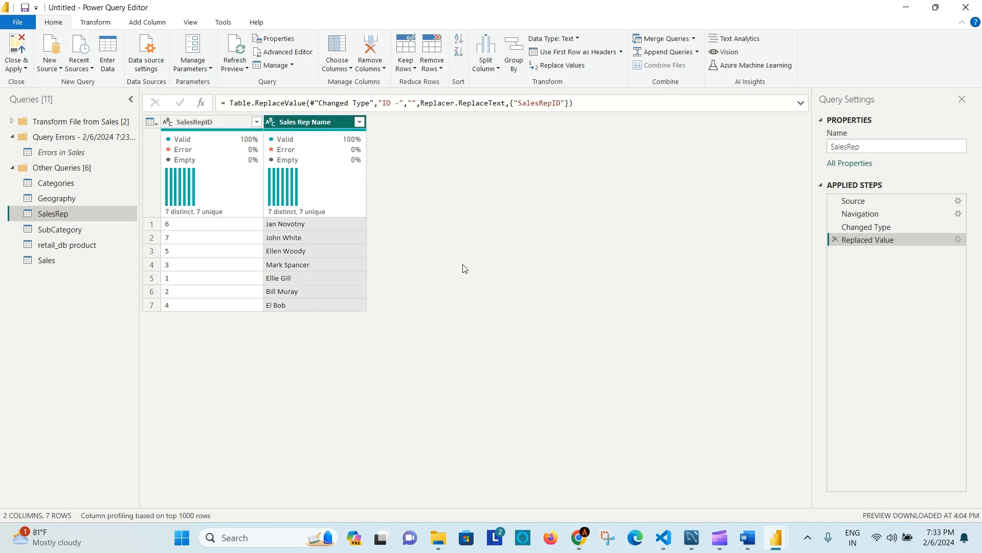
Replace "ID -" with an empty value in the CategoryKey column of the SubCategory query.
left_click(59, 230)
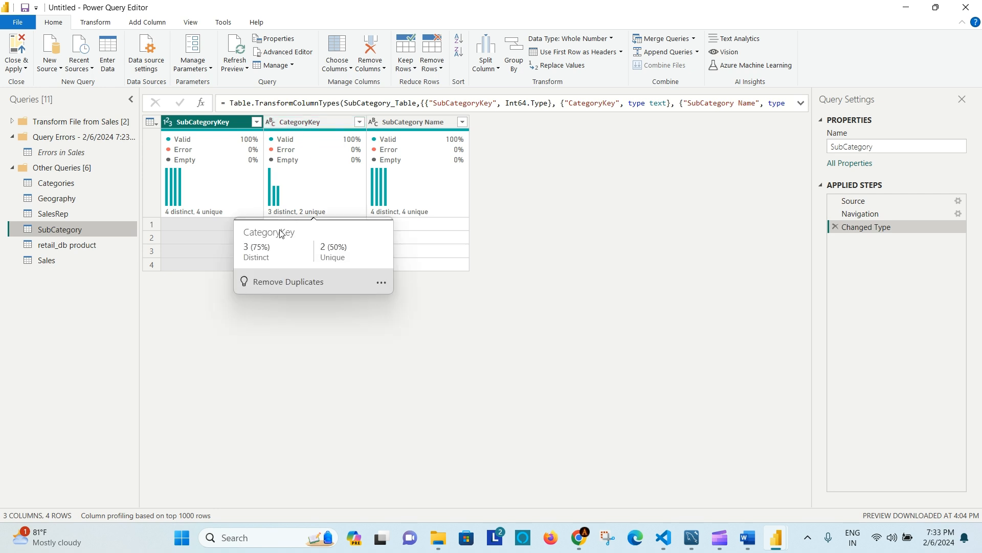
left_click(306, 122)
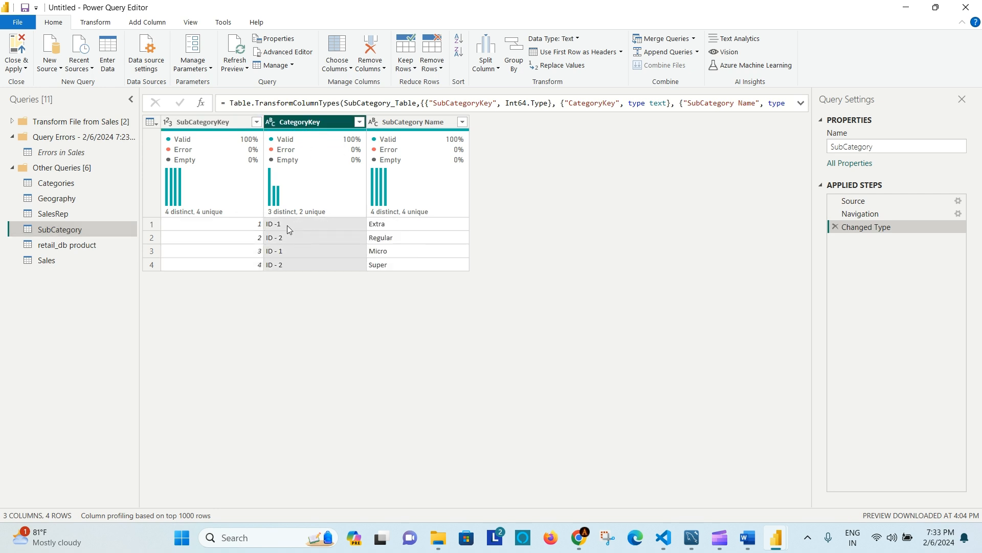
right_click(321, 122)
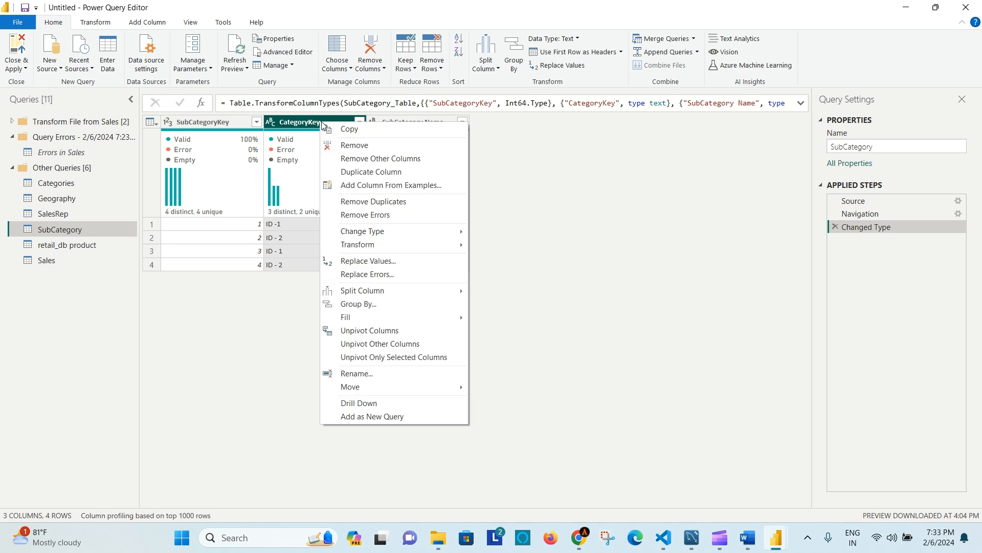
left_click(398, 263)
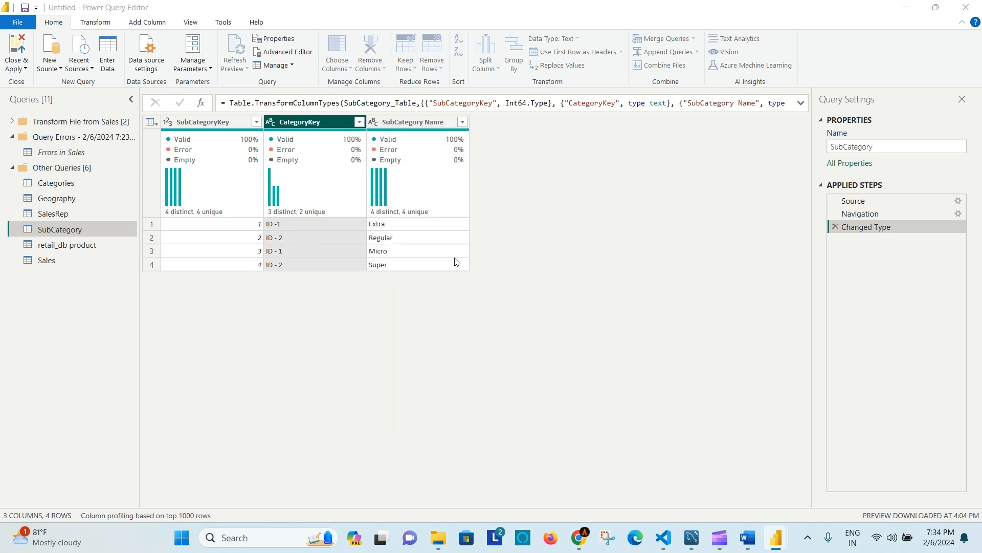
type("ID -")
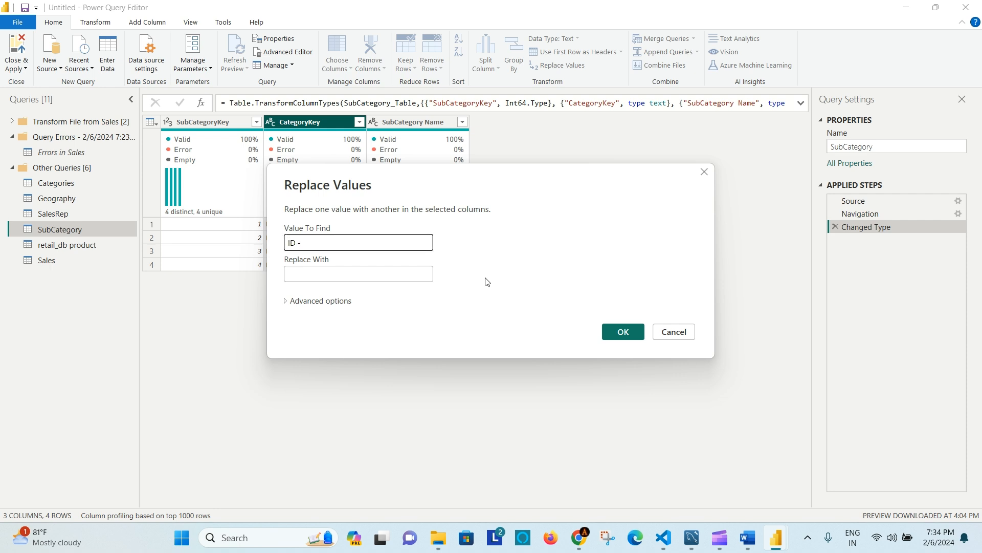
left_click(388, 273)
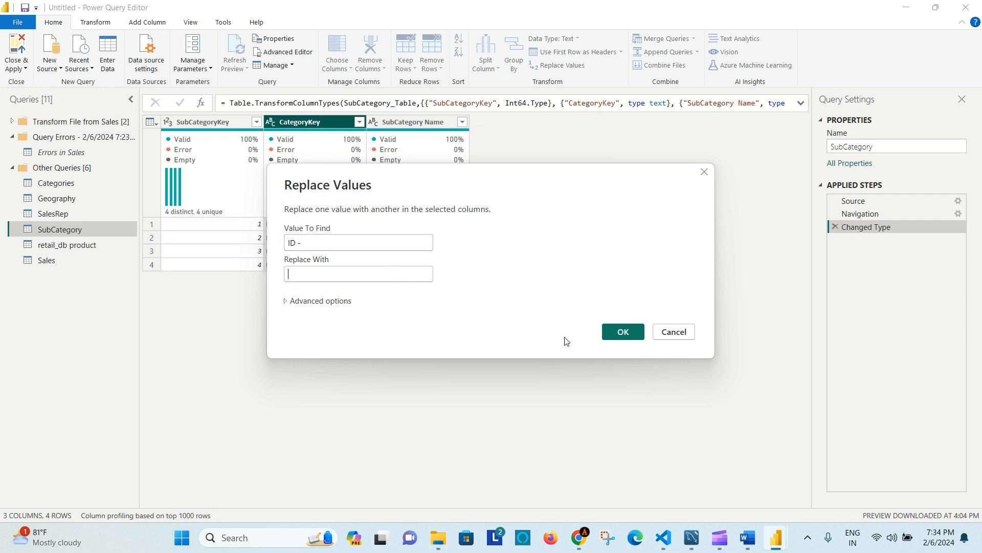
left_click(622, 331)
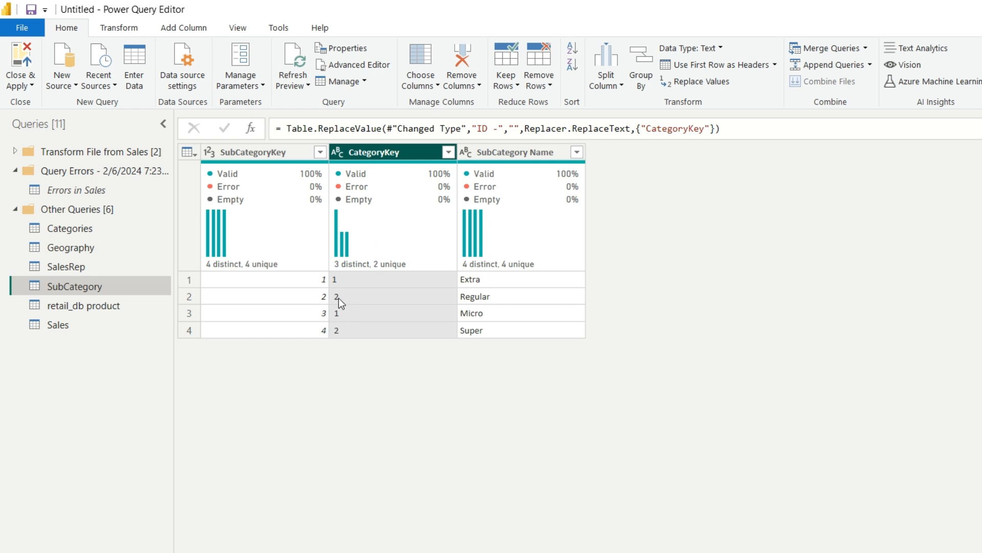
Check the distinct CategoryKey values in SubCategory and replace the spaces in that column with nothing.
left_click(449, 152)
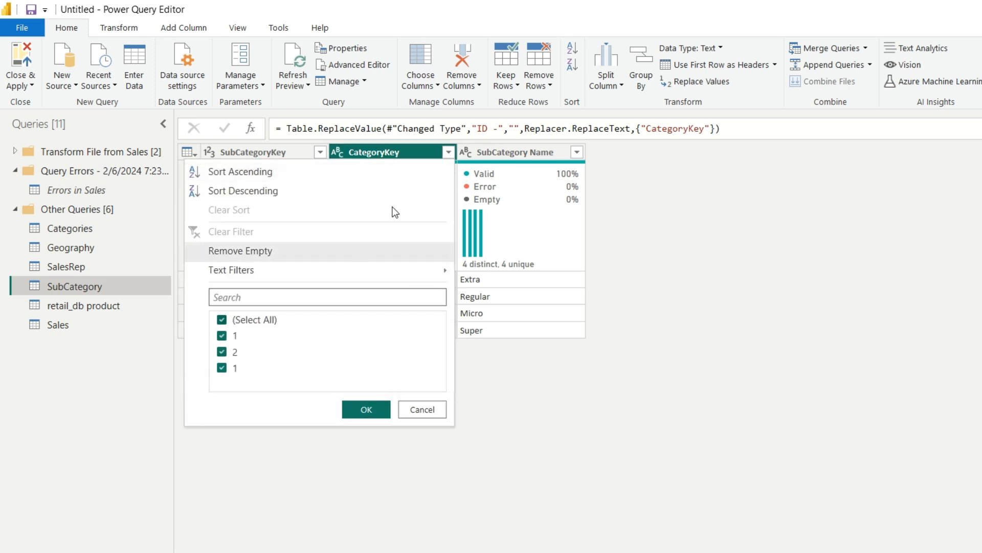
left_click(448, 152)
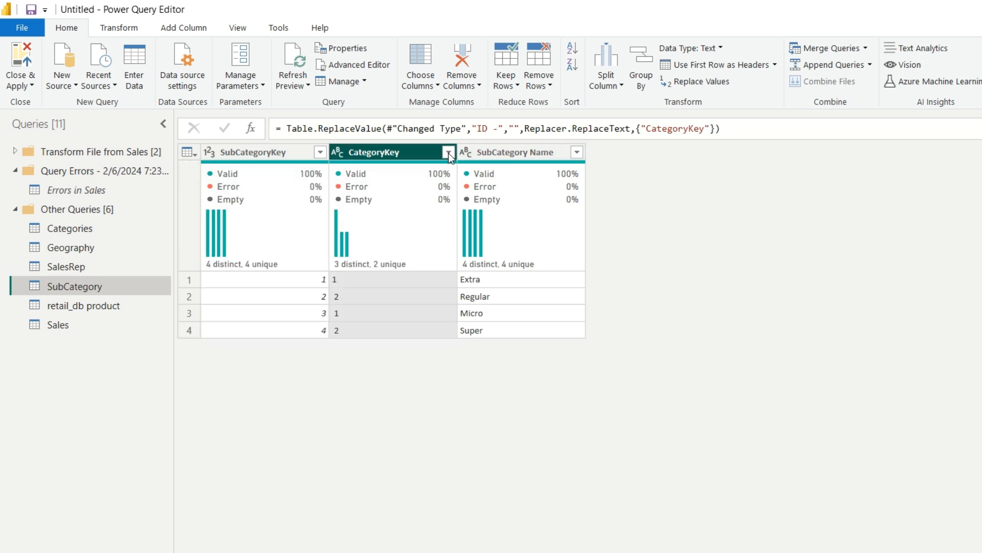
right_click(405, 152)
left_click(470, 325)
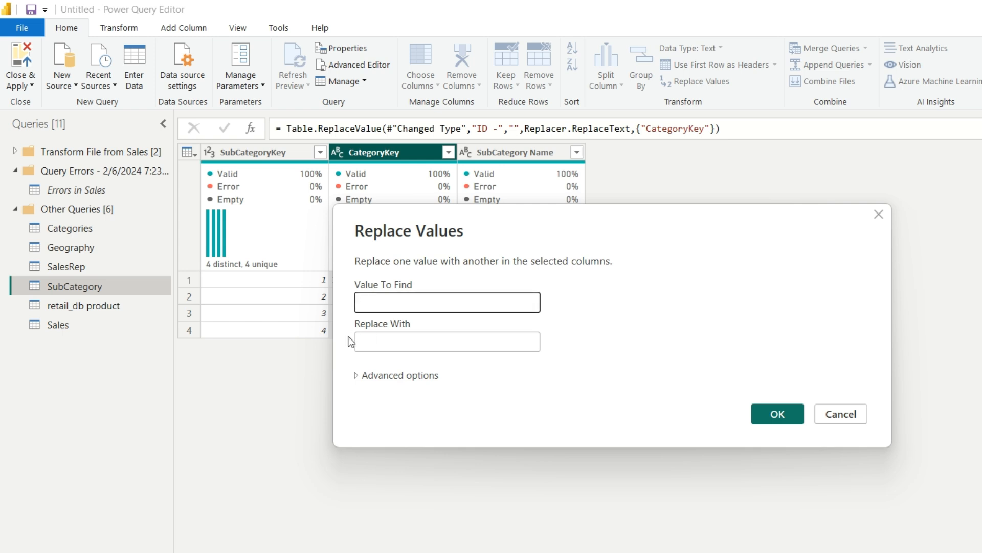
left_click(386, 343)
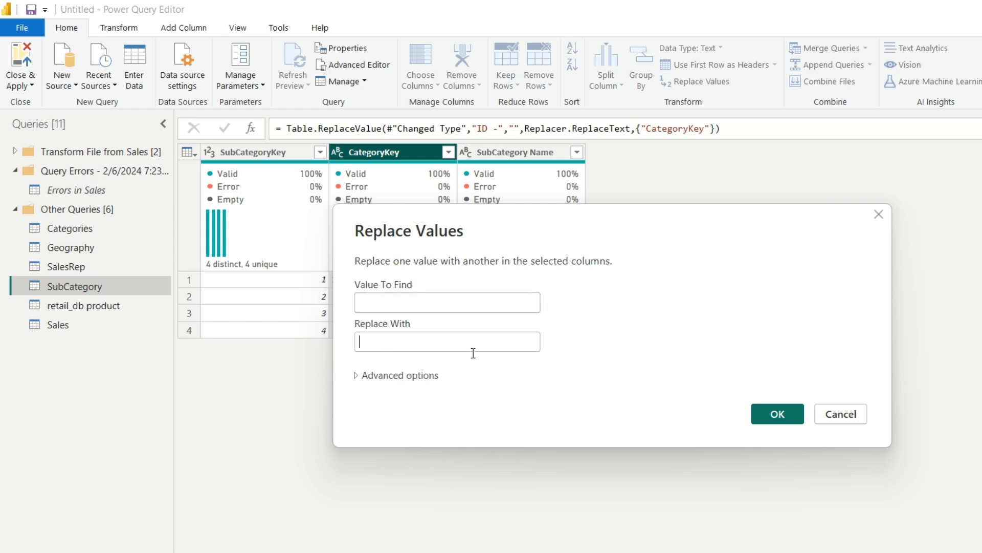
left_click(776, 414)
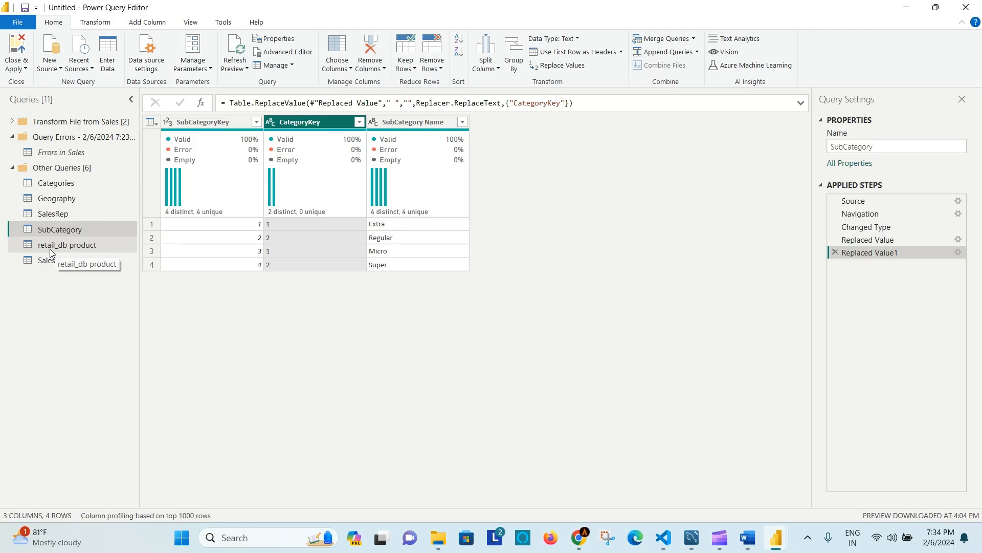
Rename the retail_db product query to Product.
left_click(62, 309)
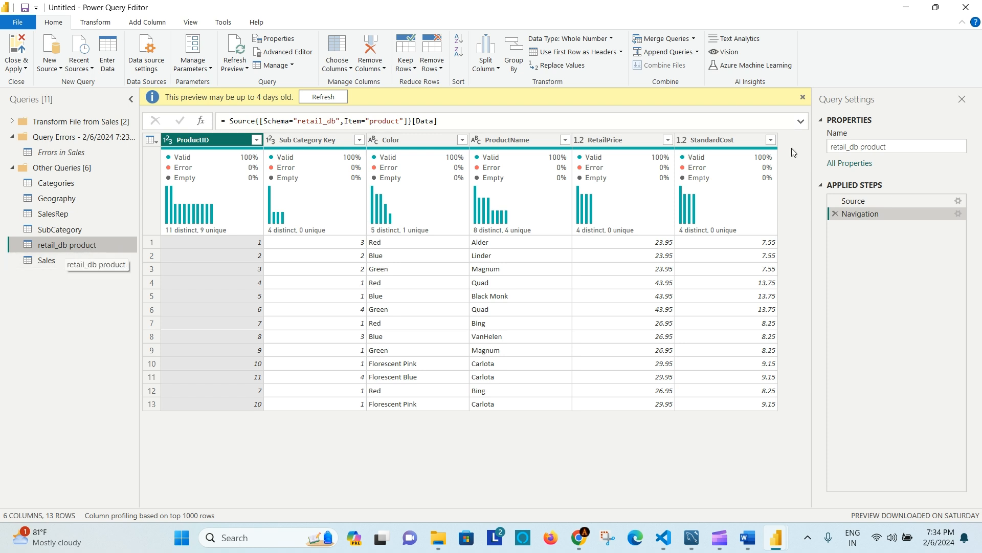
left_click(902, 147)
left_click_drag(902, 147, 828, 151)
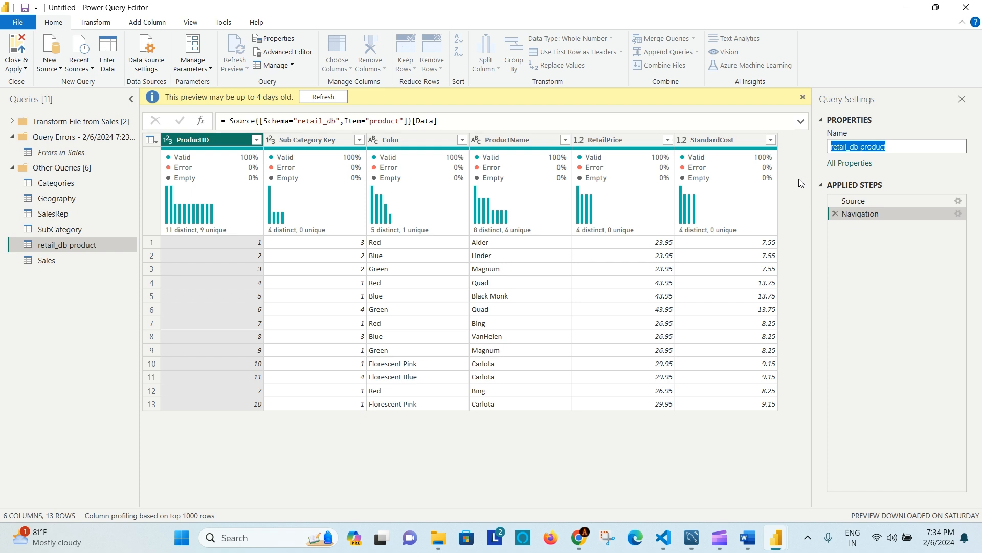
type("Produ")
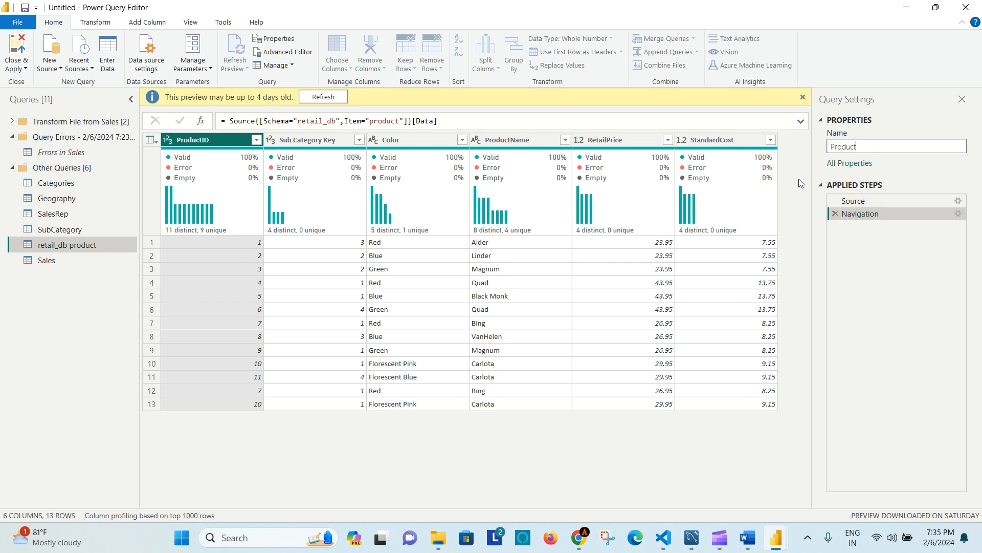
type("ct")
key("Return")
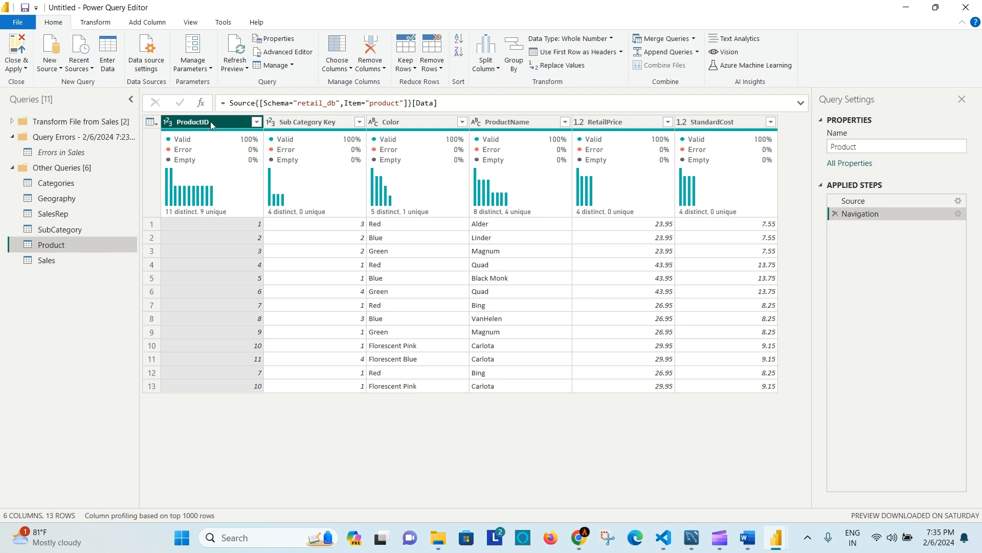
Inspect the repeated ProductID values in the Product query and remove the duplicate rows based on the ProductID column.
left_click(257, 307)
left_click(246, 370)
left_click(241, 343)
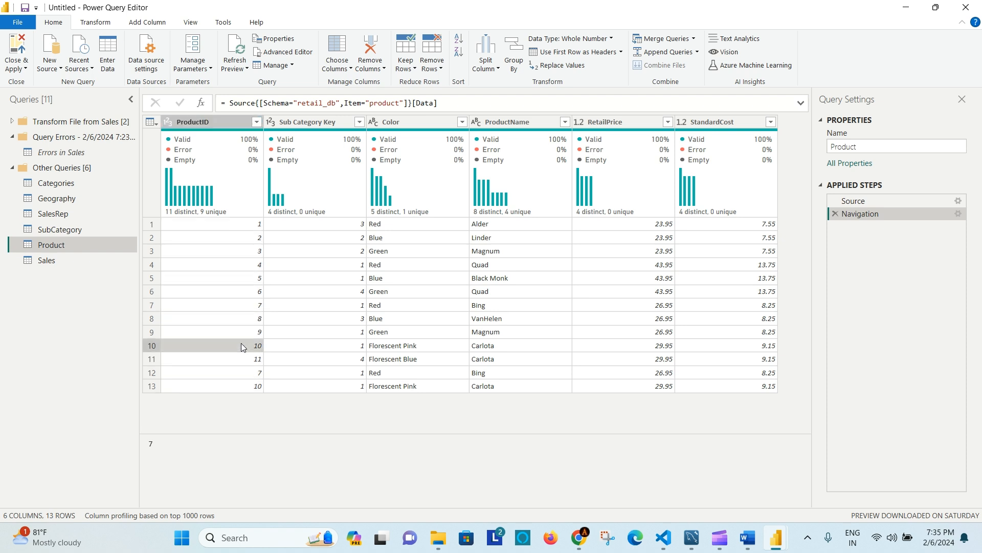
left_click(237, 388)
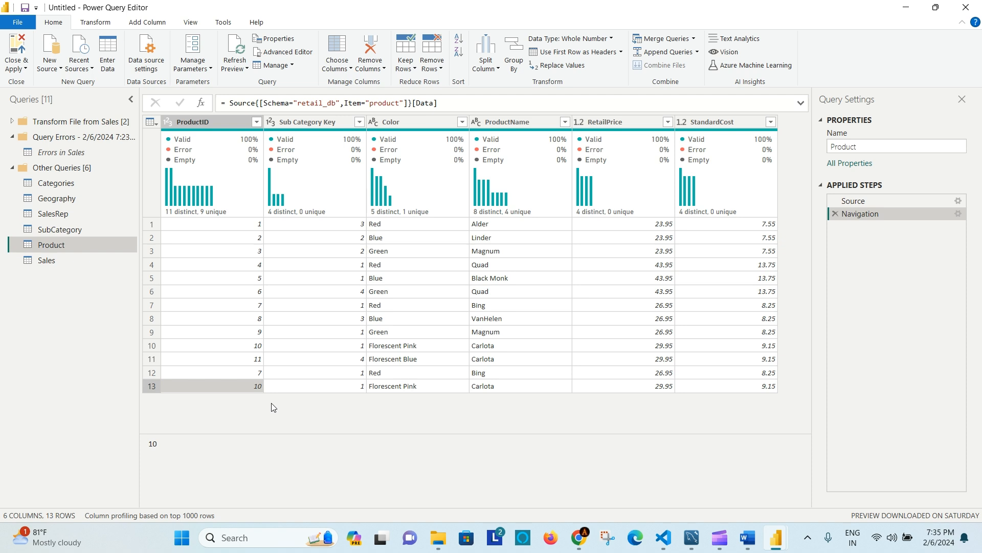
left_click(57, 259)
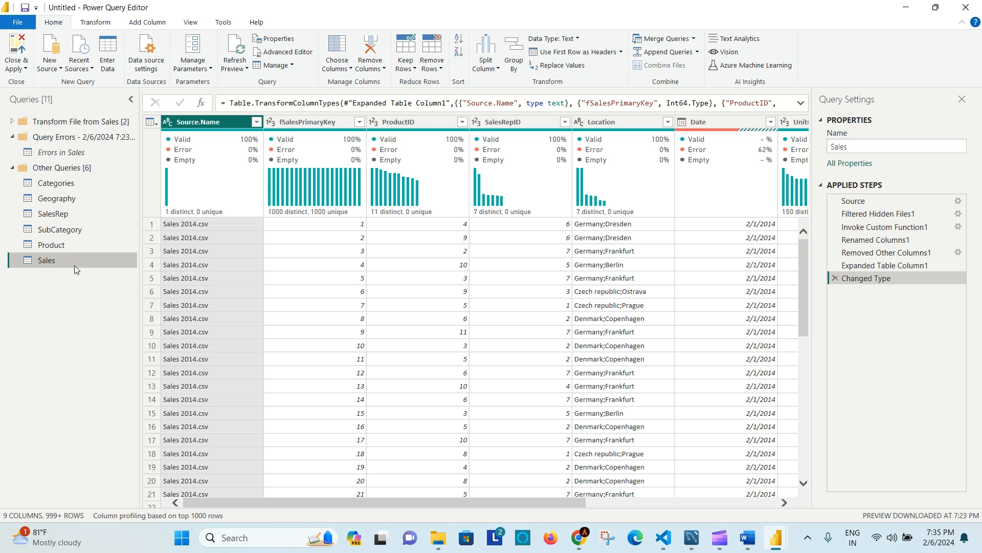
left_click(61, 185)
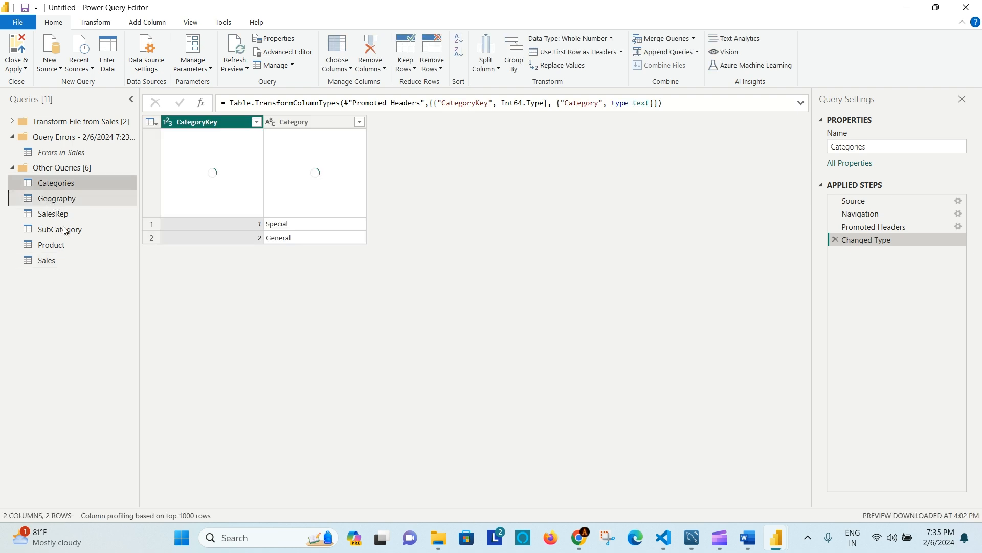
left_click(71, 246)
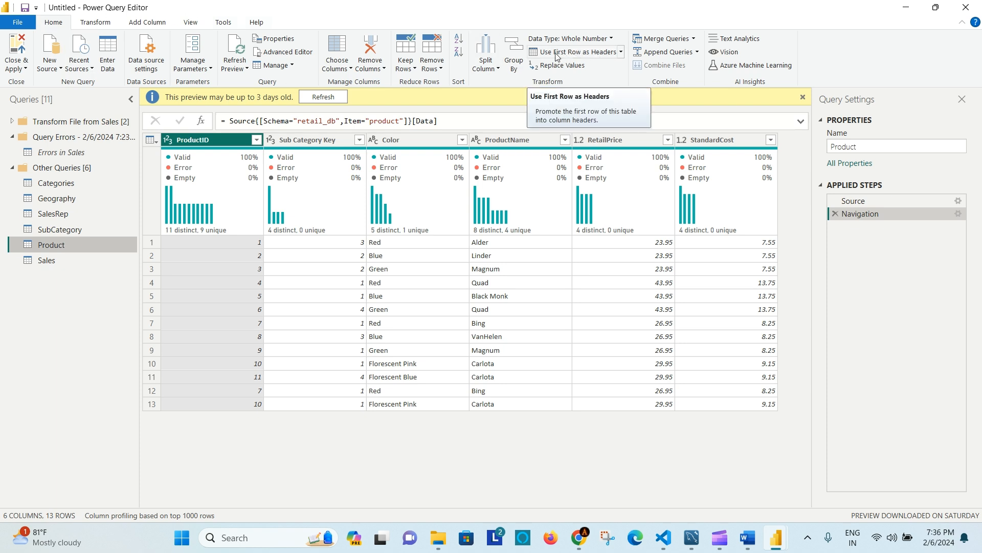
left_click(442, 70)
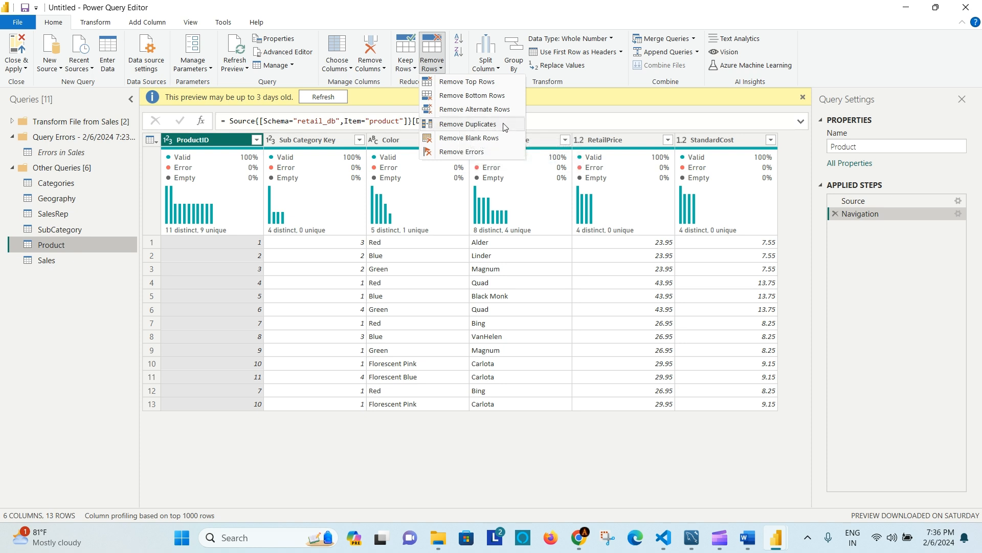
left_click(505, 127)
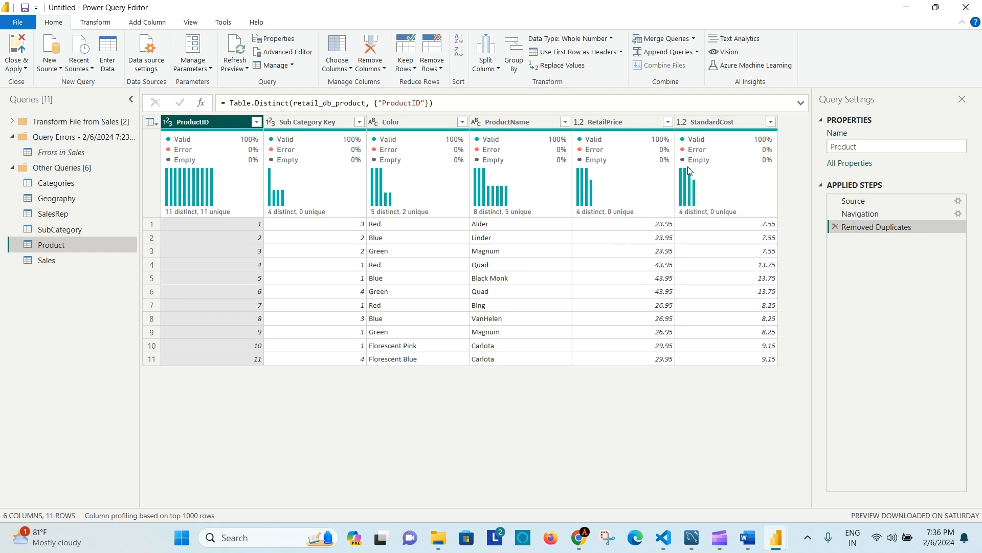
Review the Product query's ProductName column and the data previews of the Categories, Geography, SalesRep, SubCategory and Product queries.
left_click(481, 123)
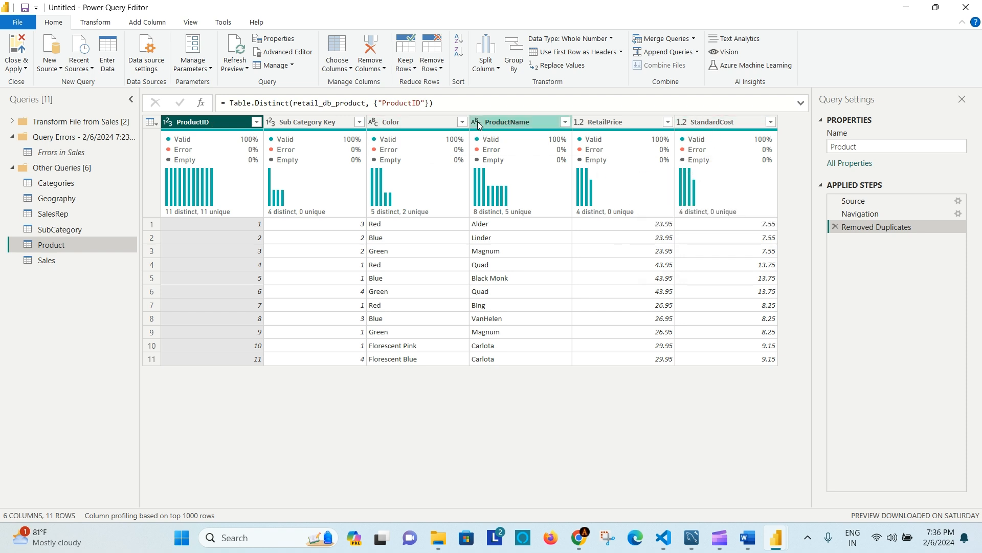
left_click(476, 122)
left_click(560, 416)
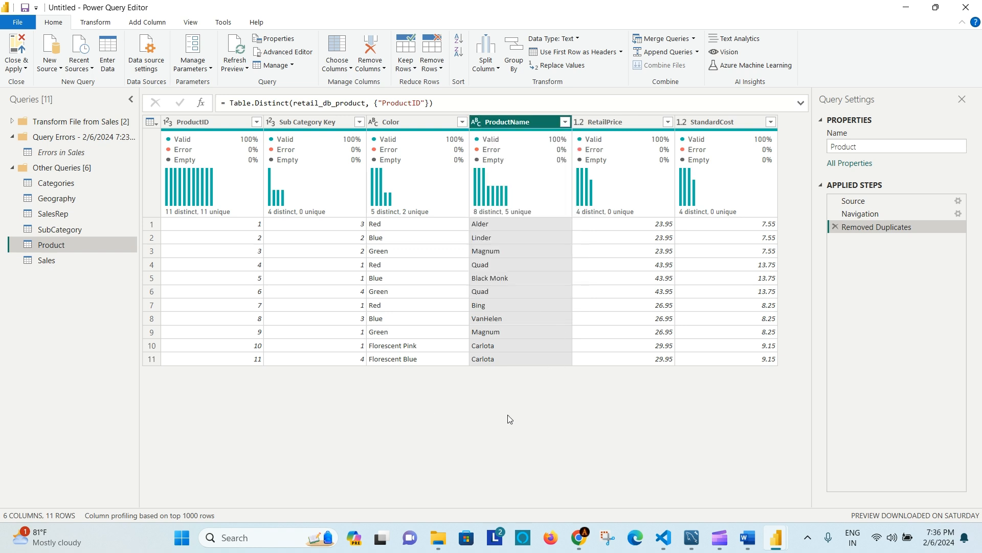
left_click(68, 187)
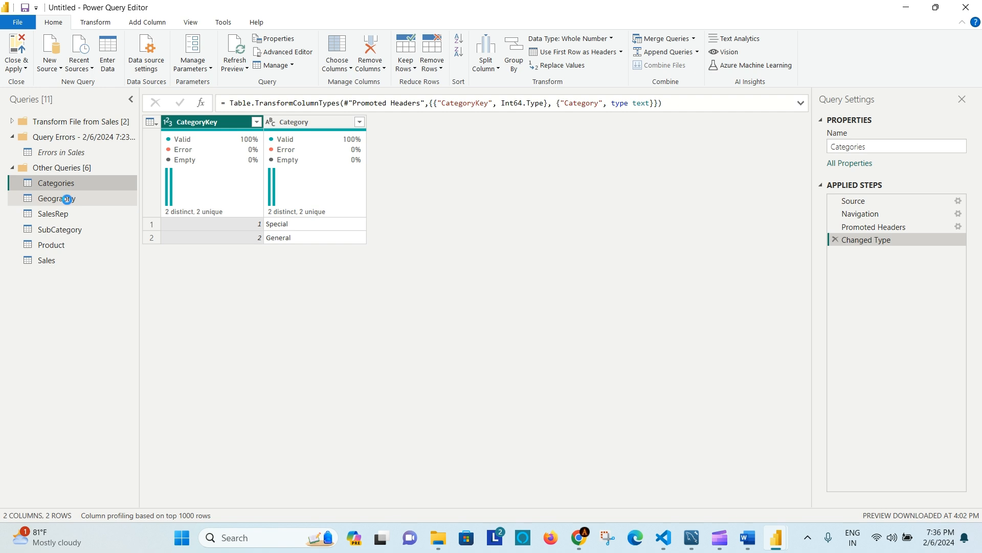
left_click(68, 200)
left_click(72, 213)
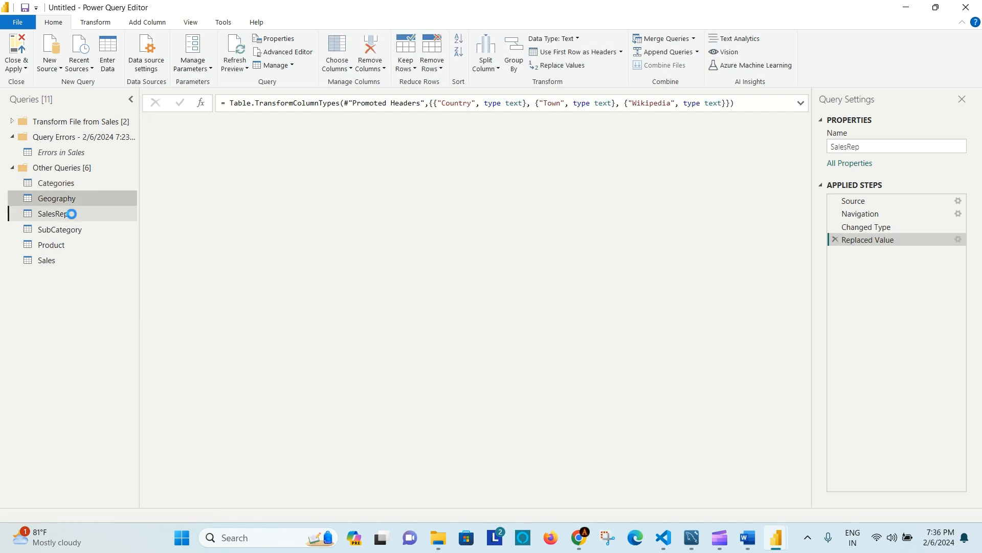
left_click(67, 231)
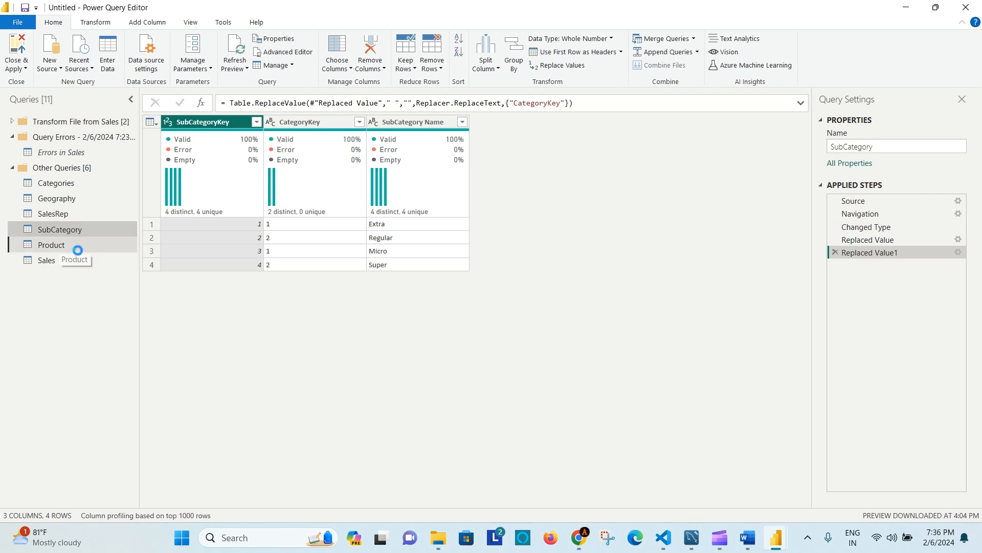
left_click(77, 249)
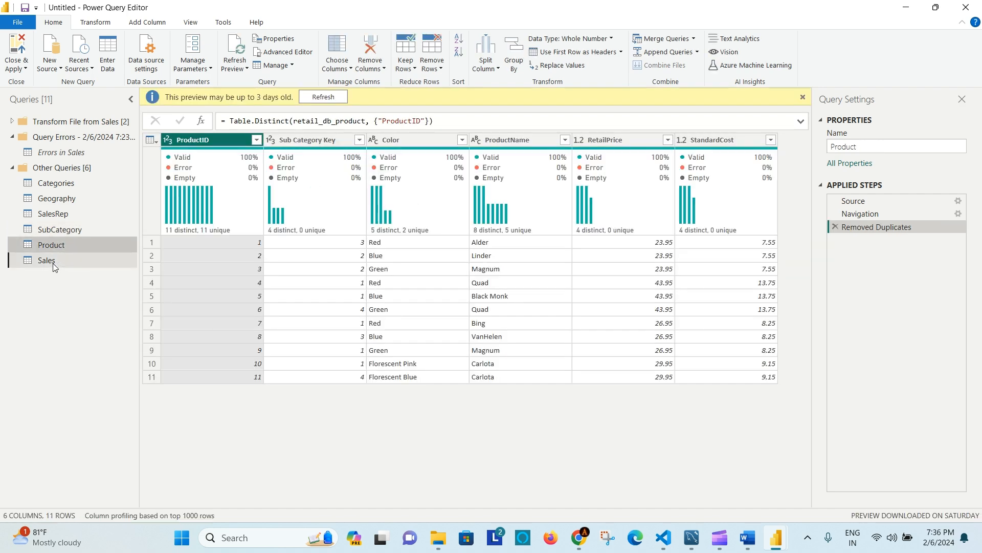
Check the distinct Source.Name values in the Sales query and remove that column.
left_click(52, 261)
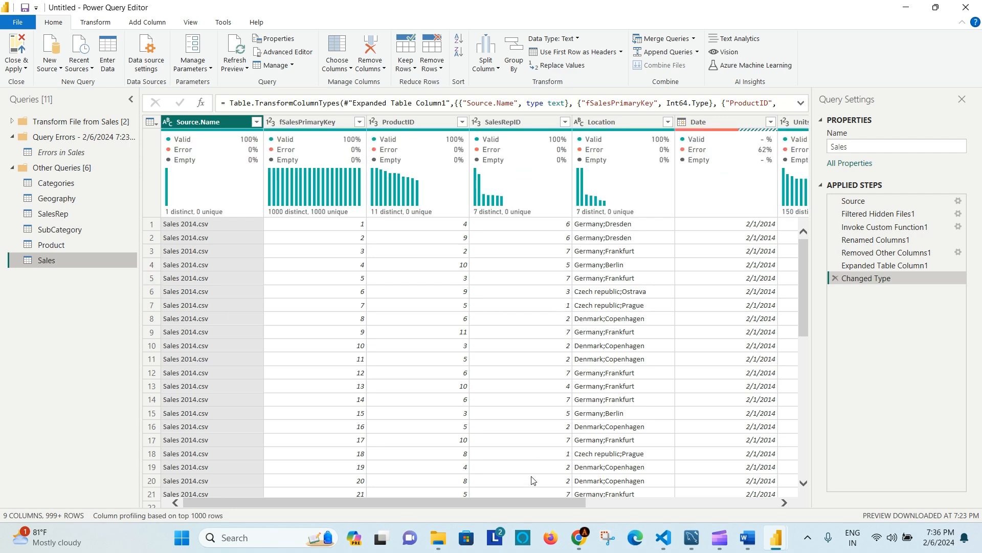
left_click_drag(520, 505, 422, 507)
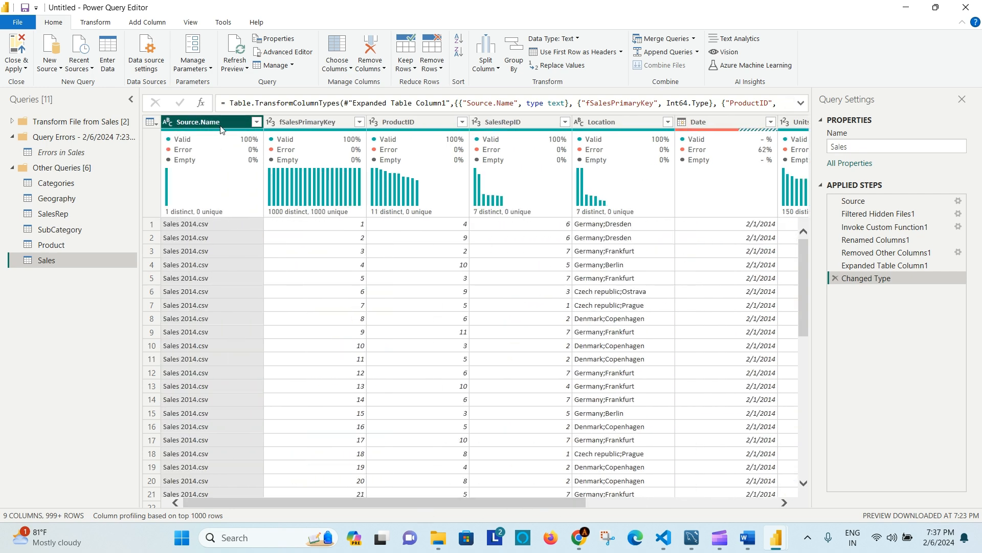
left_click(257, 123)
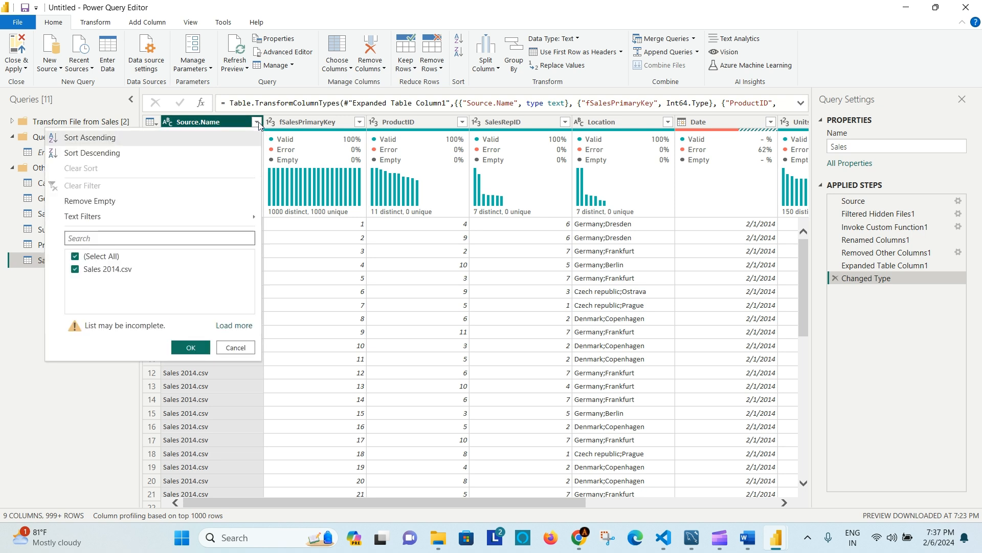
left_click(258, 123)
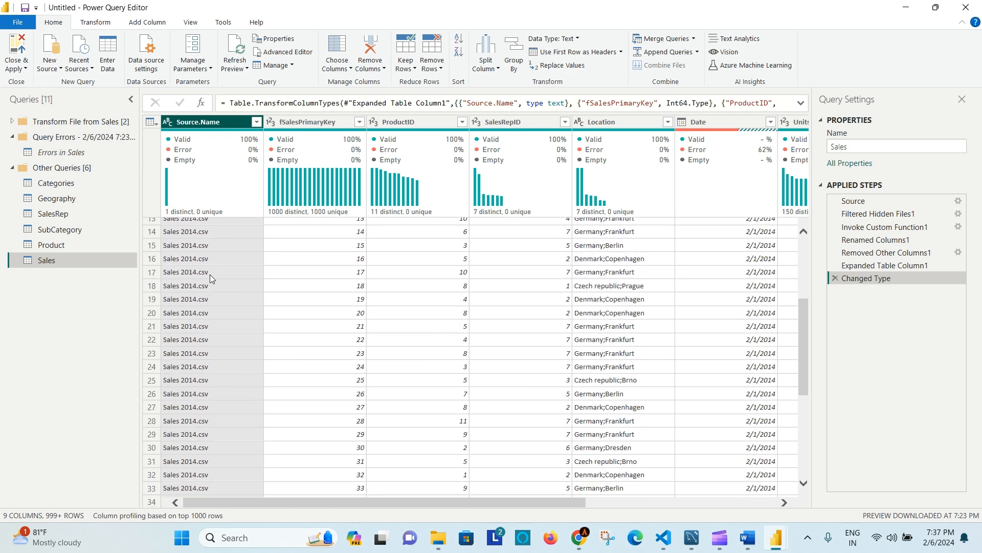
right_click(205, 124)
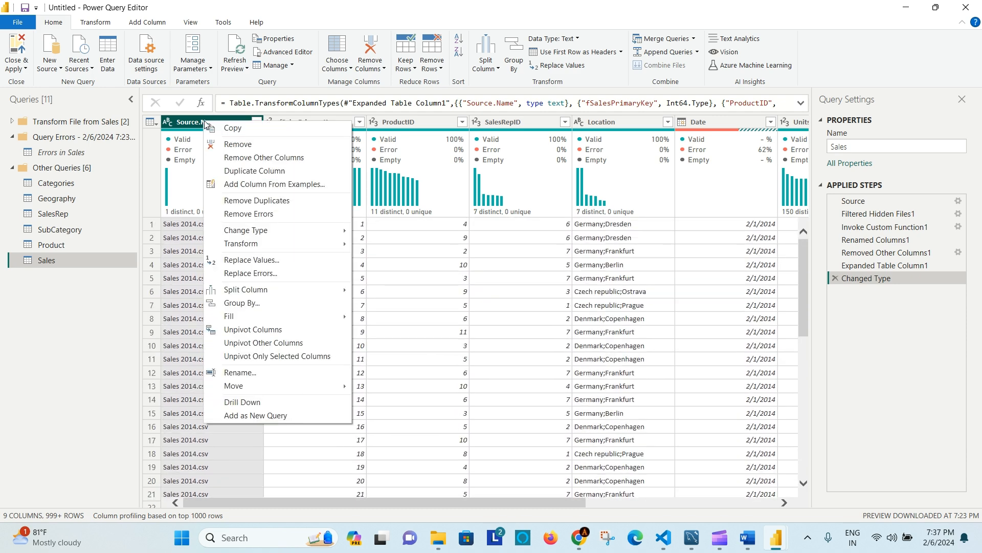
left_click(238, 143)
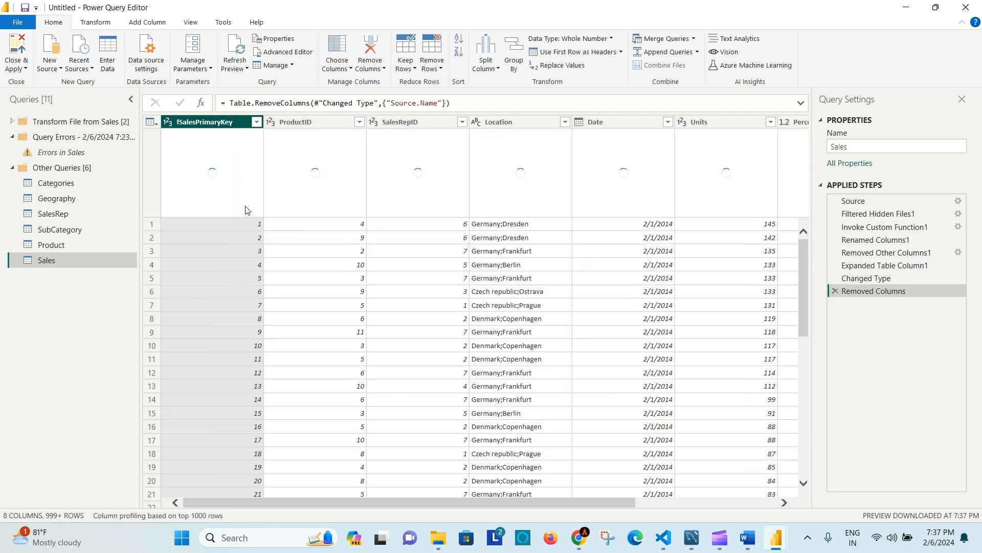
Look through the remaining Sales columns, from ProductID through RevenueDiscount, and return to the Date column.
left_click(309, 121)
left_click(425, 121)
left_click(512, 122)
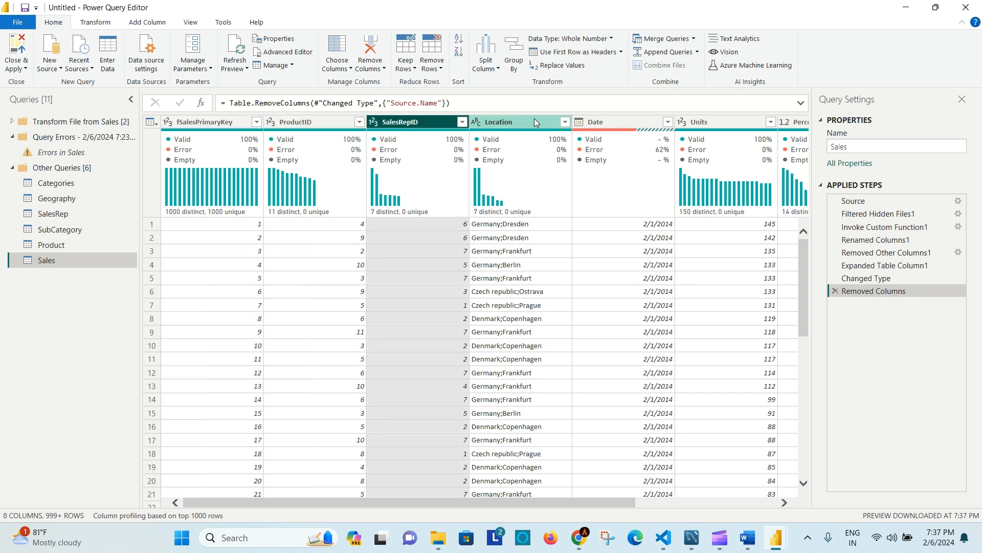
left_click_drag(572, 501, 795, 499)
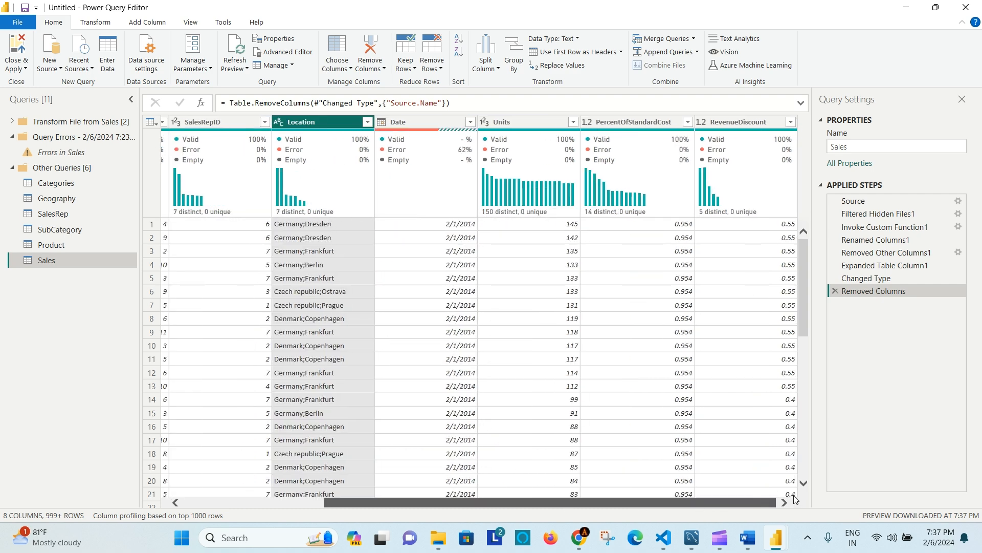
left_click_drag(690, 503, 493, 499)
left_click(614, 122)
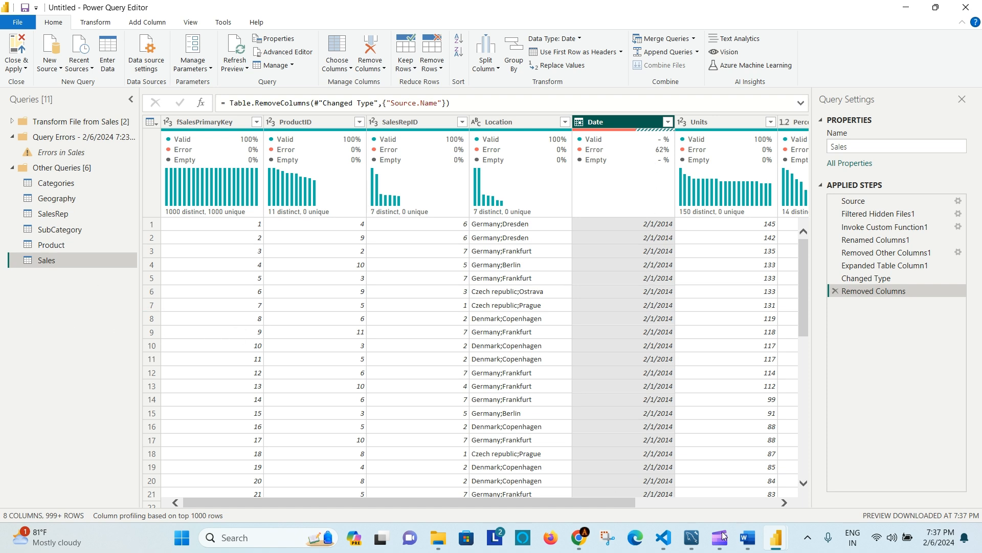
Switch to the requirements document in Word, read Task 2.2 and make the word GeoKey in it bold.
left_click(748, 537)
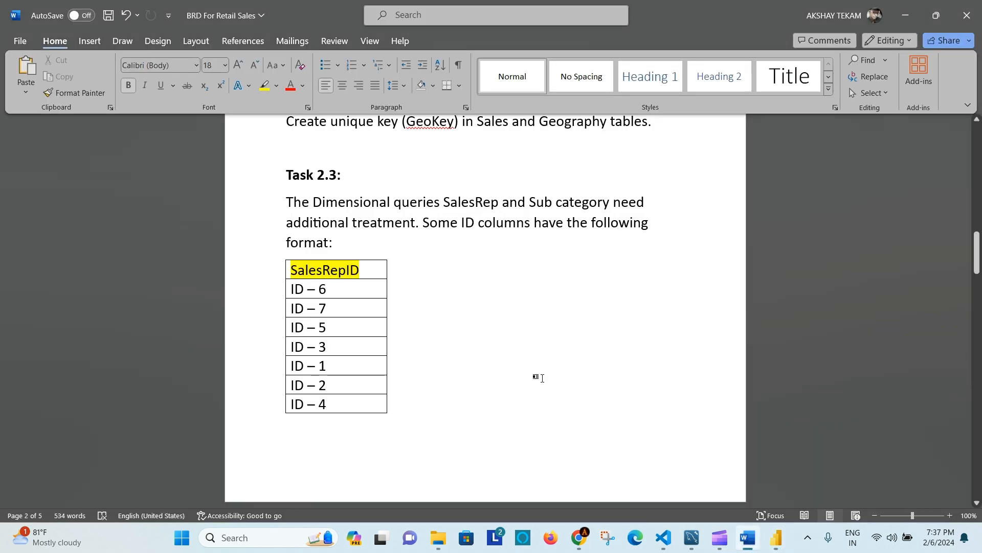
scroll(470, 342, "up", 5)
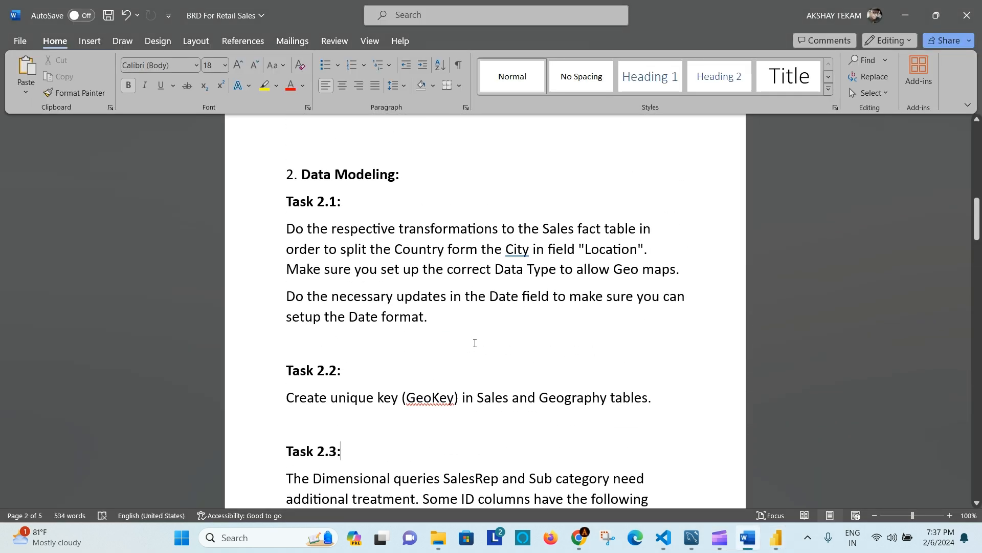
scroll(471, 343, "down", 2)
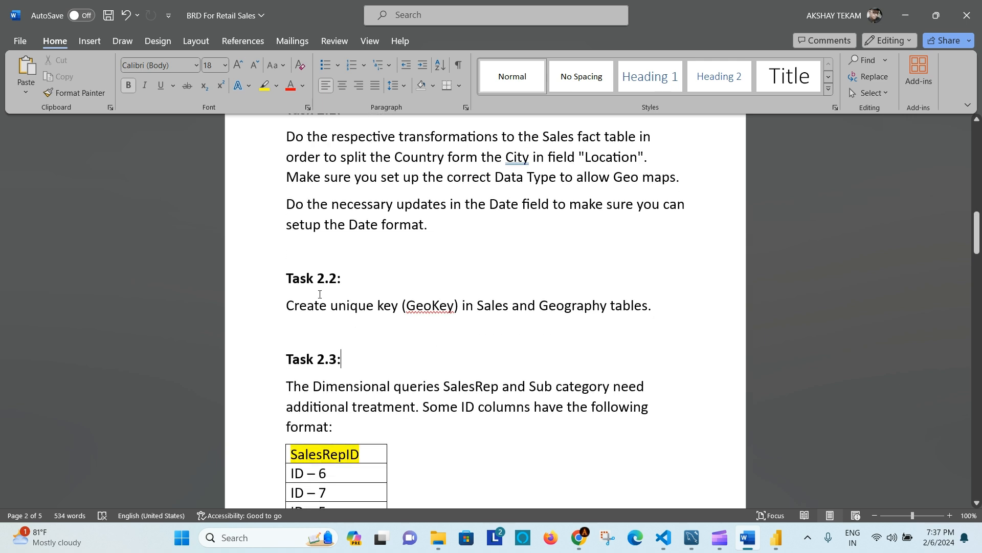
left_click_drag(292, 277, 350, 280)
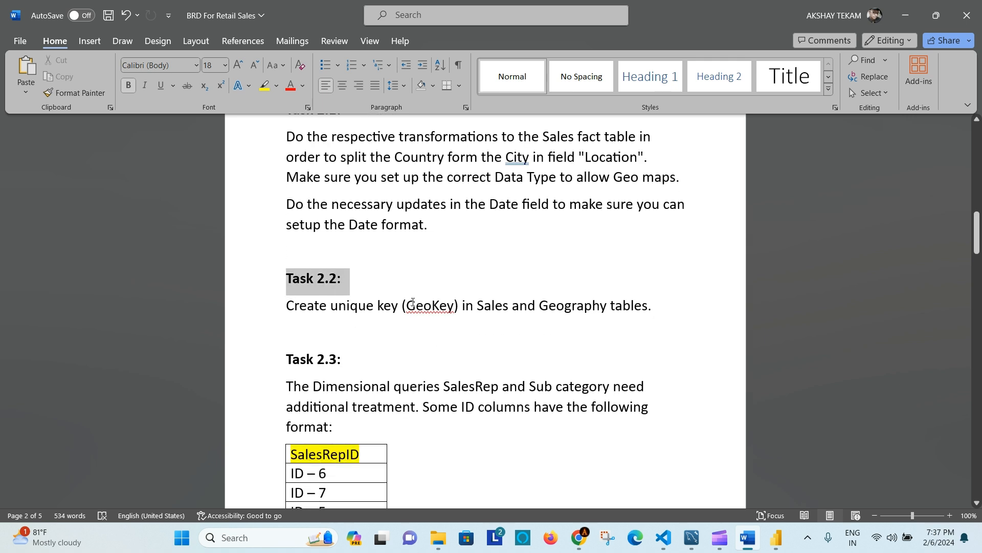
left_click(519, 306)
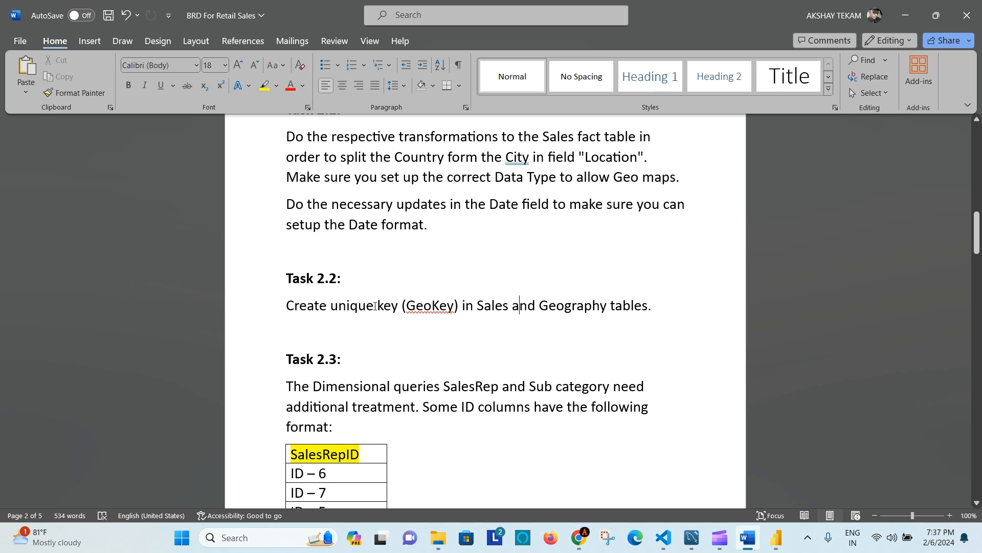
left_click_drag(287, 305, 404, 307)
double_click(428, 307)
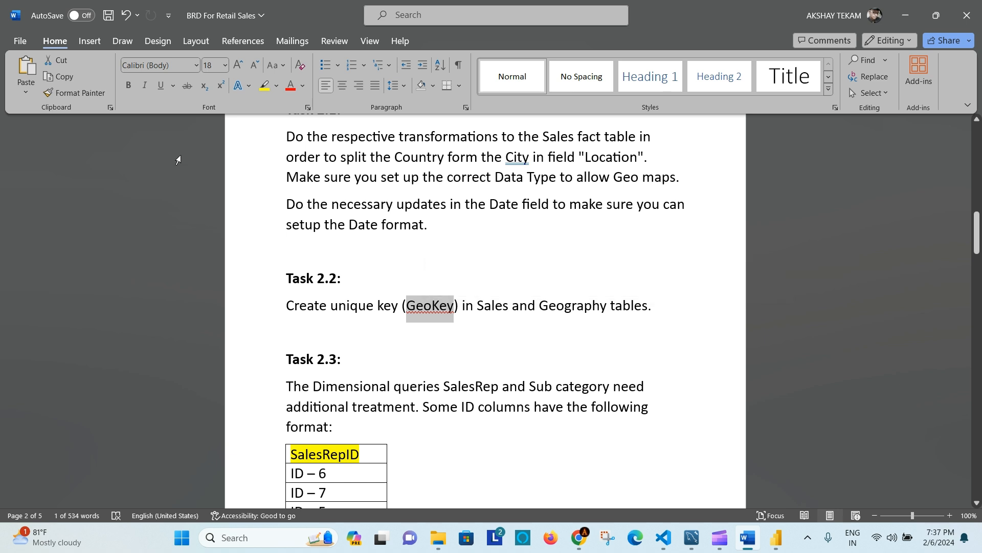
left_click(130, 85)
left_click(443, 308)
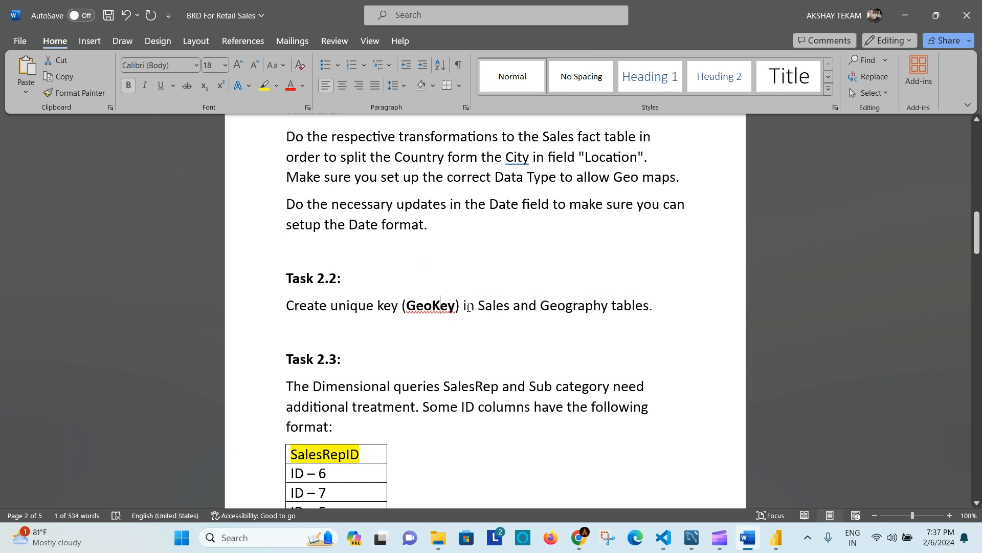
Examine which tables Task 2.2 names for the GeoKey unique key.
double_click(498, 306)
double_click(574, 313)
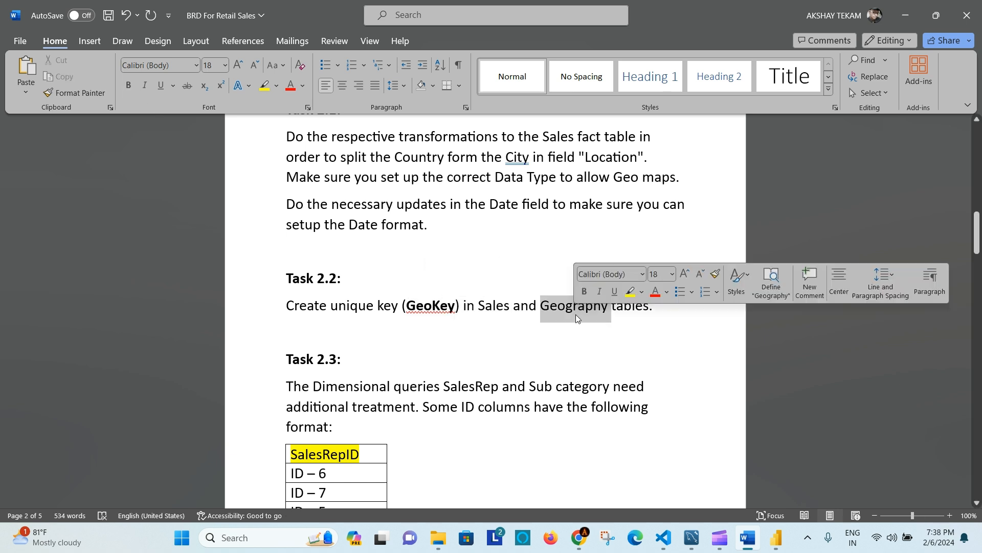
left_click(556, 307)
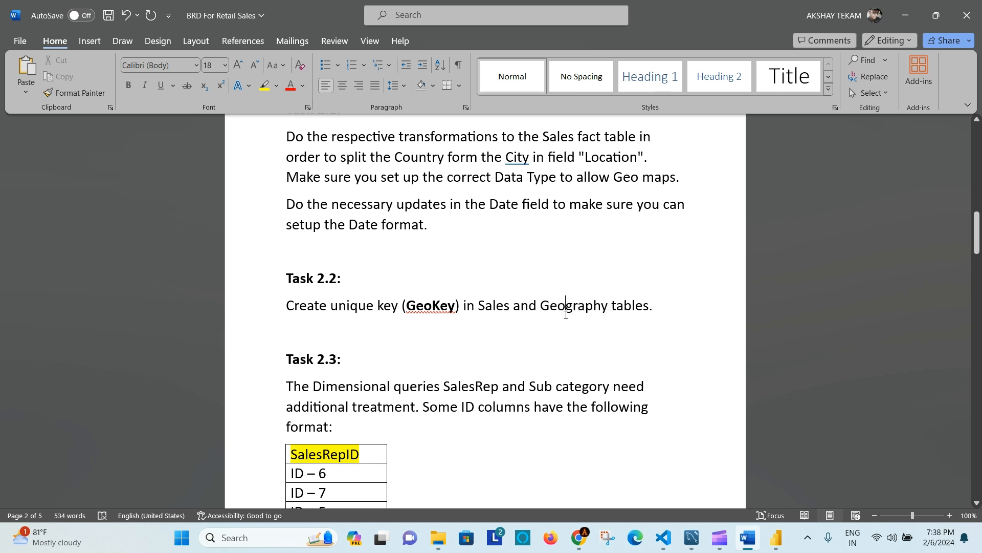
double_click(435, 307)
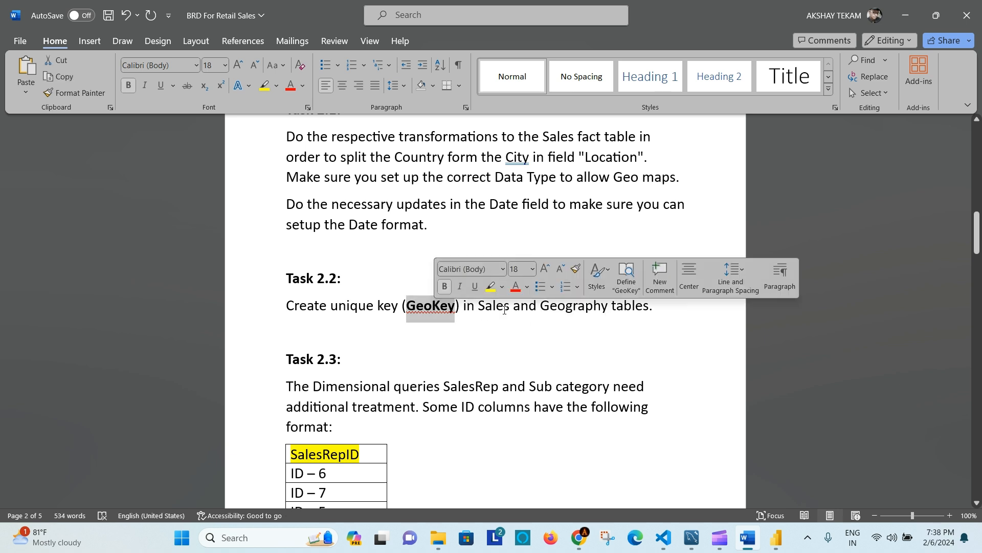
left_click(505, 307)
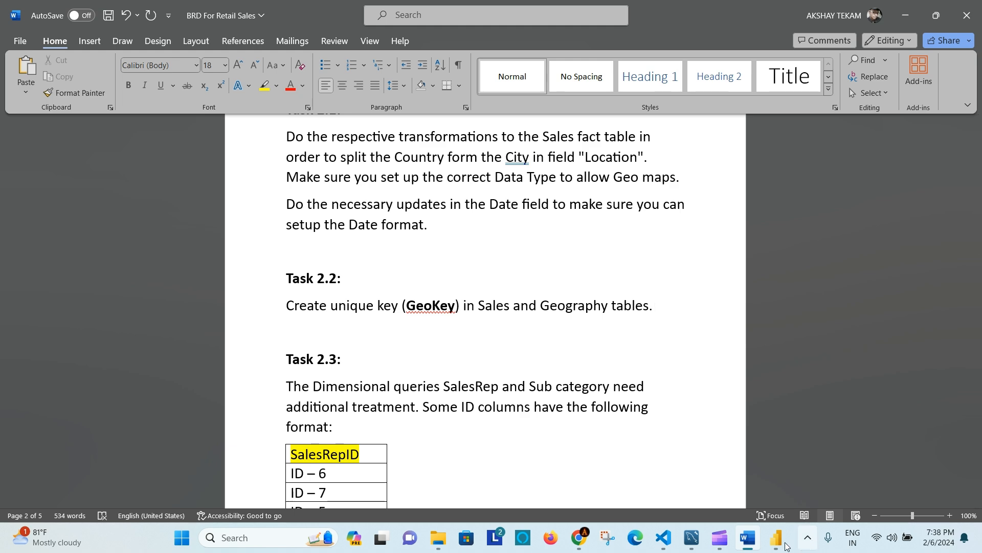
Switch back to Power Query Editor and compare the Geography query's columns with the Location data in Sales.
mouse_move(776, 537)
left_click(877, 463)
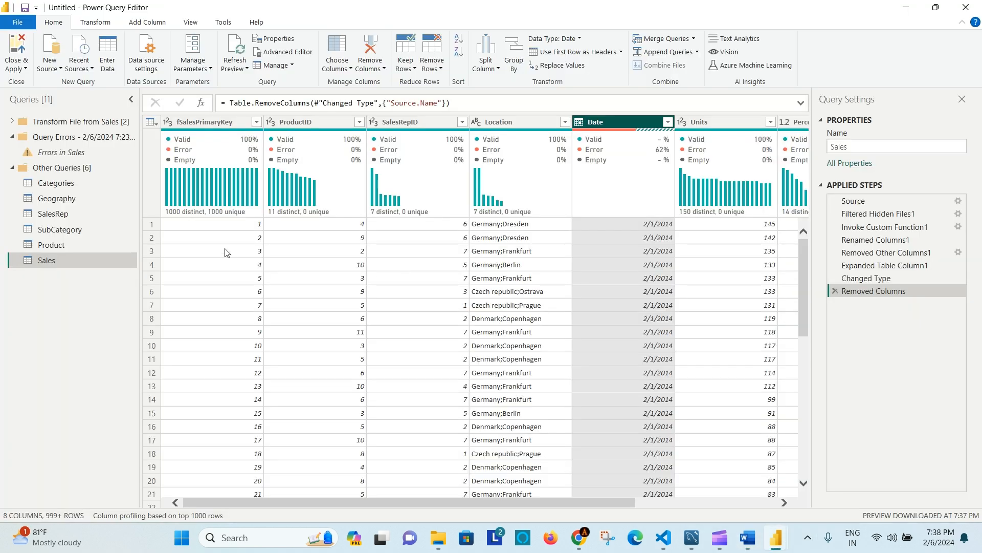
left_click(67, 198)
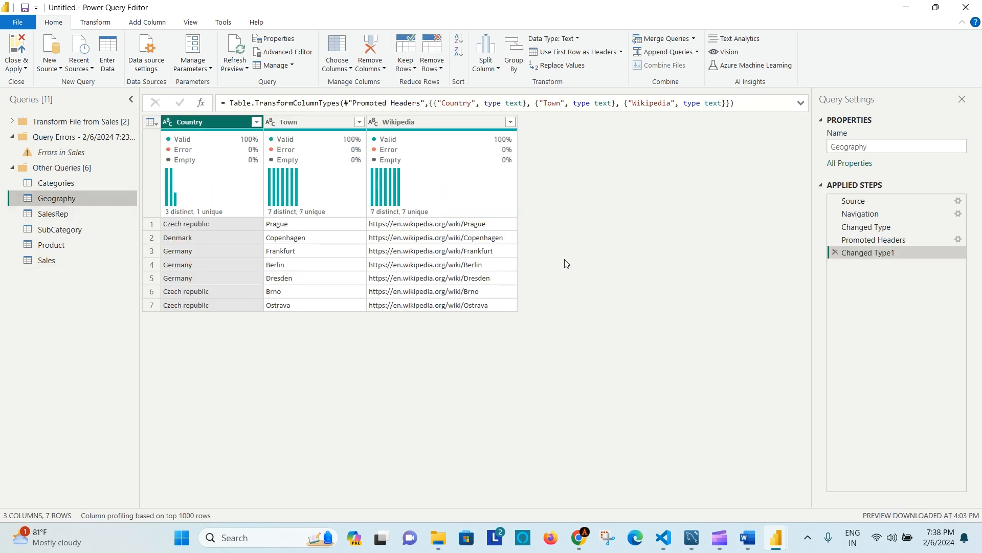
left_click(63, 263)
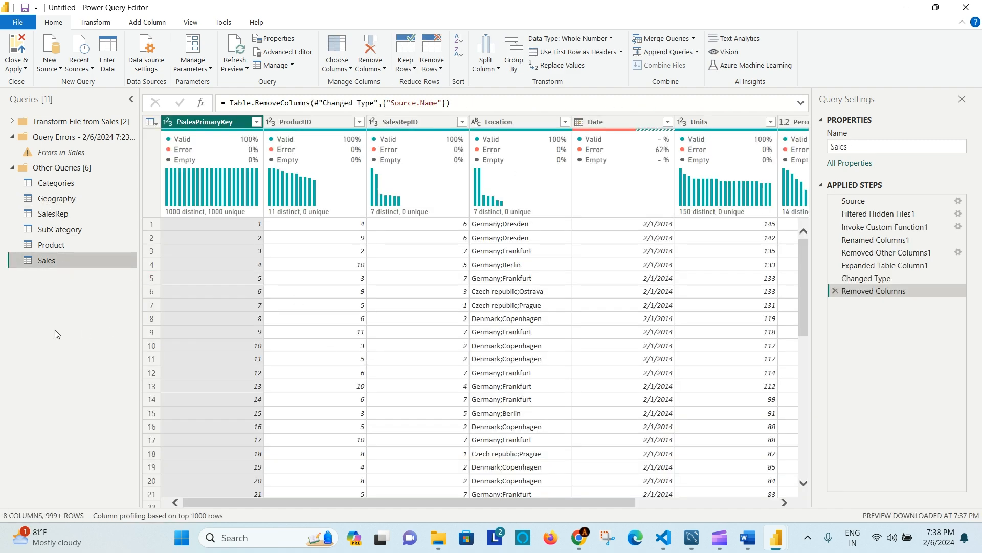
Add an index column starting from 1 to the Geography query and rename it GeoKey.
left_click(69, 199)
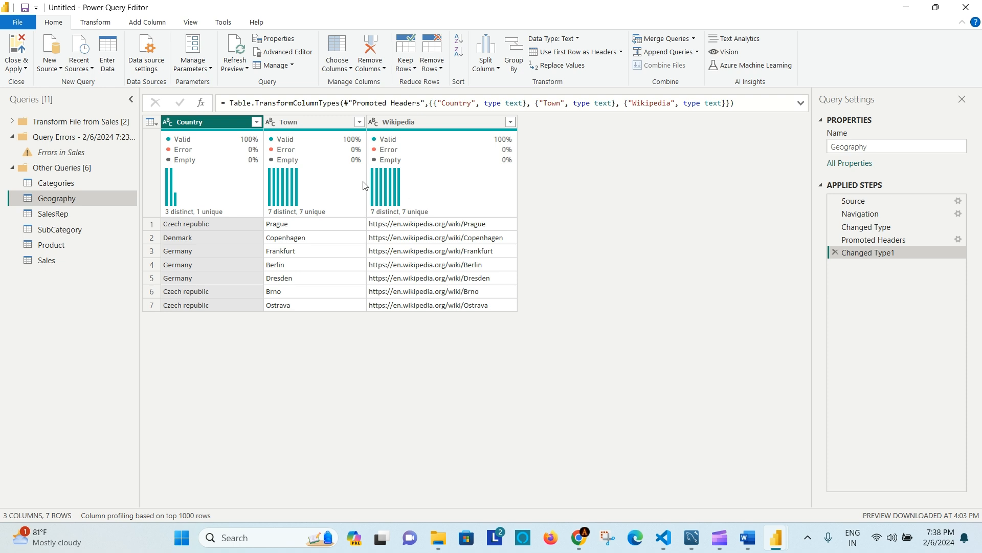
left_click(145, 22)
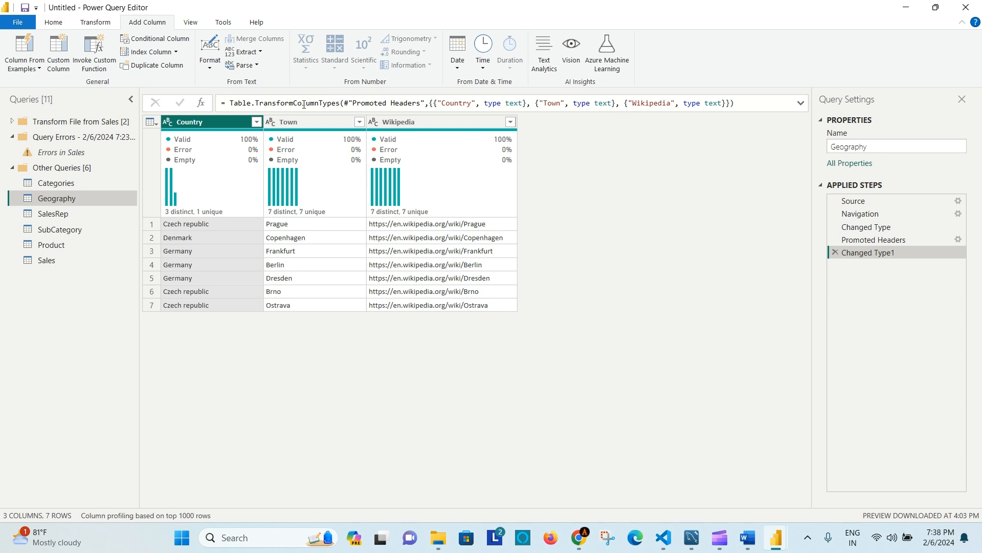
left_click(176, 52)
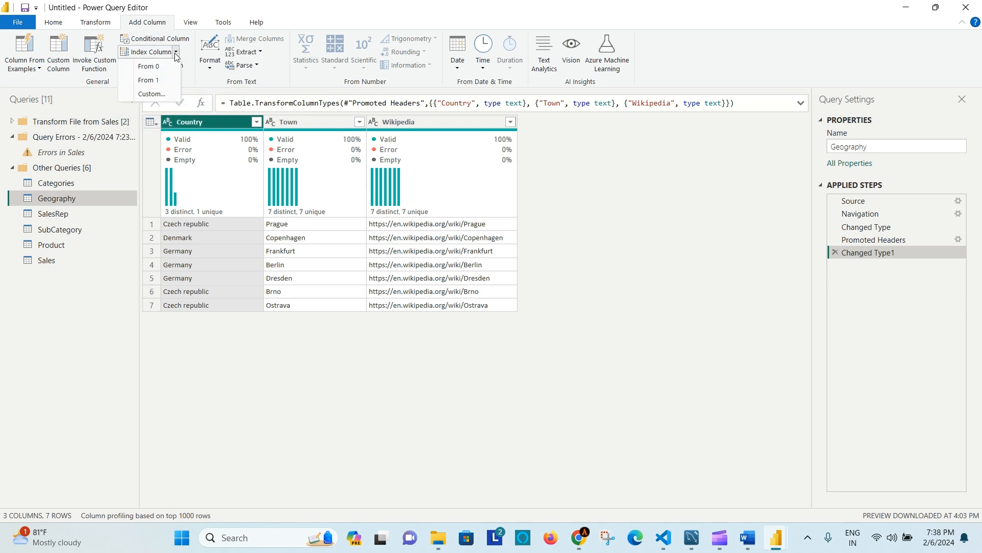
left_click(154, 85)
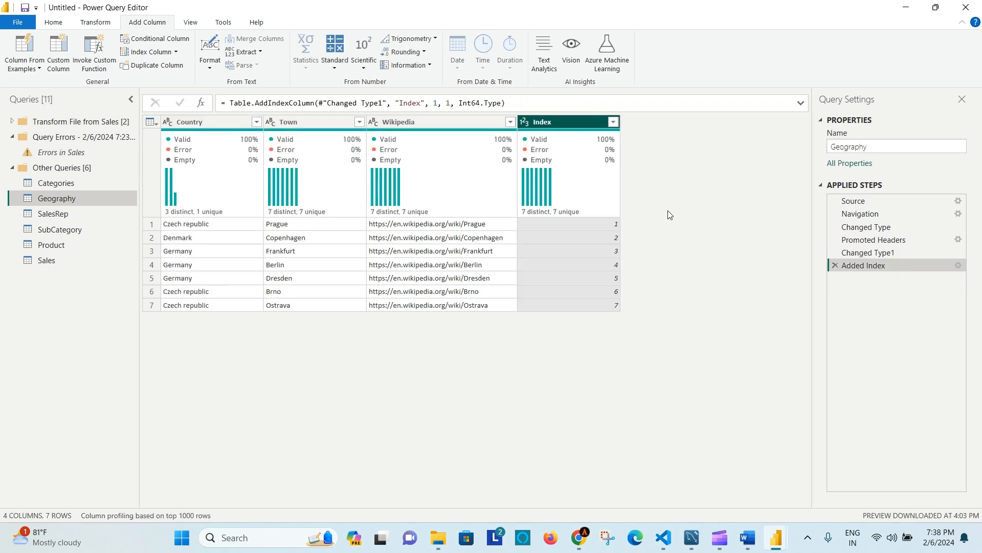
double_click(563, 122)
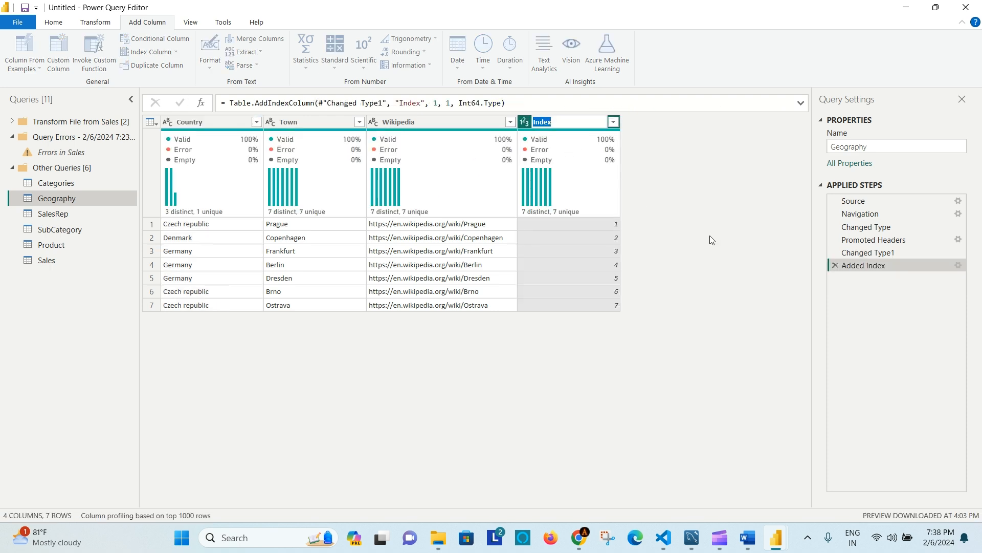
type("GeoKey")
key("Return")
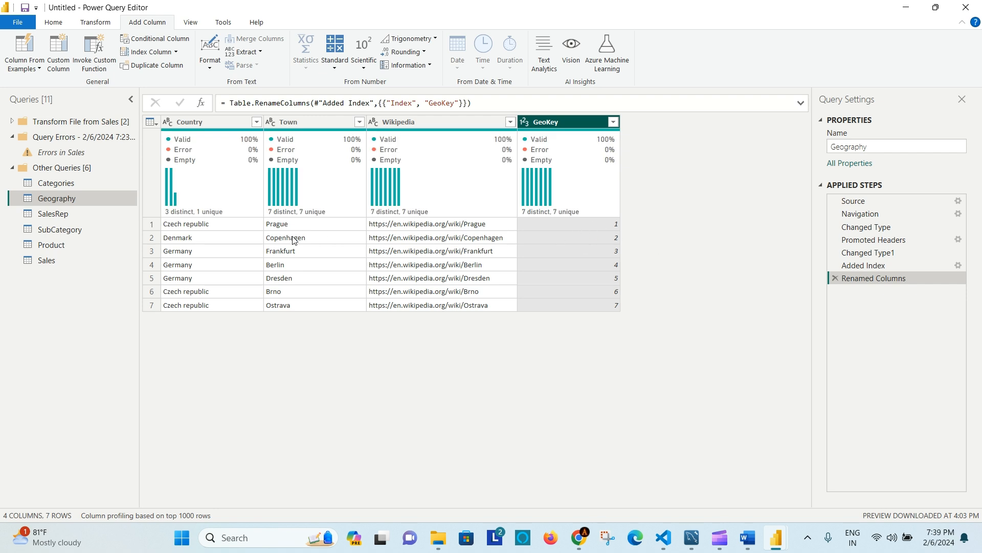
Compare the Country and Town columns in the Geography query with the combined values in the Location column of Sales.
left_click(196, 127)
left_click(291, 125)
left_click(215, 125)
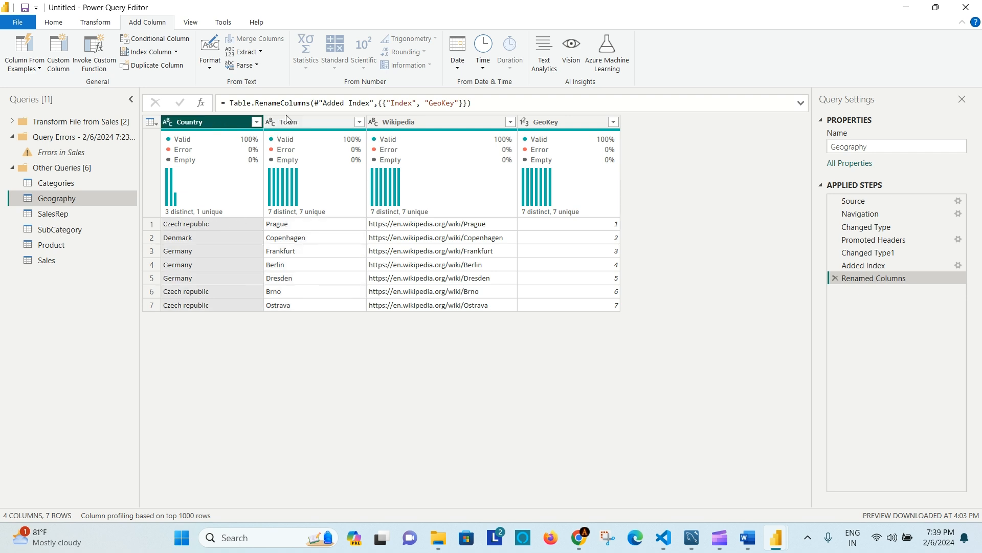
left_click(294, 125)
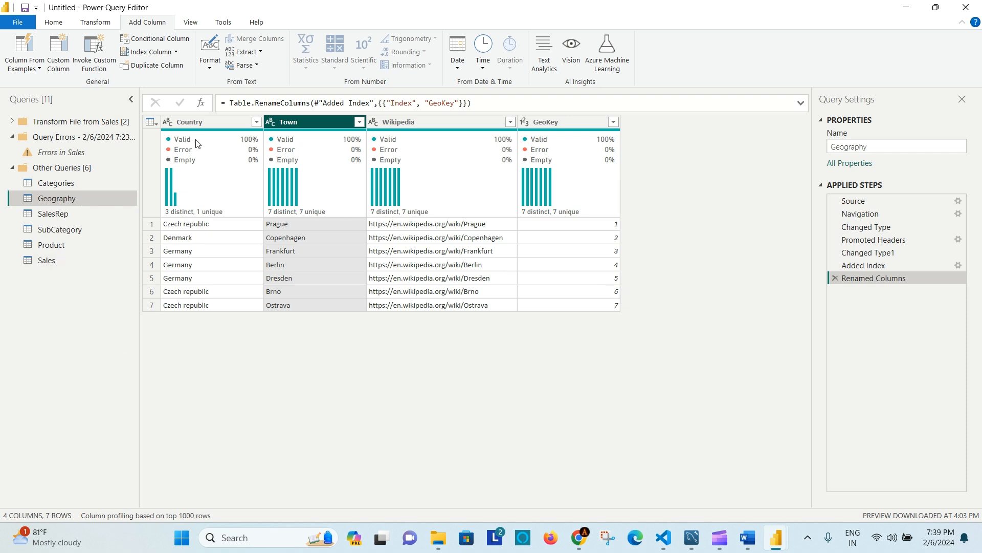
left_click(192, 122)
left_click(287, 124)
left_click(64, 260)
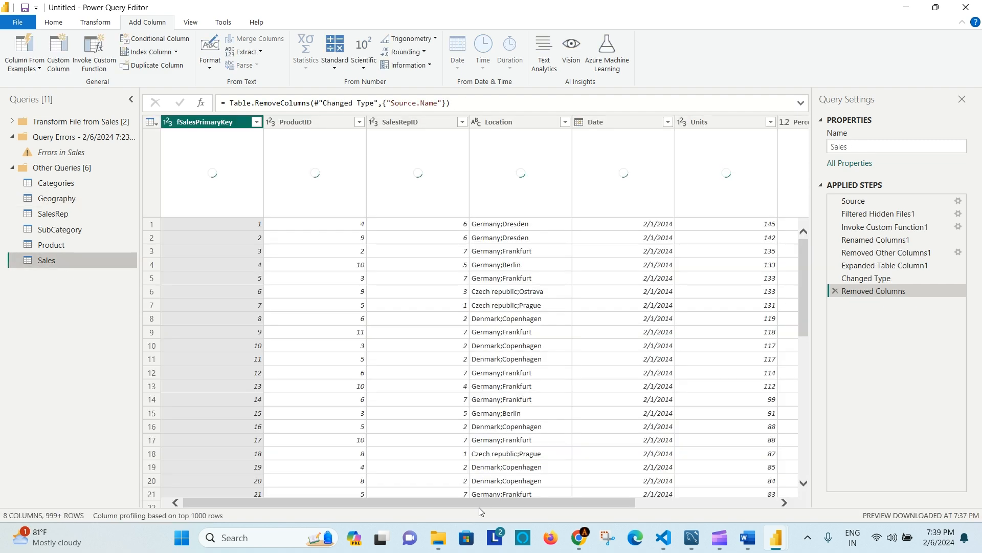
left_click_drag(479, 504, 509, 500)
left_click(476, 124)
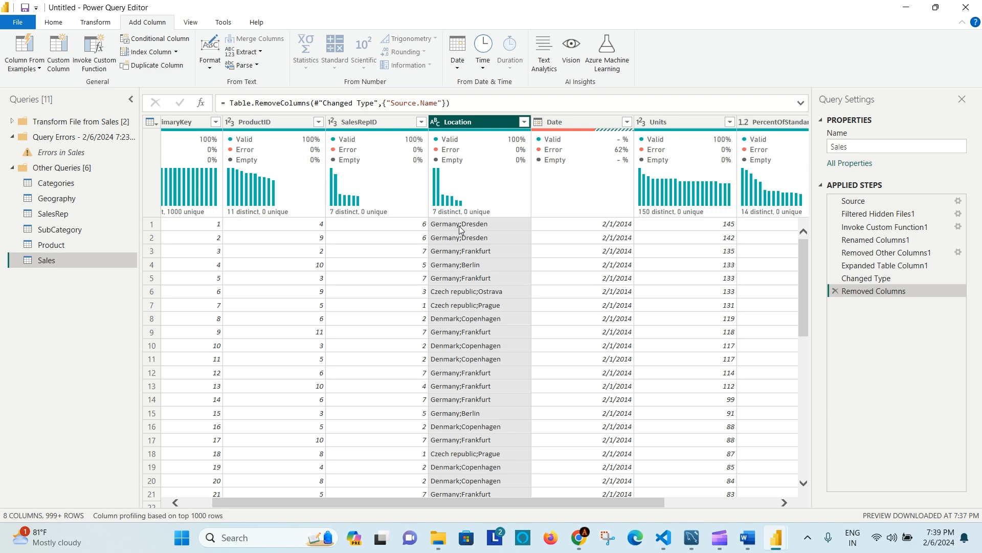
scroll(486, 317, "down", 5)
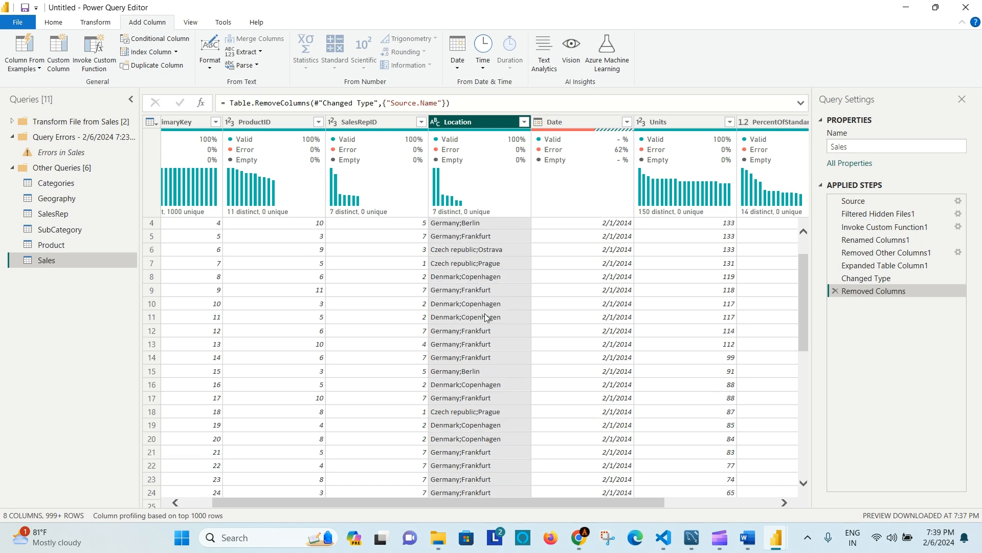
scroll(487, 317, "up", 5)
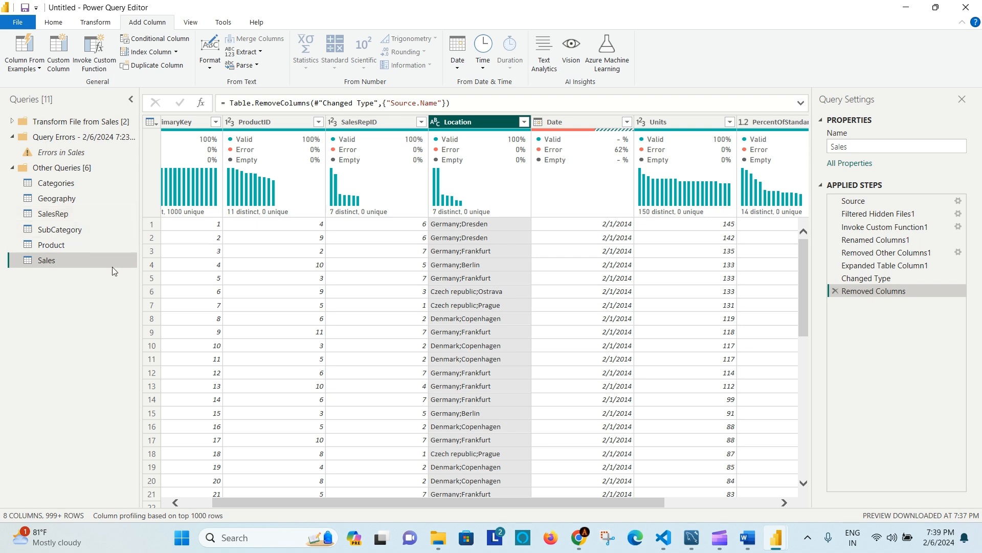
Examine in the Geography query how the GeoKey values 1, 7 and 4 correspond to their Country and Town combinations.
left_click(84, 200)
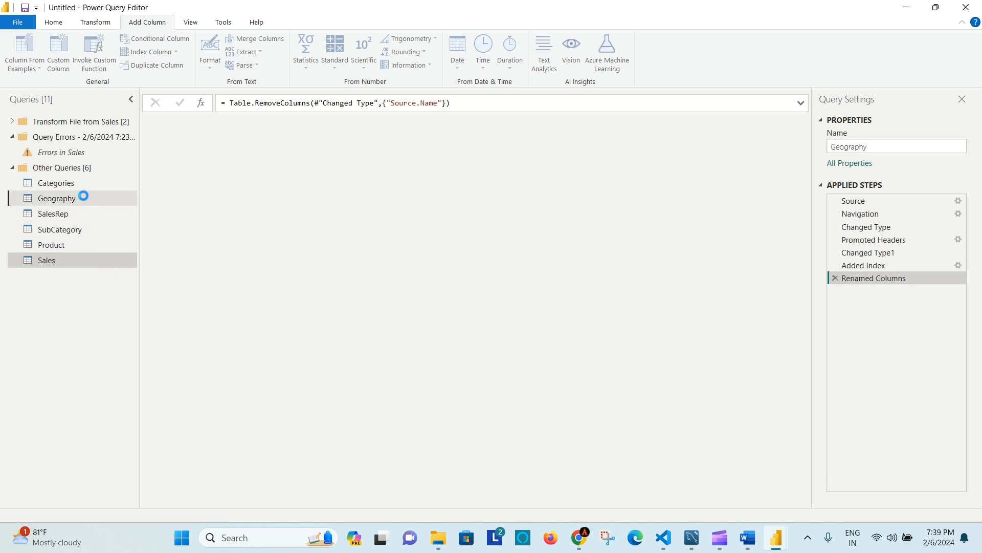
left_click(560, 121)
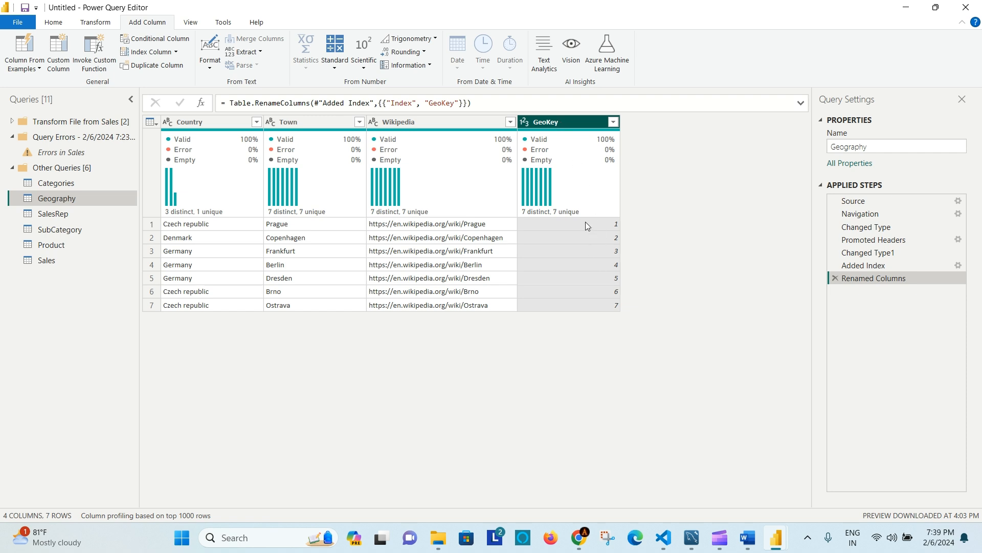
left_click(196, 123)
left_click(286, 123)
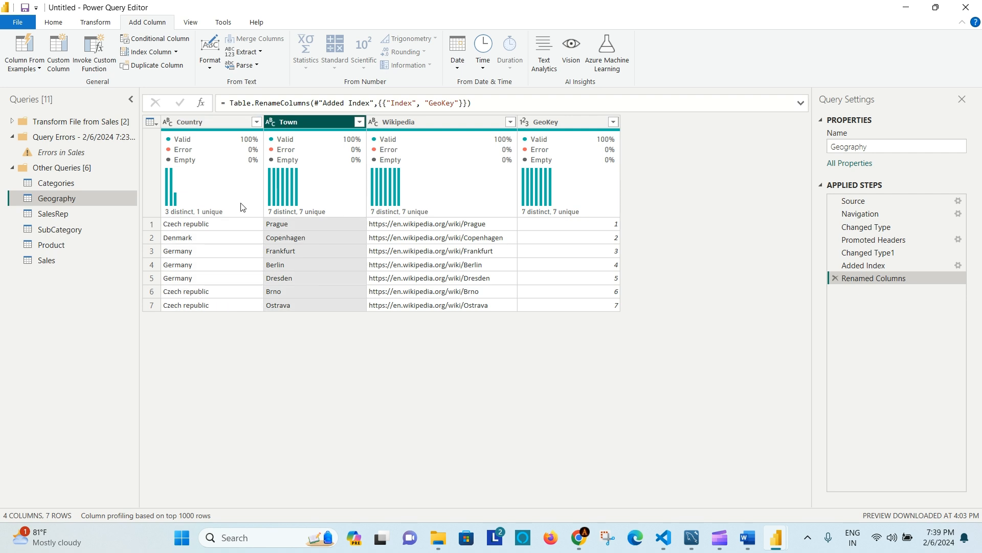
left_click(186, 229)
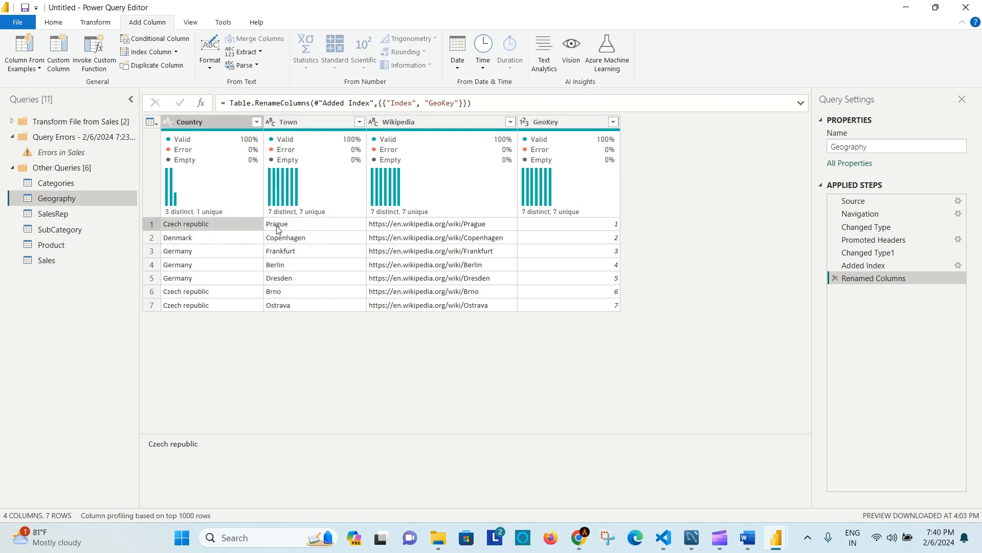
left_click(279, 229)
left_click(216, 229)
left_click(290, 228)
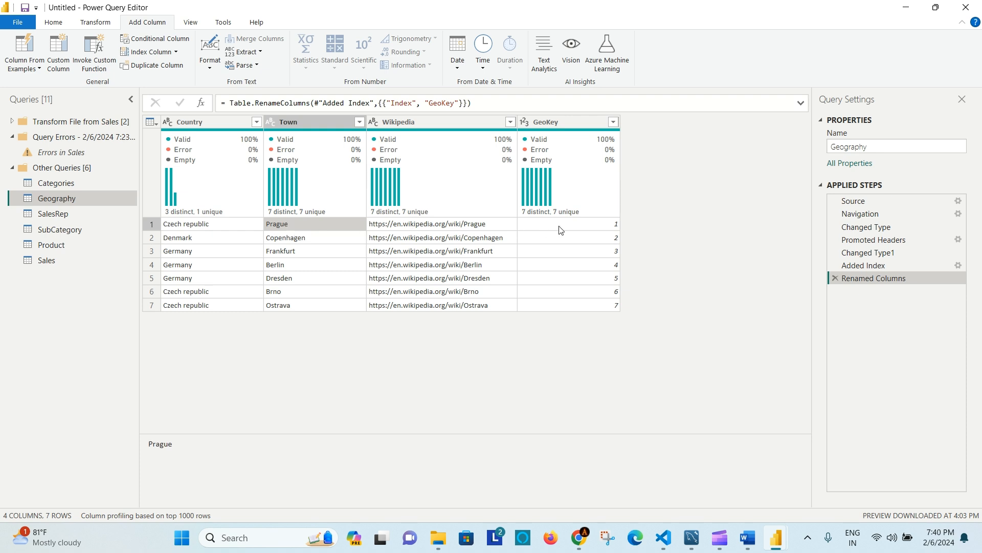
left_click(586, 228)
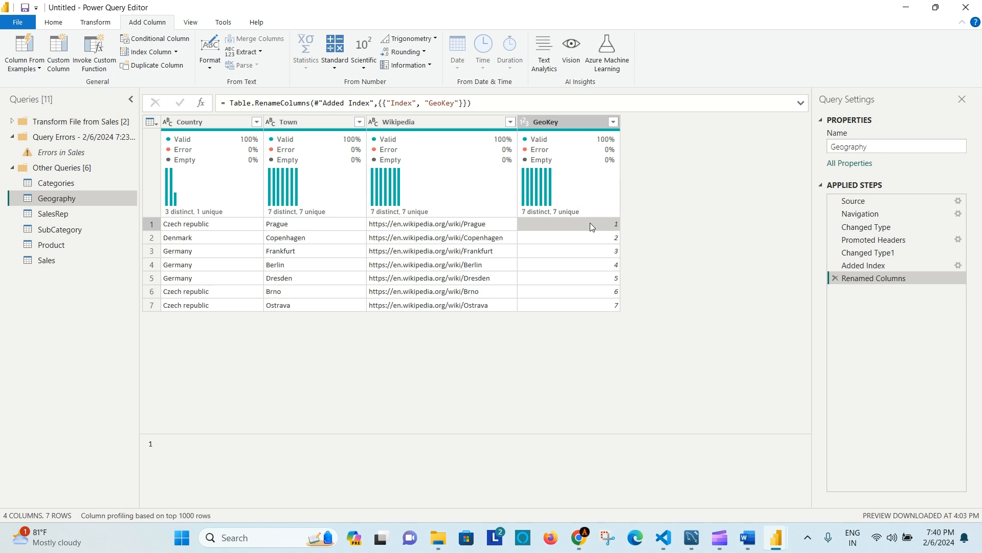
left_click(190, 228)
left_click(277, 226)
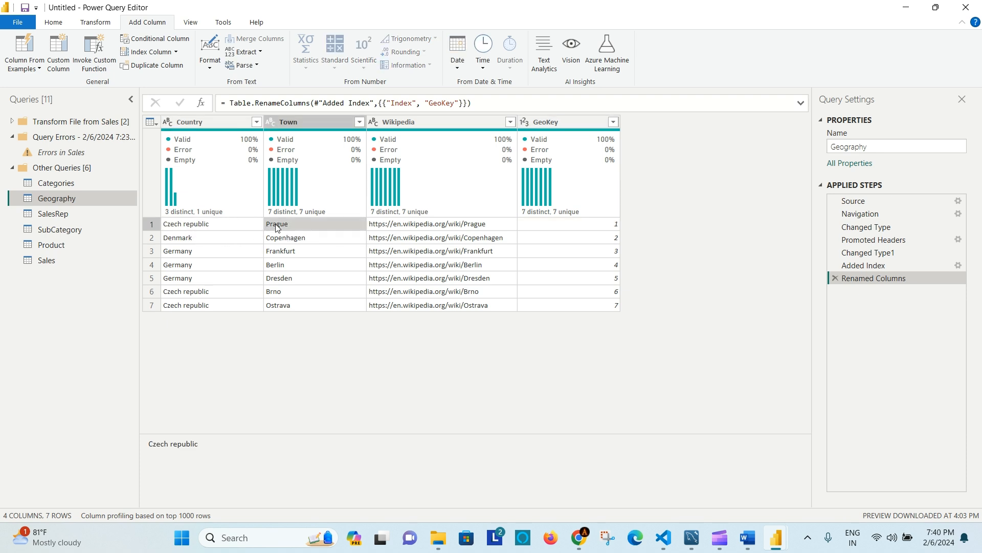
left_click(606, 305)
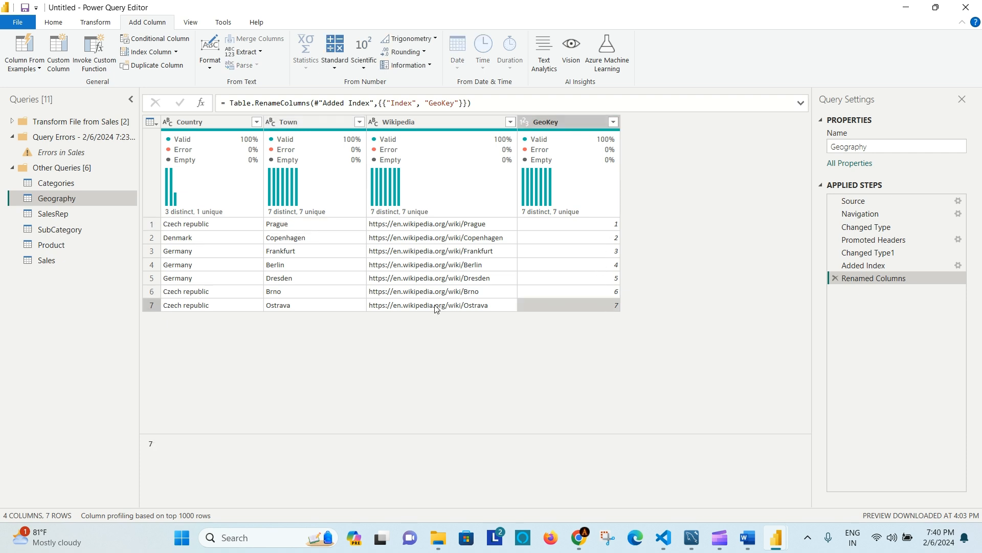
left_click(211, 306)
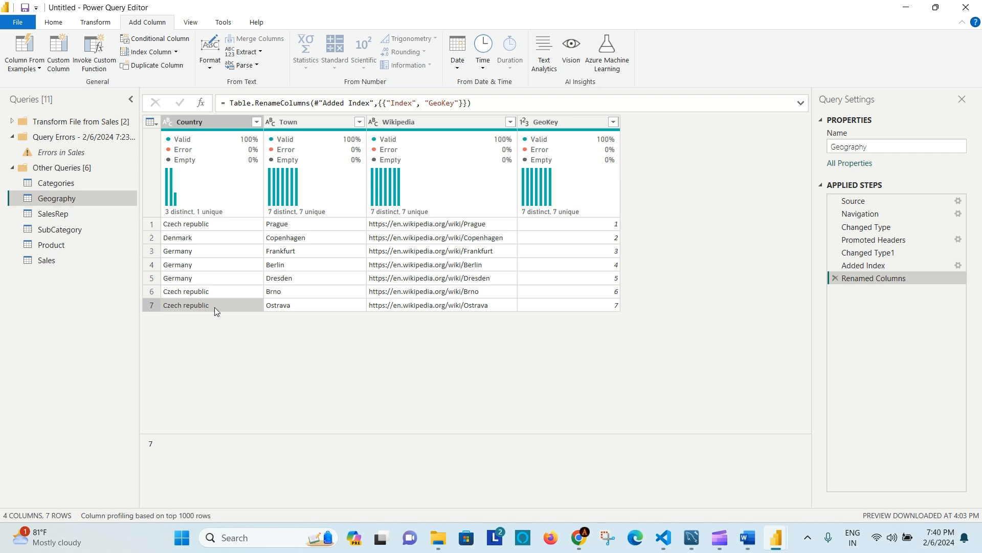
left_click(295, 306)
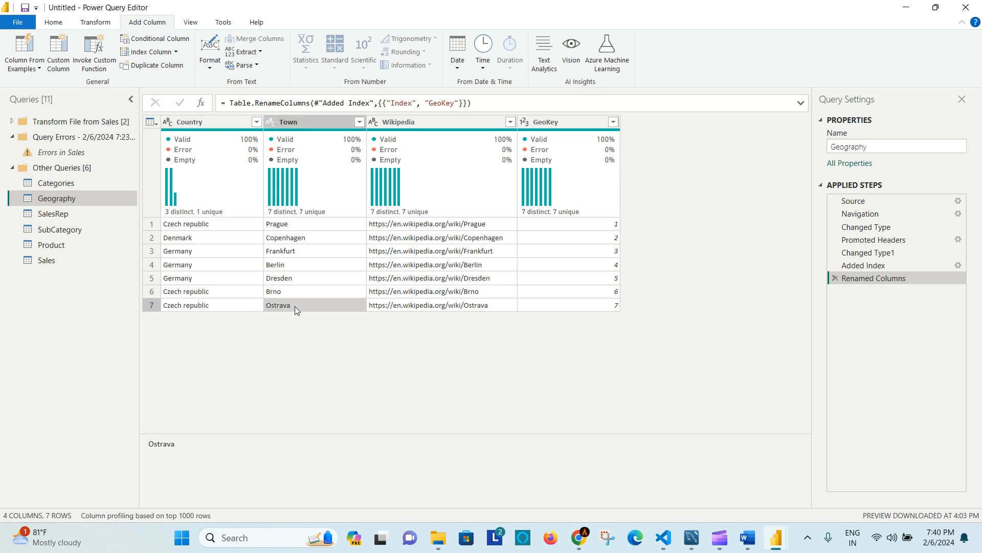
left_click(198, 265)
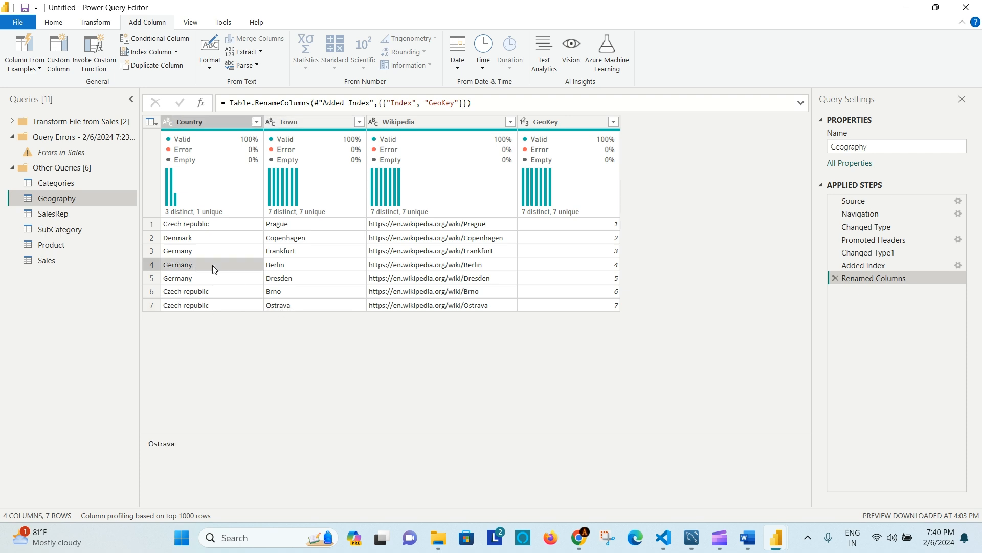
left_click(289, 266)
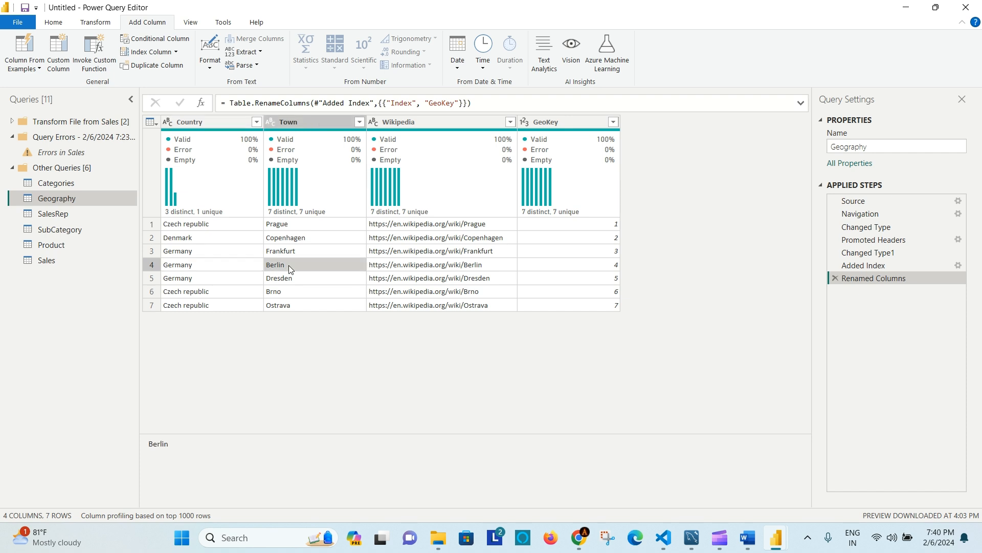
left_click(604, 268)
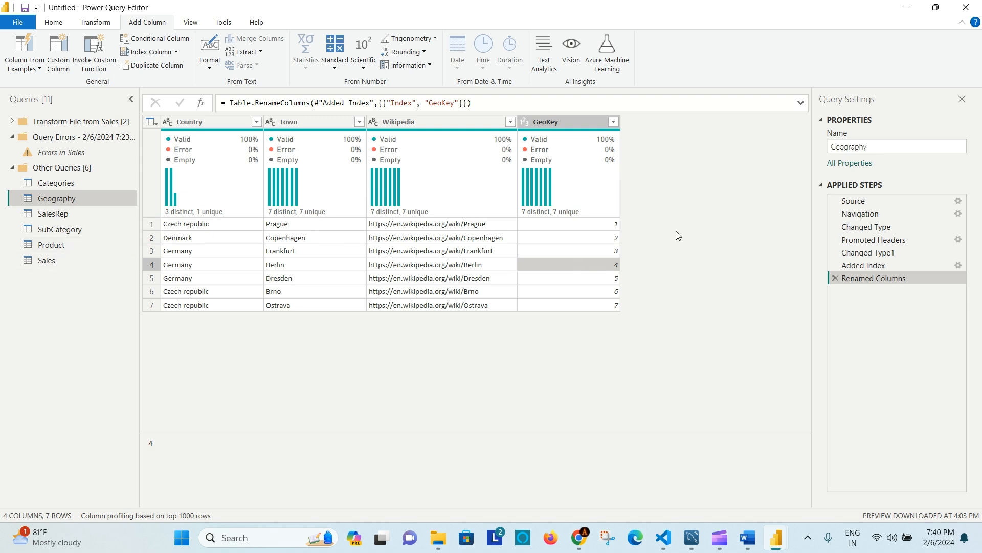
Select the Location column in the Sales query for a column transformation.
left_click(72, 259)
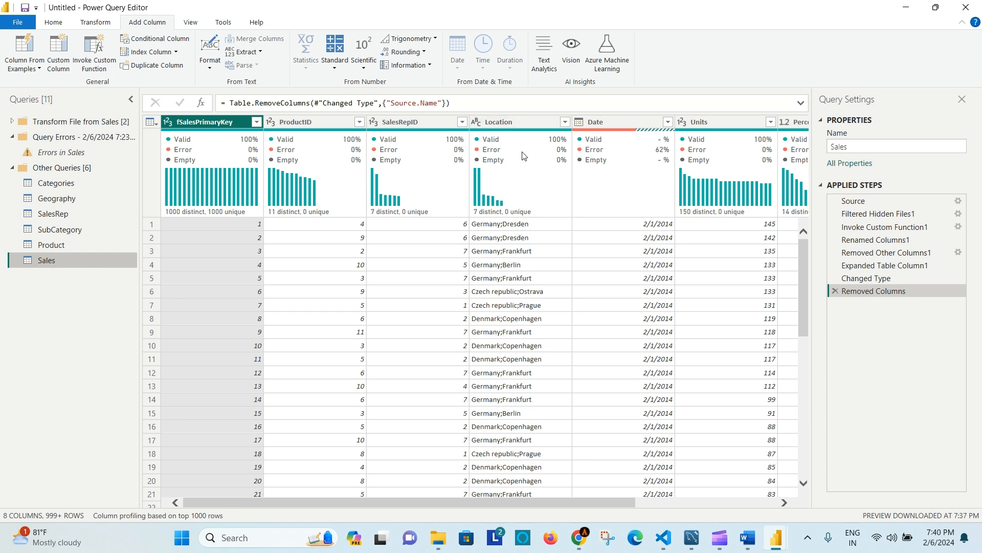
left_click(515, 121)
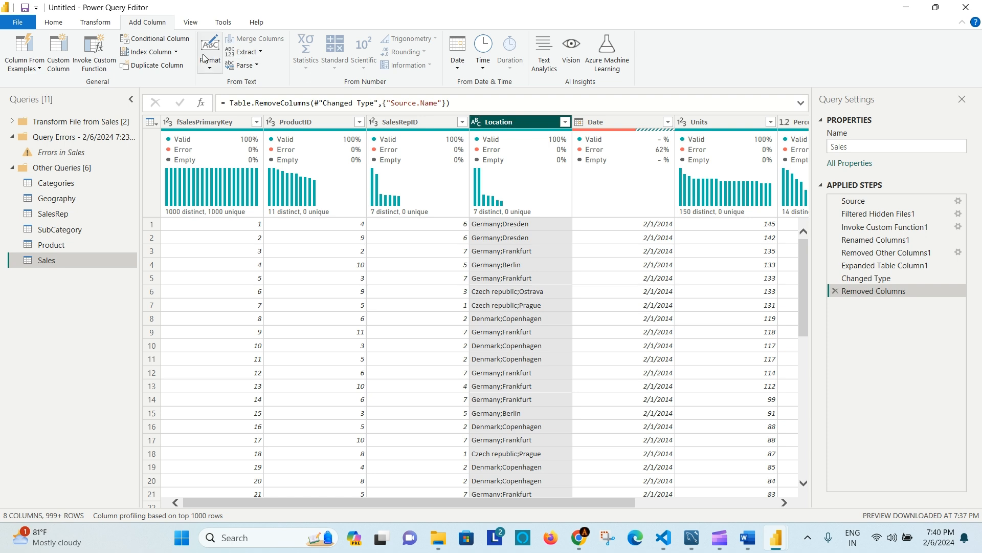
left_click(54, 22)
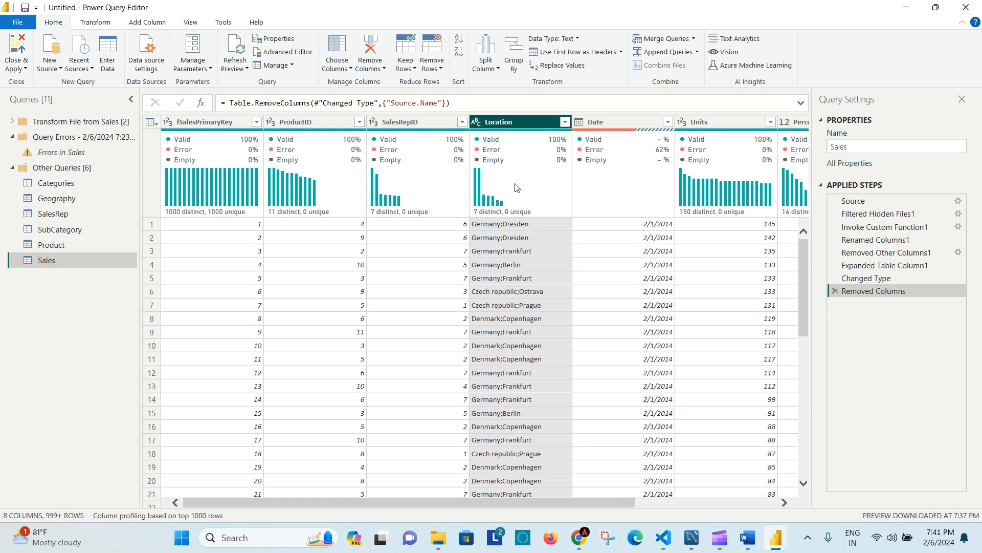
Split the Location column by semicolon at each occurrence of the delimiter.
left_click(498, 69)
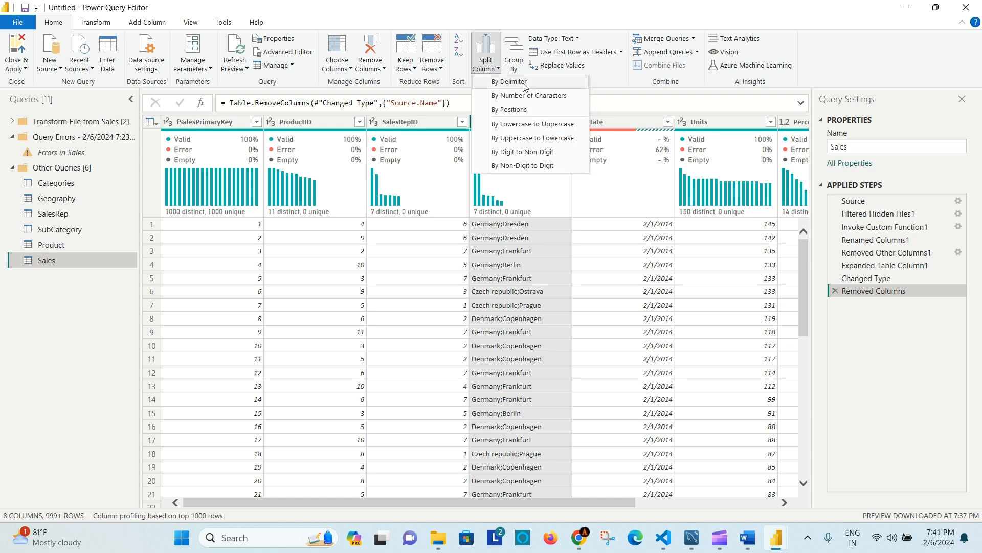
left_click(519, 82)
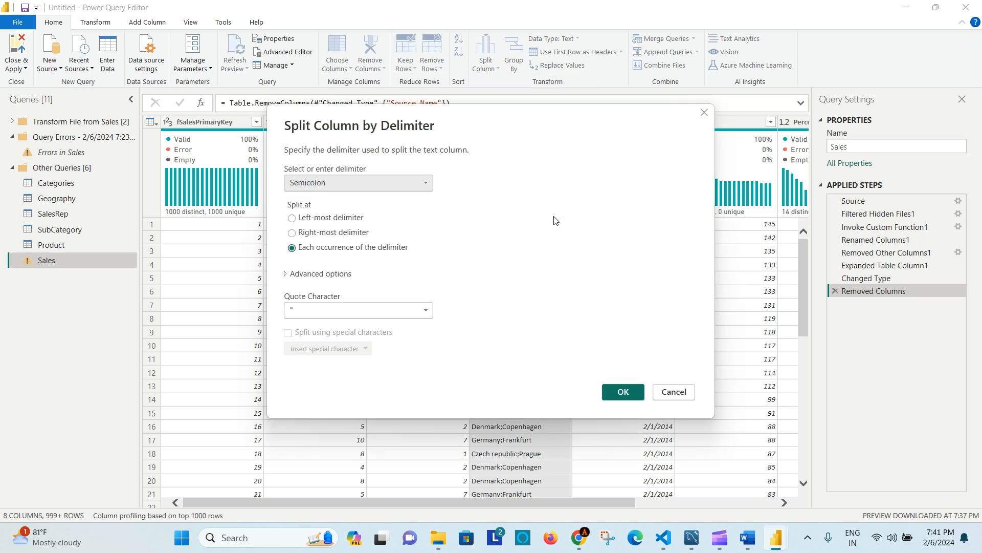
left_click(379, 184)
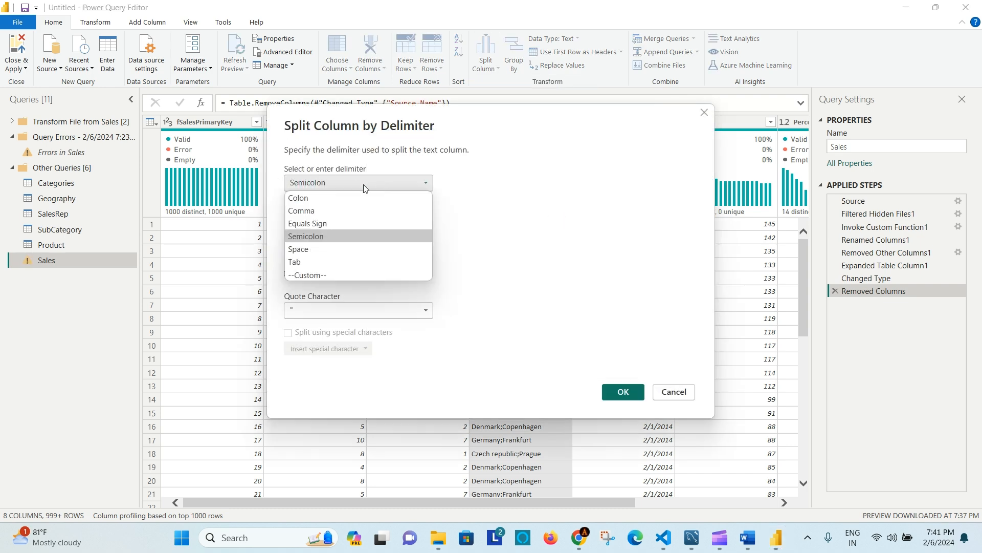
left_click(501, 235)
left_click(292, 249)
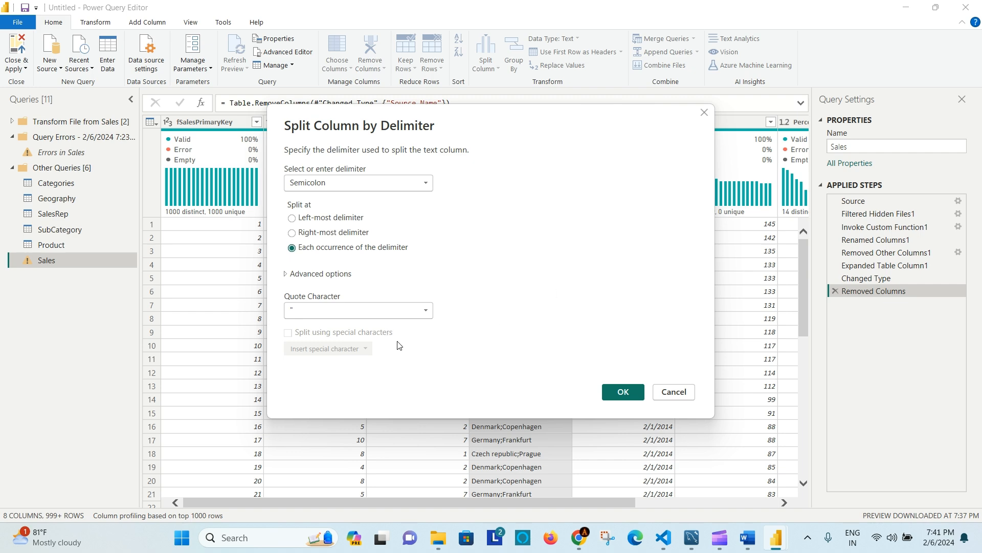
left_click(623, 392)
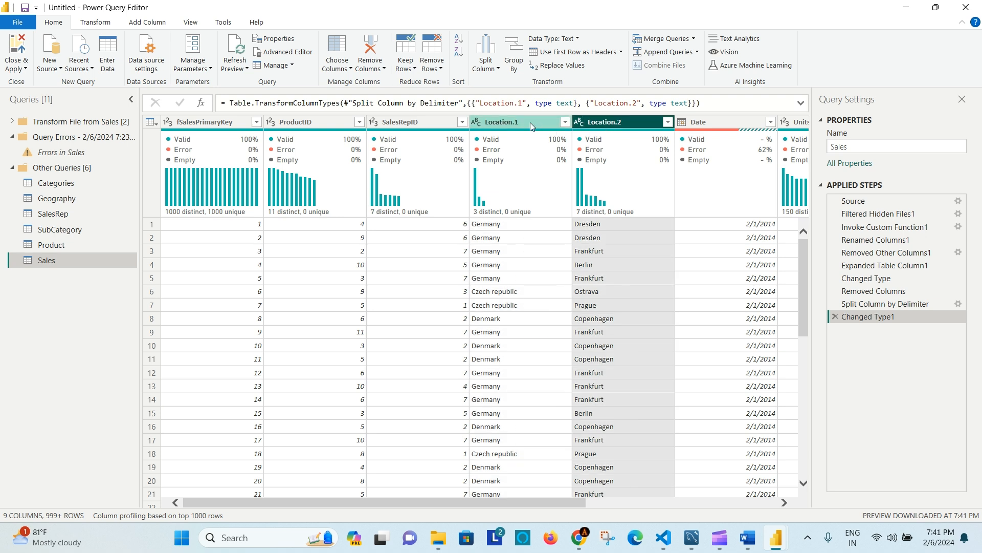
Rename the split columns Location.1 and Location.2 as Country and Town.
left_click(609, 122)
double_click(520, 119)
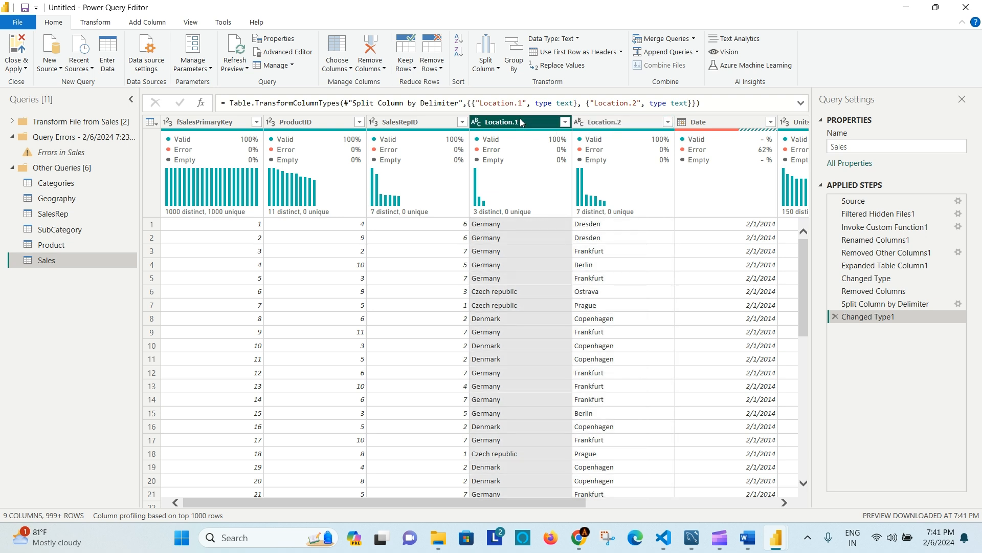
type("Coun")
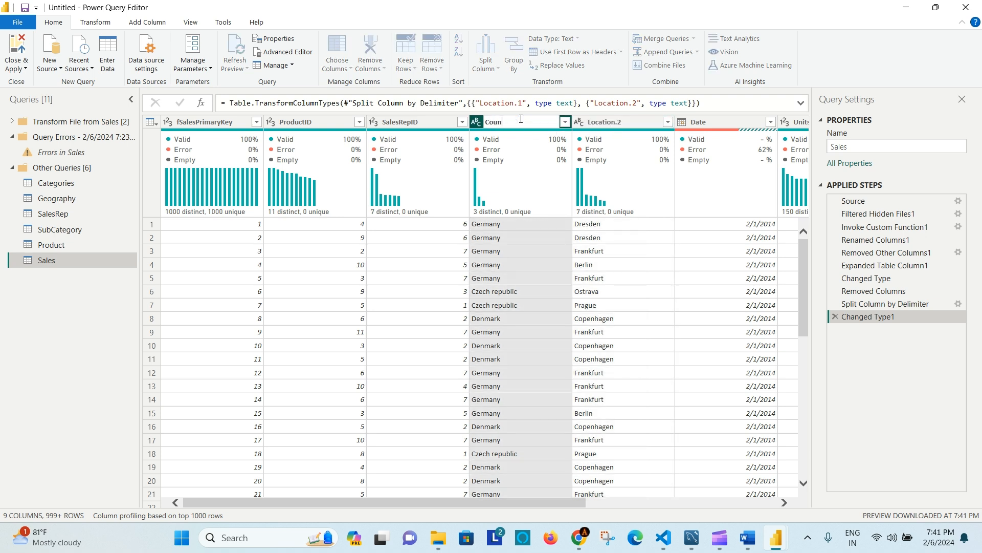
type("try")
key("Return")
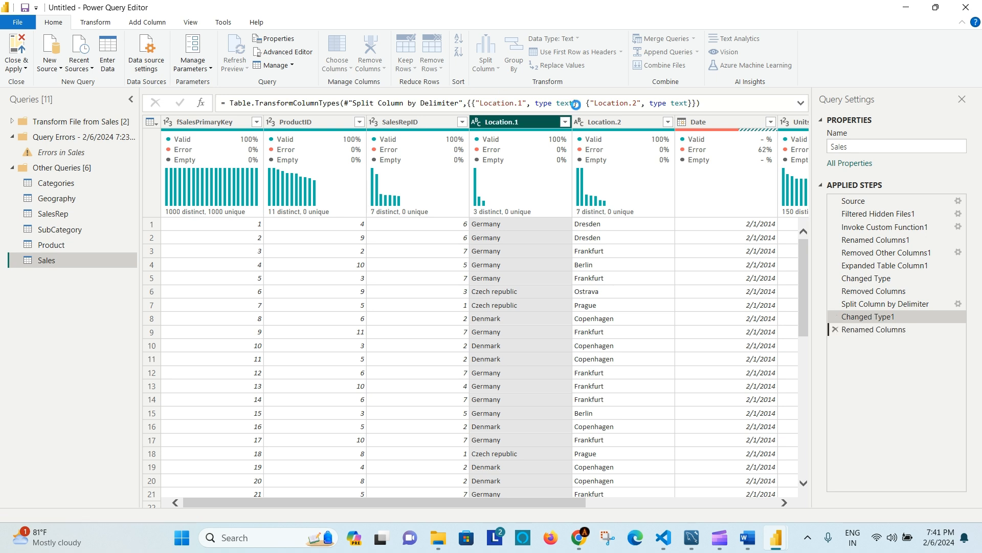
double_click(608, 122)
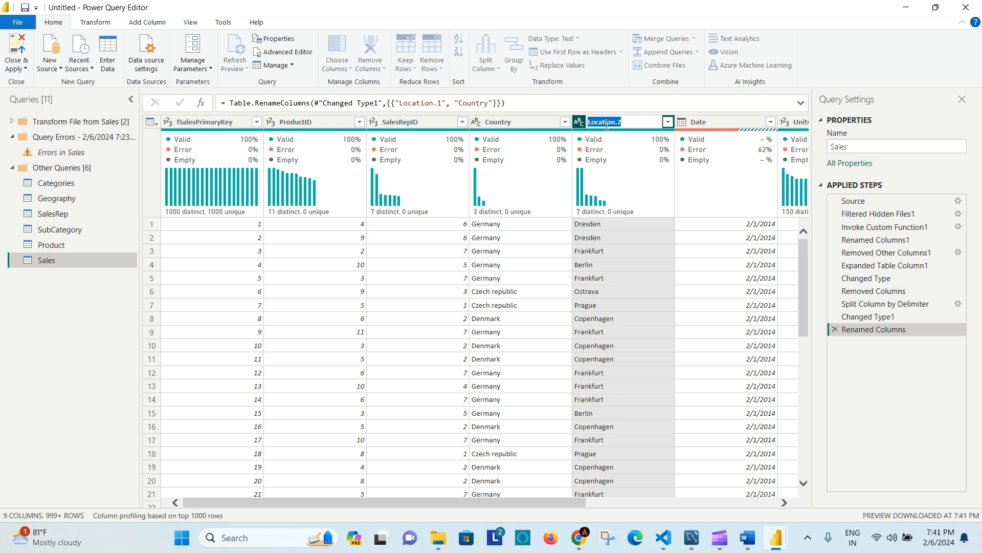
type("T")
key("Escape")
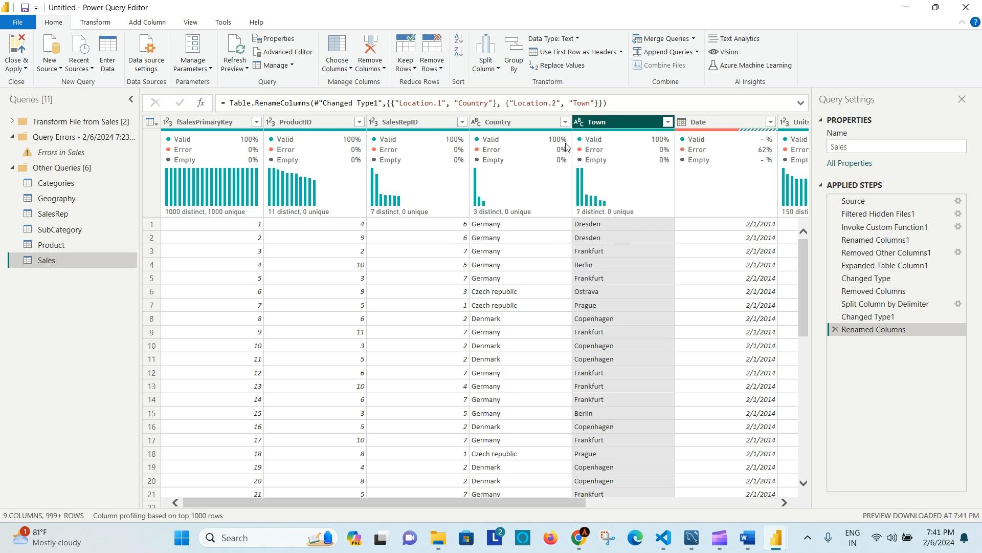
left_click(771, 122)
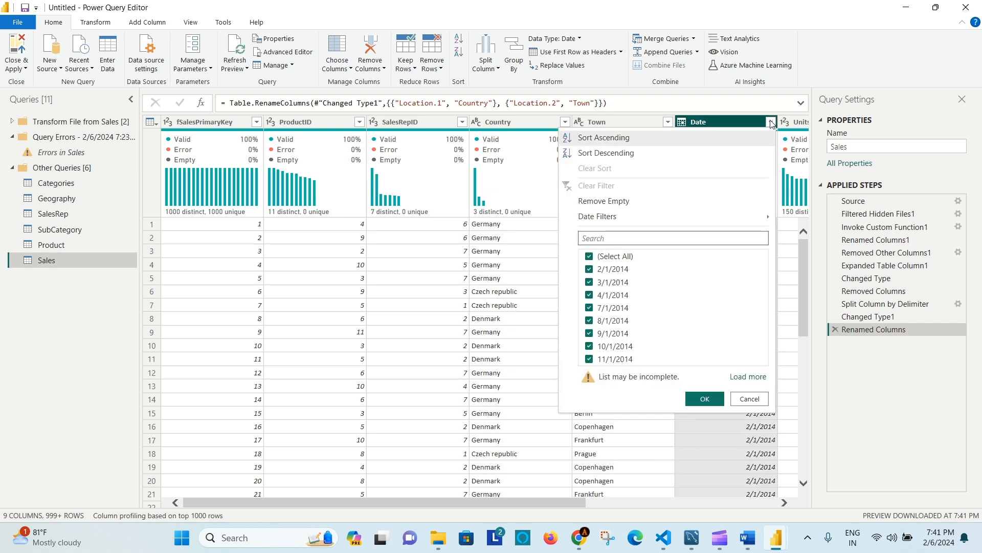
left_click(771, 122)
left_click(771, 122)
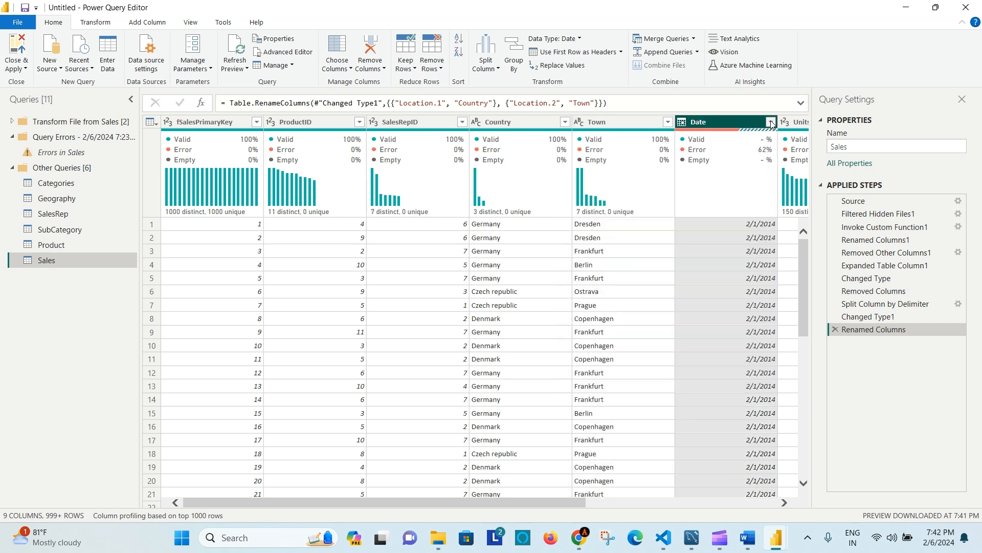
left_click(771, 122)
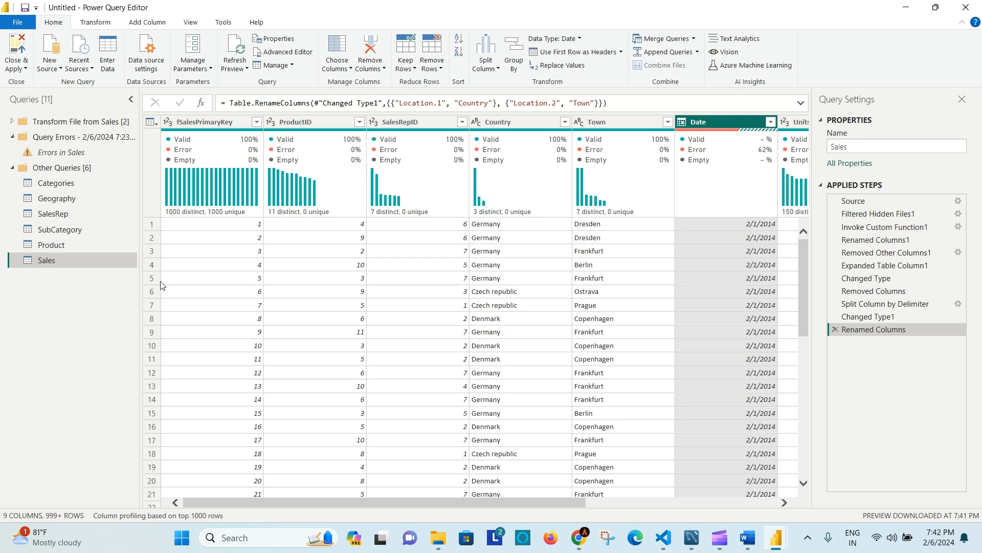
scroll(538, 505, "right", 3)
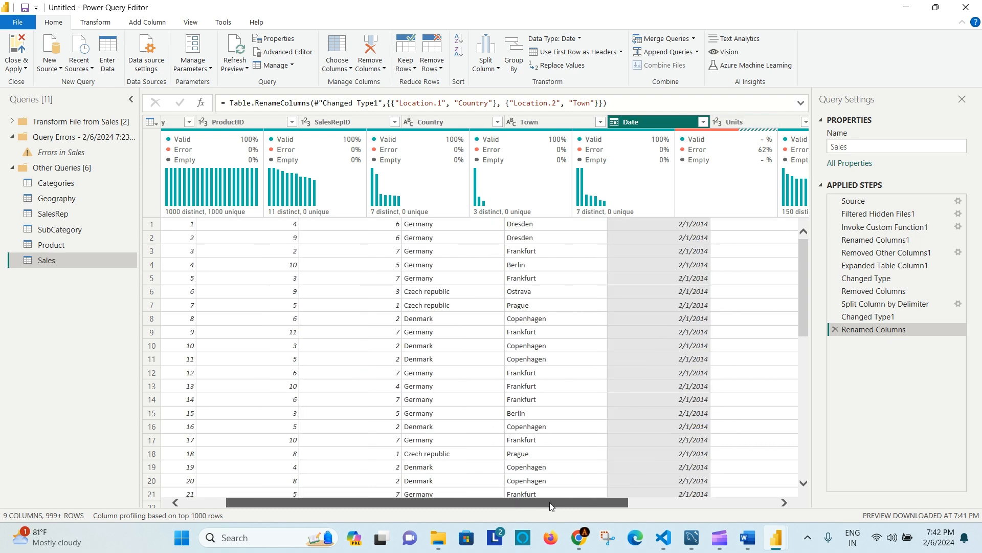
left_click(555, 123)
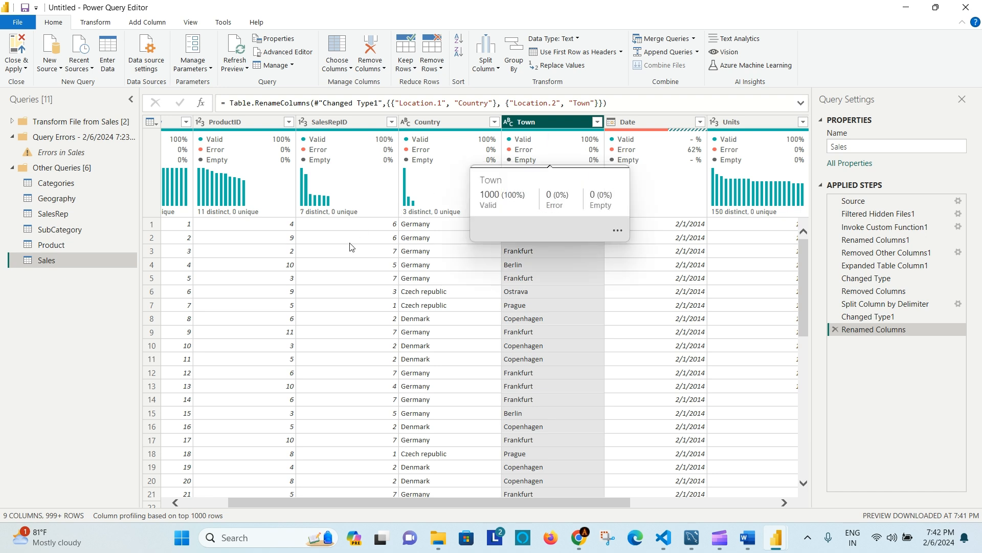
Merge the Geography query into Sales, matching on the Country and Town columns of both tables with a Left Outer join.
left_click(695, 39)
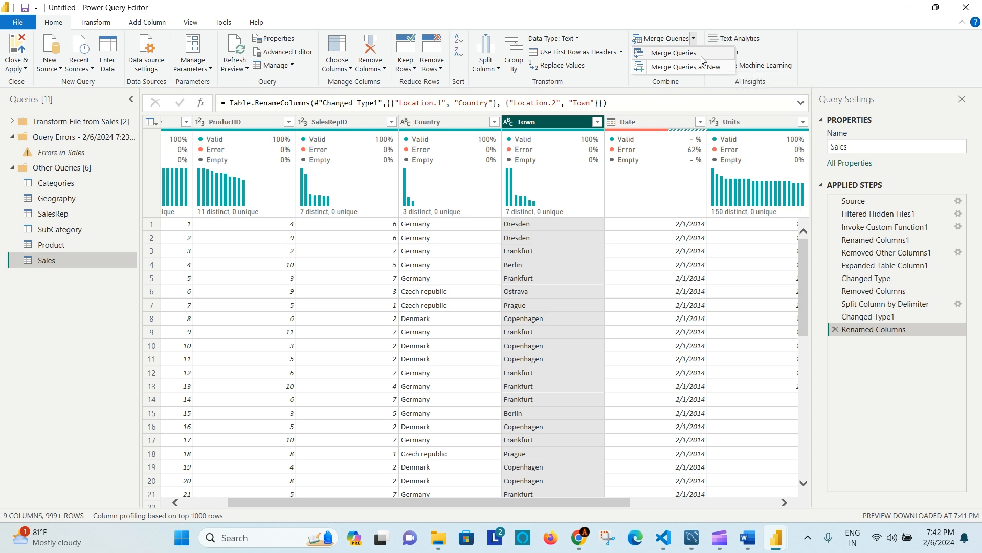
left_click(675, 54)
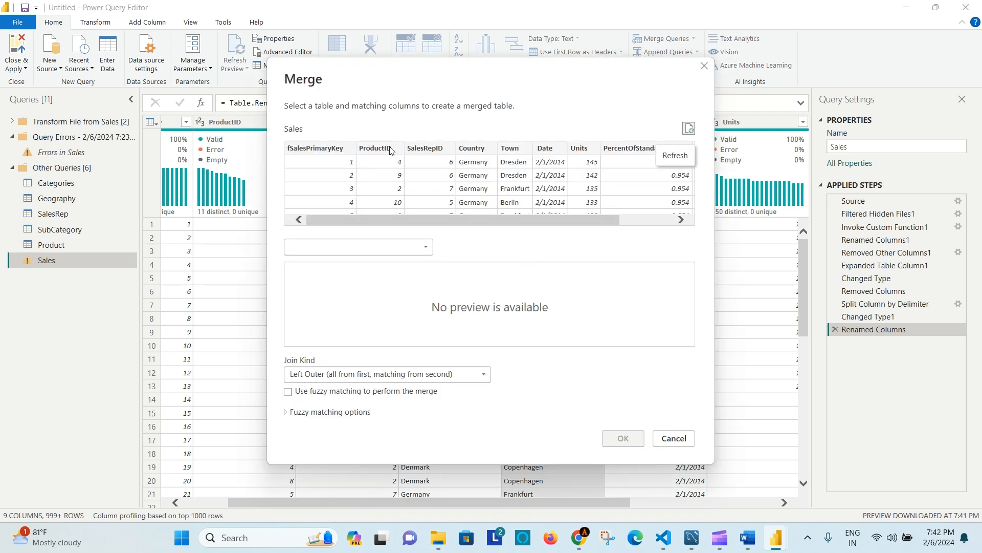
left_click(425, 246)
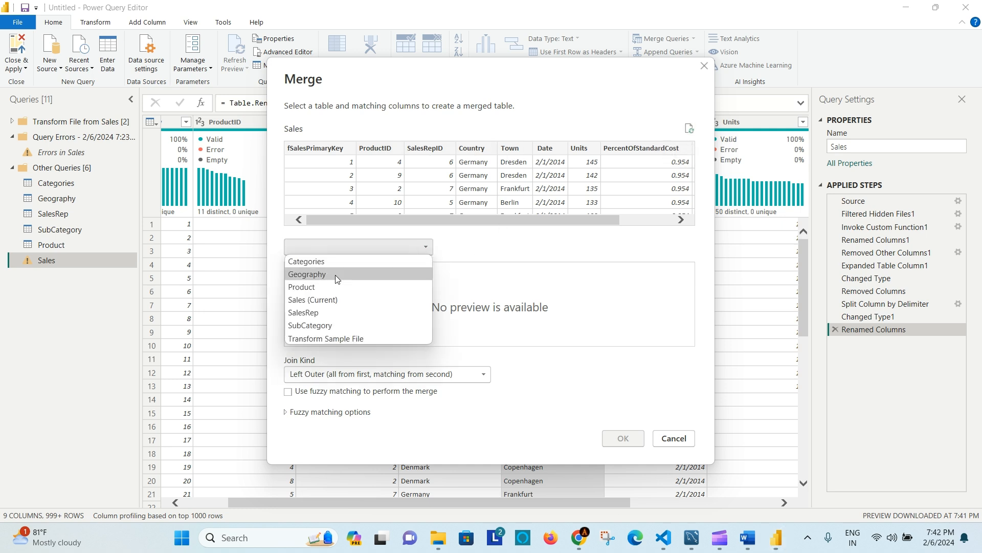
left_click(327, 275)
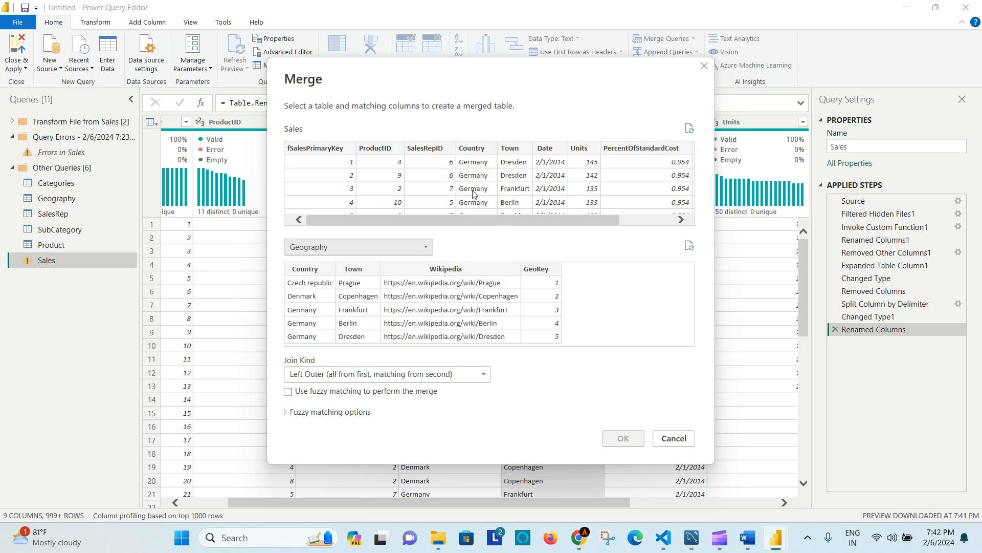
left_click(480, 149)
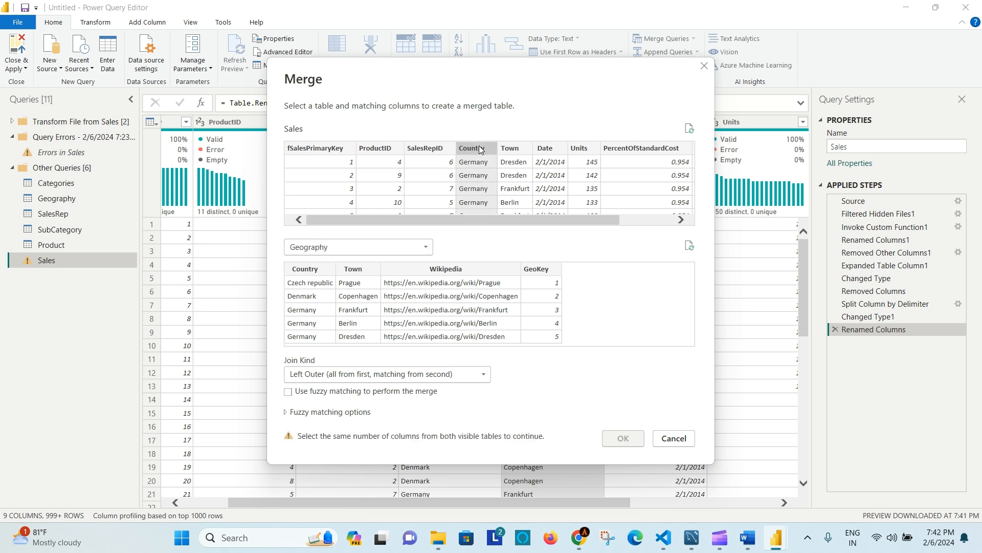
left_click(513, 149, "ctrl")
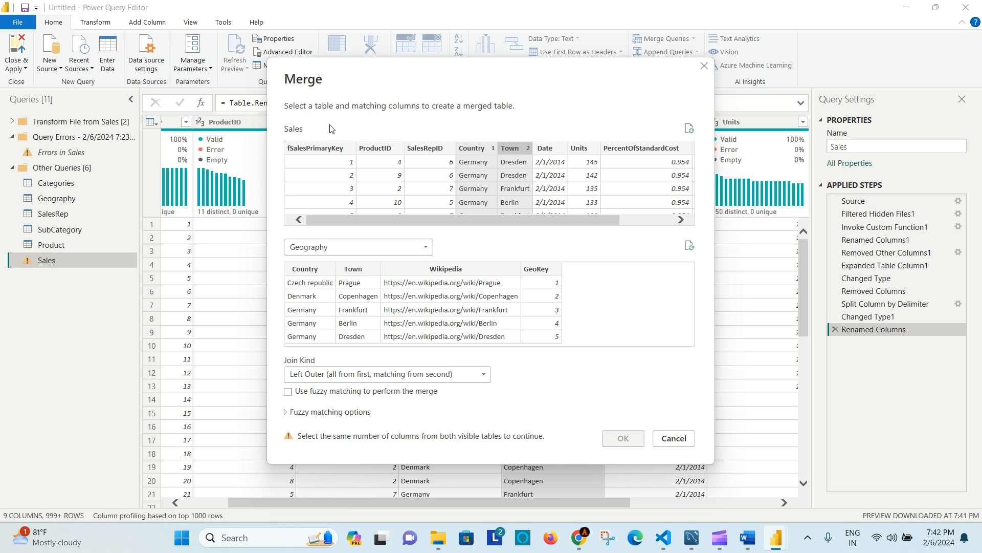
left_click(304, 269)
left_click(368, 269, "ctrl")
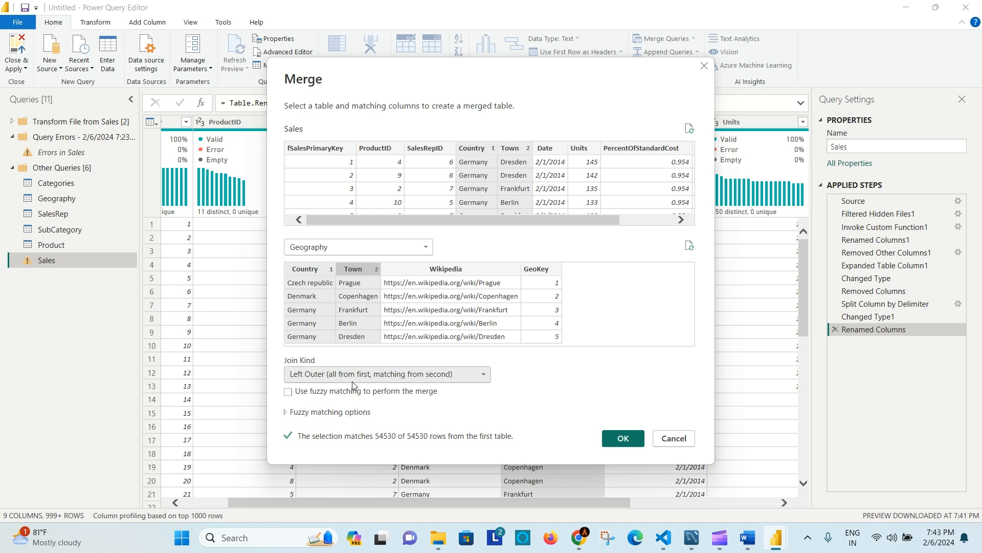
left_click(475, 381)
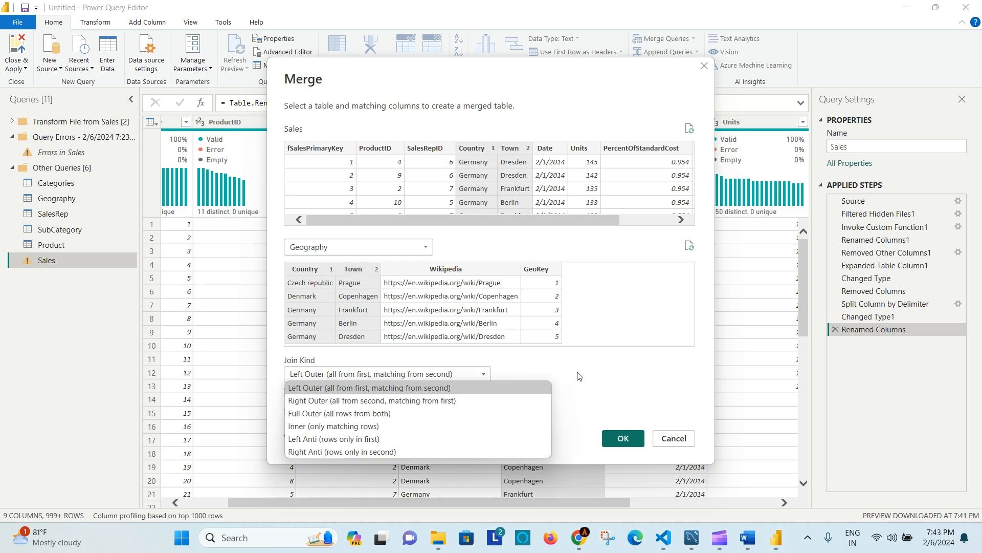
left_click(596, 380)
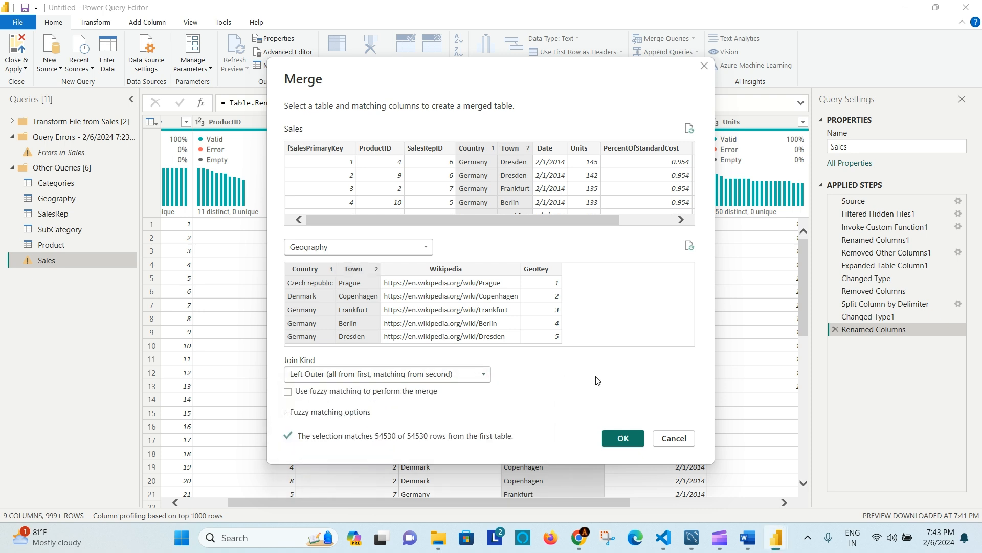
left_click(624, 439)
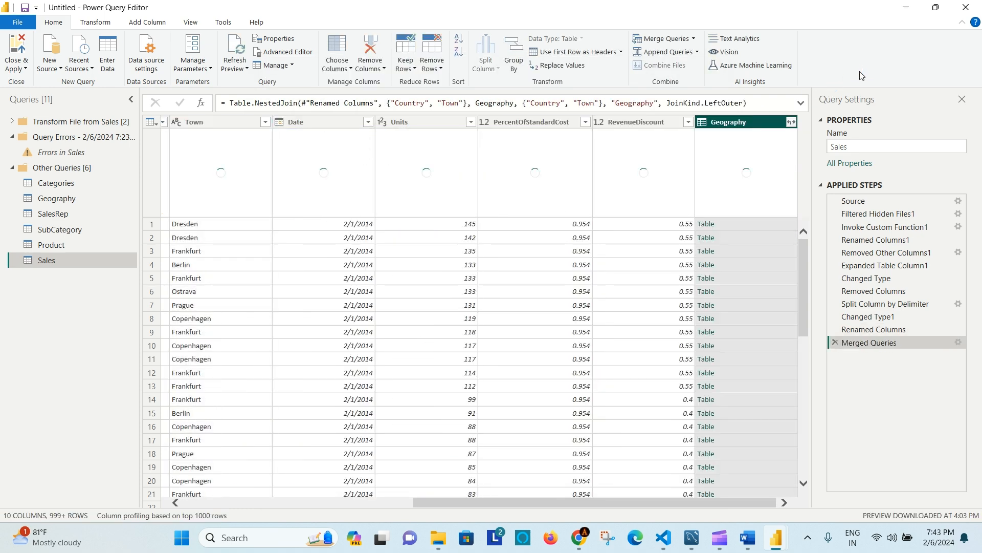
Expand the merged Geography column to GeoKey only, excluding Country, Town and Wikipedia and keeping the original column name as prefix.
left_click_drag(694, 502, 729, 502)
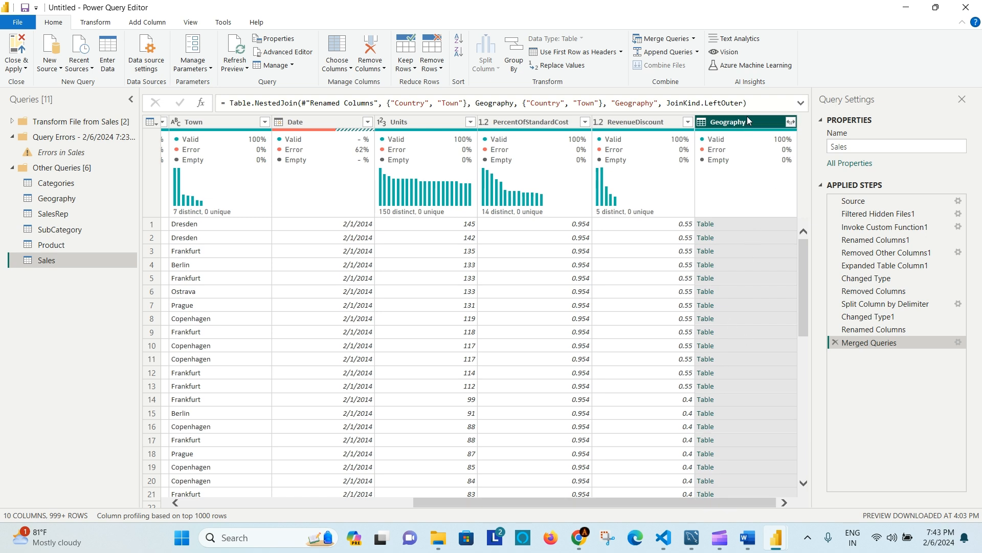
left_click(791, 123)
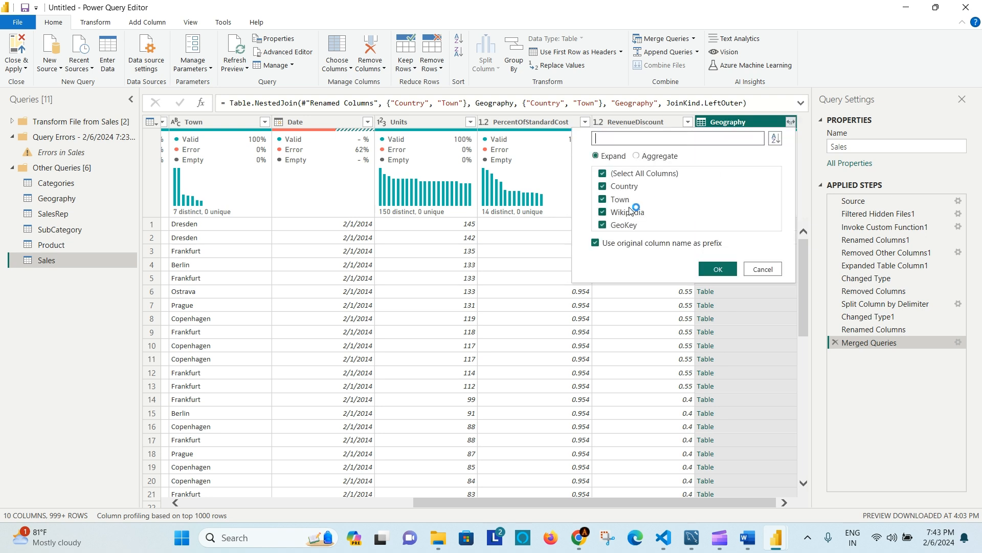
left_click(603, 187)
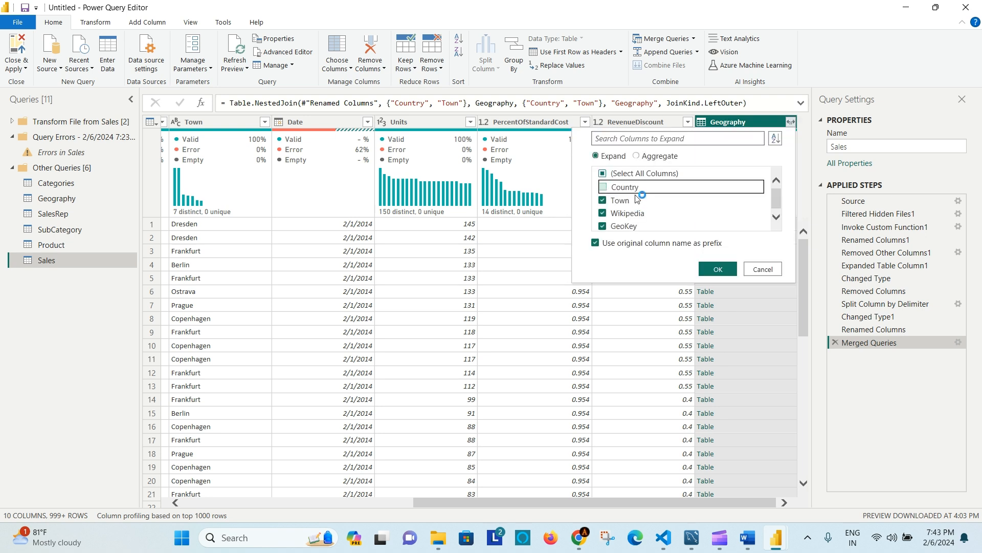
left_click(644, 204)
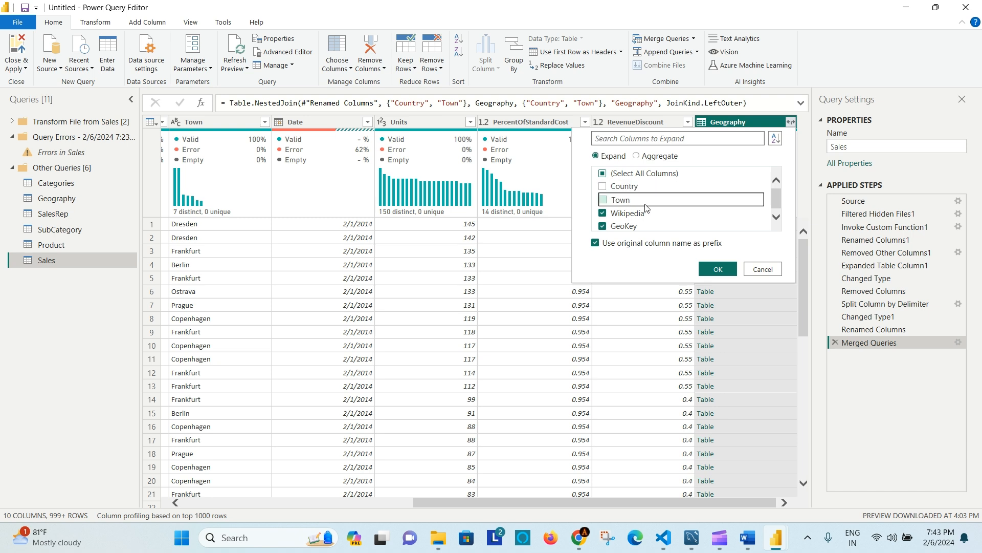
left_click(637, 212)
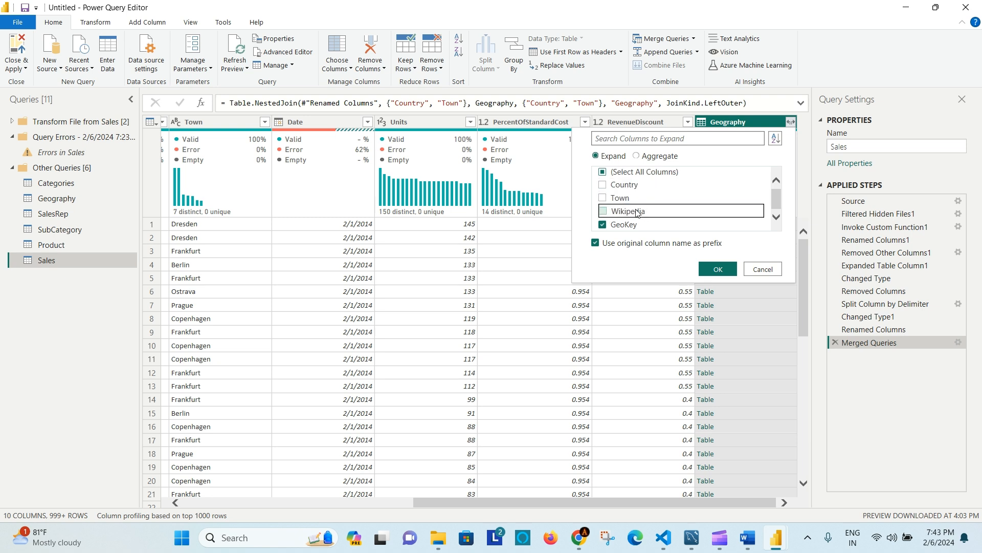
left_click(718, 270)
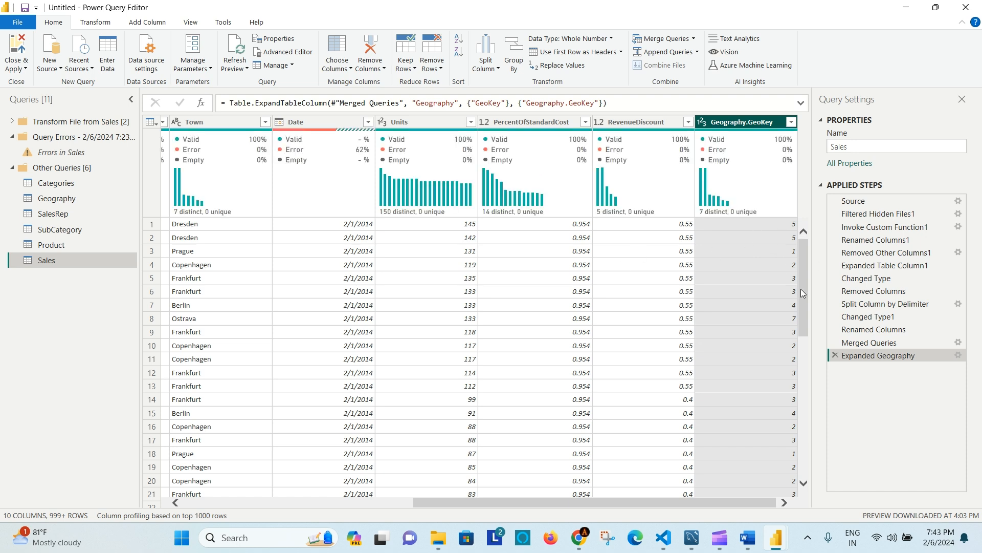
Rename the Geography.GeoKey column as GeoKey.
double_click(753, 122)
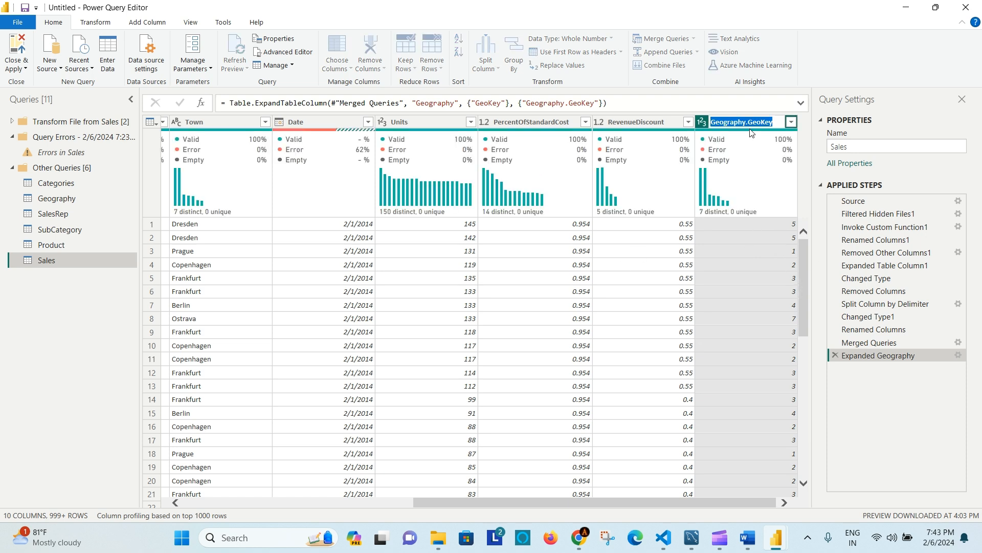
left_click(749, 123)
key("BackSpace")
key("BackSpace")
key("BackSpace")
key("BackSpace")
key("BackSpace")
key("BackSpace")
key("BackSpace")
key("BackSpace")
key("BackSpace")
key("BackSpace")
key("Return")
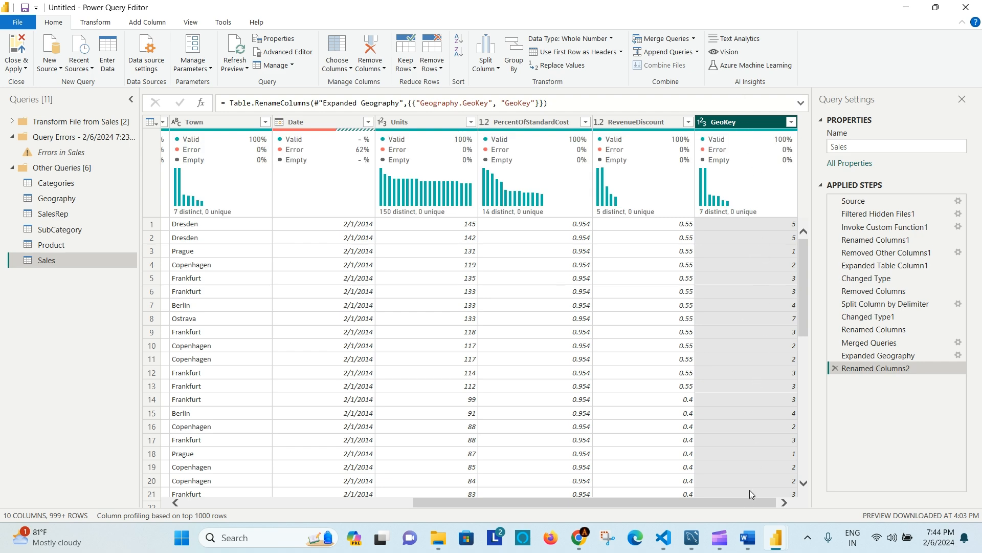
Remove the Country and Town columns from the Sales query.
left_click_drag(742, 504, 602, 504)
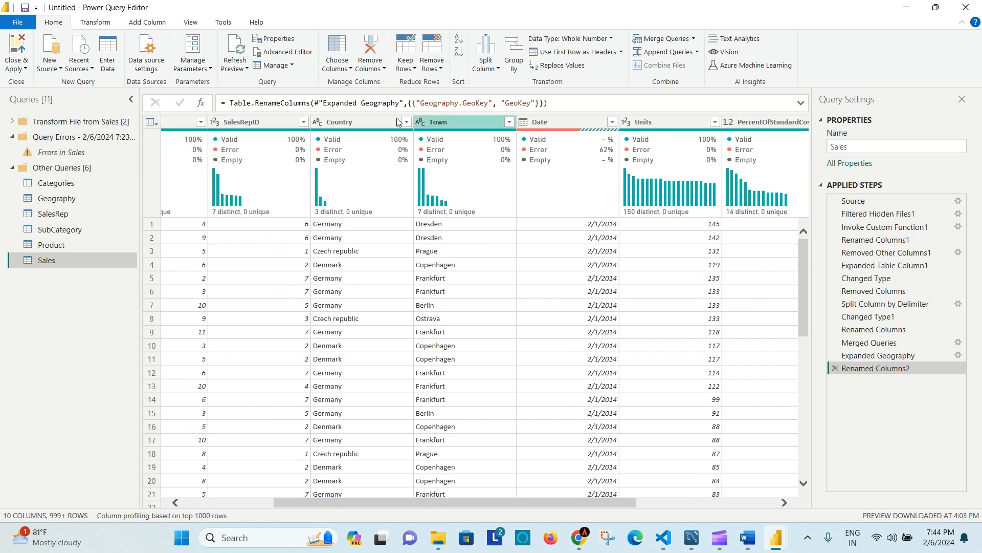
left_click(383, 128)
left_click(452, 121)
left_click(369, 119)
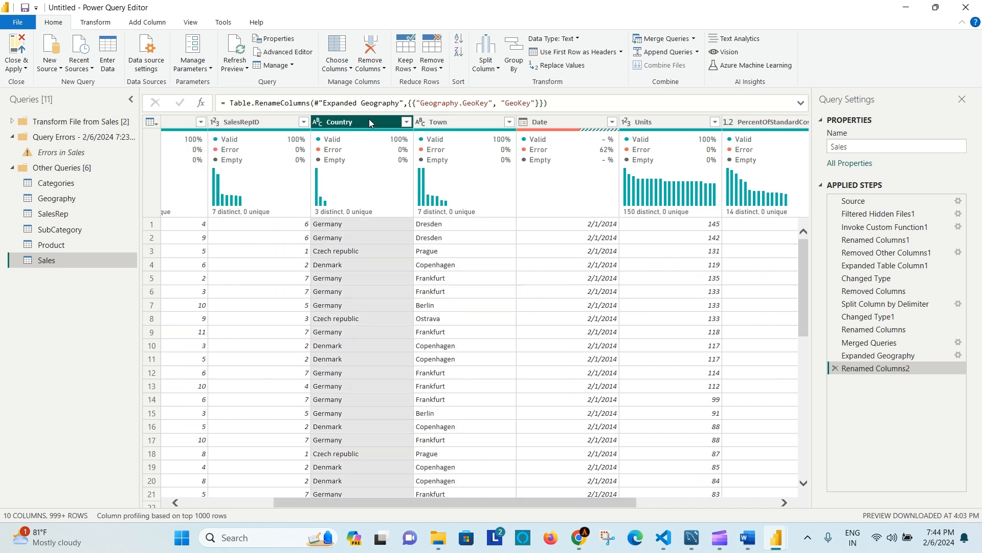
right_click(370, 119)
left_click(430, 135)
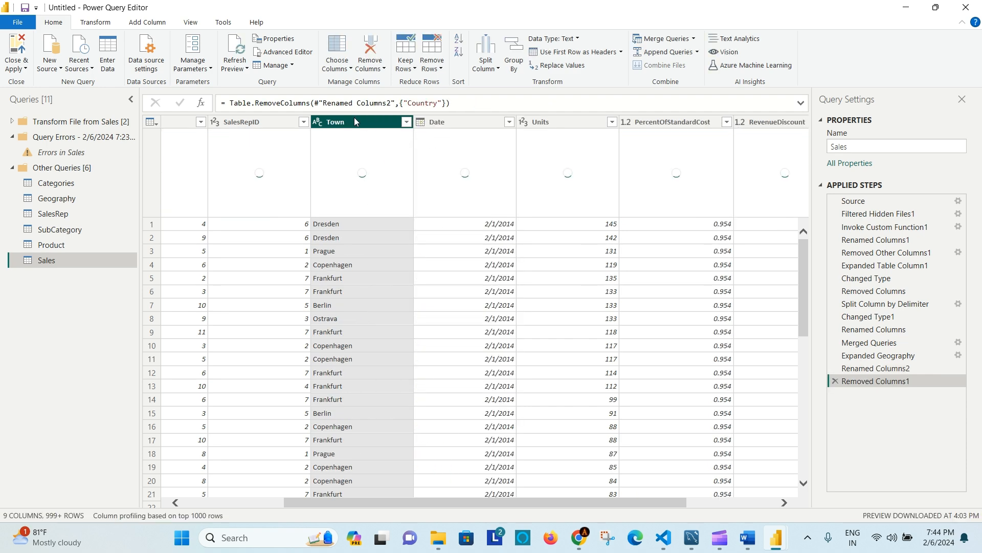
right_click(352, 122)
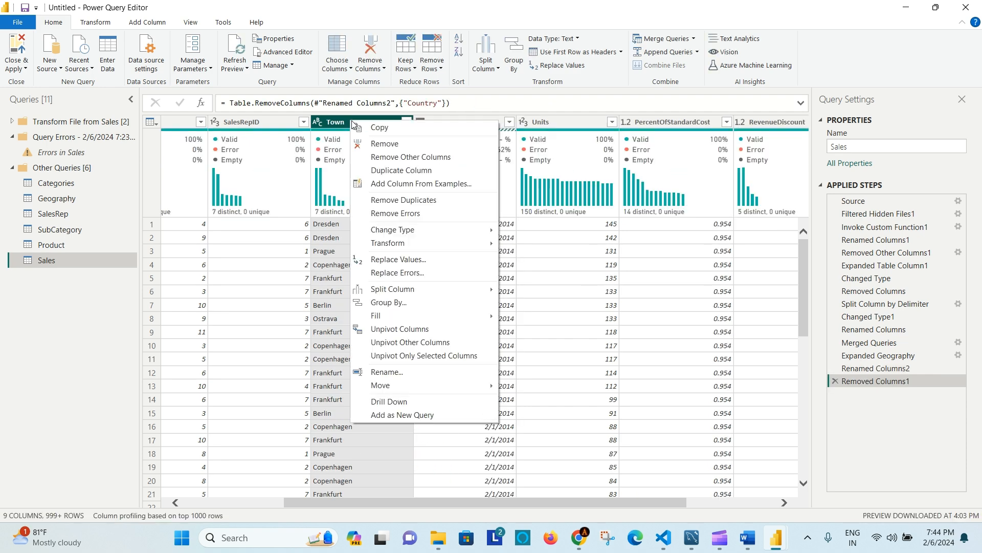
left_click(400, 145)
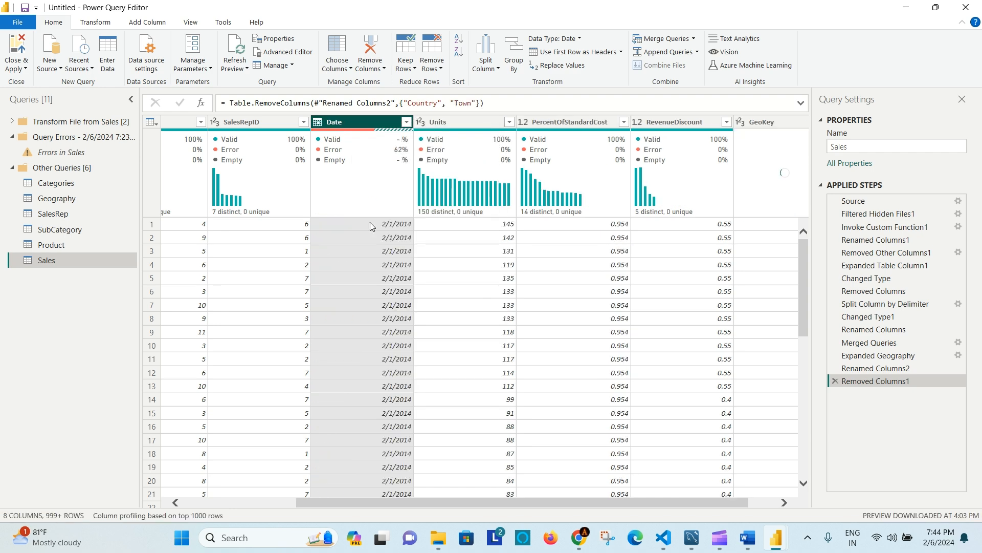
left_click_drag(646, 501, 404, 512)
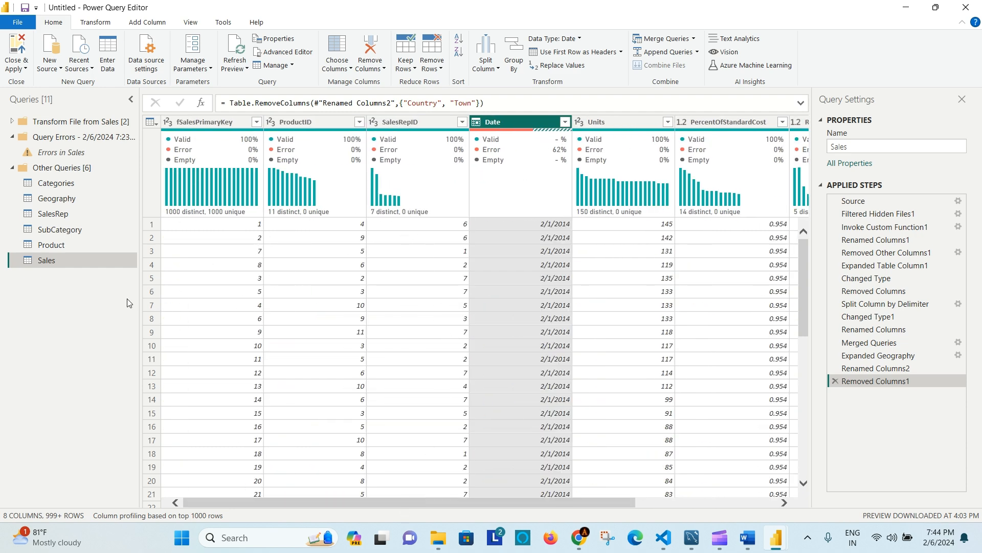
Change the data type of the CategoryKey column in the SubCategory query to Whole Number.
left_click(63, 184)
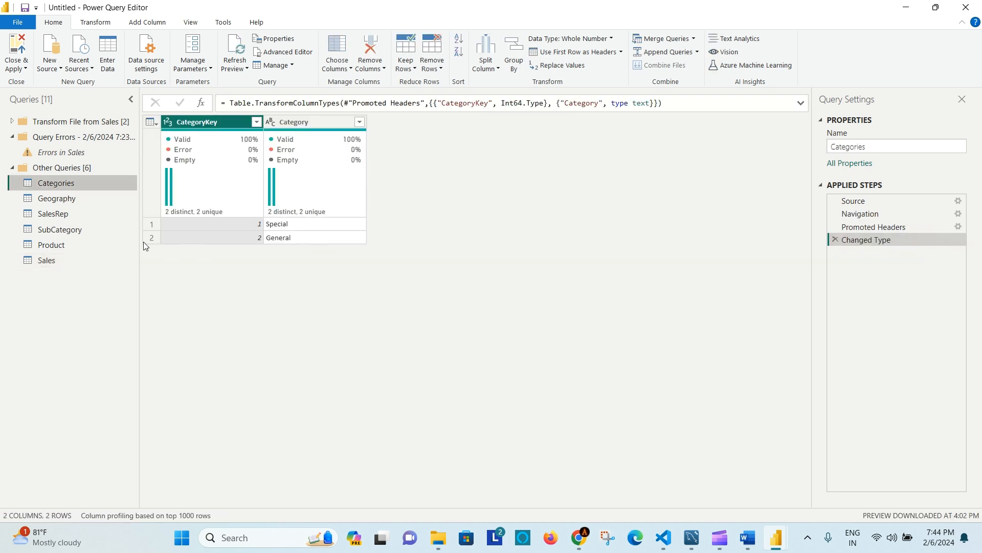
left_click(67, 198)
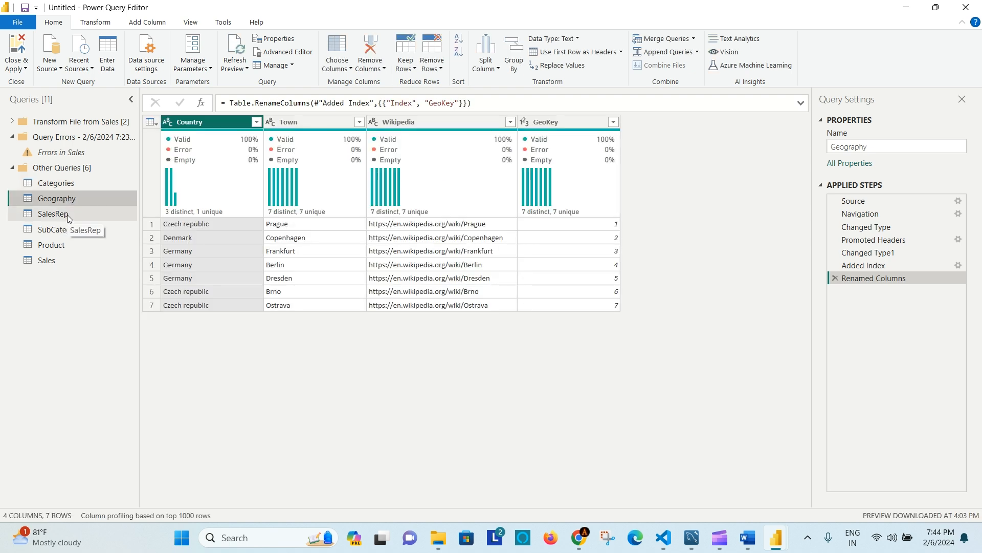
left_click(66, 214)
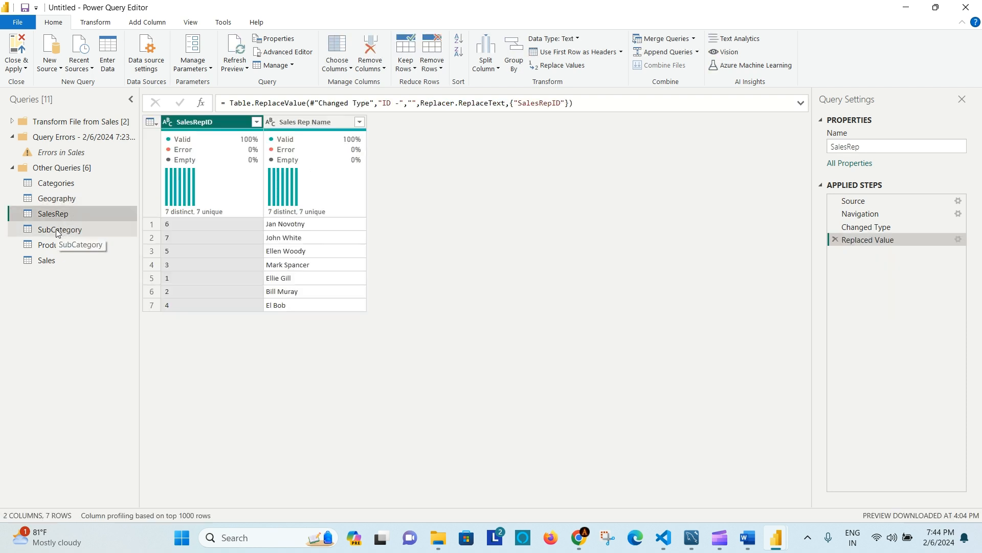
left_click(58, 231)
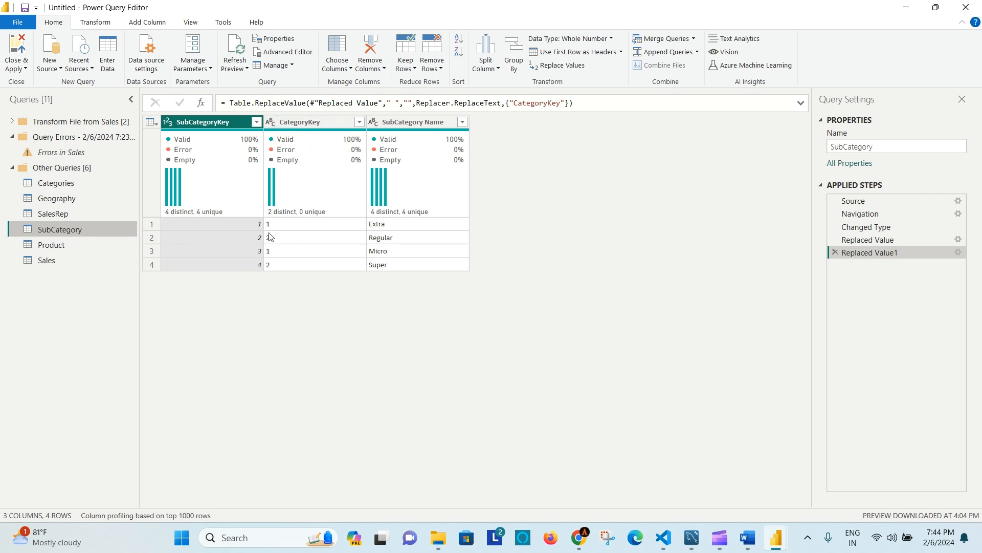
left_click(271, 122)
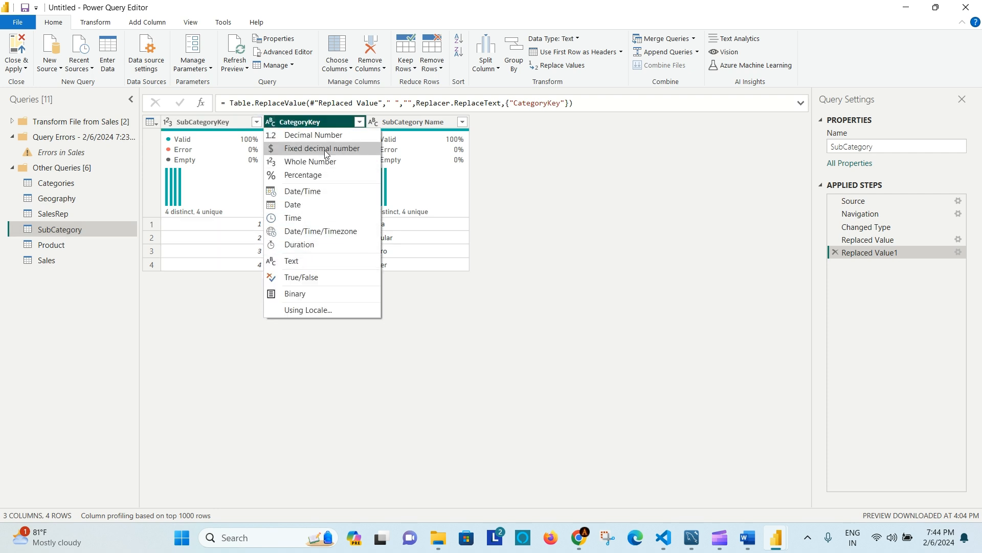
left_click(315, 161)
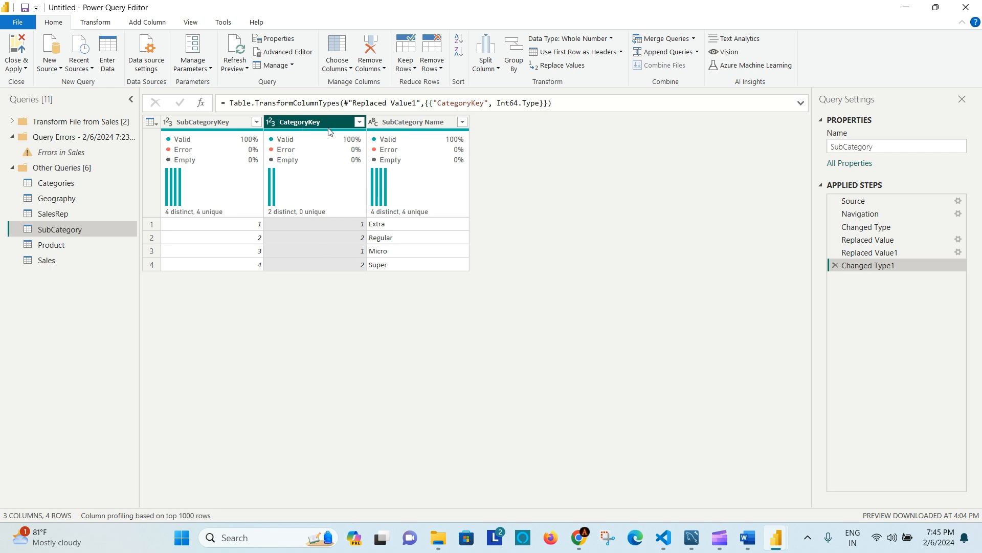
Look through the Sales, SubCategory, Categories and Product queries to check their key columns.
left_click(72, 260)
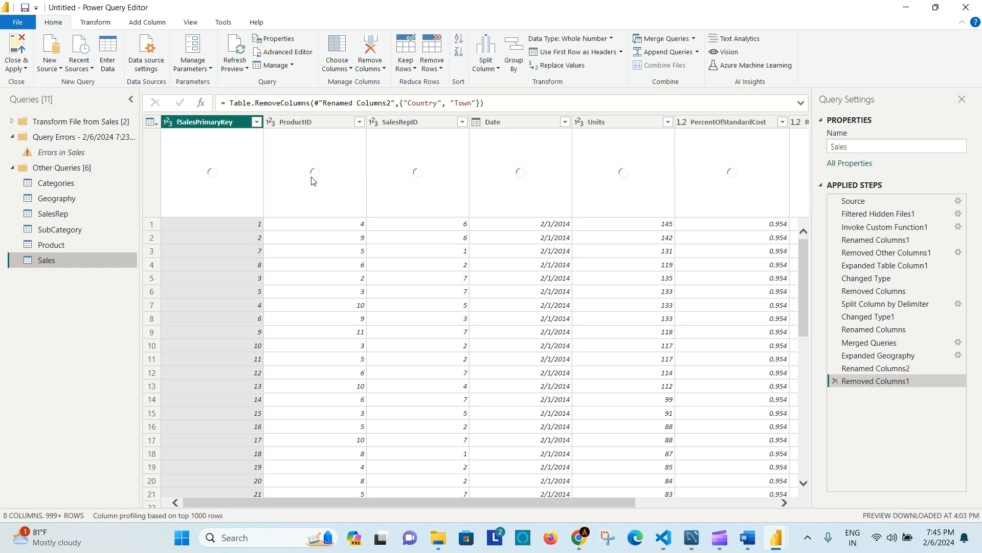
left_click_drag(494, 502, 317, 493)
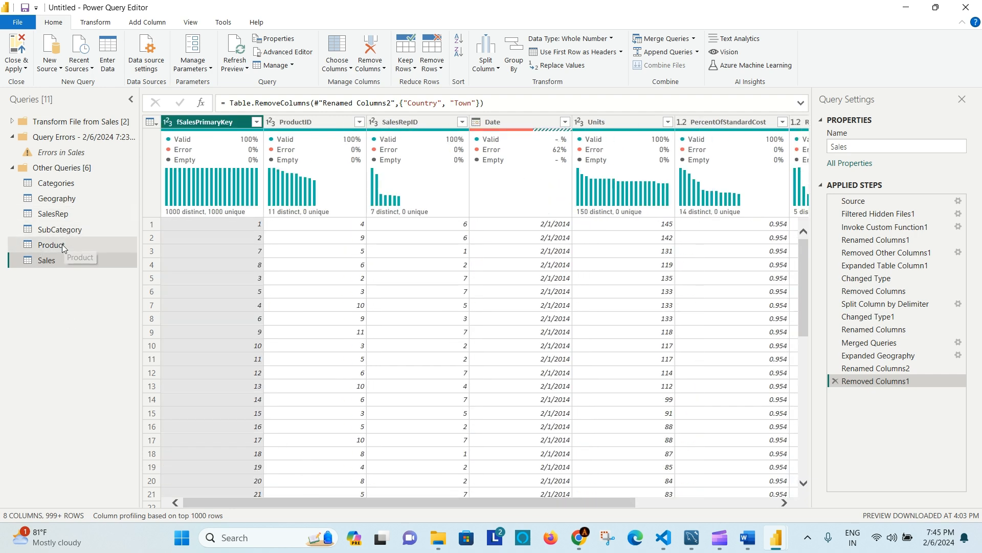
left_click(73, 230)
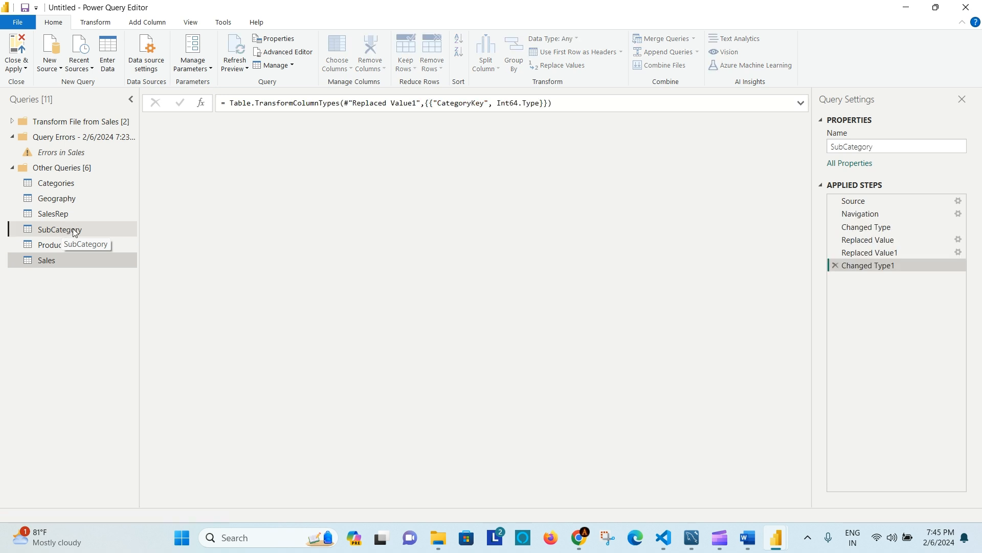
left_click(72, 186)
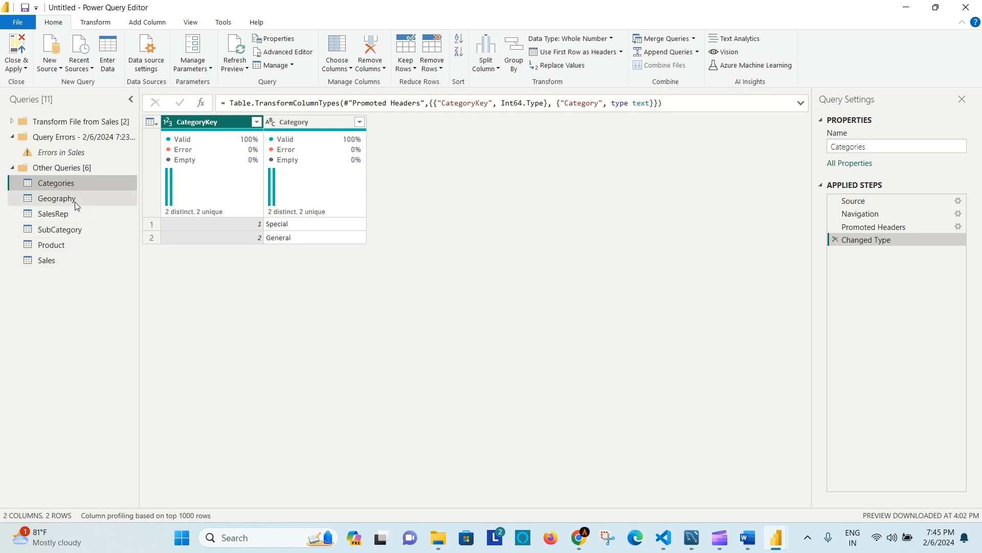
left_click(60, 258)
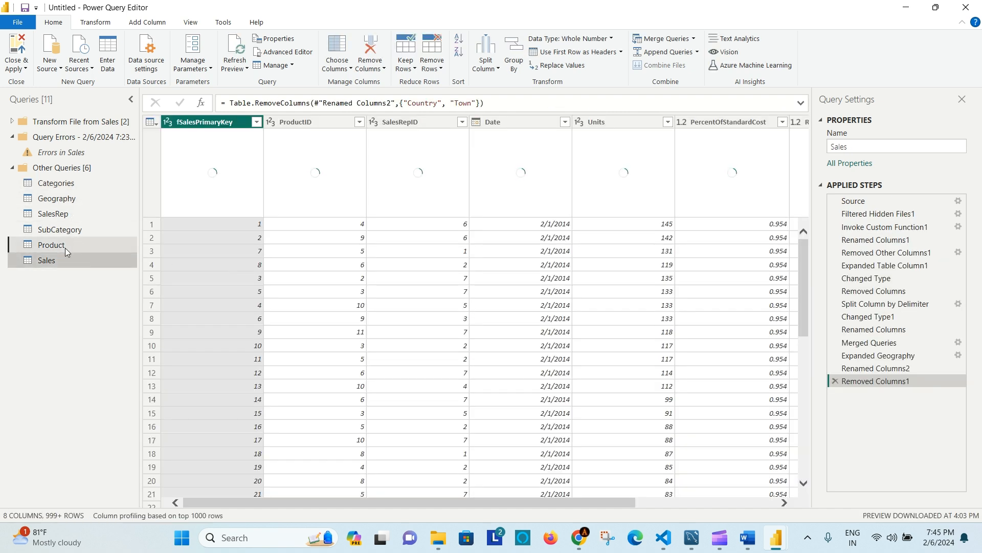
left_click(66, 247)
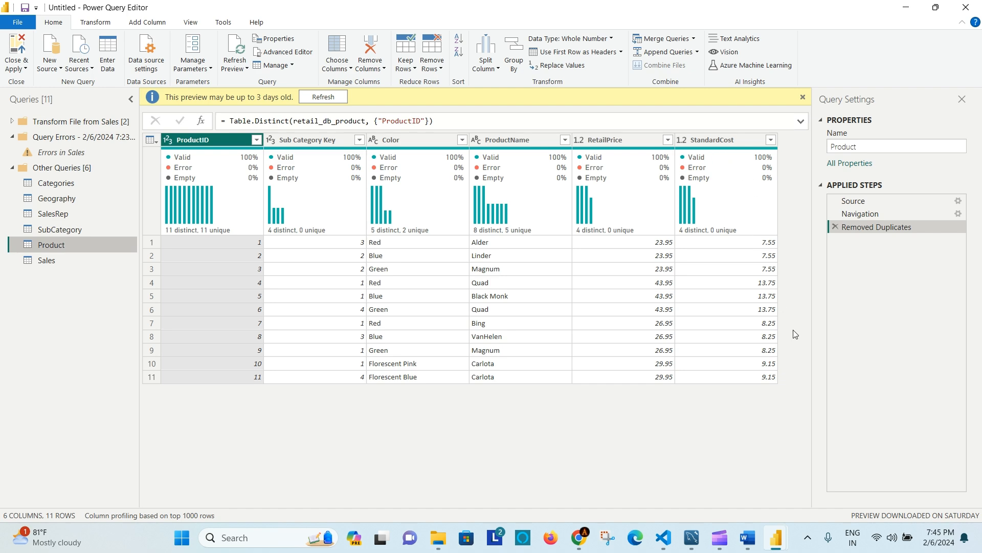
Rename the last applied step of the Sales query as "Removed country column".
left_click(60, 259)
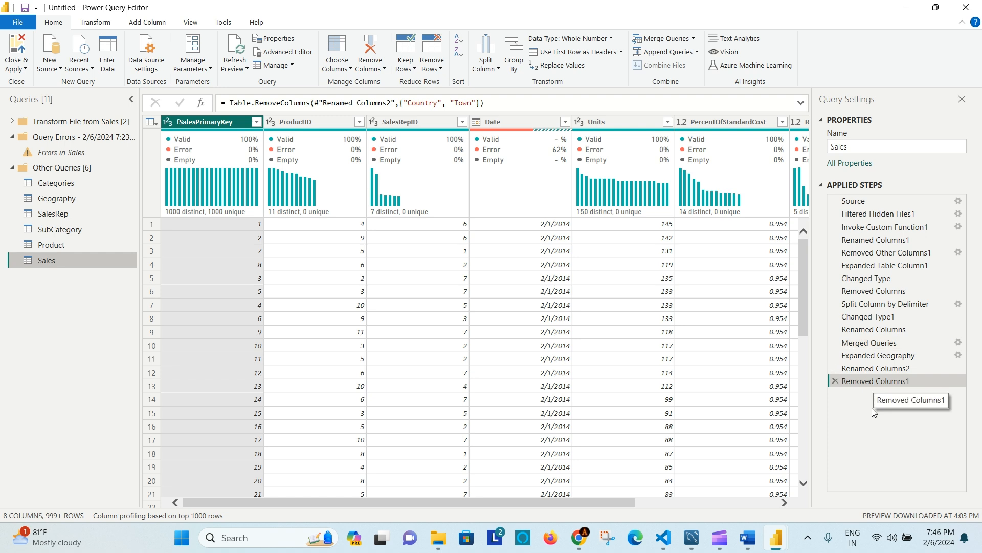
right_click(910, 382)
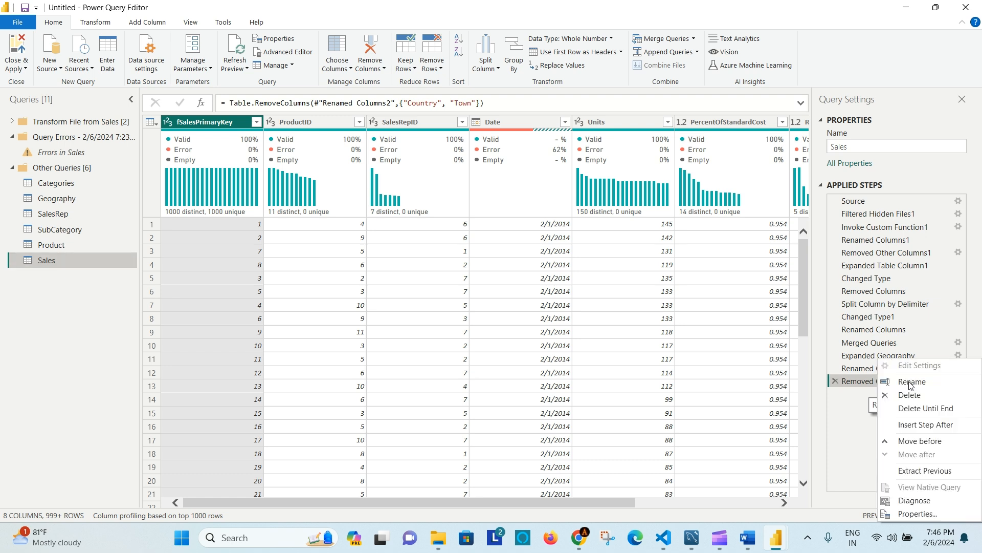
left_click(914, 380)
double_click(914, 380)
left_click(918, 380)
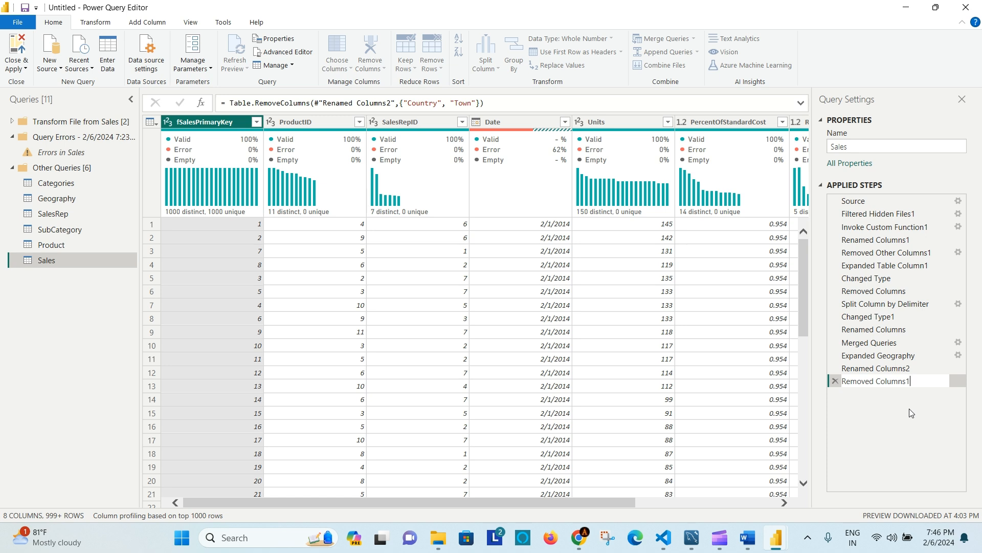
key("BackSpace")
key("BackSpace")
key("BackSpace")
key("BackSpace")
key("Return")
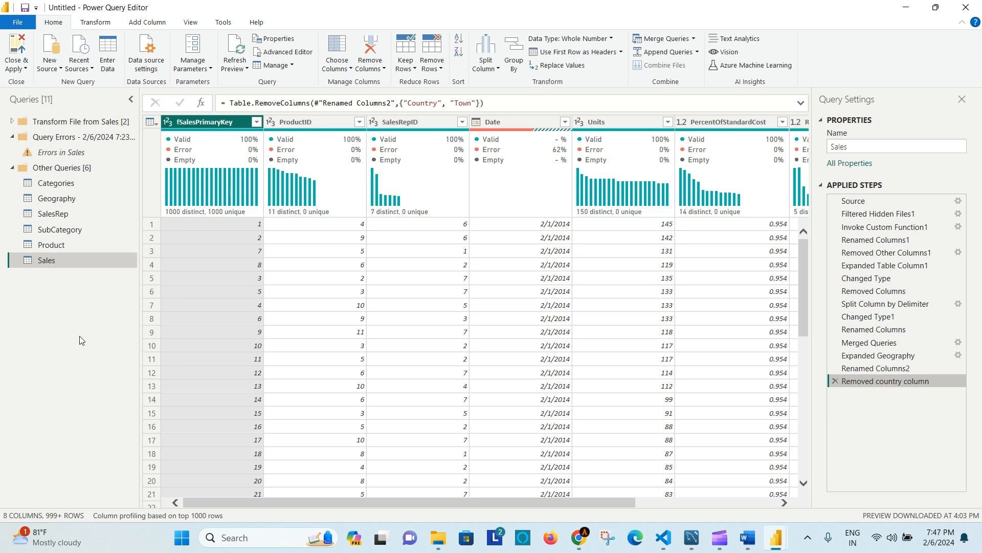
Switch to the BRD For Retail Sales document in Word and read the Data Modeling tasks through Task 2.4.
scroll(335, 290, "down", 3)
scroll(335, 290, "up", 3)
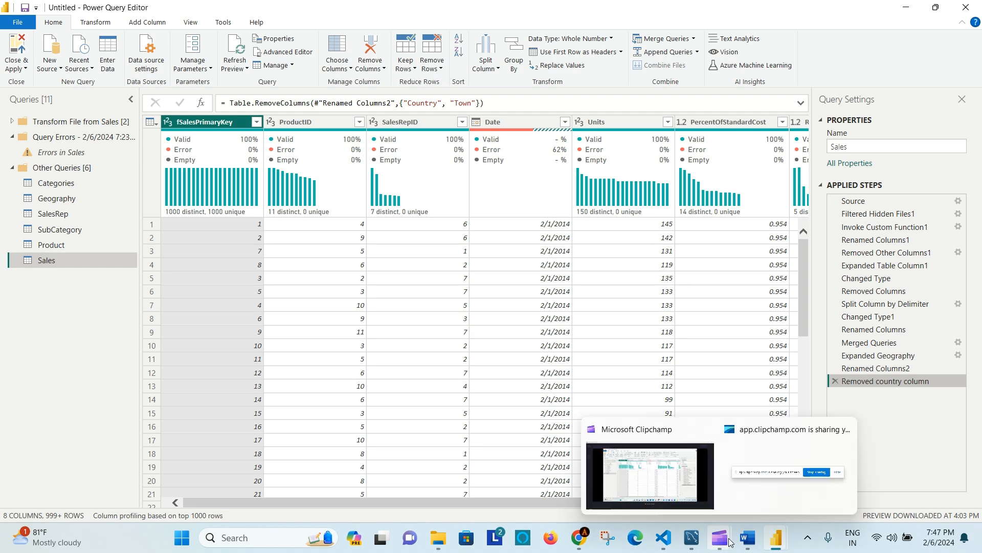
left_click(745, 538)
scroll(404, 256, "up", 3)
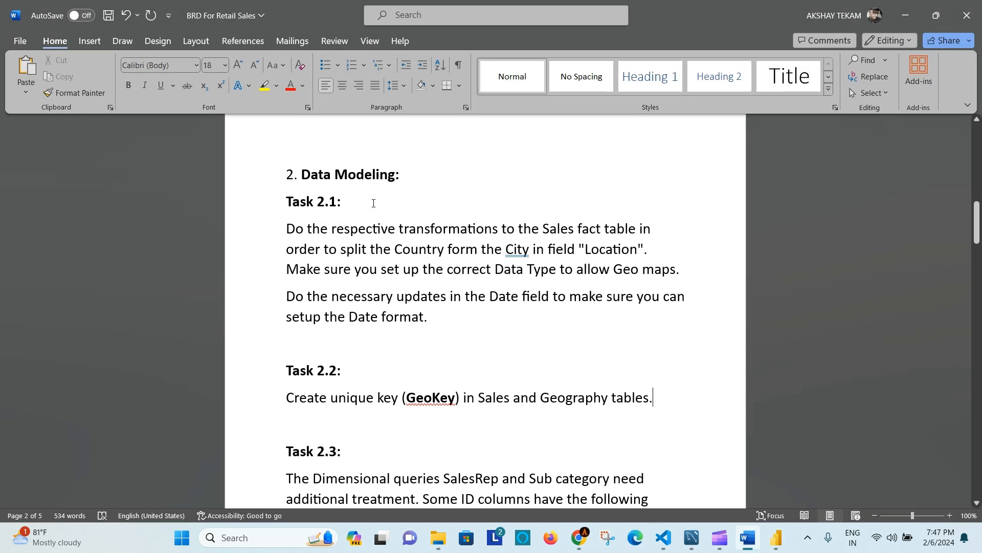
left_click(357, 206)
scroll(346, 305, "down", 2)
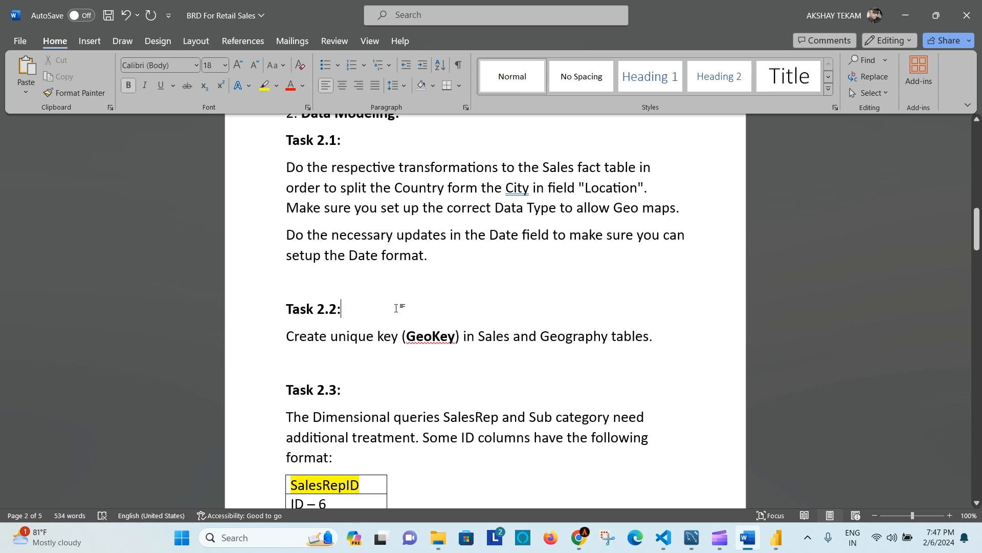
scroll(396, 308, "down", 4)
left_click(373, 265)
scroll(383, 274, "down", 5)
scroll(383, 274, "down", 10)
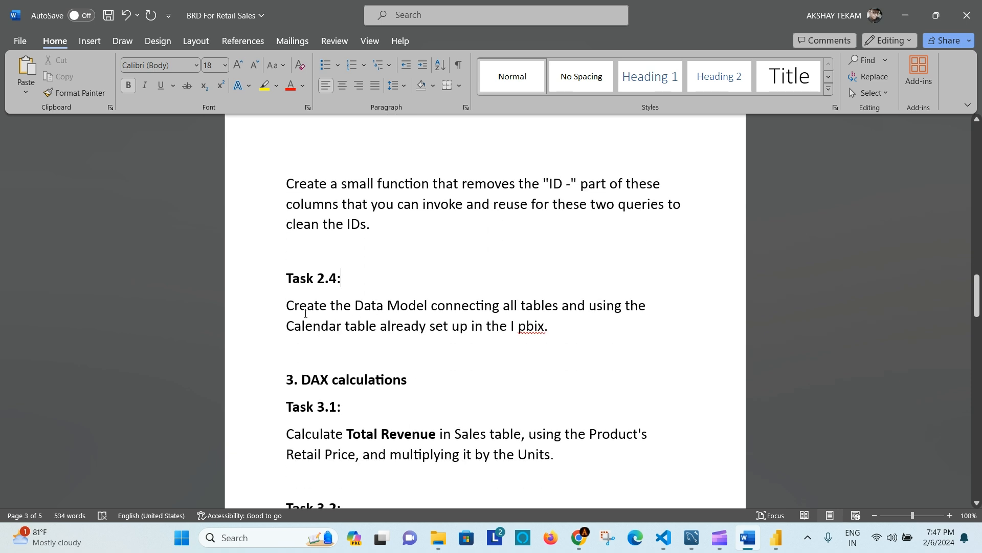
left_click_drag(285, 306, 372, 326)
left_click(328, 307)
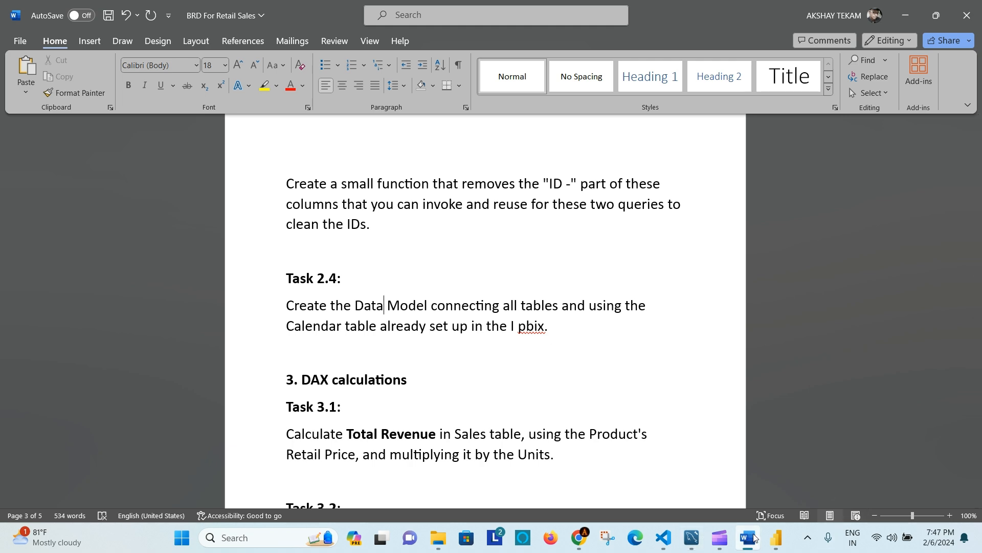
Return to Power Query Editor, close and apply the query changes, and switch to the Power BI Desktop report window.
mouse_move(775, 539)
left_click(819, 489)
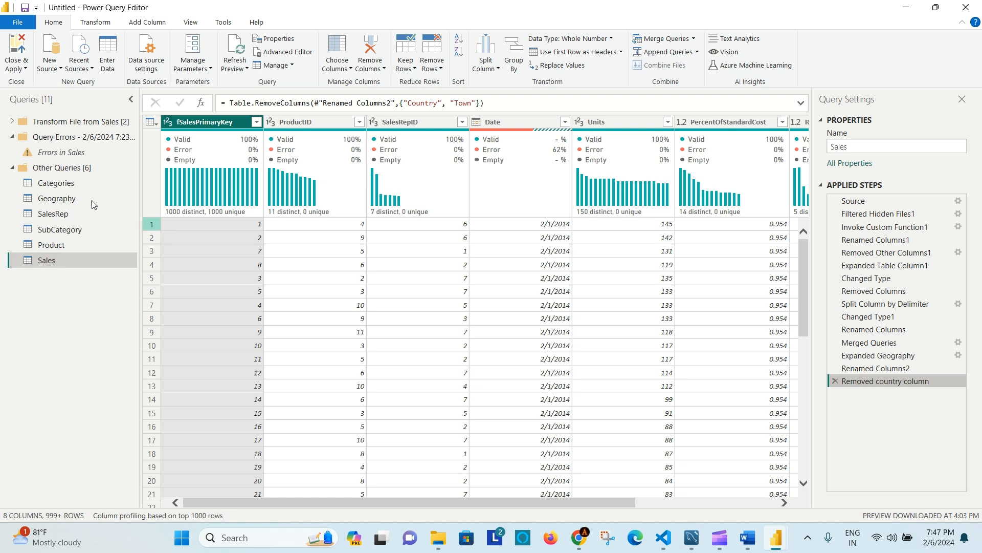
left_click(16, 43)
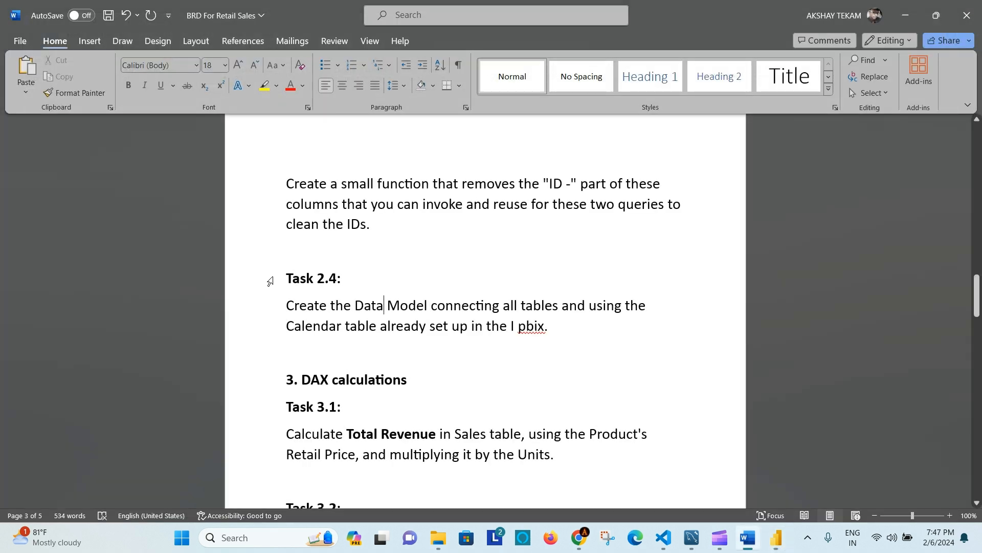
mouse_move(771, 536)
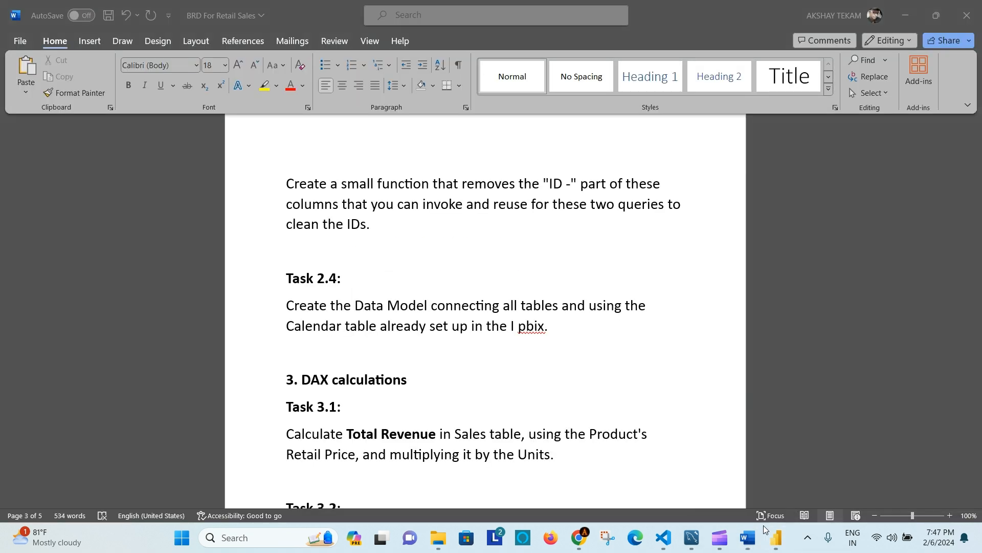
key("alt+Tab")
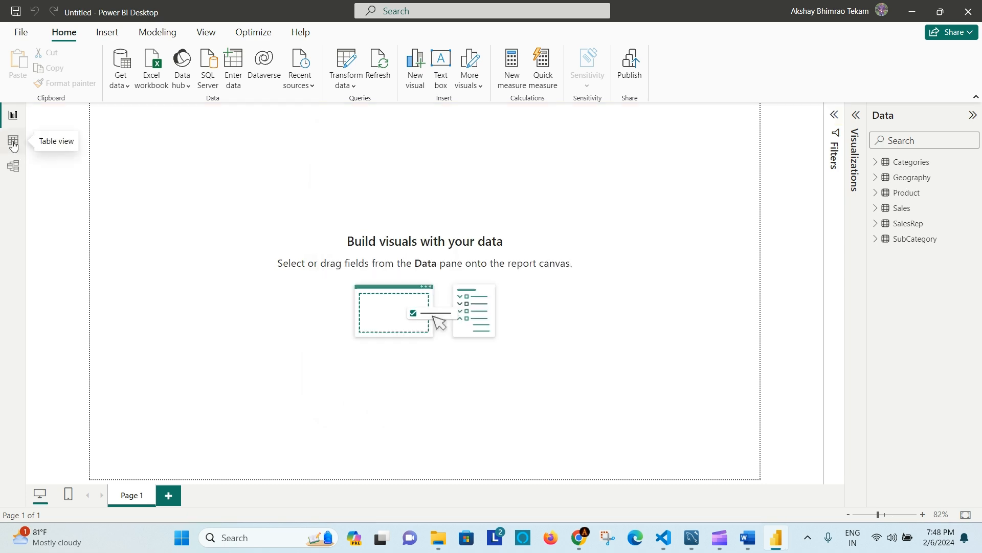
Check the Sales table in Table view, then show the data model in Model view with the Properties pane collapsed.
left_click(13, 142)
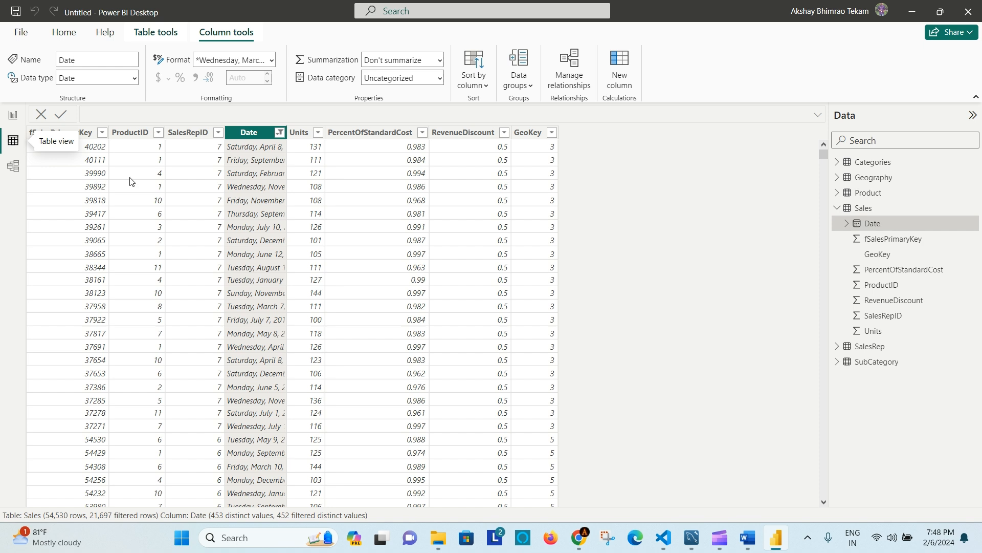
left_click(837, 208)
left_click(13, 167)
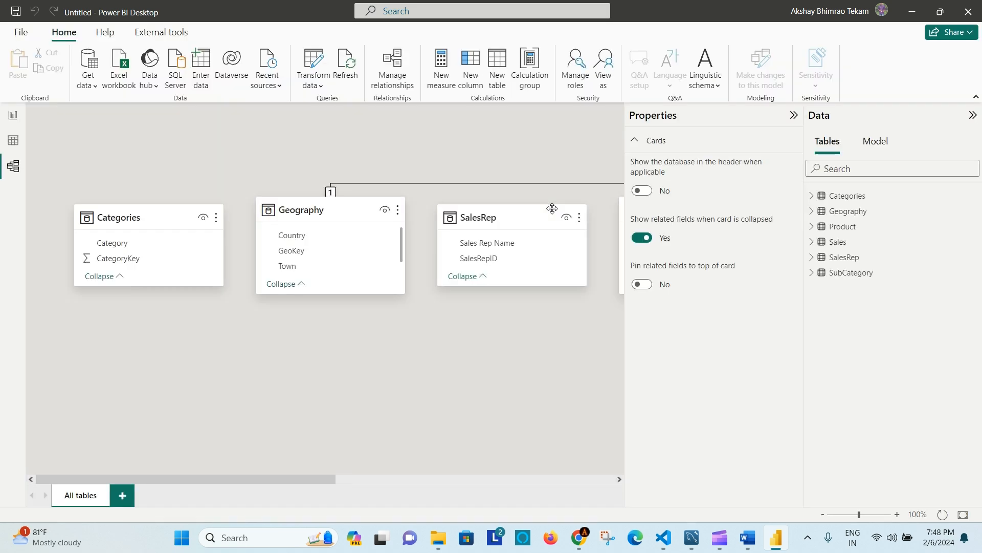
left_click(794, 115)
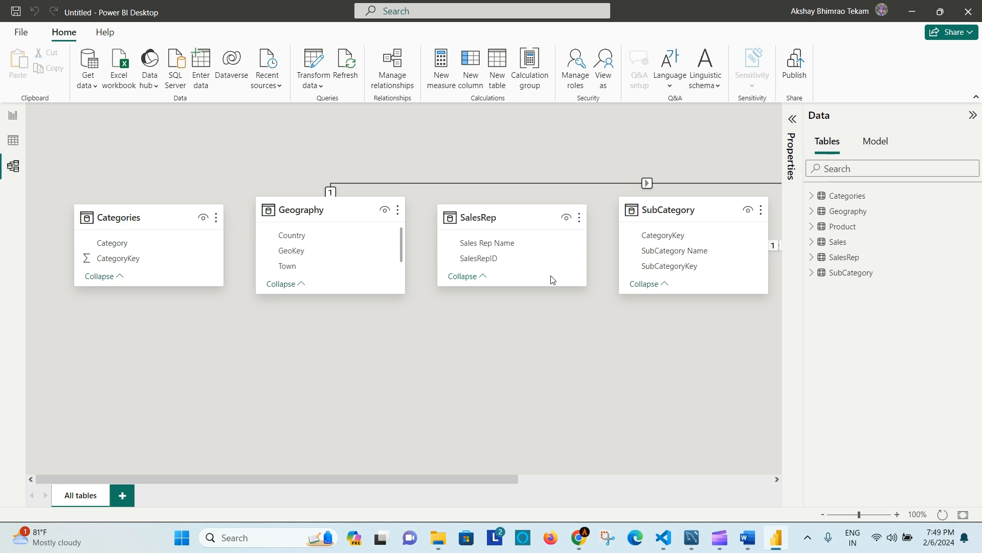
Arrange the model diagram with Categories, SalesRep, SubCategory and Product in an upper row and Geography and Sales side by side below.
left_click_drag(176, 209, 153, 156)
left_click_drag(329, 200, 156, 311)
left_click_drag(537, 211, 404, 155)
left_click_drag(652, 209, 555, 163)
left_click_drag(472, 479, 697, 506)
left_click_drag(518, 186, 444, 165)
left_click_drag(673, 169, 164, 379)
scroll(531, 358, "down", 3)
left_click_drag(507, 482, 300, 487)
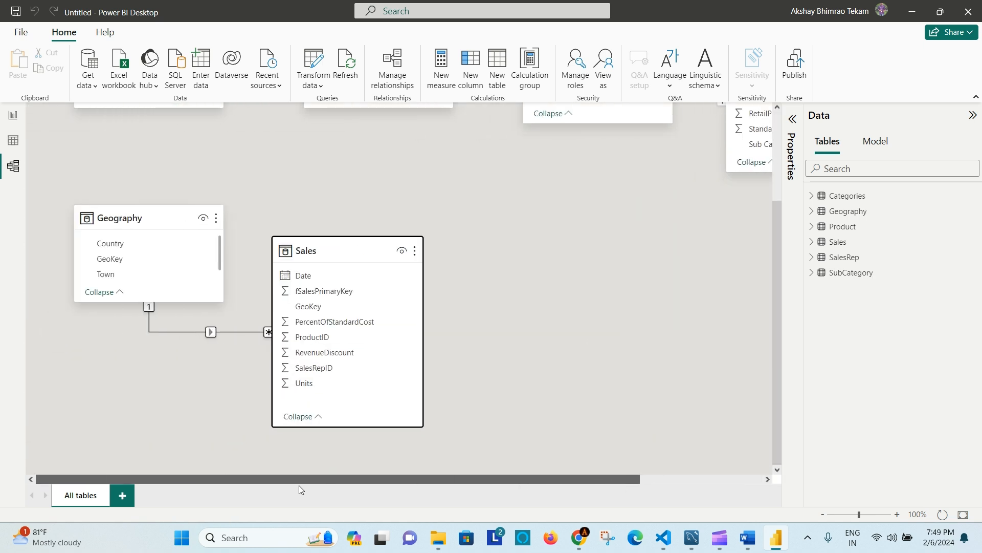
Move the Sales and Geography tables up toward the upper row and place Categories below Product in the model diagram.
scroll(518, 254, "up", 2)
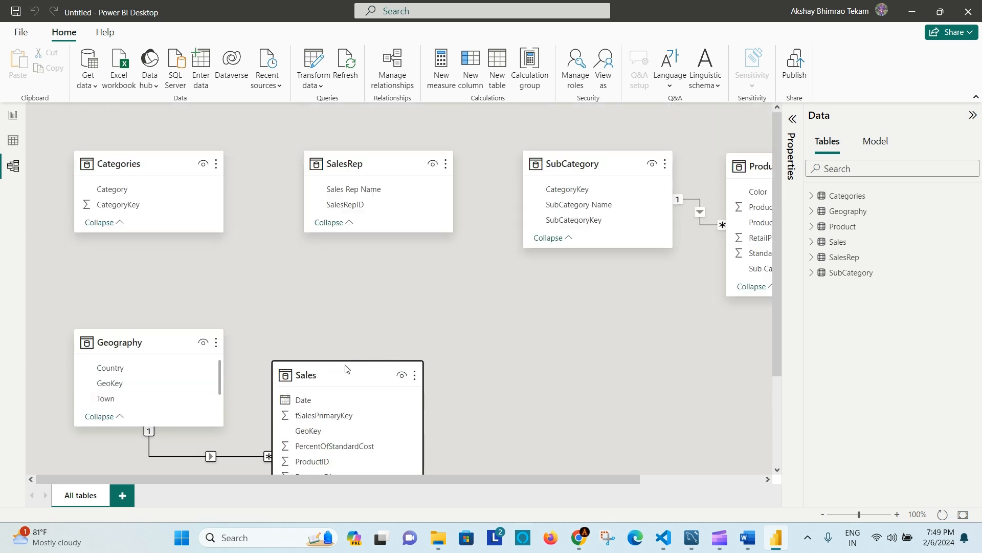
left_click_drag(345, 368, 399, 289)
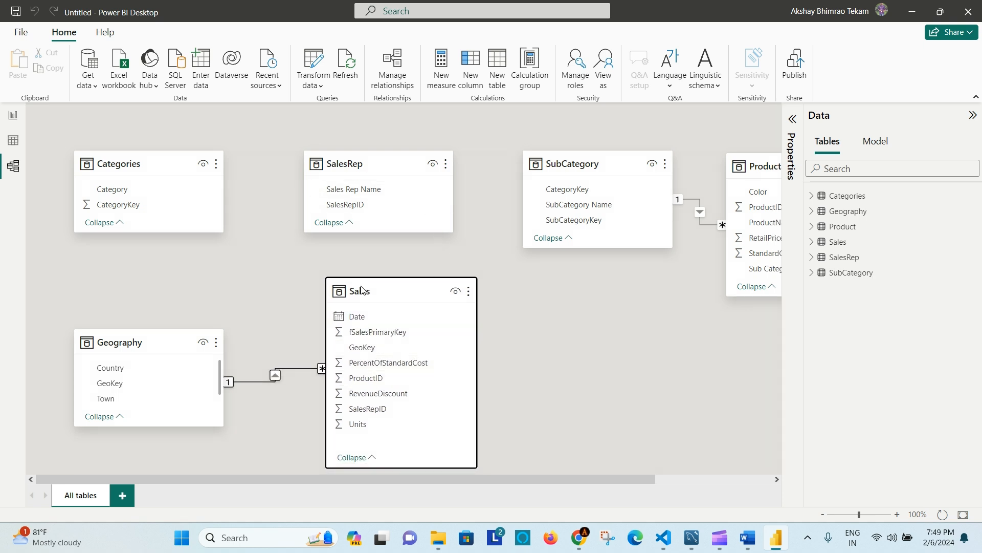
left_click_drag(154, 333, 154, 274)
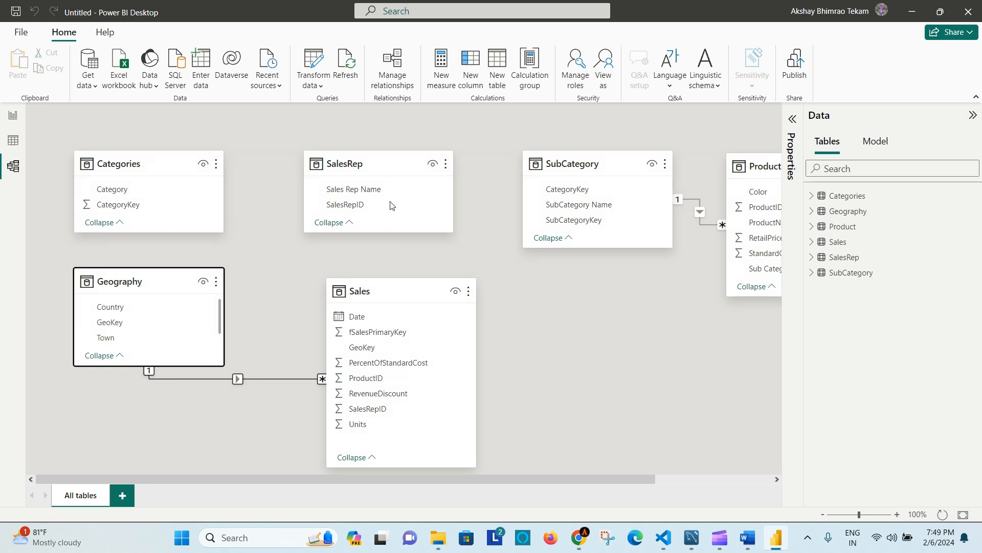
left_click_drag(183, 170, 703, 408)
Place SalesRep above Sales and create a relationship from its SalesRepID to SalesRepID in Sales.
left_click_drag(383, 152, 370, 129)
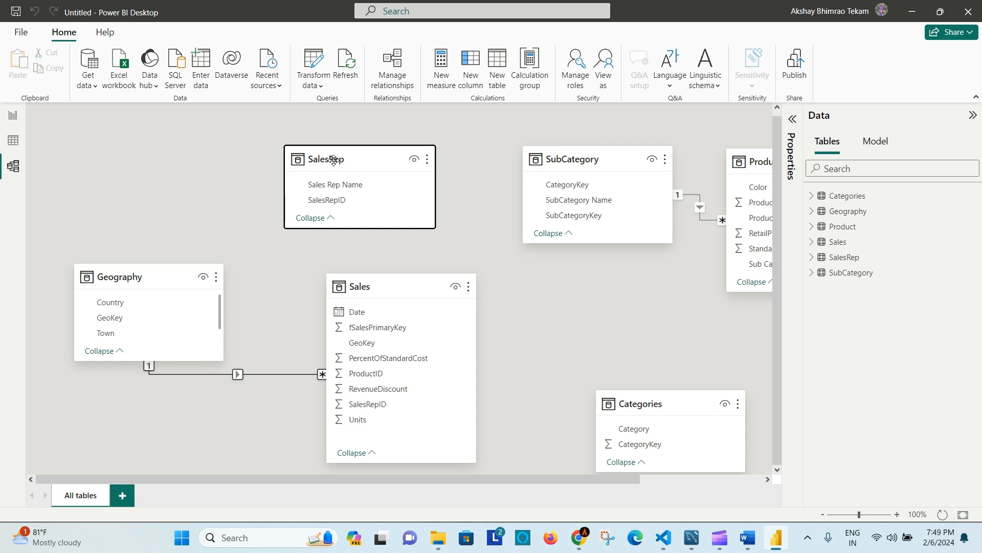
left_click_drag(339, 199, 390, 406)
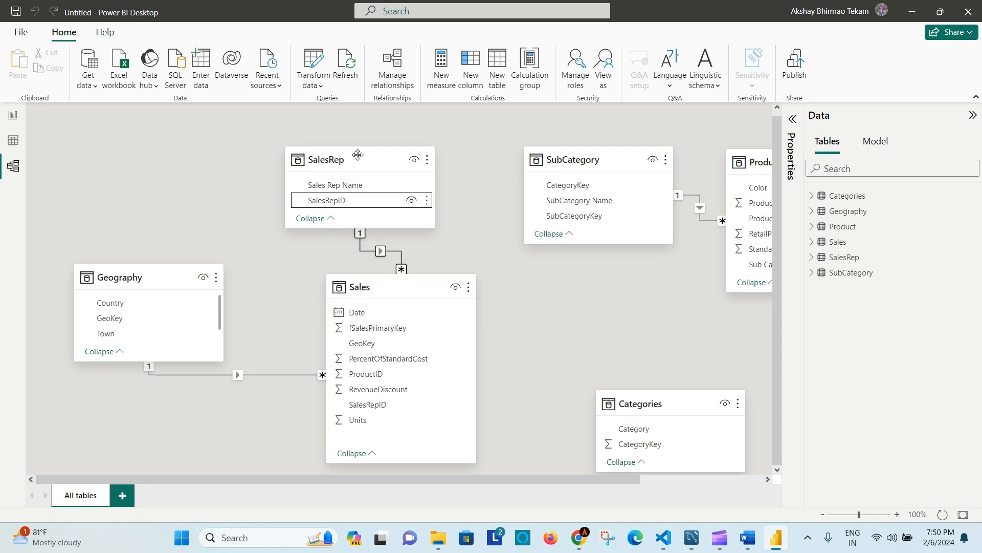
left_click(332, 154)
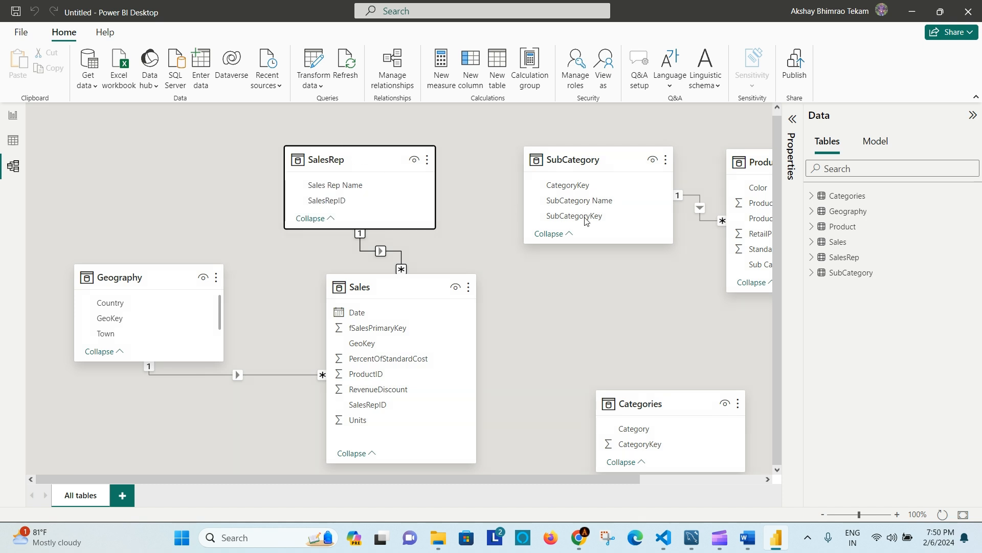
Move SubCategory beside SalesRep, Product below SubCategory, and Categories beneath Geography in the model diagram.
left_click(611, 153)
left_click_drag(611, 153, 570, 154)
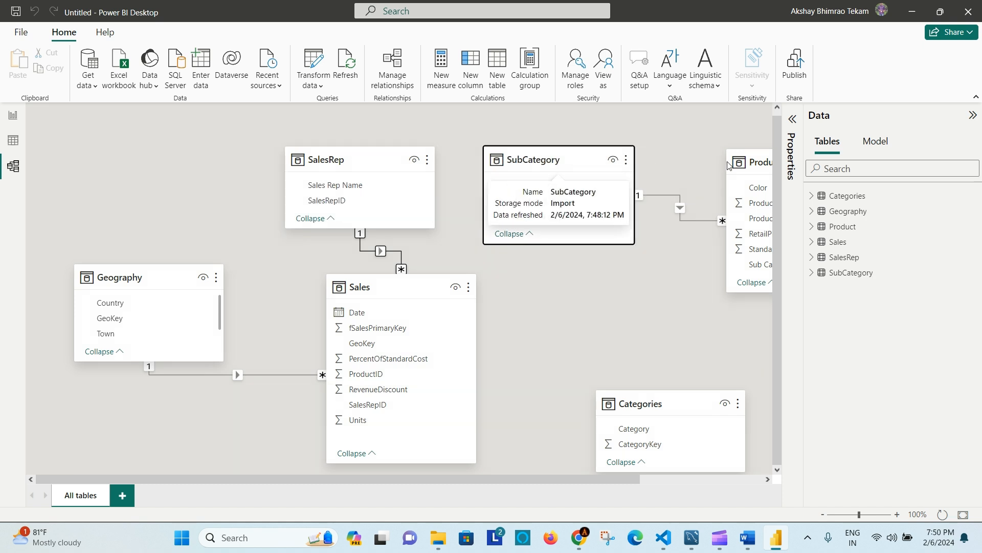
left_click_drag(758, 162, 655, 273)
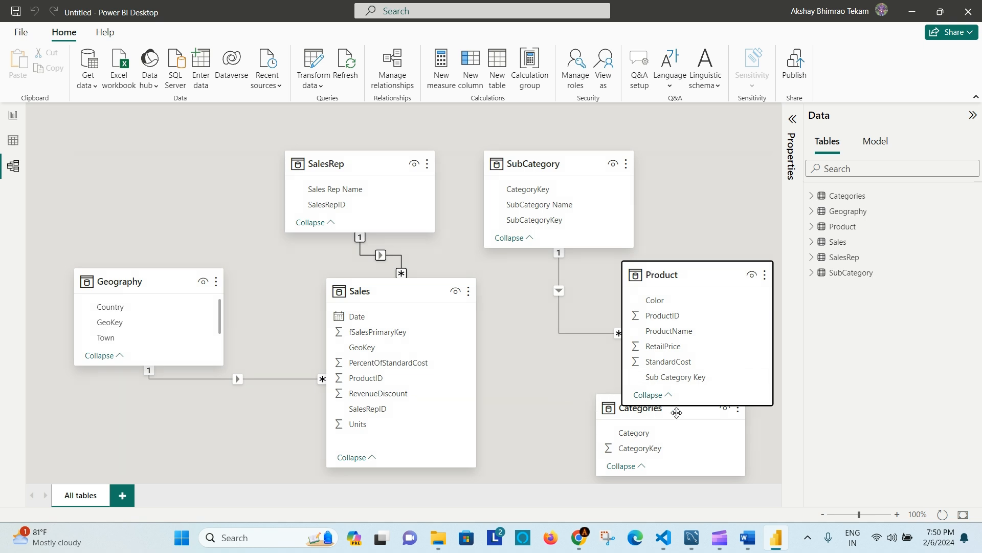
left_click_drag(677, 412, 581, 439)
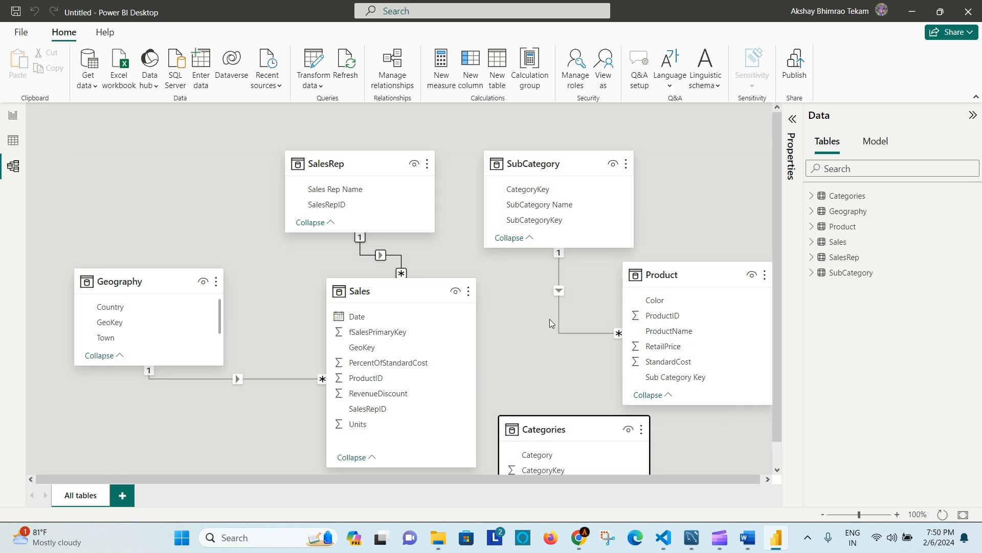
scroll(549, 319, "down", 1)
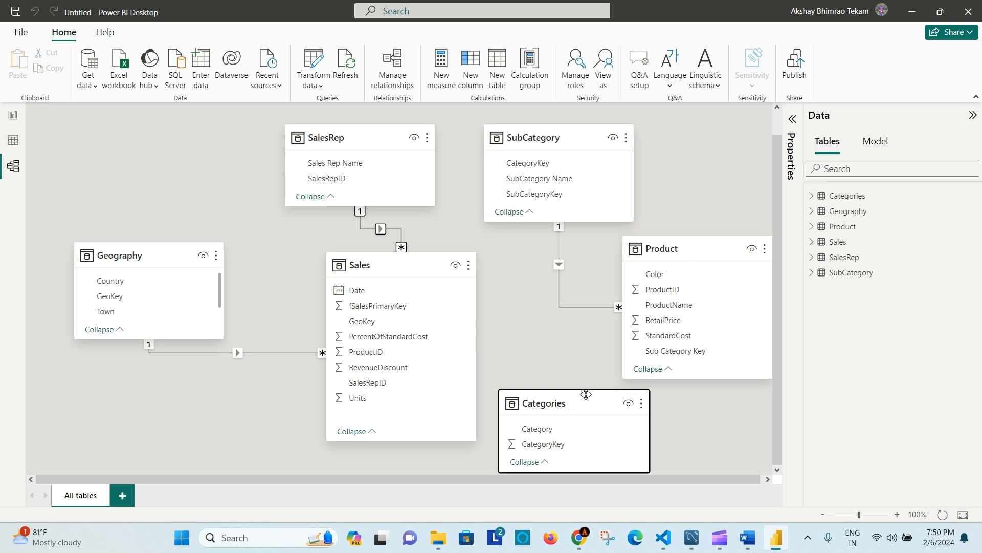
left_click_drag(527, 402, 148, 425)
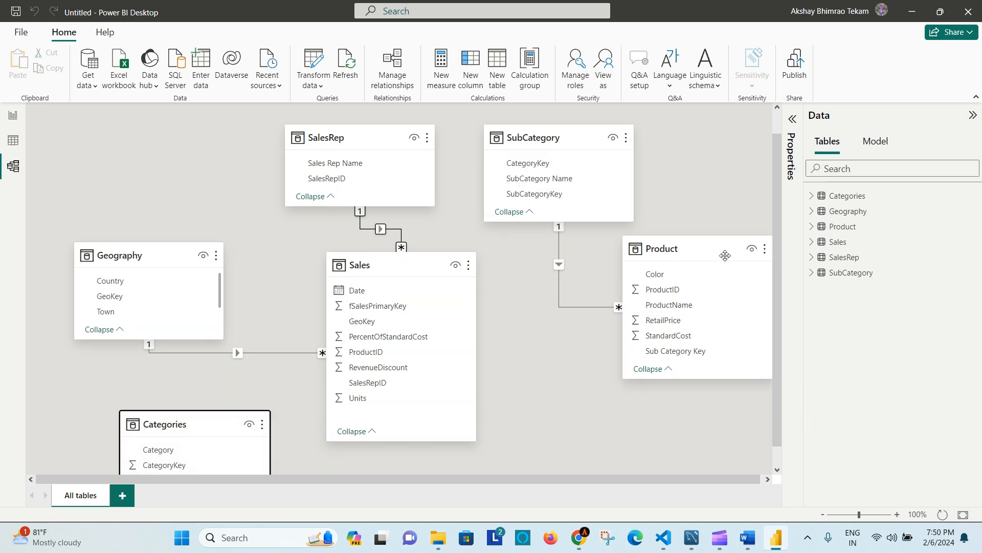
Rearrange the diagram with Geography, Sales and SalesRep in an upper row and Categories, Product and SubCategory in a lower row.
left_click_drag(714, 262, 549, 438)
left_click_drag(582, 145, 680, 429)
left_click_drag(376, 132, 721, 217)
left_click_drag(414, 256, 440, 128)
left_click_drag(165, 254, 137, 140)
left_click_drag(726, 225, 698, 152)
left_click_drag(201, 422, 154, 332)
left_click_drag(546, 425, 412, 360)
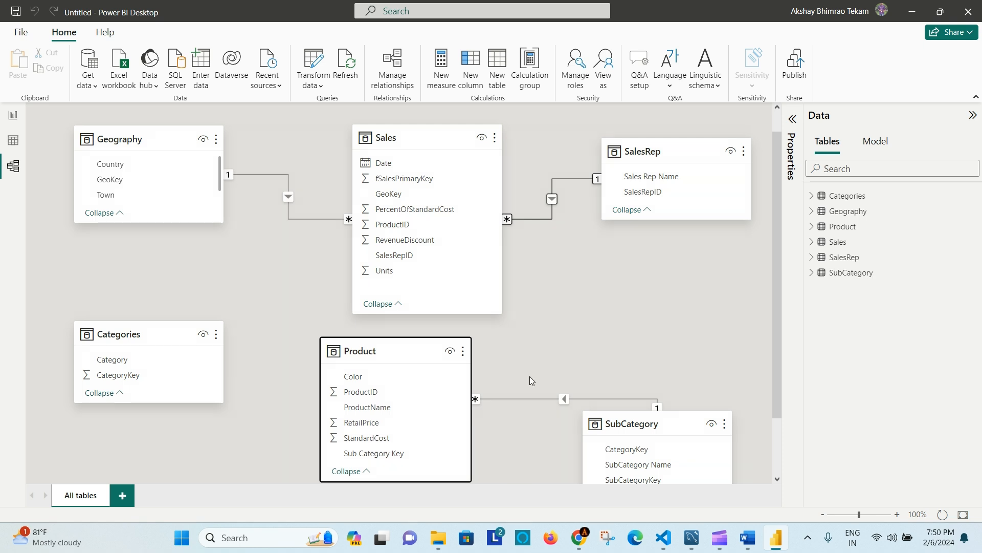
left_click_drag(695, 430, 697, 295)
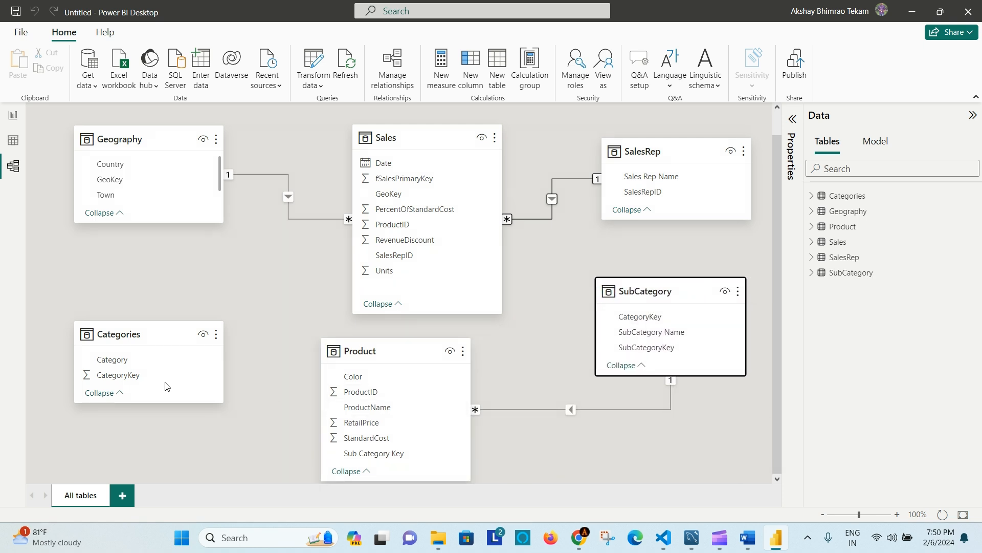
Reorder the lower row of the diagram as Product, SubCategory and Categories.
left_click_drag(381, 350, 312, 260)
left_click_drag(149, 269, 554, 379)
left_click_drag(683, 296, 390, 362)
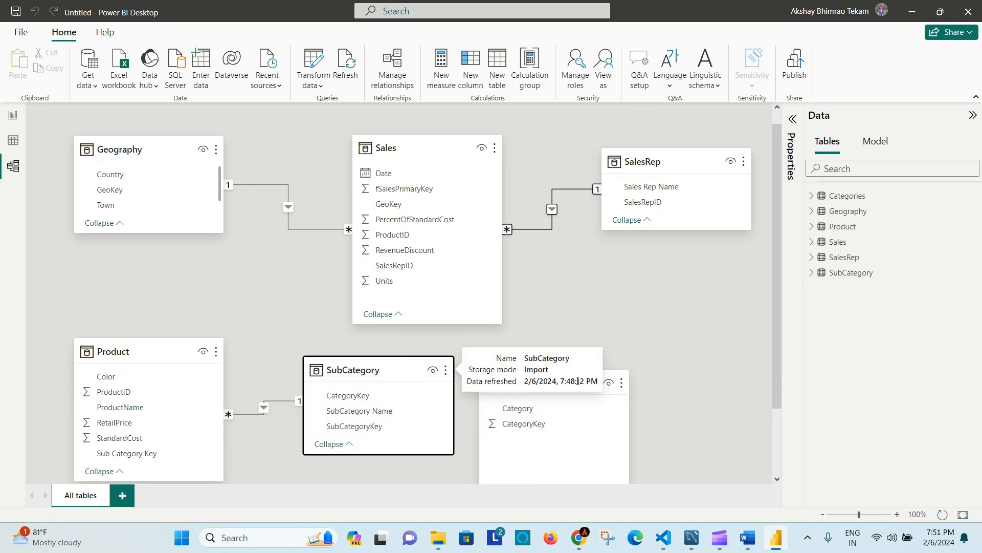
Space SubCategory and Categories apart and create a relationship from CategoryKey in Categories to CategoryKey in SubCategory.
left_click_drag(559, 383, 663, 277)
left_click_drag(414, 367, 473, 368)
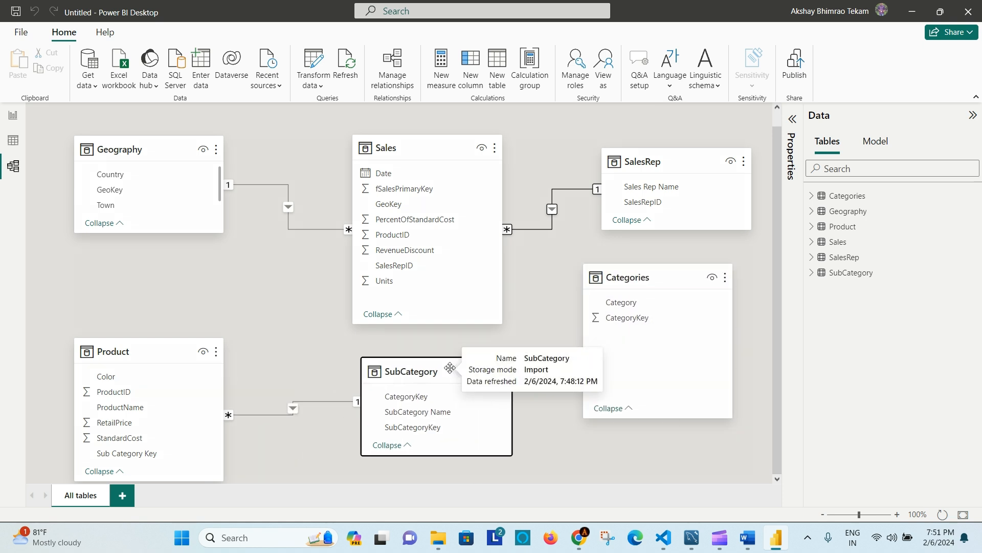
left_click_drag(646, 320, 491, 397)
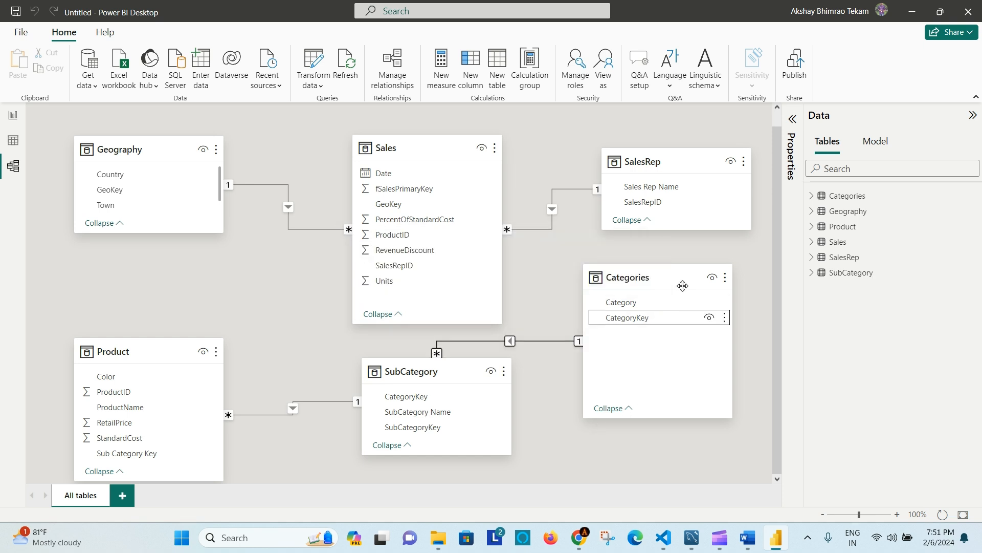
left_click_drag(708, 279, 698, 328)
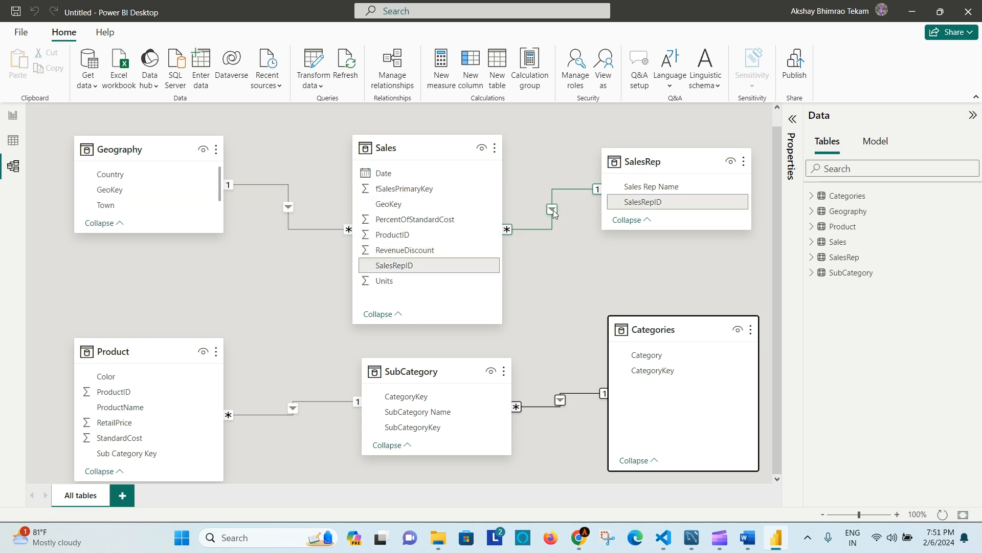
Create a relationship from ProductID in Product to ProductID in Sales, and nudge Sales, Categories and SubCategory into a tidier layout.
left_click(119, 393)
left_click_drag(118, 392, 394, 236)
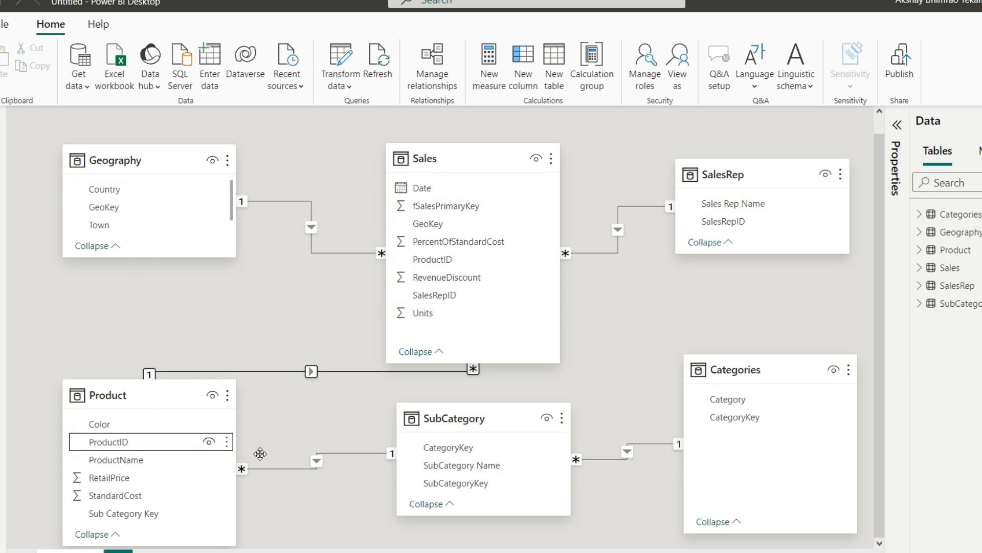
left_click_drag(471, 145, 474, 145)
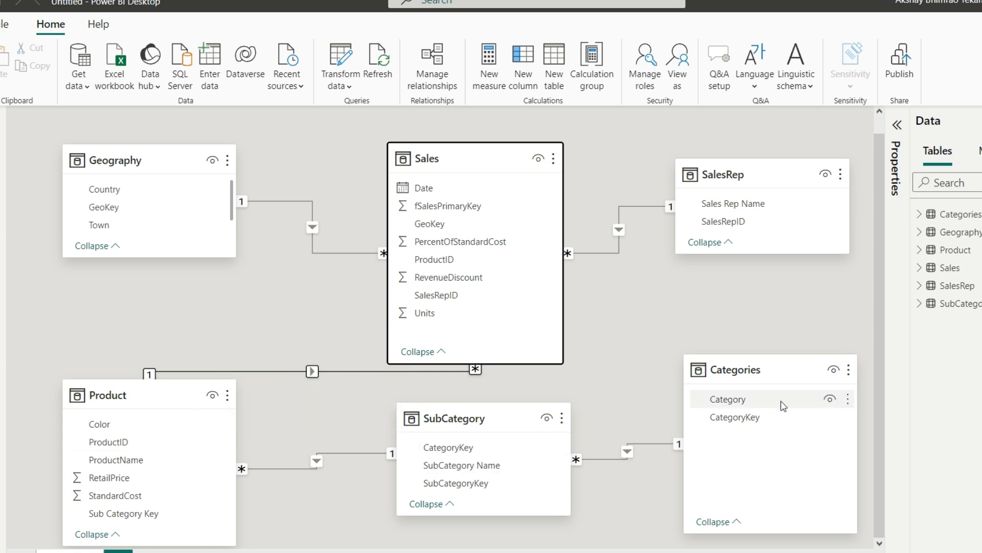
left_click_drag(769, 374, 782, 352)
left_click_drag(508, 421, 499, 444)
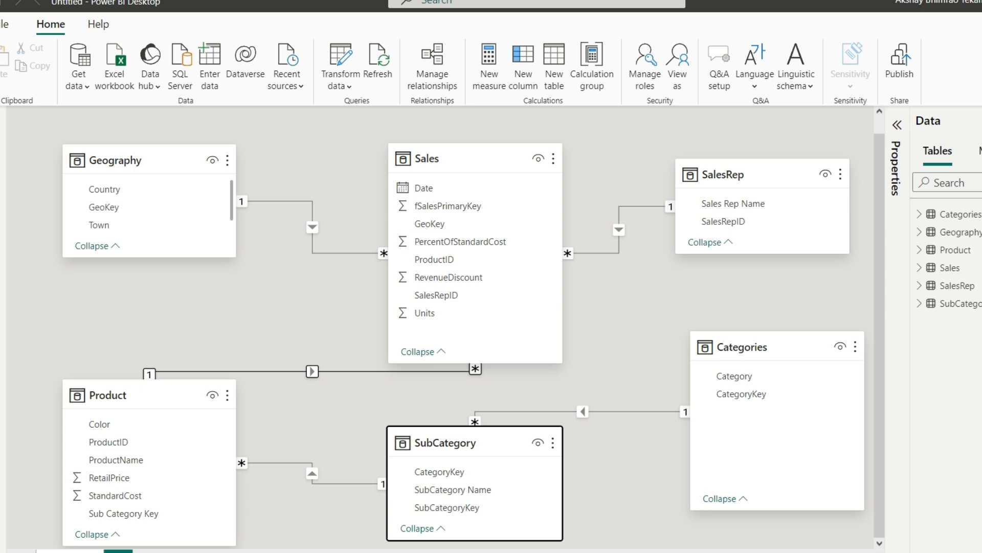
Switch to the BRD For Retail Sales document in Word and reread Task 2.4, including the Calendar table requirement.
left_click(846, 547)
left_click(426, 342)
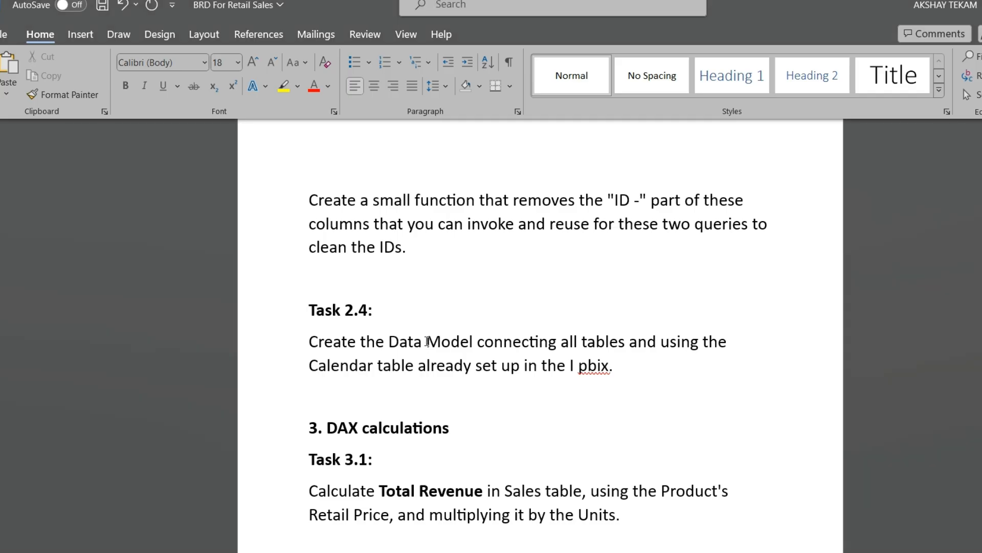
left_click(633, 363)
scroll(551, 325, "down", 2)
scroll(552, 326, "up", 1)
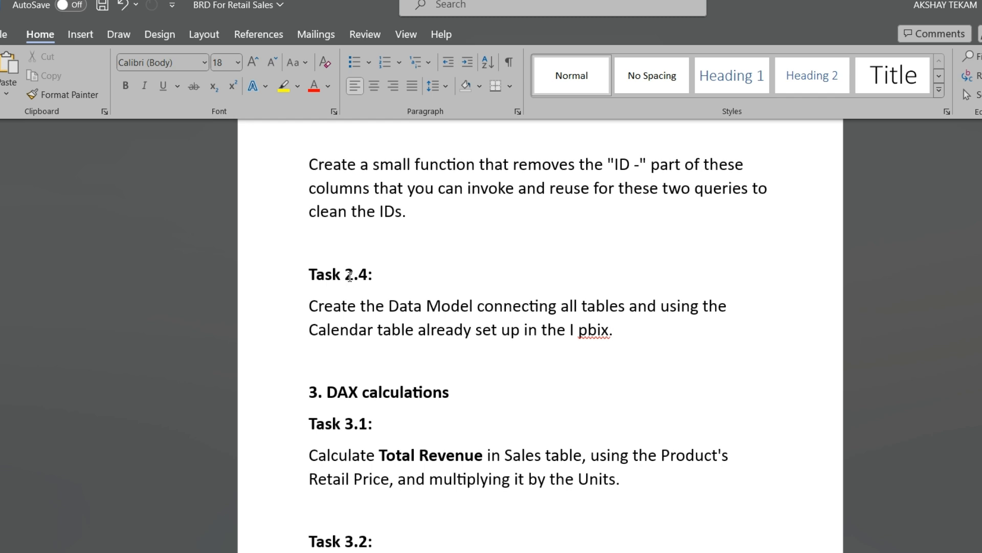
left_click_drag(311, 306, 640, 329)
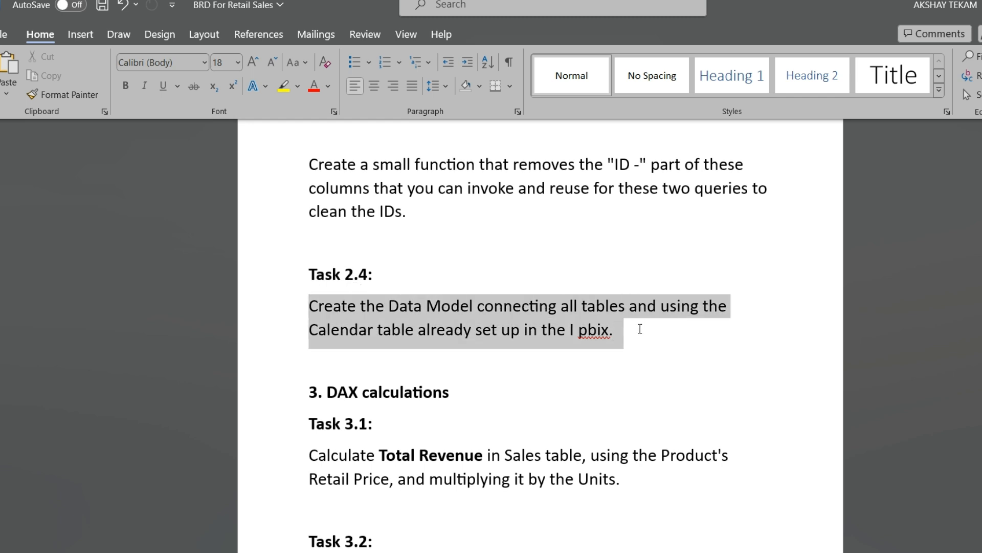
left_click(340, 333)
triple_click(335, 332)
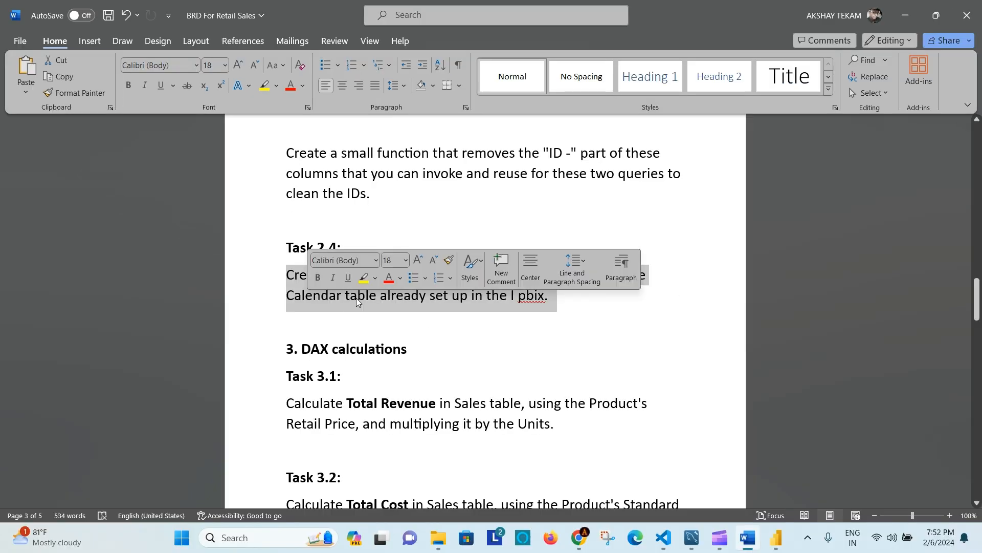
left_click(396, 334)
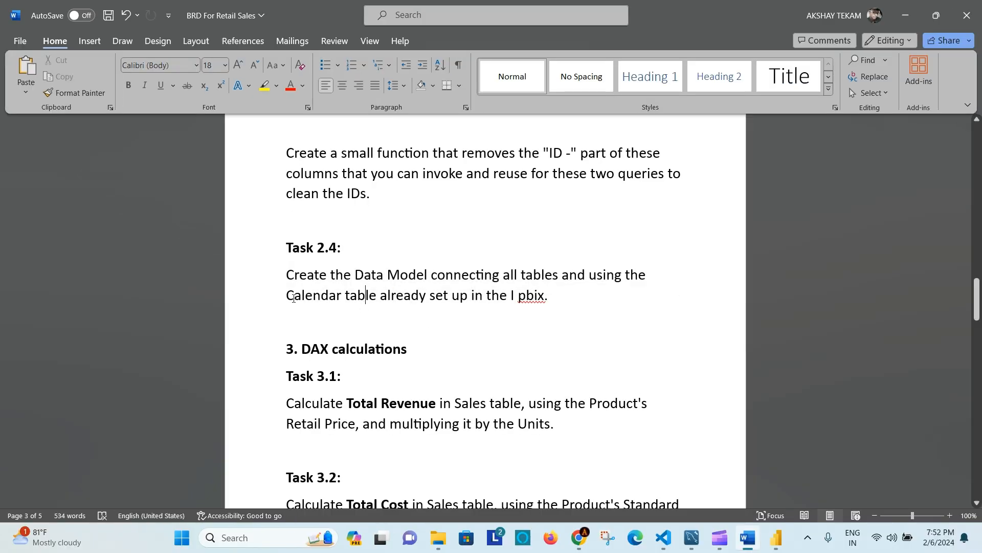
left_click_drag(287, 297, 380, 298)
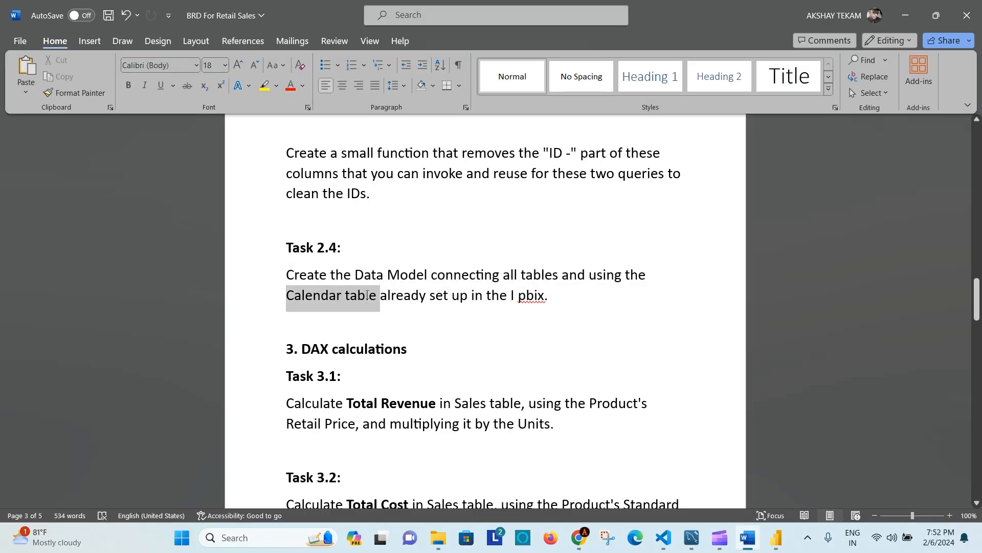
left_click(556, 297)
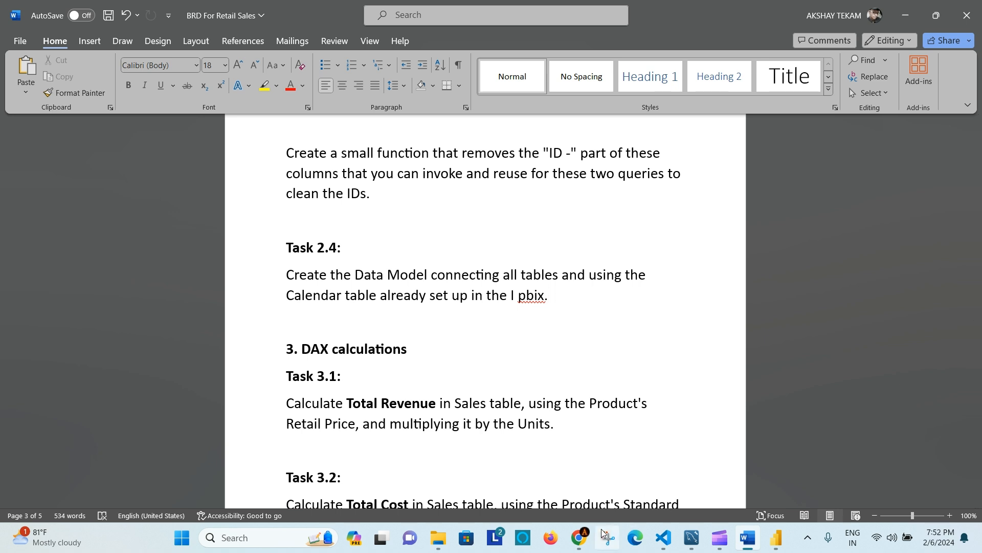
Return to Power BI Desktop, show the Sales table in Table view, and widen its Date column.
left_click(780, 534)
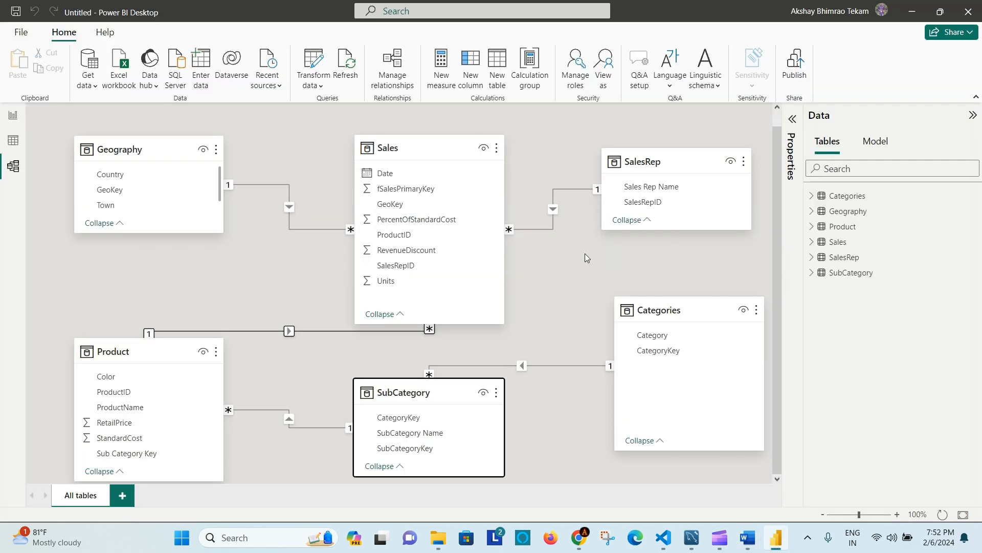
left_click(13, 143)
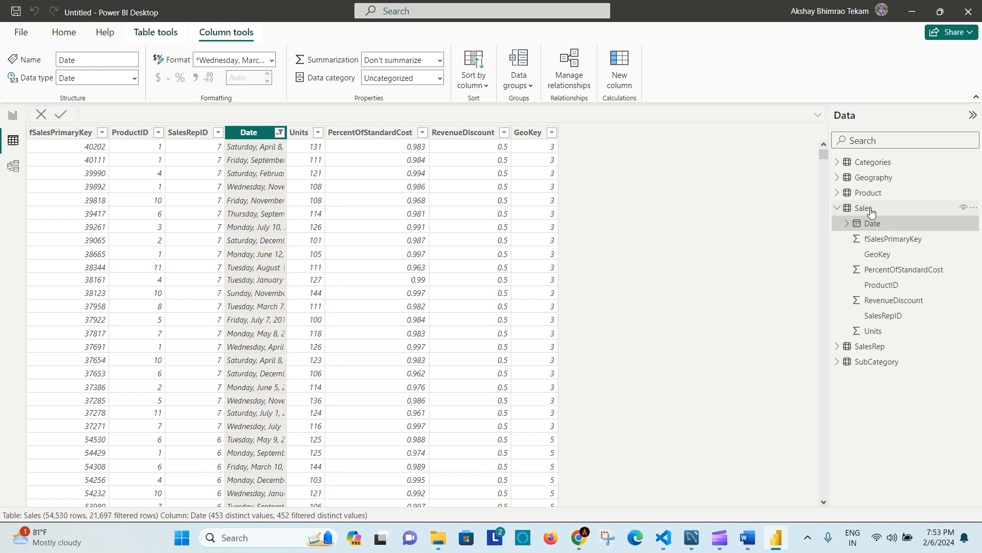
left_click(872, 211)
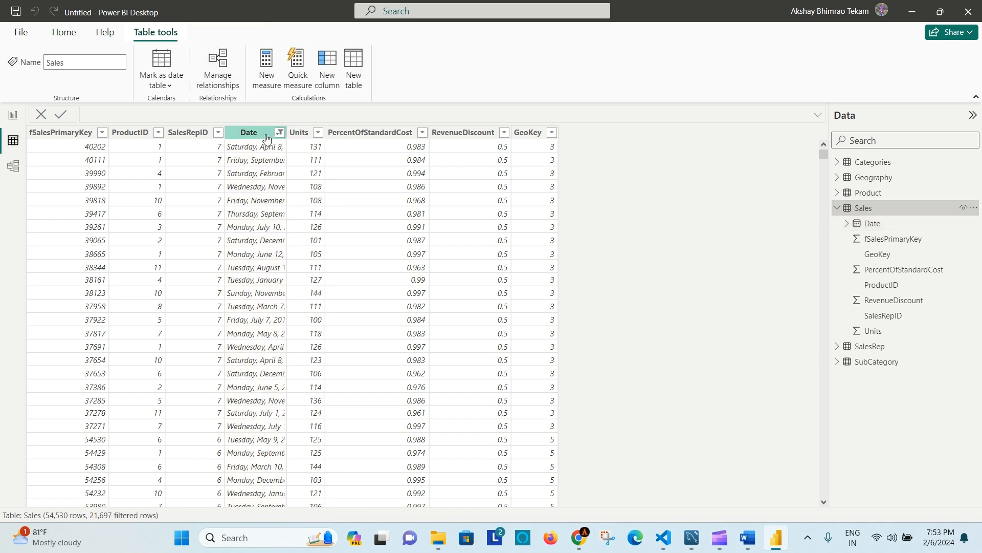
left_click_drag(285, 132, 309, 133)
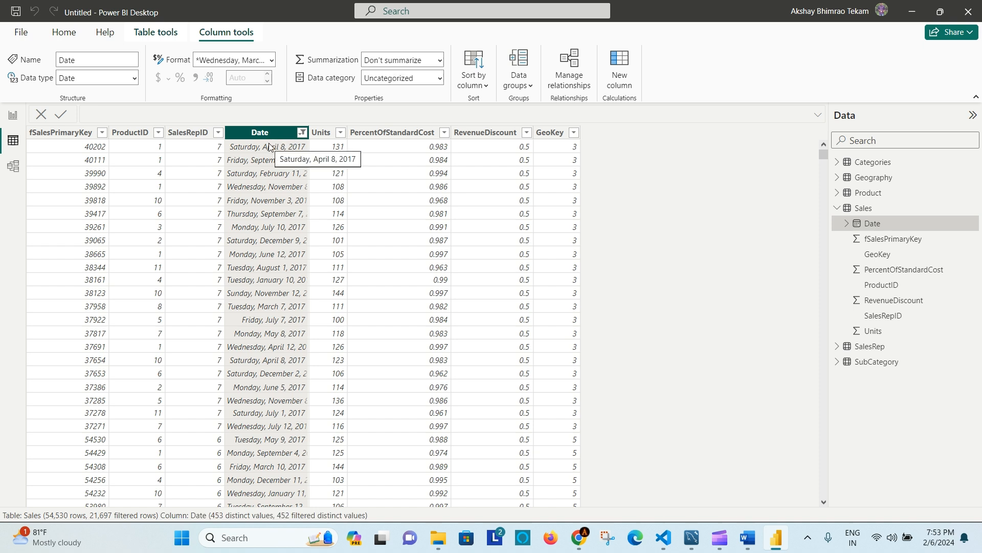
Examine the dates in the Sales table's Date column filter list and close it without changing the filter.
left_click(303, 134)
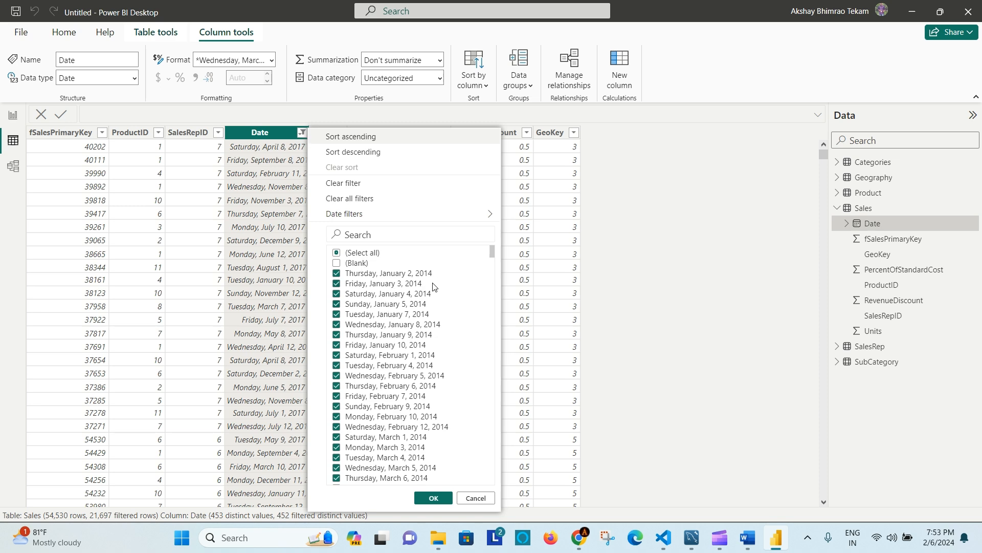
scroll(432, 296, "down", 1)
scroll(433, 296, "down", 4)
scroll(433, 296, "up", 6)
left_click(665, 219)
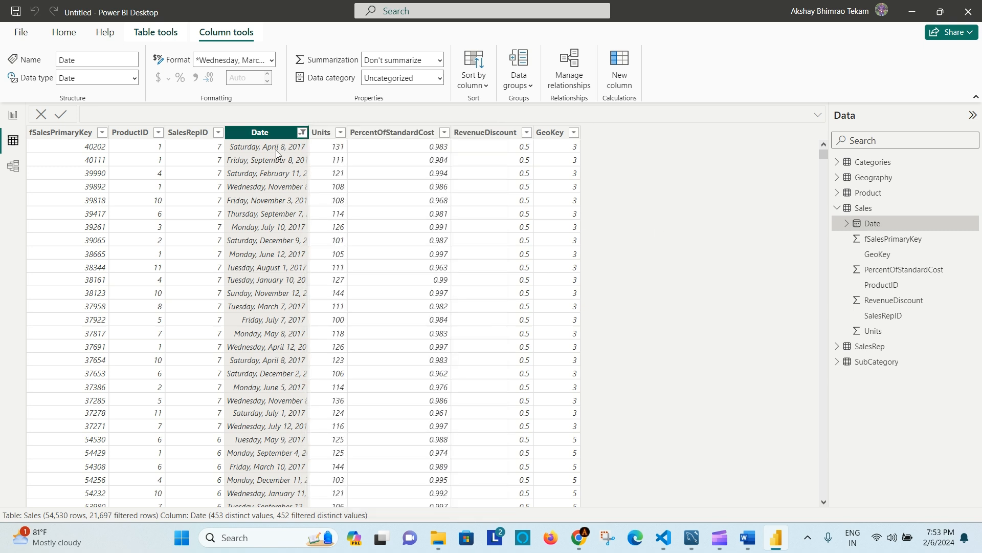
Format the Sales table's Date column as Short Date (*3/14/2001) and adjust the column width to suit.
left_click_drag(309, 132, 320, 133)
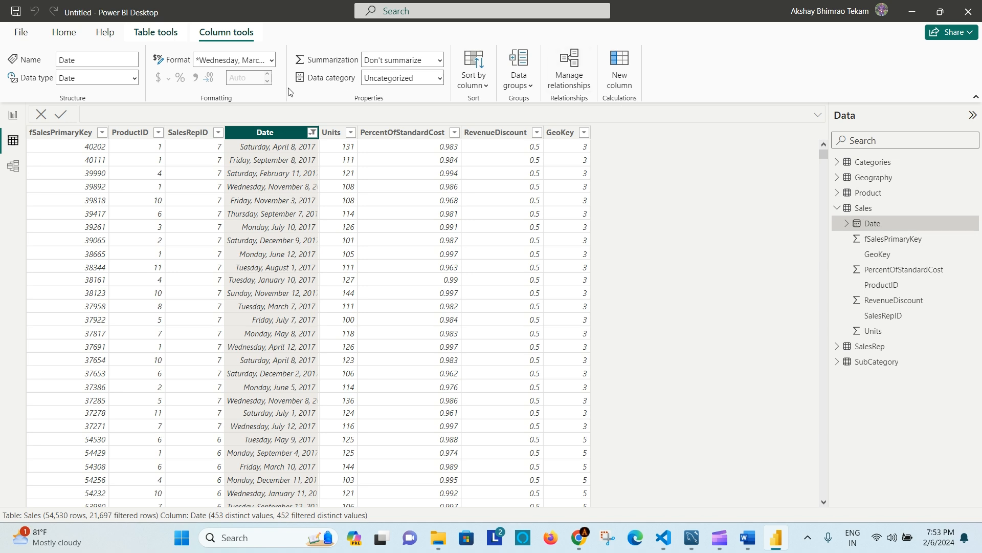
left_click(271, 60)
left_click(272, 61)
left_click(272, 60)
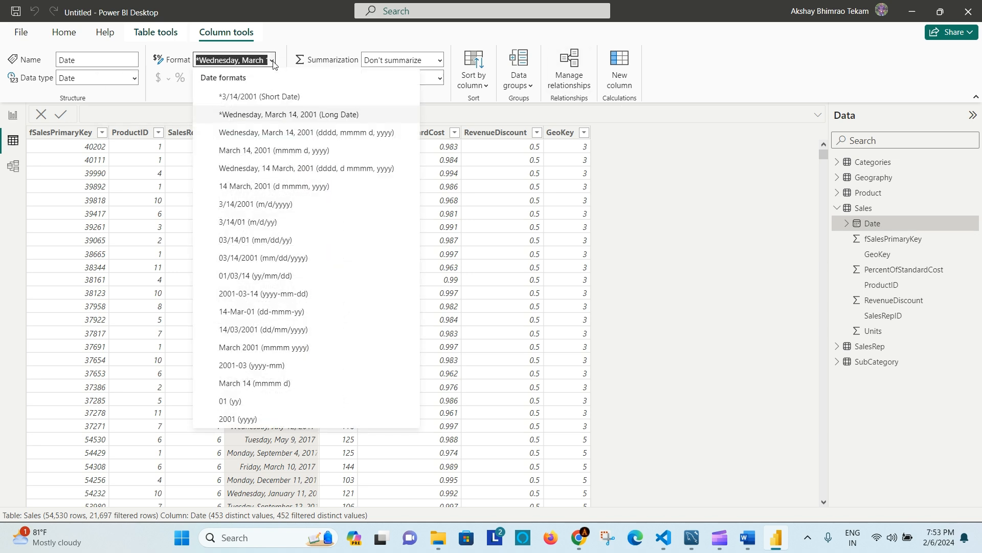
left_click(287, 101)
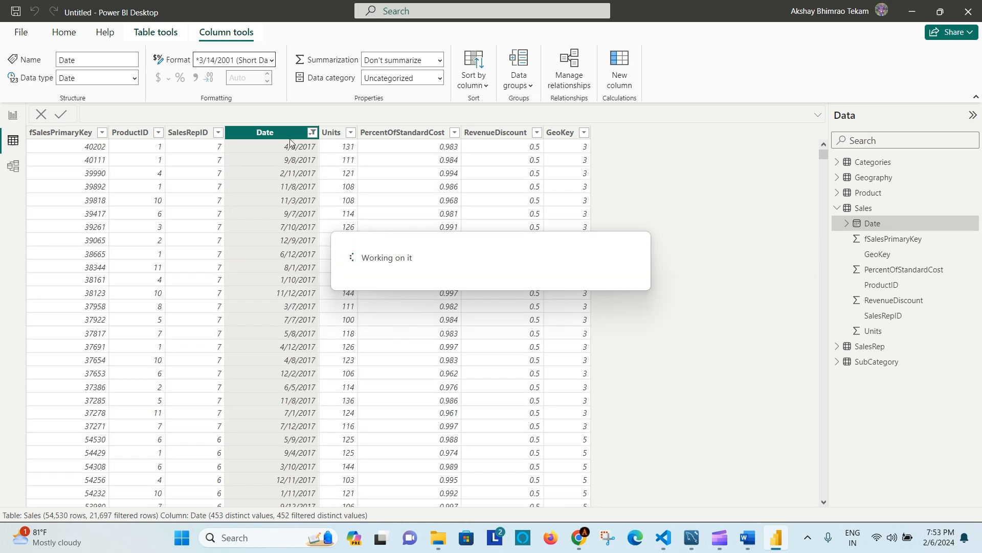
left_click_drag(300, 132, 293, 133)
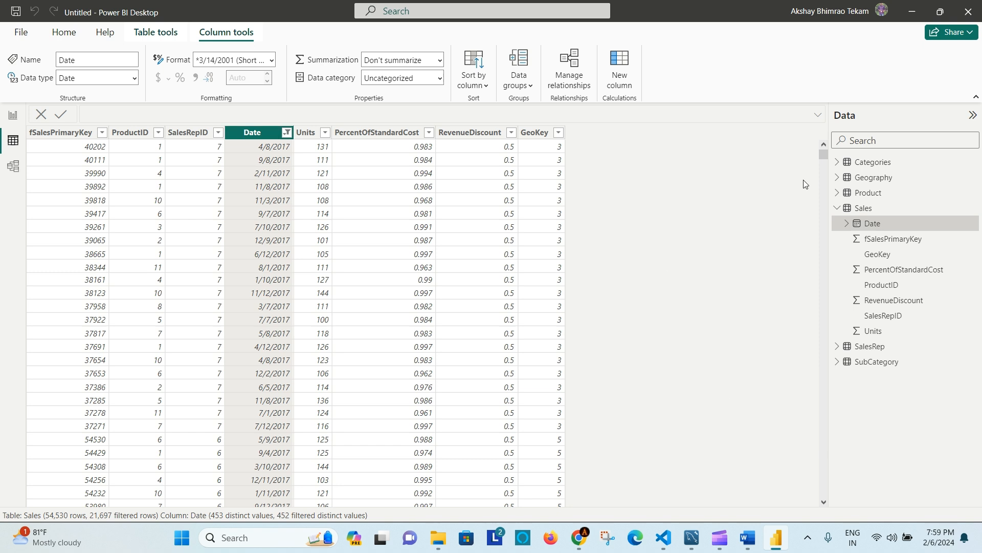
Start a new calculated table, enlarge the formula text, and replace the default table name with DateMaster in the formula.
left_click(64, 32)
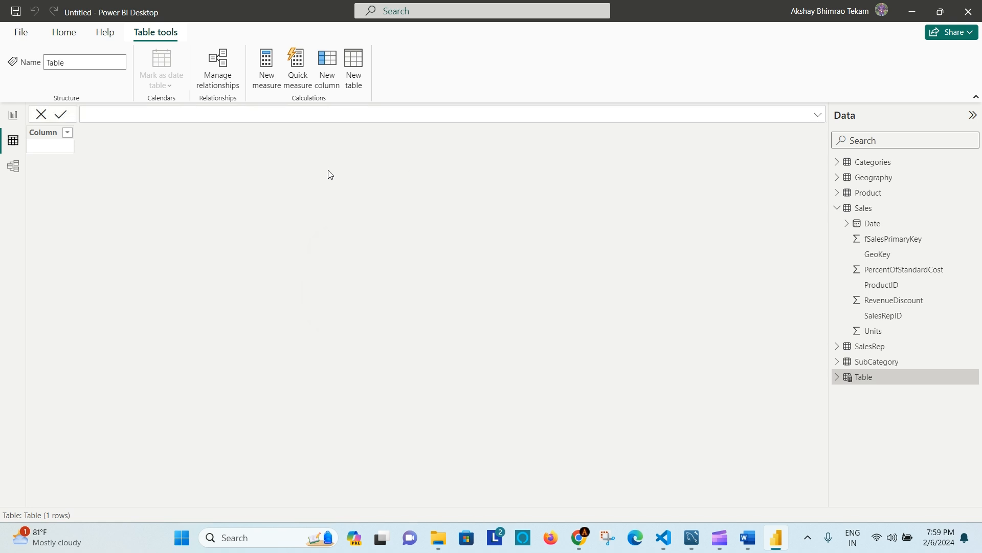
left_click(130, 117)
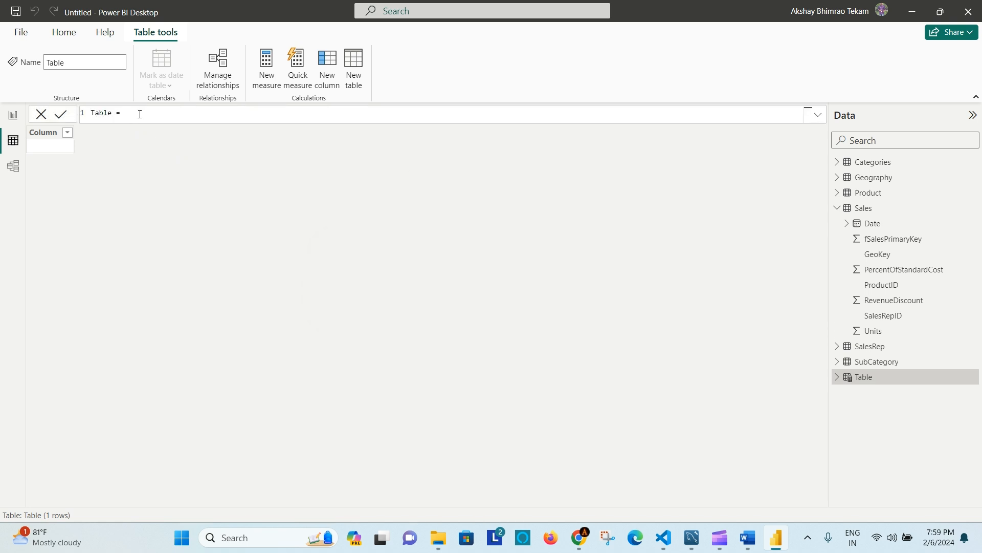
scroll(140, 113, "up", 8)
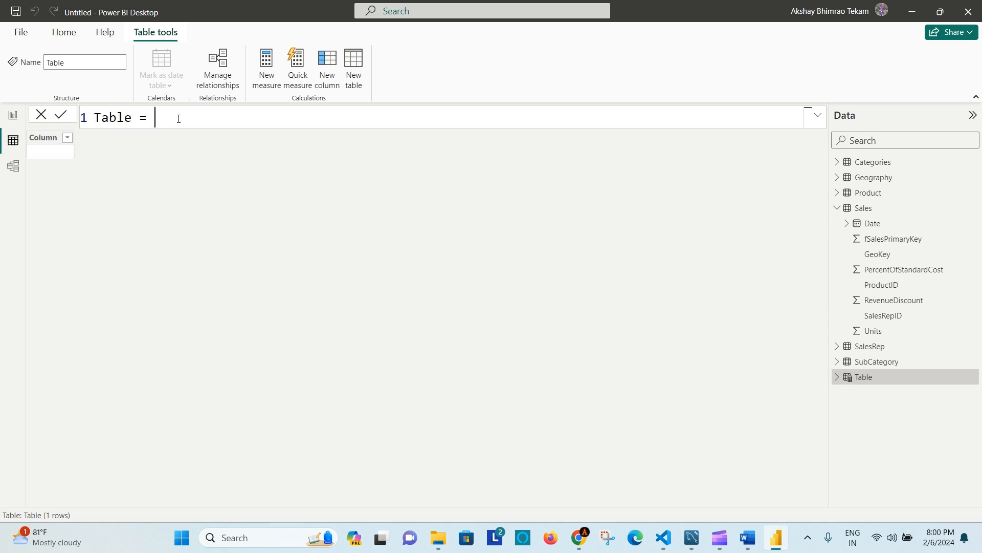
scroll(155, 120, "up", 2)
left_click_drag(154, 119, 96, 120)
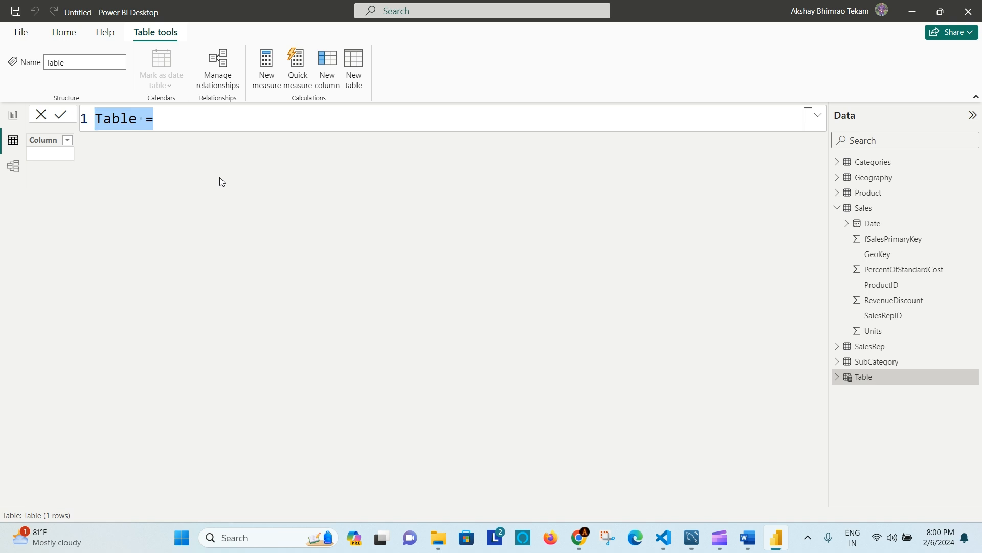
type("Da")
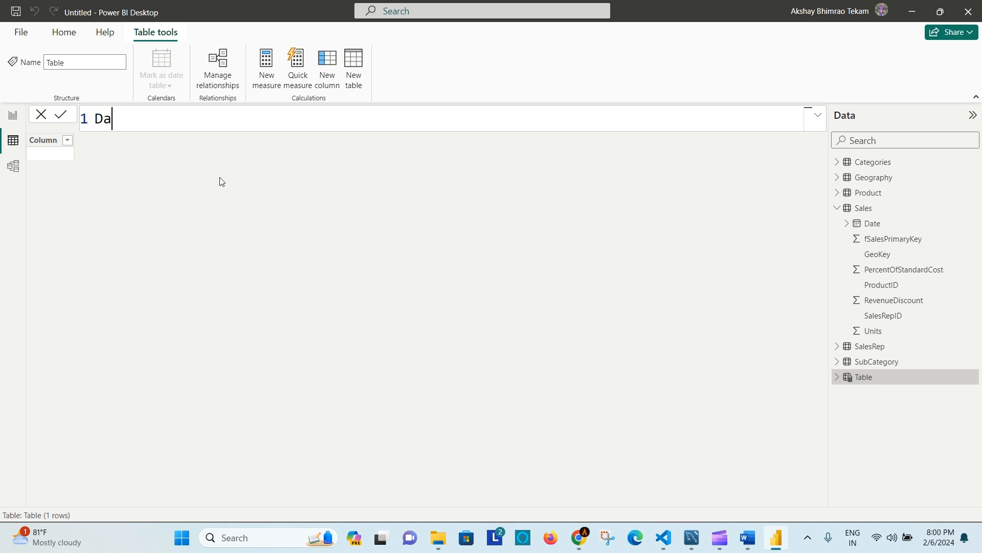
type("teMaster")
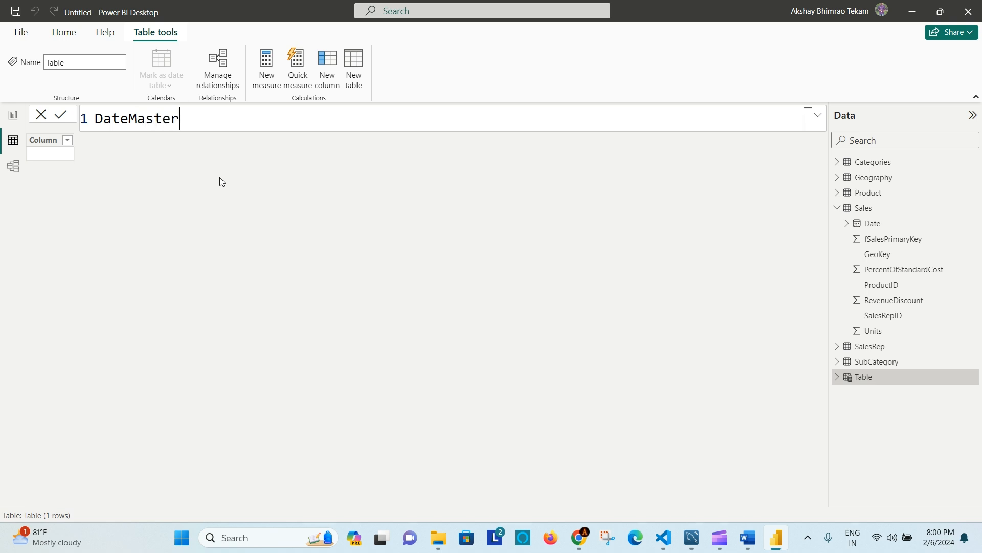
type(" =")
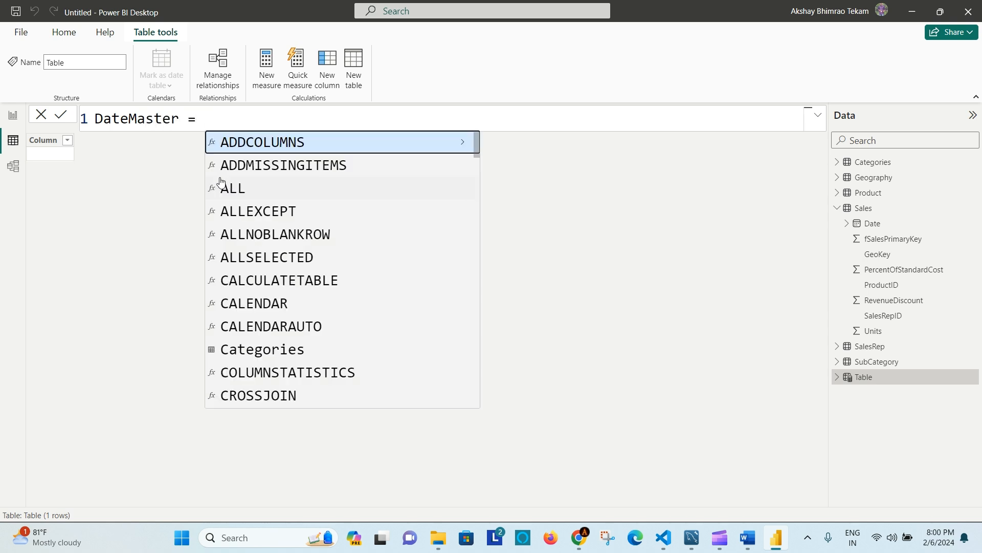
Add the CALENDAR function with empty parentheses to the DateMaster formula, ready for its arguments.
left_click(232, 121)
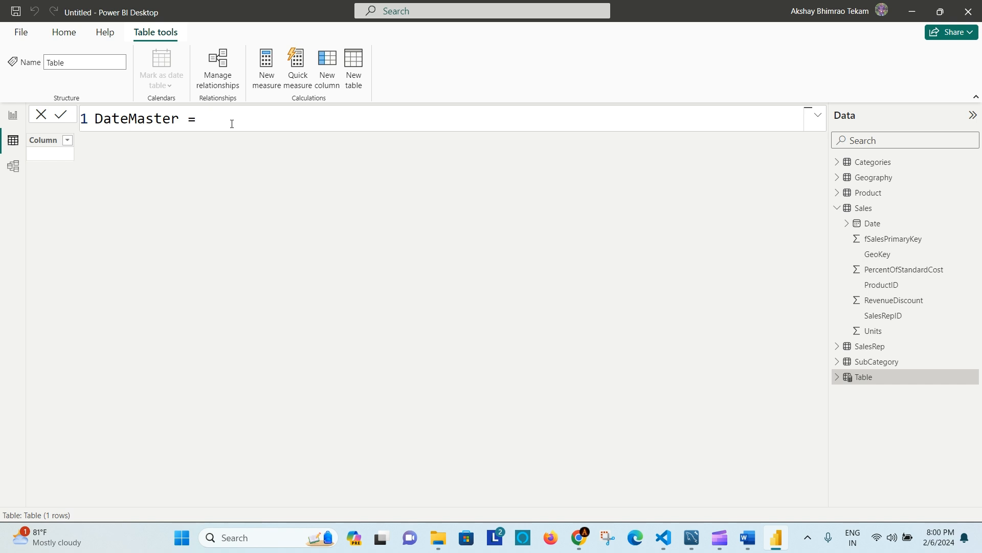
type("CAL")
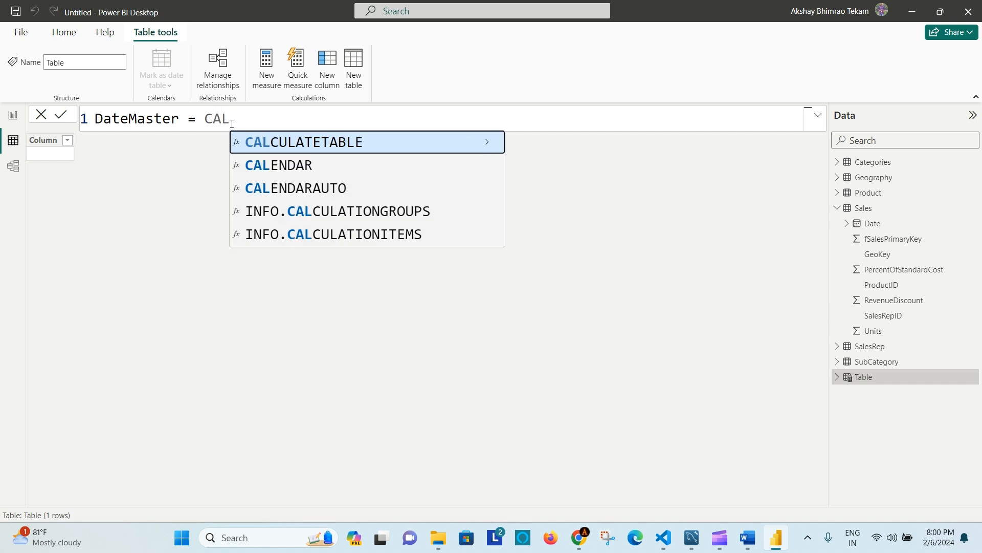
key("Down")
key("Tab")
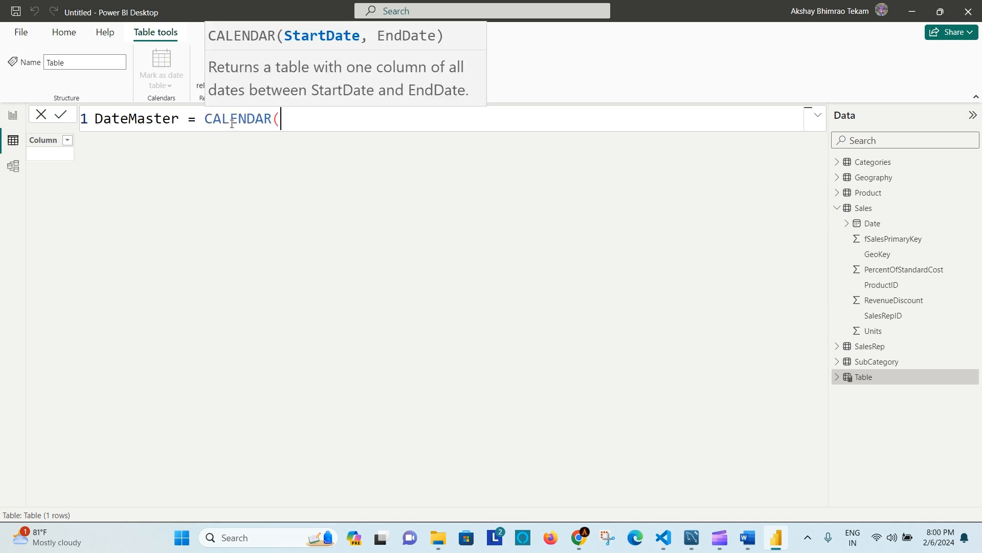
type(")")
key("Left")
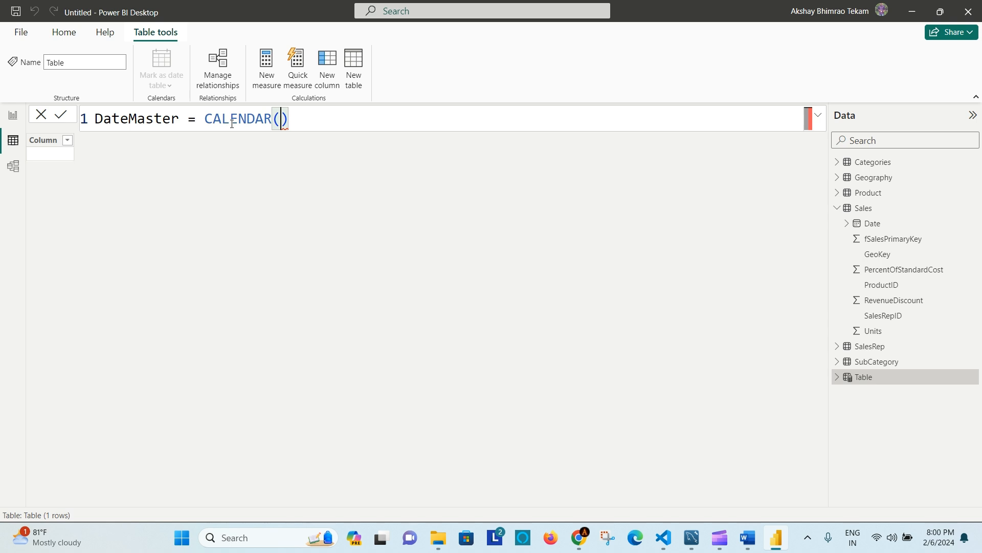
Enter FIRSTDATE of Sales[Date] as the start date argument of CALENDAR.
type("Sa")
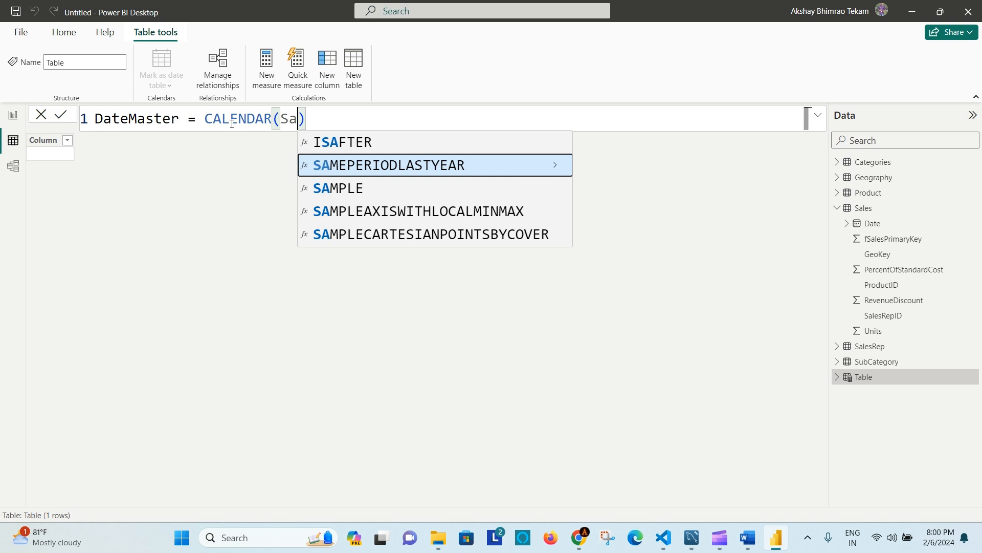
key("BackSpace")
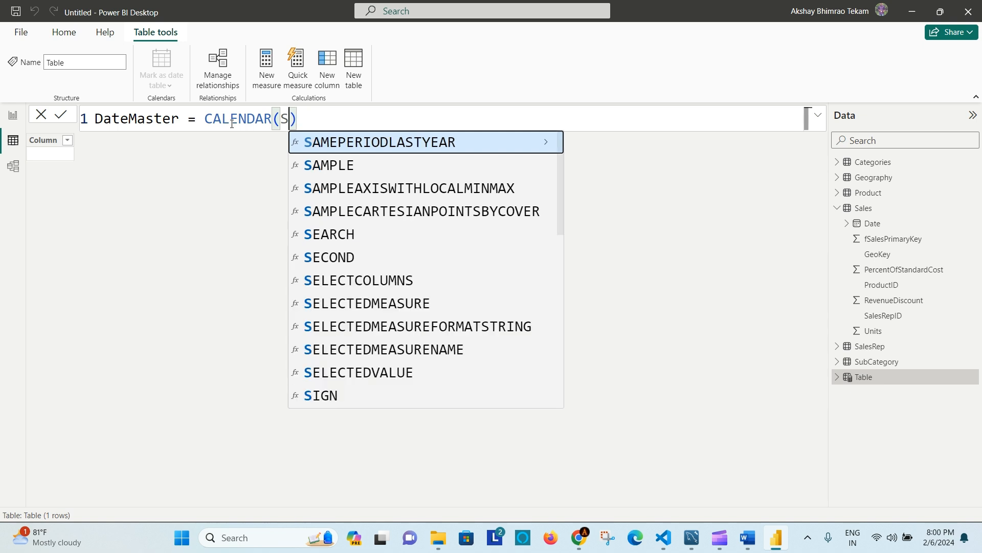
key("BackSpace")
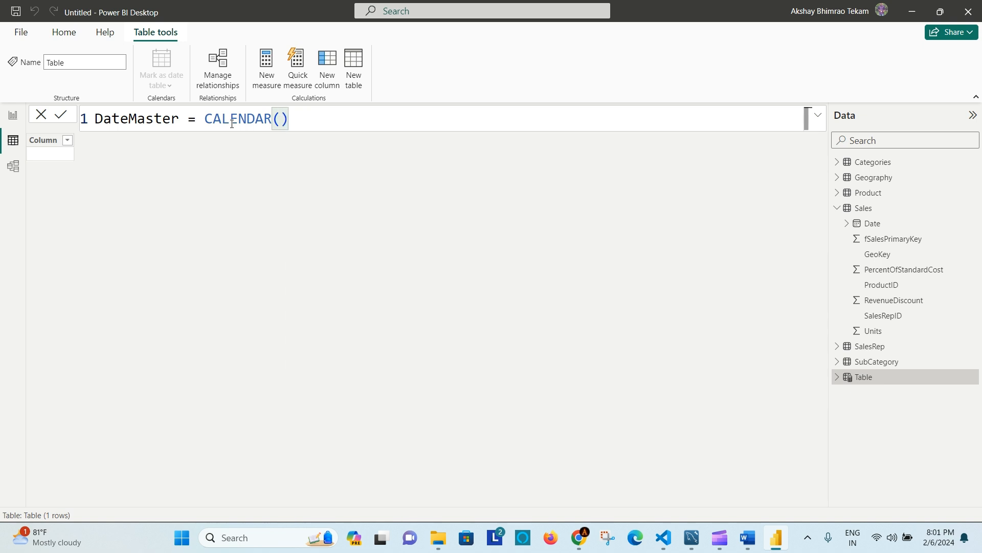
type("FI")
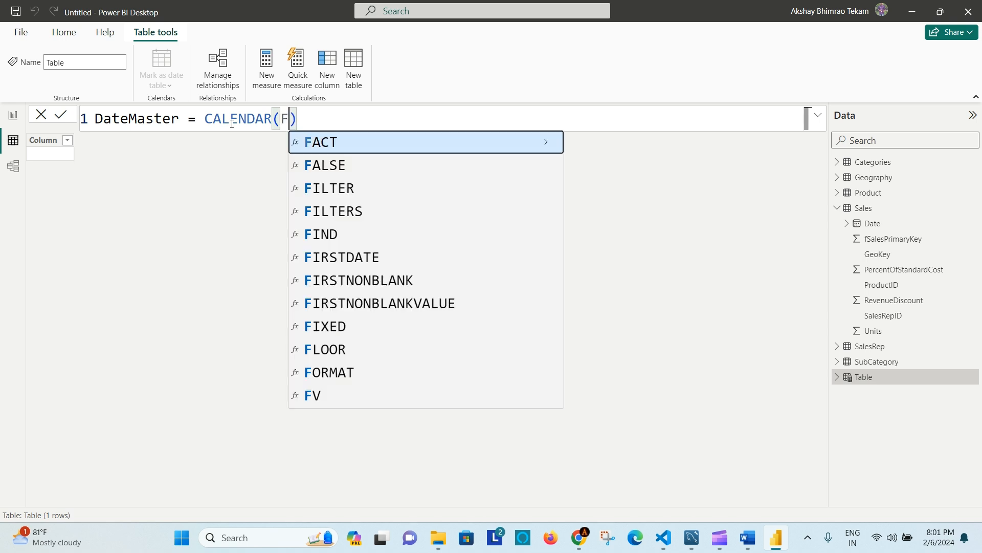
type("RS")
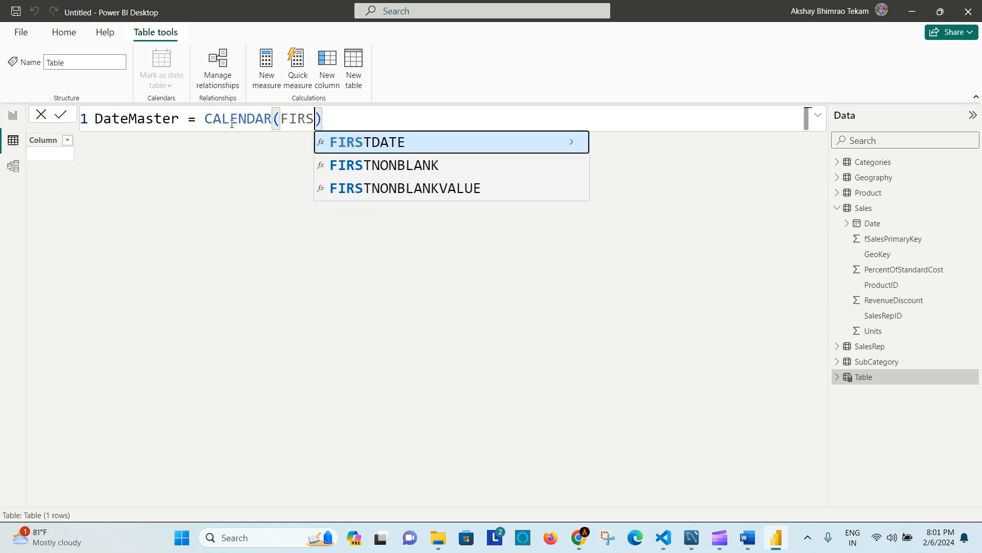
key("Tab")
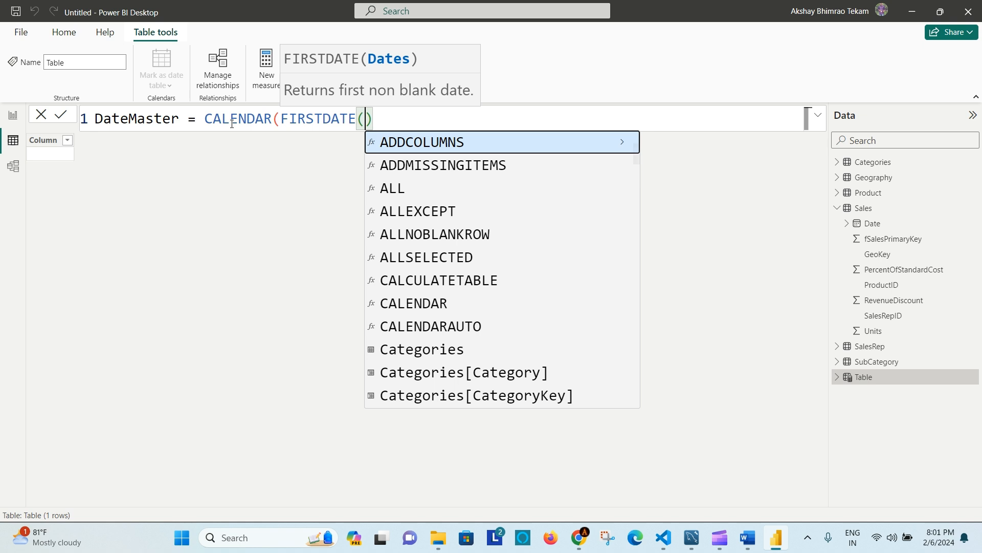
type("Sal")
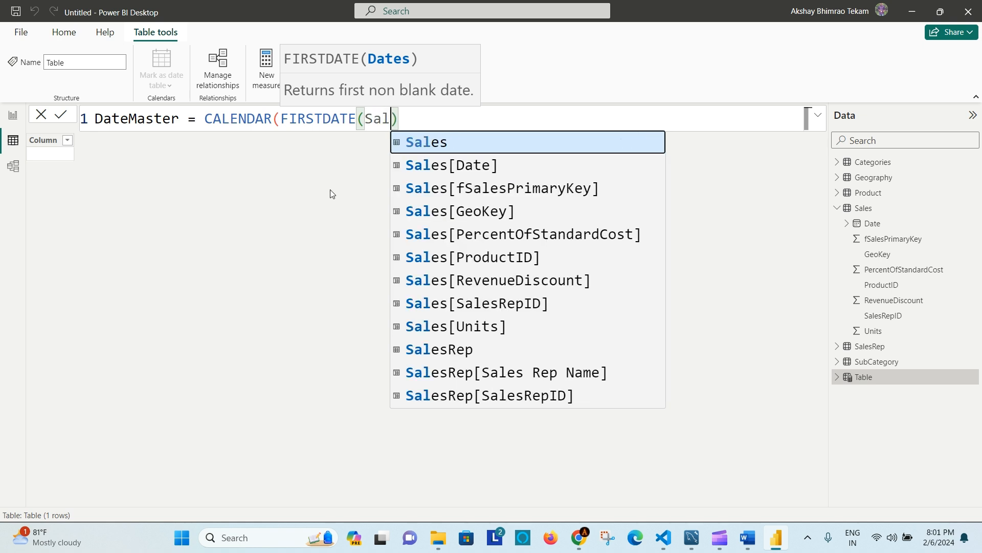
left_click(479, 169)
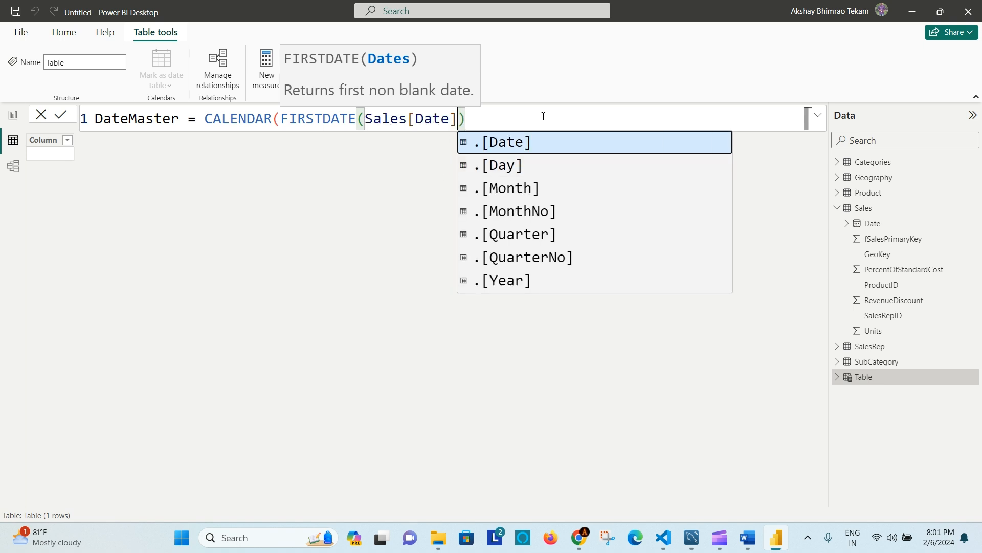
Enter LASTDATE(Sales[Date]) as the end date argument of CALENDAR and close the parenthesis after FIRSTDATE's Sales[Date].
type(", LAST")
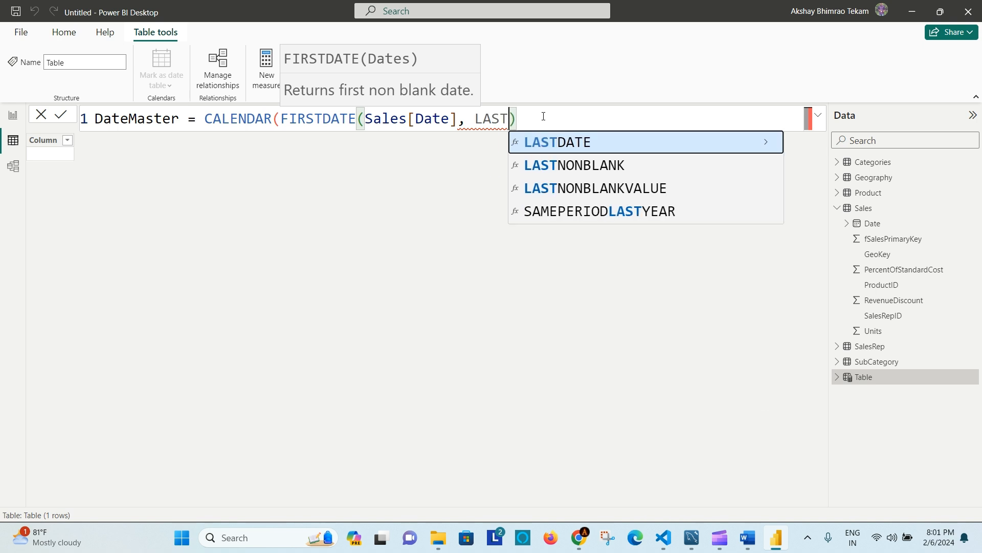
key("Tab")
type("(")
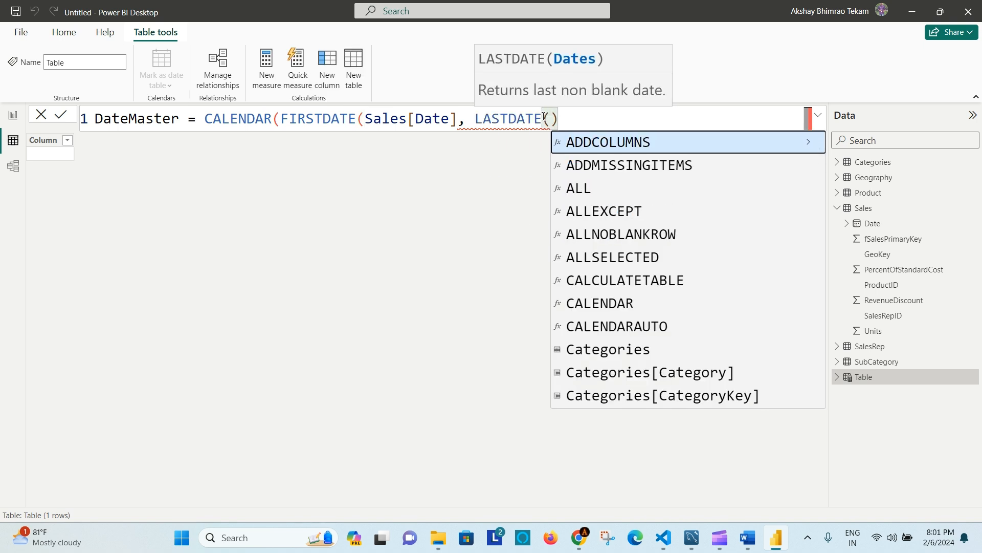
type("Sal")
key("Down")
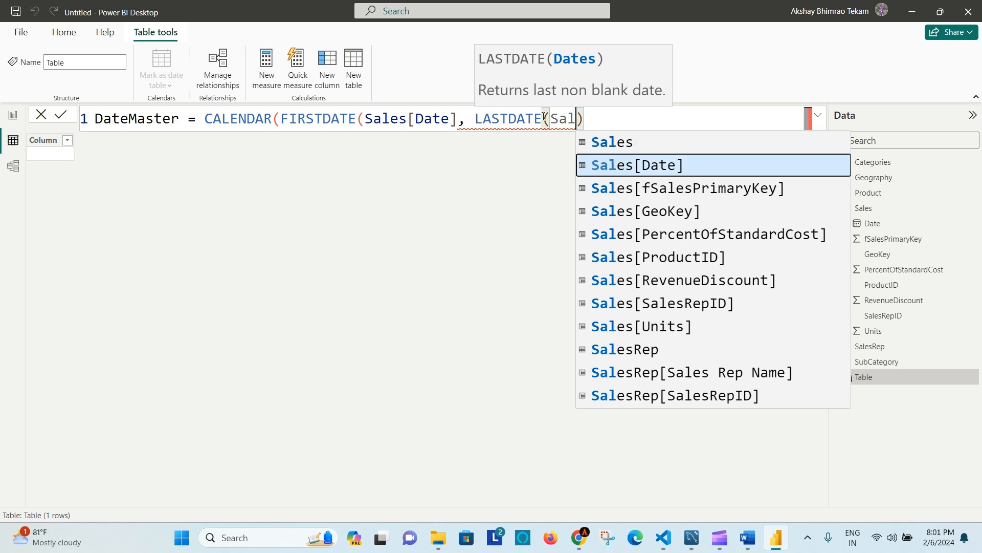
key("Tab")
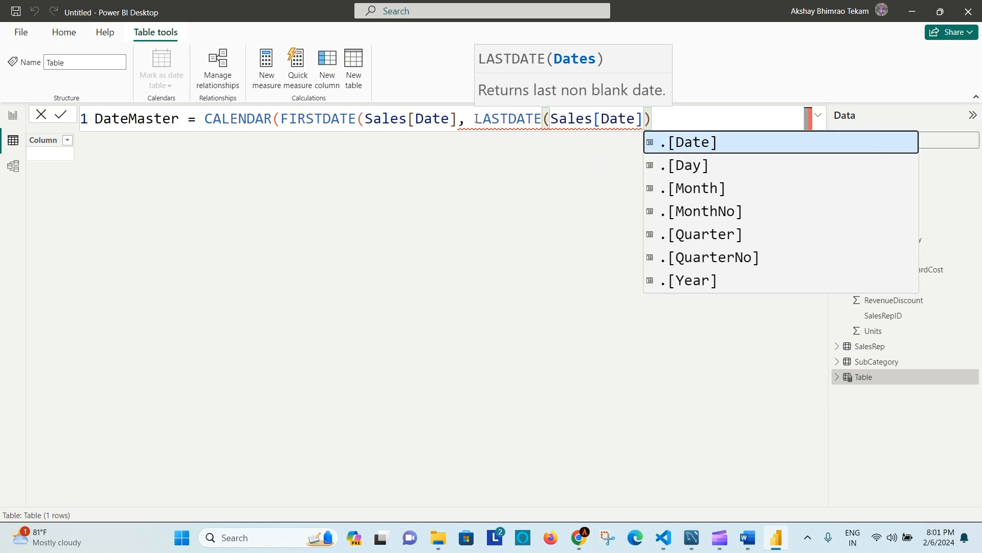
type(")")
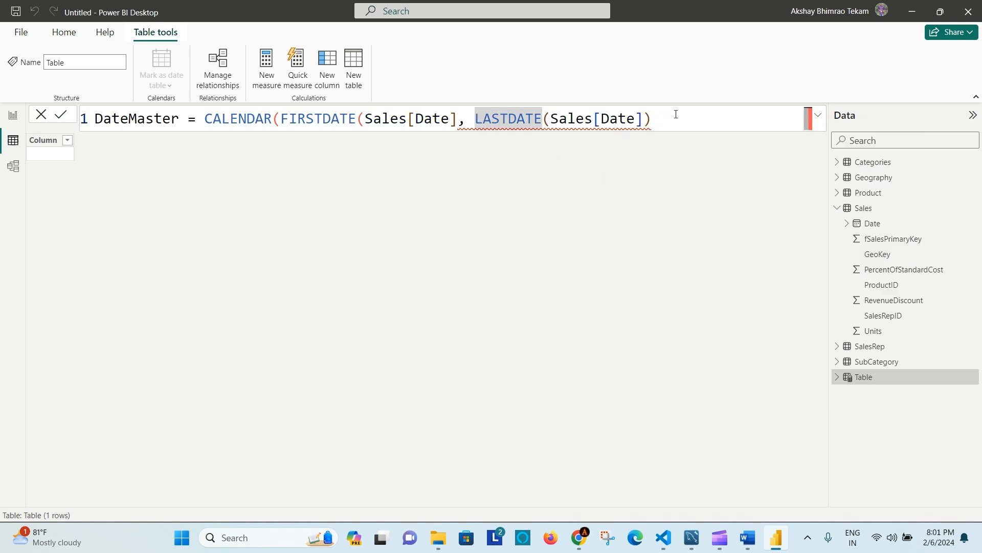
left_click(674, 115)
left_click(459, 117)
type(")")
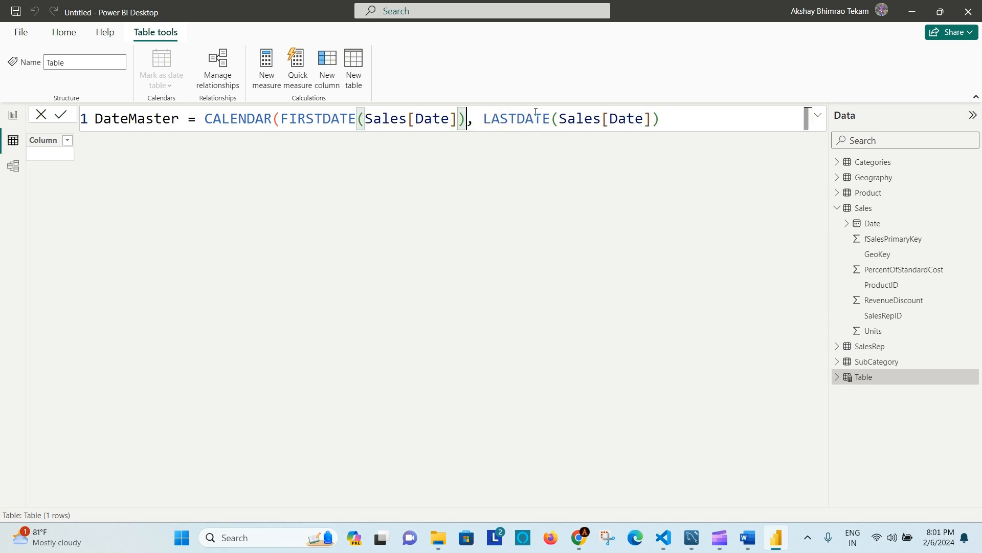
left_click(672, 117)
key("BackSpace")
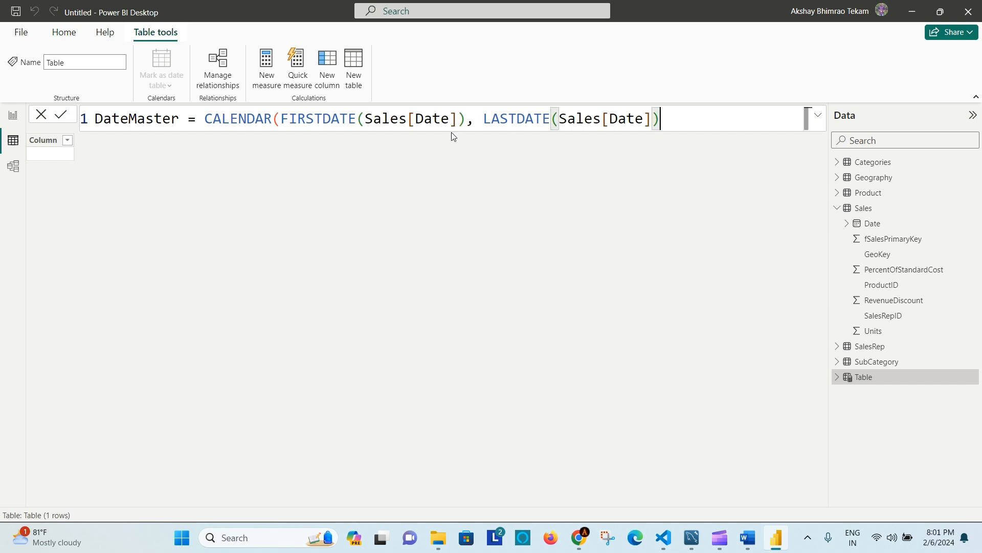
left_click_drag(288, 118, 425, 118)
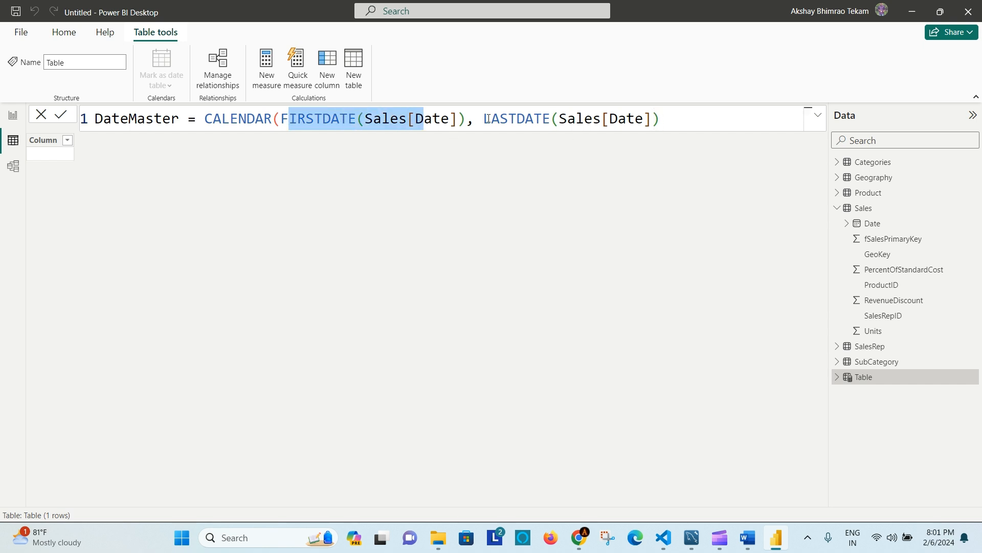
left_click_drag(484, 119, 655, 120)
left_click(669, 118)
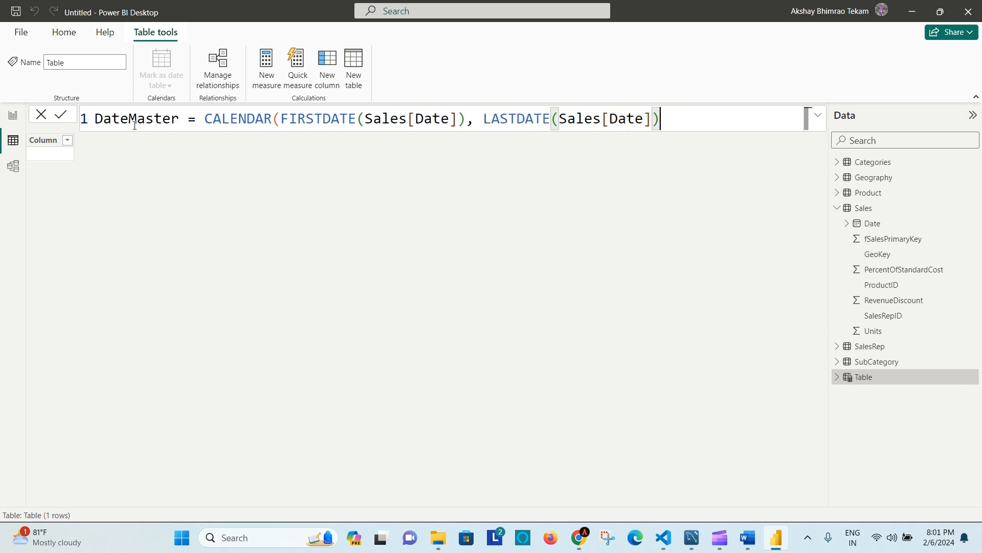
double_click(110, 118)
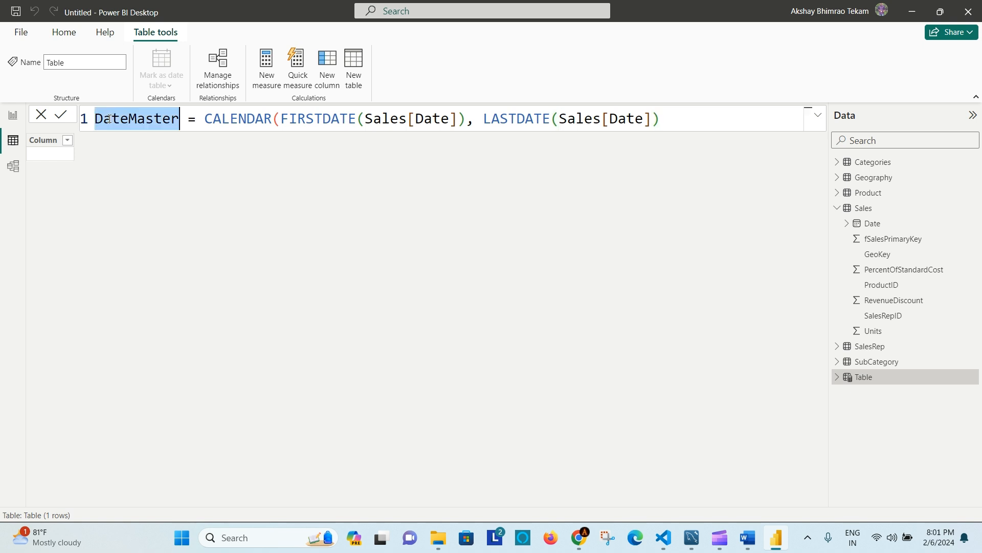
left_click(132, 119)
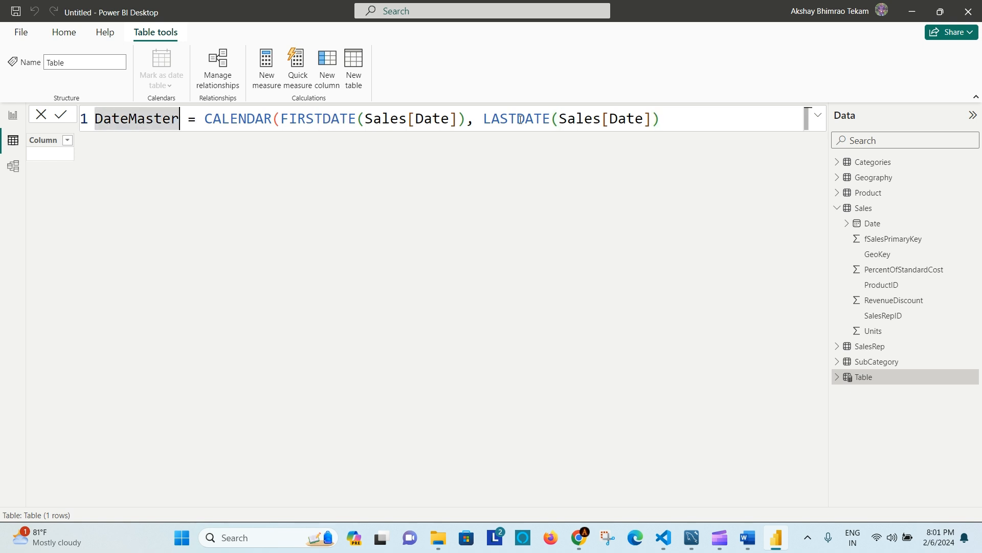
left_click(595, 118)
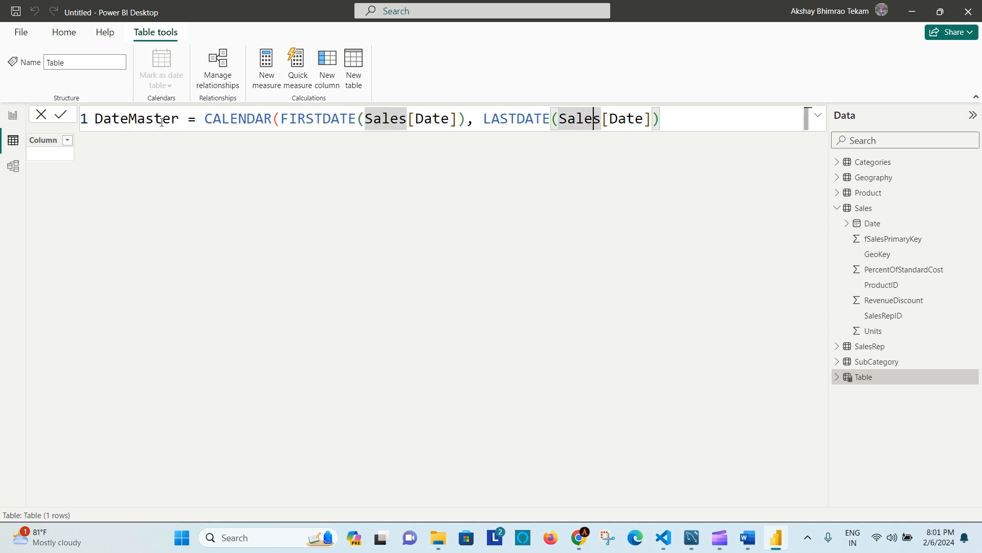
Commit the completed CALENDAR formula to create the DateMaster table and set its Date column's format to *3/14/2001 (Short Date).
left_click(61, 115)
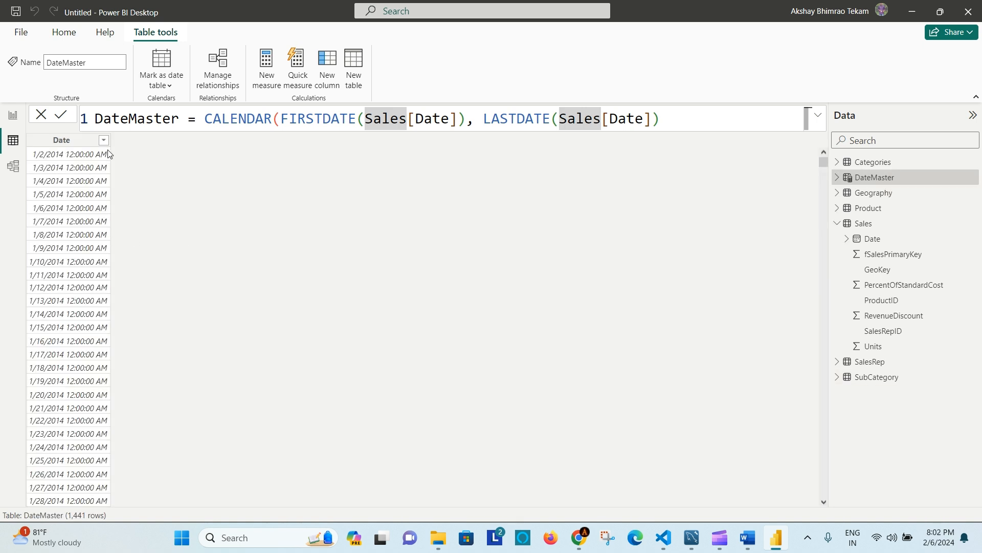
left_click(77, 142)
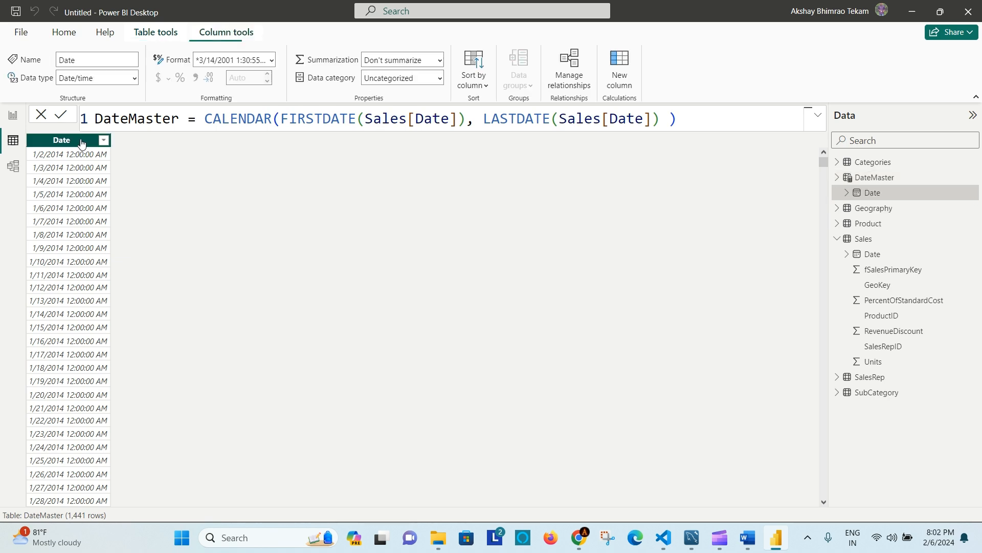
left_click(271, 60)
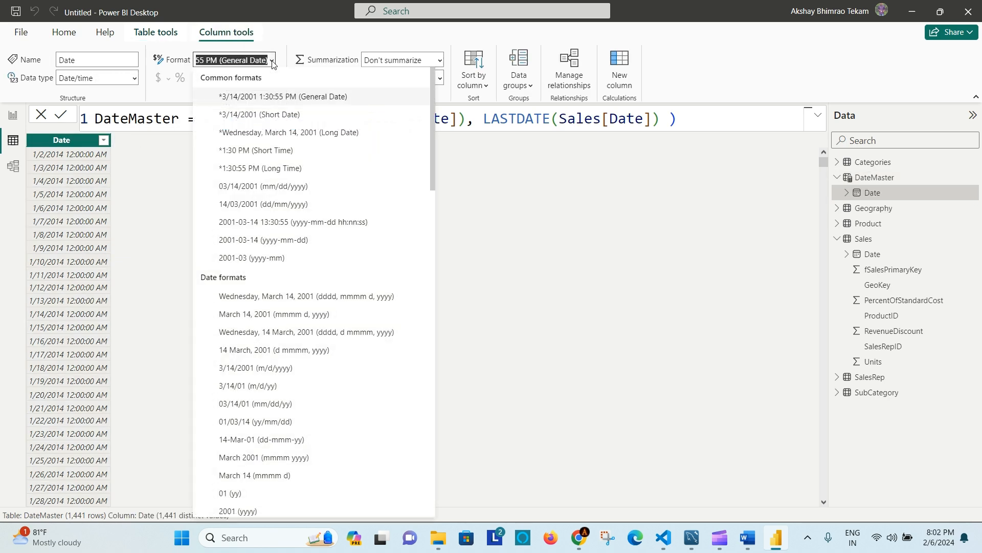
left_click(274, 114)
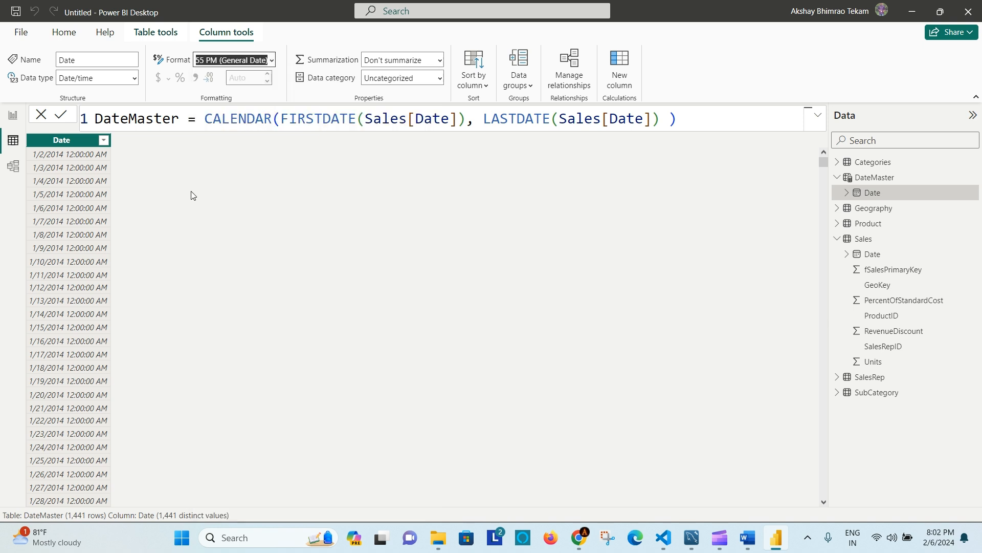
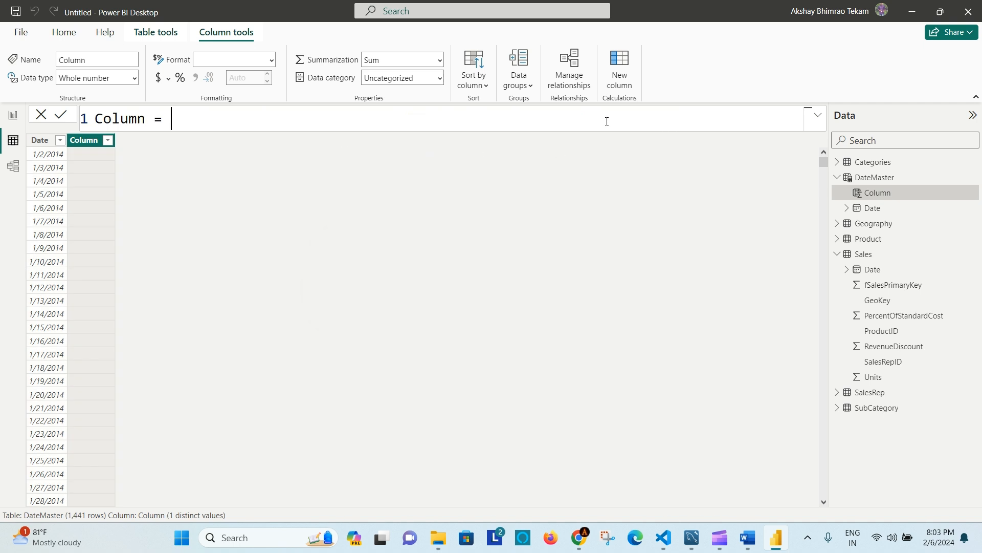
Name the new DateMaster column Year in its formula and add the YEAR function with empty parentheses.
double_click(120, 119)
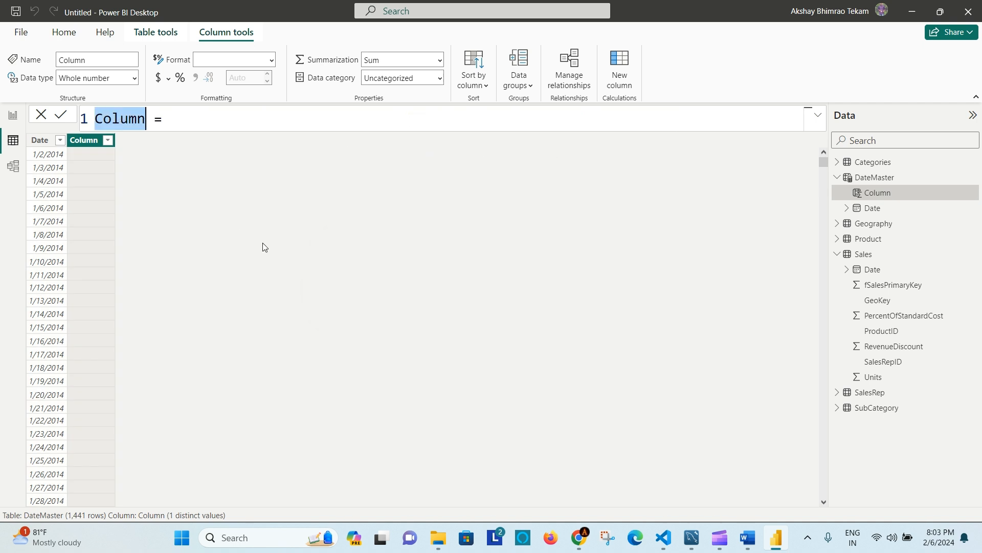
type("Year")
key("Right")
key("Right")
key("Right")
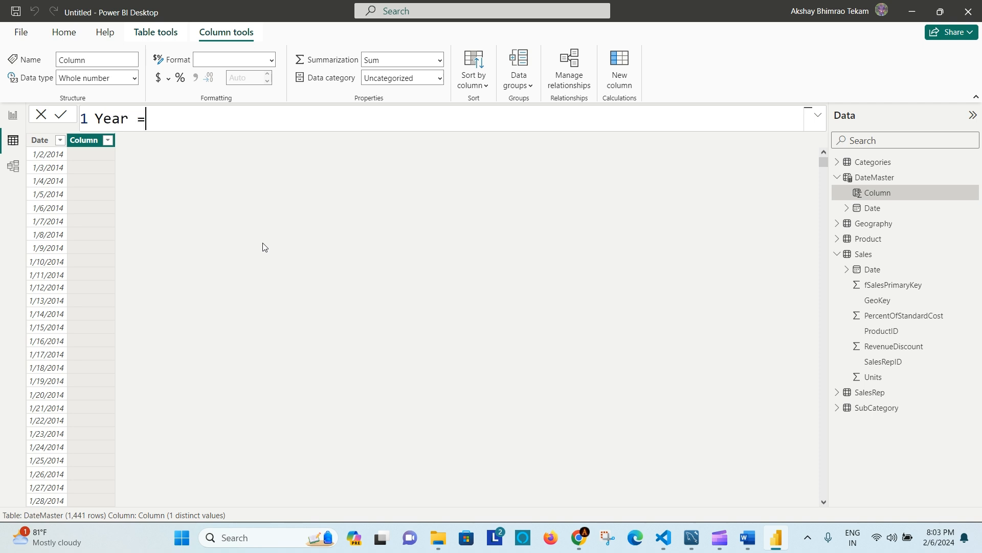
type("Yea")
key("Tab")
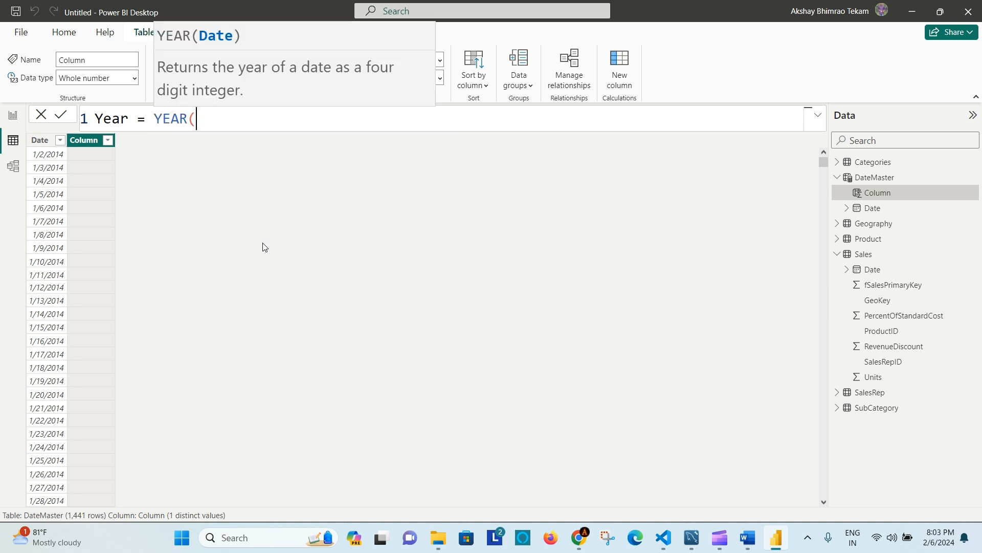
type(")")
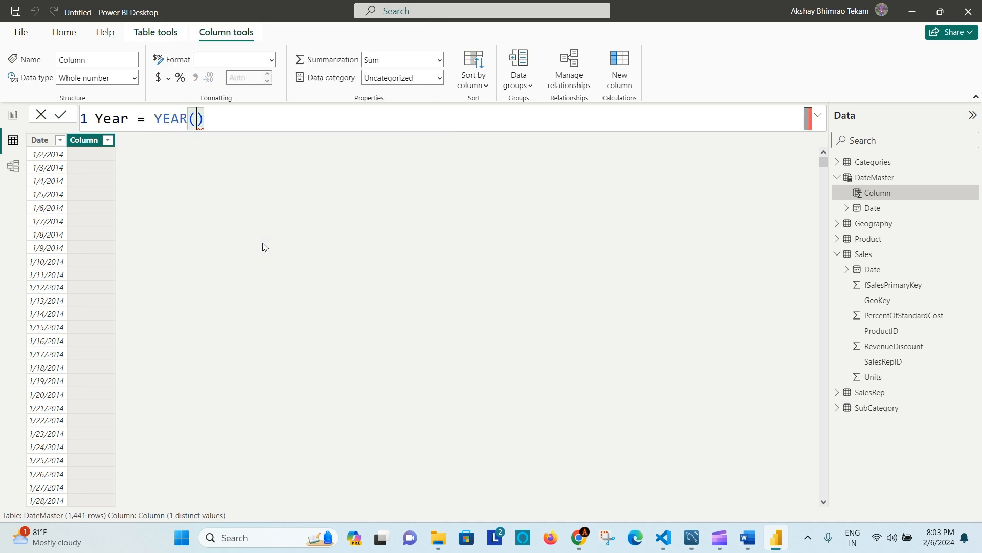
Enter DateMaster[Date] as the argument of YEAR, commit the Year column, and check its values down the table.
type("Date")
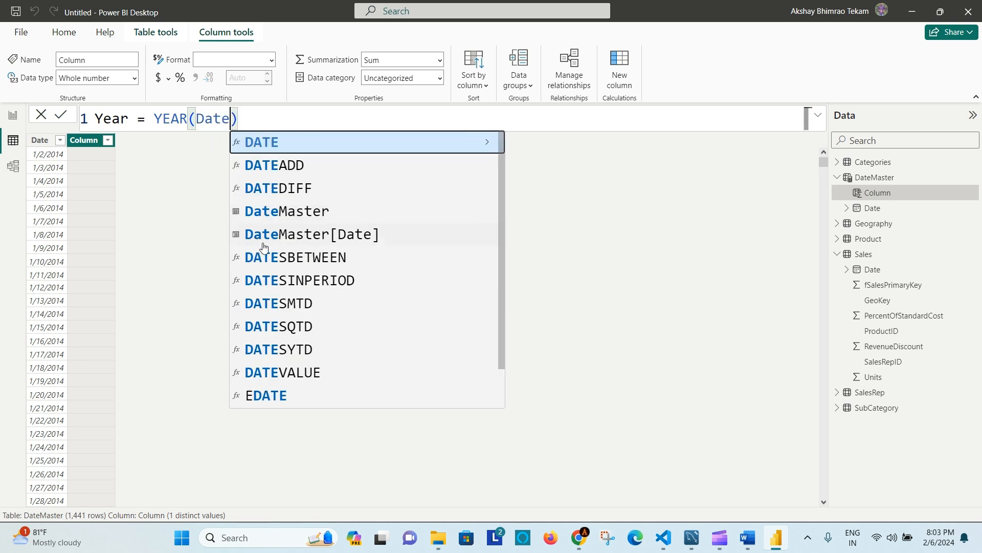
key("Down")
key("Down")
key("Down")
key("Down")
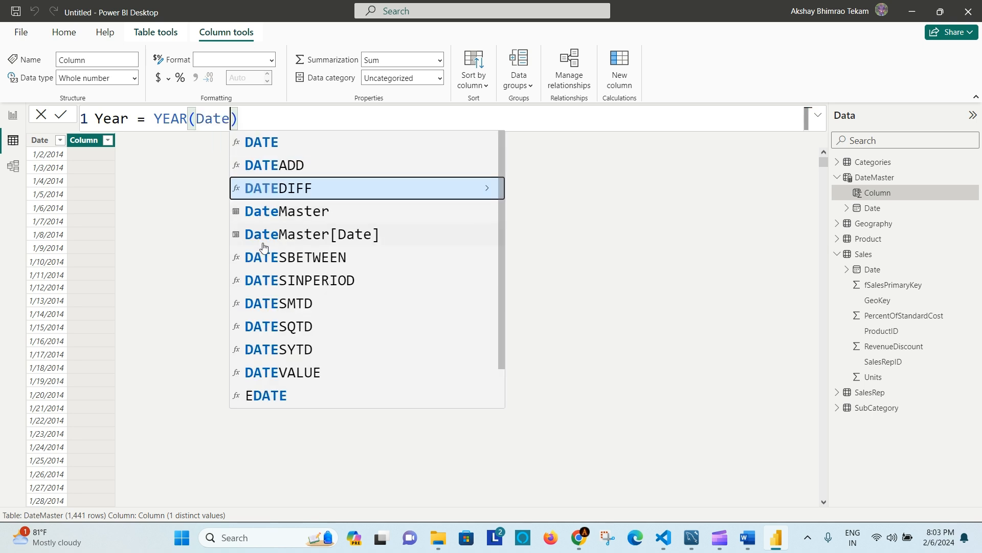
key("Tab")
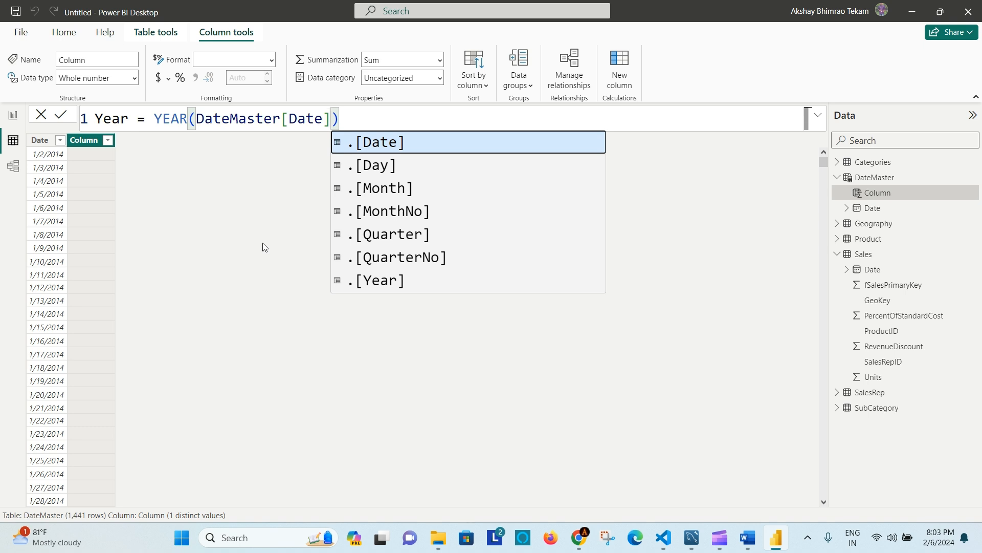
key("Escape")
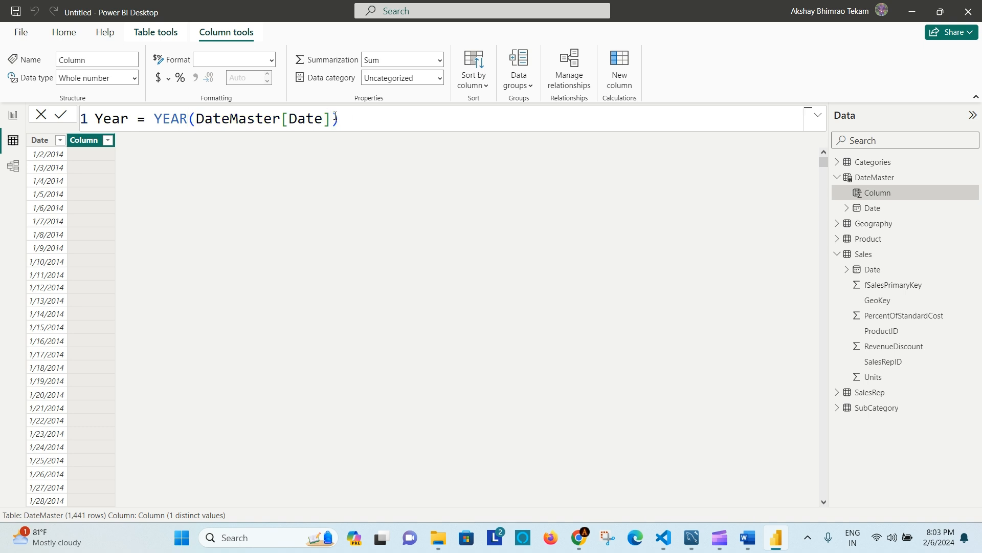
left_click(342, 116)
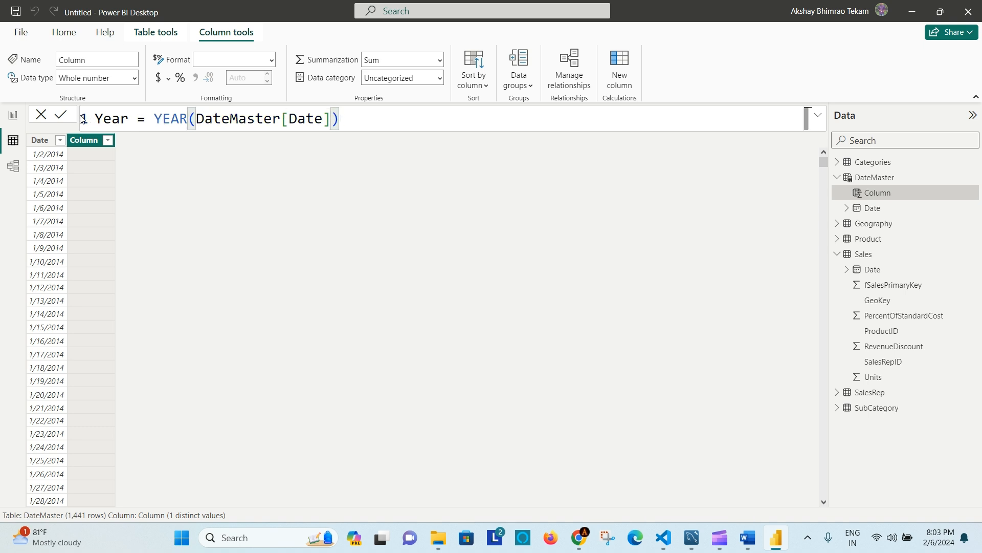
left_click(60, 116)
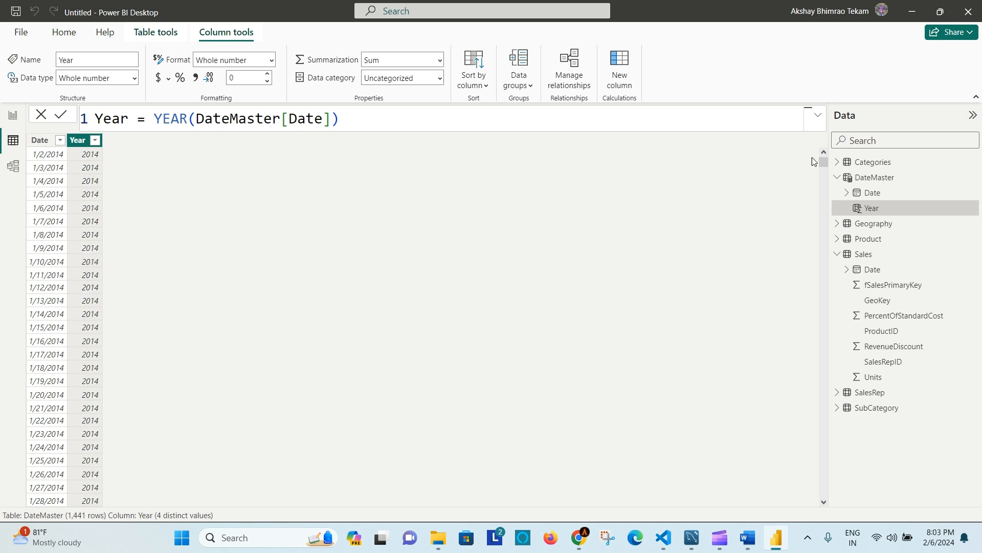
left_click_drag(823, 164, 810, 364)
left_click_drag(810, 410, 818, 154)
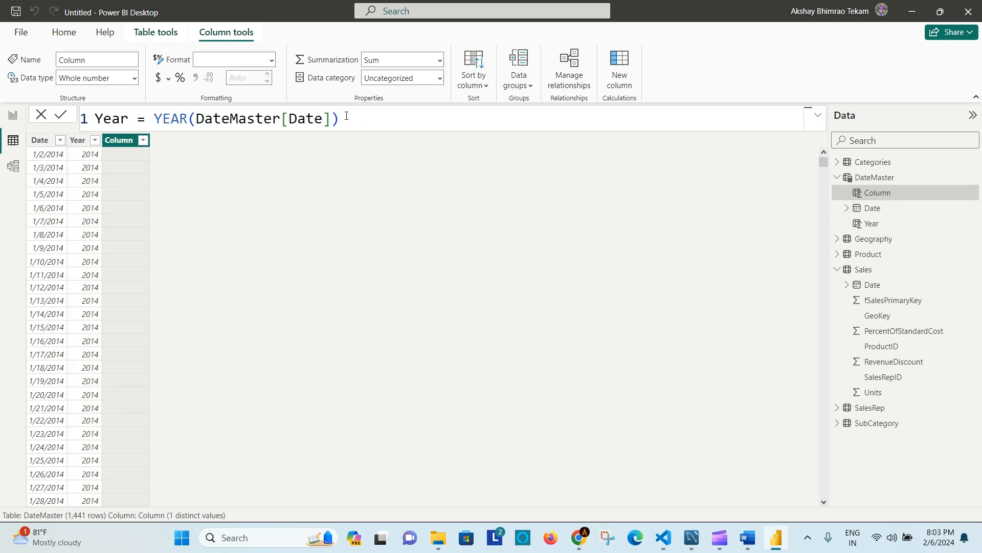
Name the new DateMaster column Month in its formula and add the MONTH function with empty parentheses.
left_click_drag(95, 119, 137, 113)
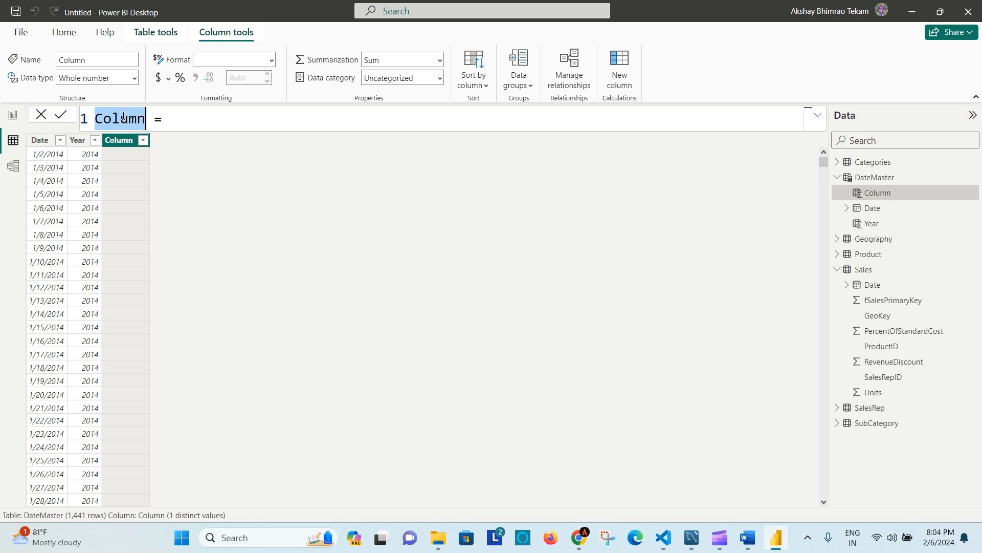
type("Month = ")
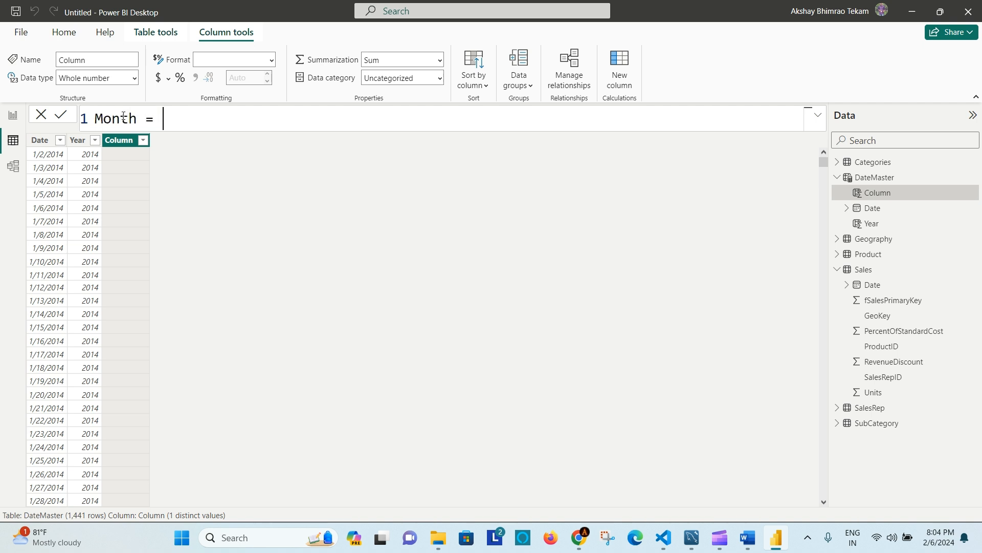
type("mon")
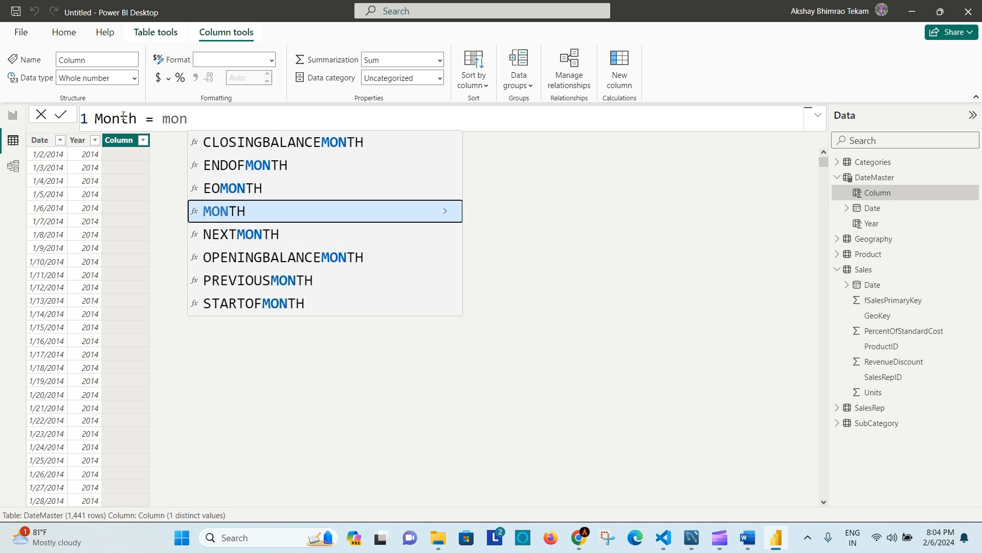
key("Tab")
type(")")
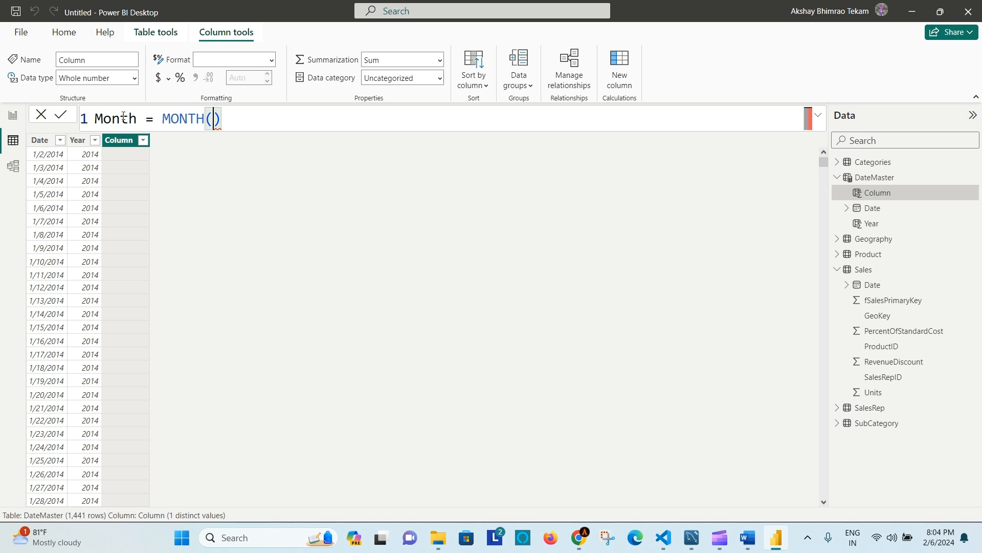
Enter DateMaster[Date] as the argument of MONTH and commit the Month column.
type("Date")
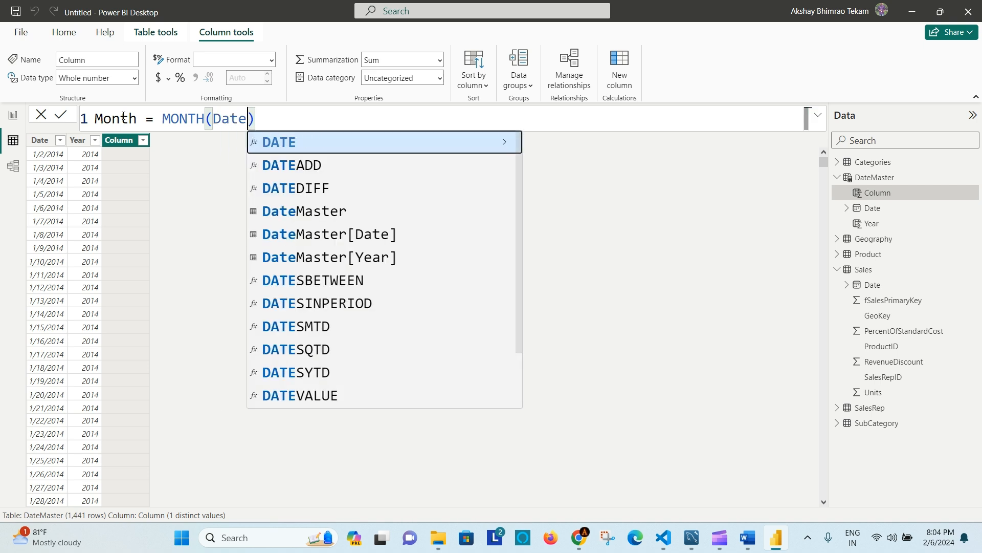
key("Down")
key("Down")
key("Down")
key("Down")
key("Tab")
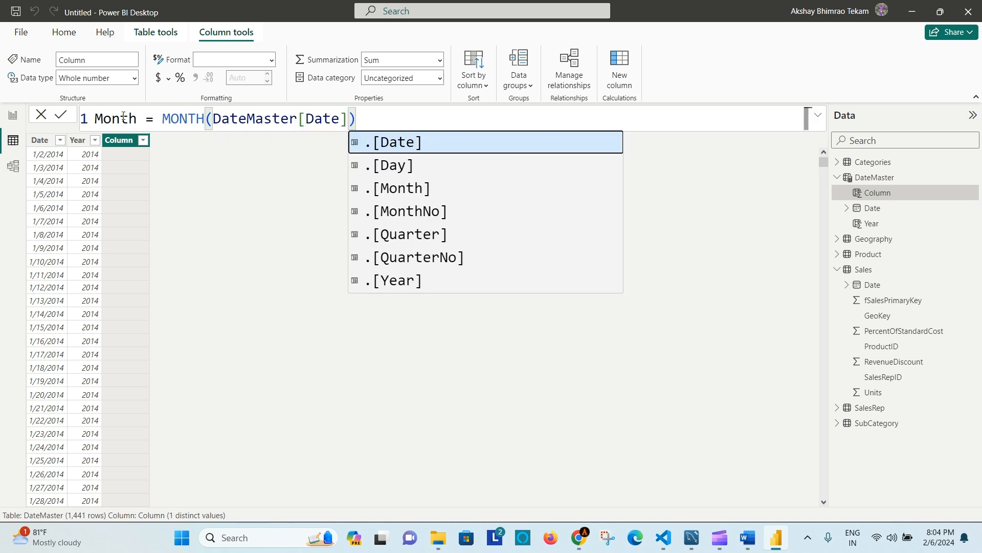
left_click(379, 115)
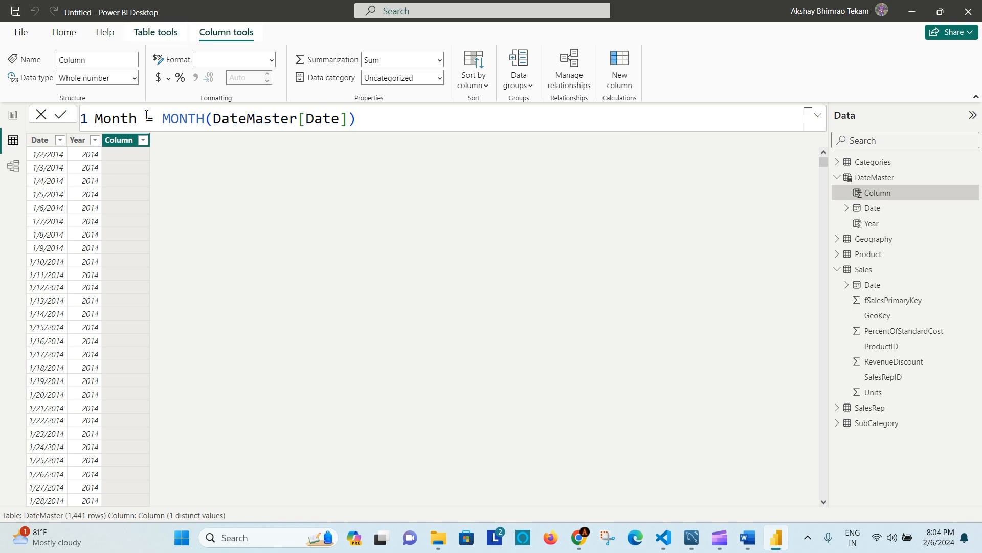
key("Return")
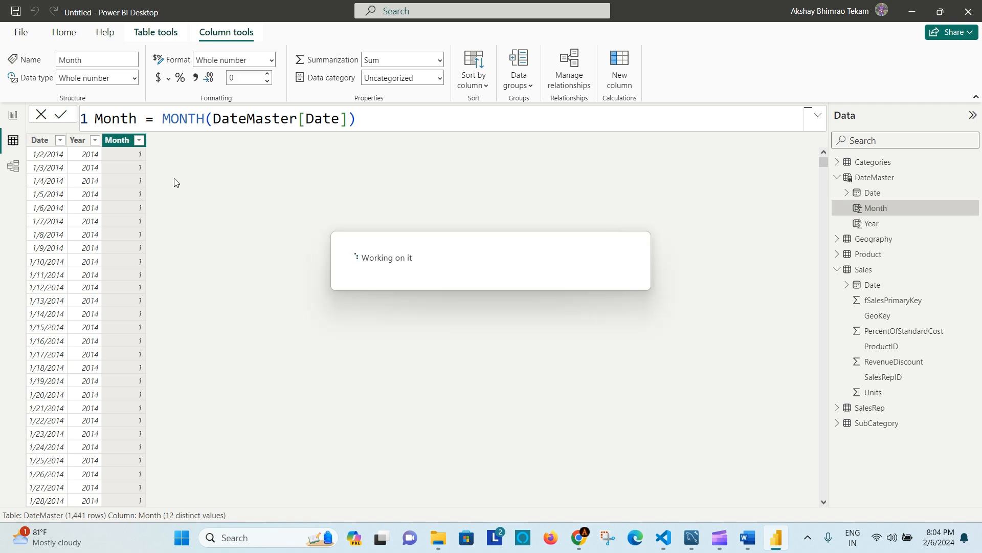
left_click(367, 123)
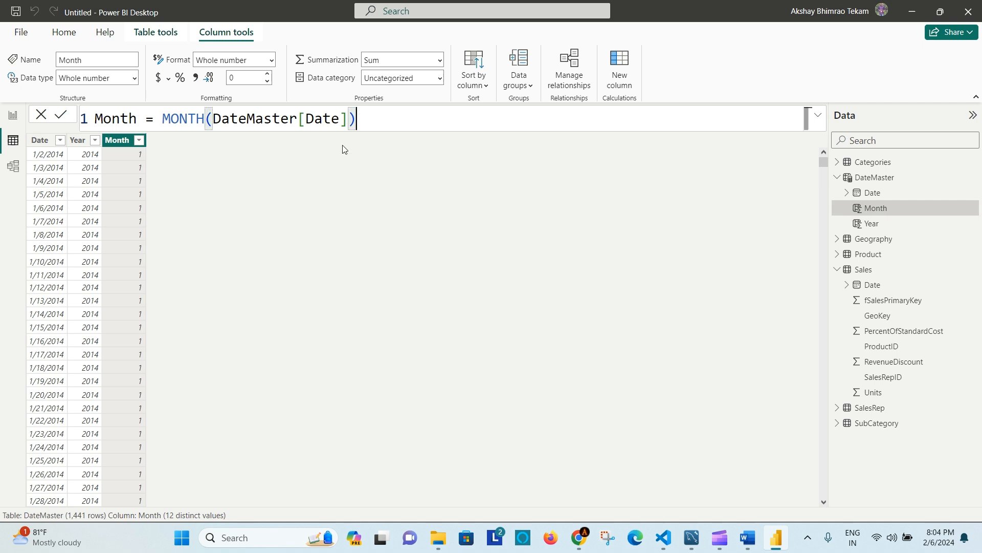
mouse_move(824, 164)
left_mouse_down()
mouse_move(823, 320)
mouse_move(849, 193)
mouse_move(844, 151)
mouse_move(834, 277)
mouse_move(831, 153)
left_mouse_up()
left_click(352, 118)
left_click(359, 118)
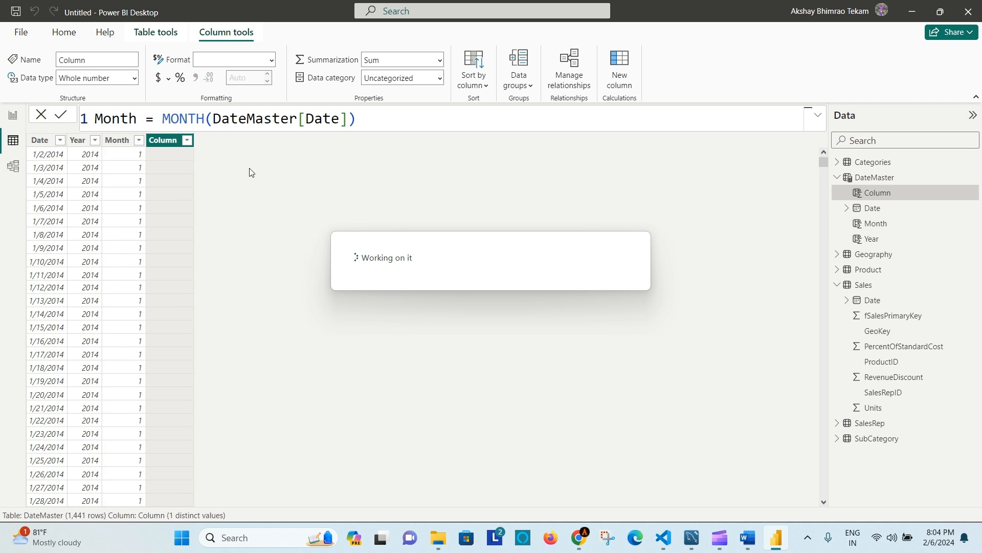
Name the new DateMaster column Month Name in its formula and add the FORMAT function with empty parentheses.
double_click(106, 119)
type("Month Nam")
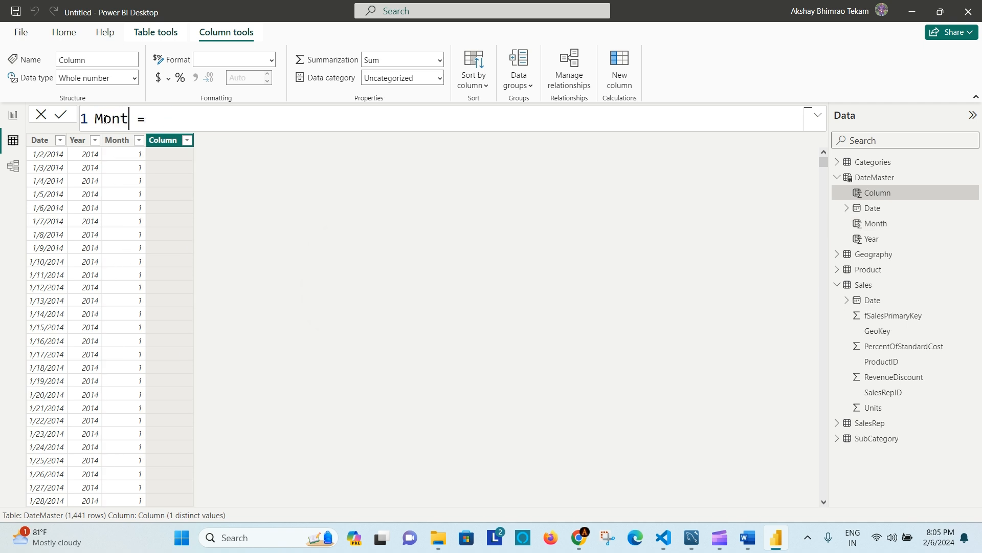
type("e")
key("Right")
key("Right")
key("Right")
type("FORMA")
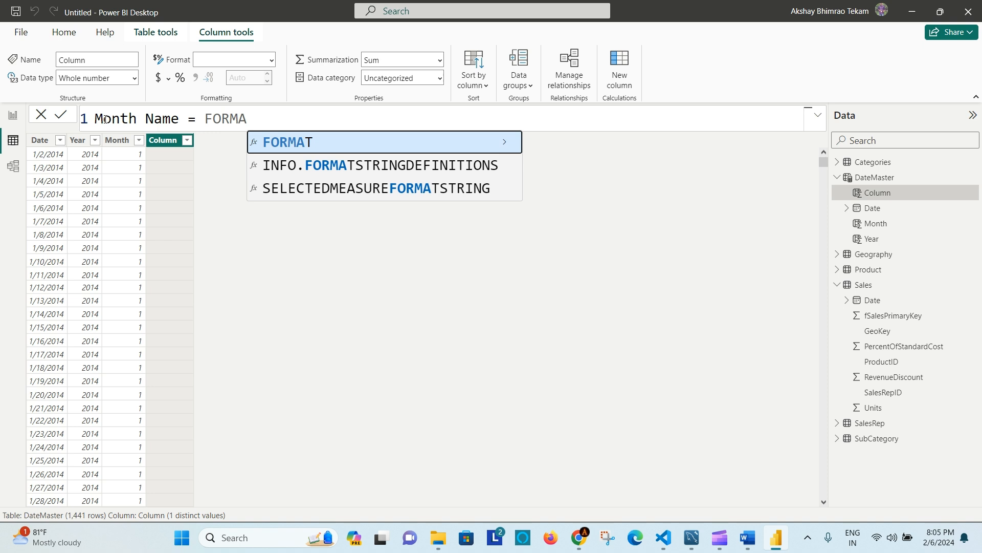
key("Tab")
type(")")
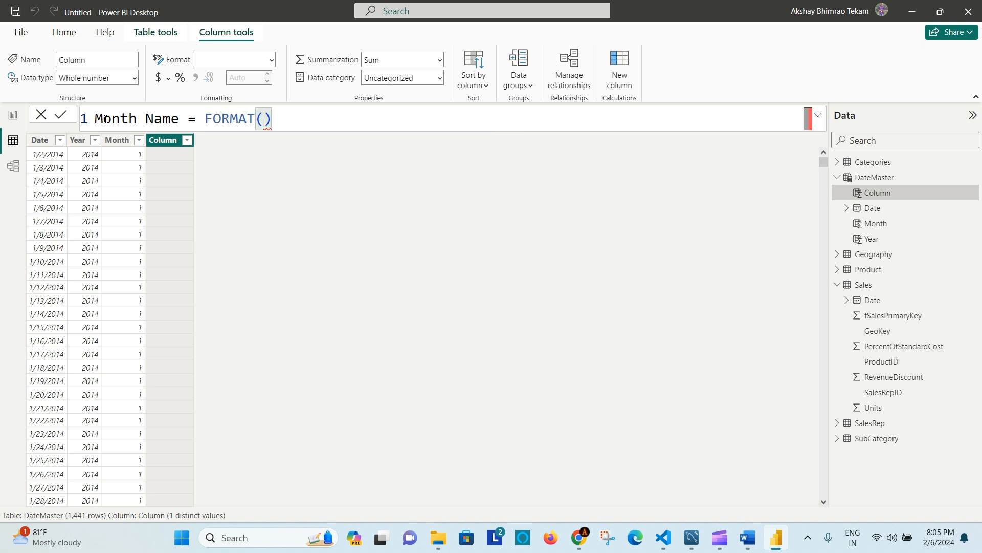
Enter DateMaster[Date] as the value argument of FORMAT, followed by a comma.
type("Date")
key("Down")
key("Down")
key("Down")
key("Down")
key("Tab")
type(", ")
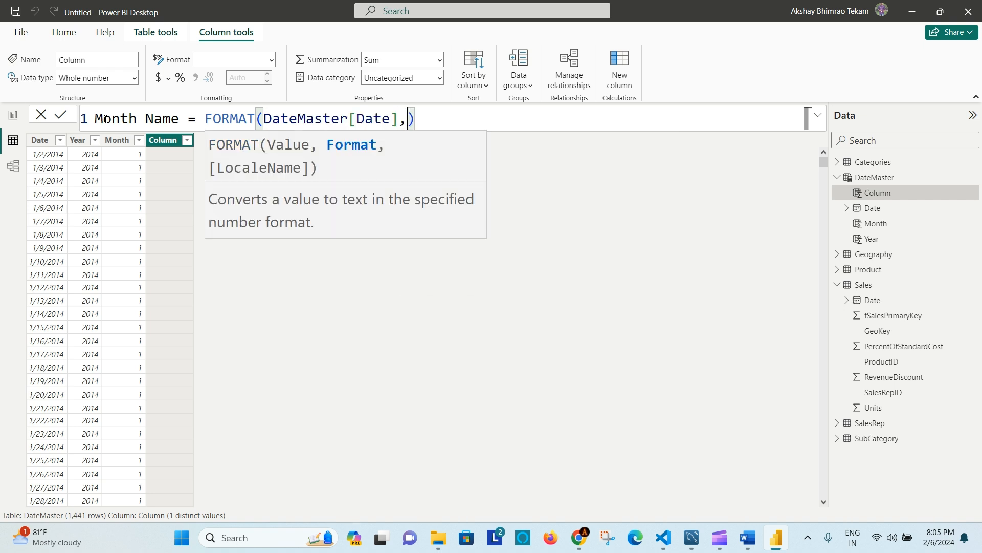
Enter "MMMM" as the format argument of FORMAT and commit the Month Name column.
type("\"\"")
key("Left")
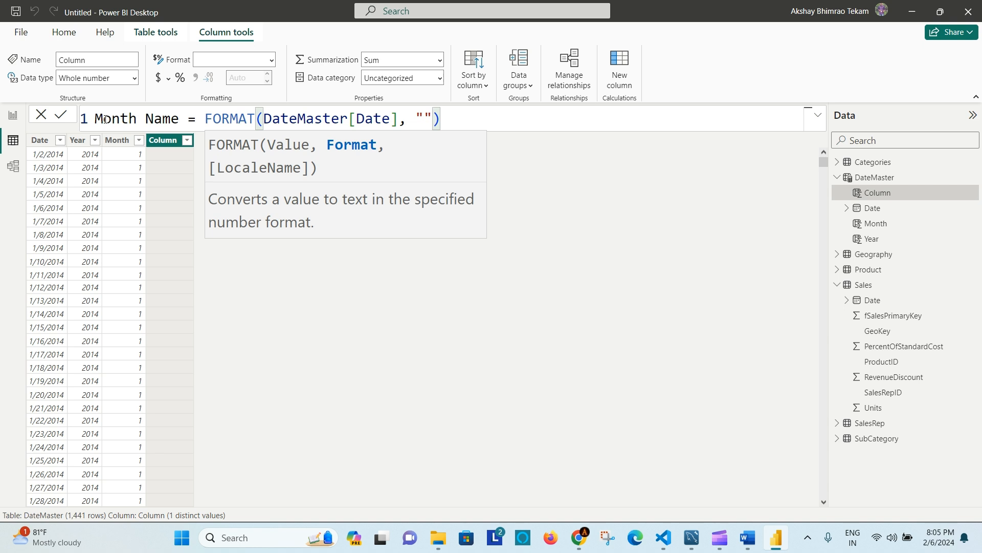
type("MMMM")
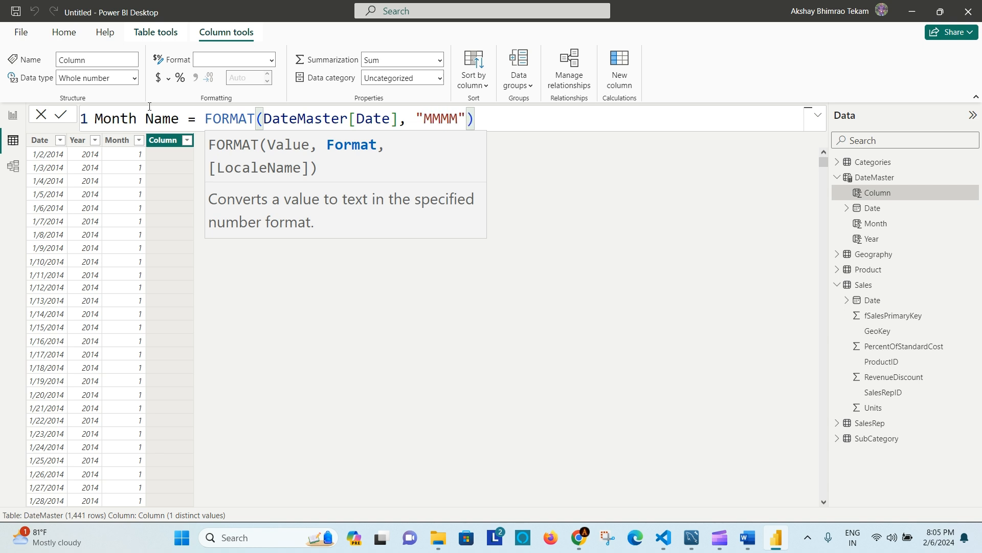
left_click(500, 121)
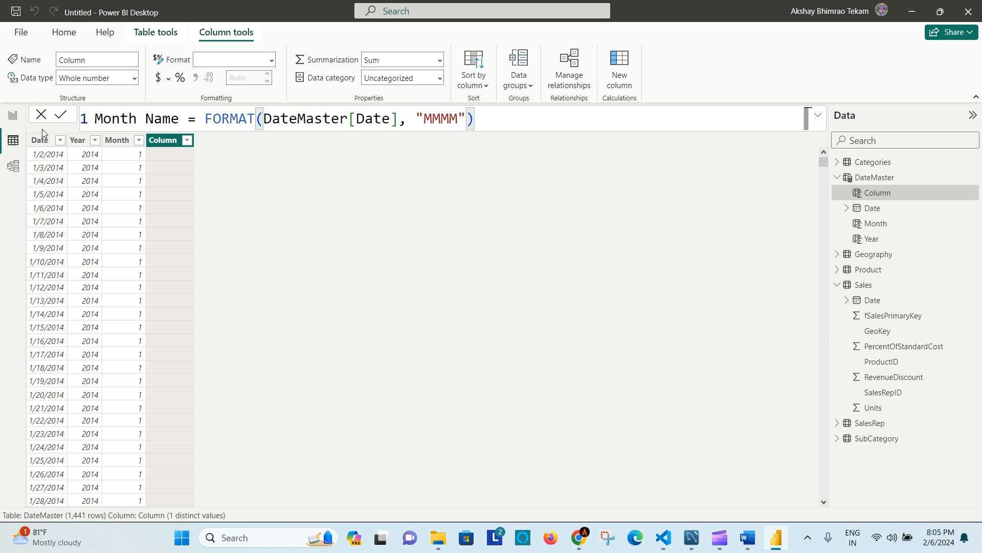
left_click(67, 117)
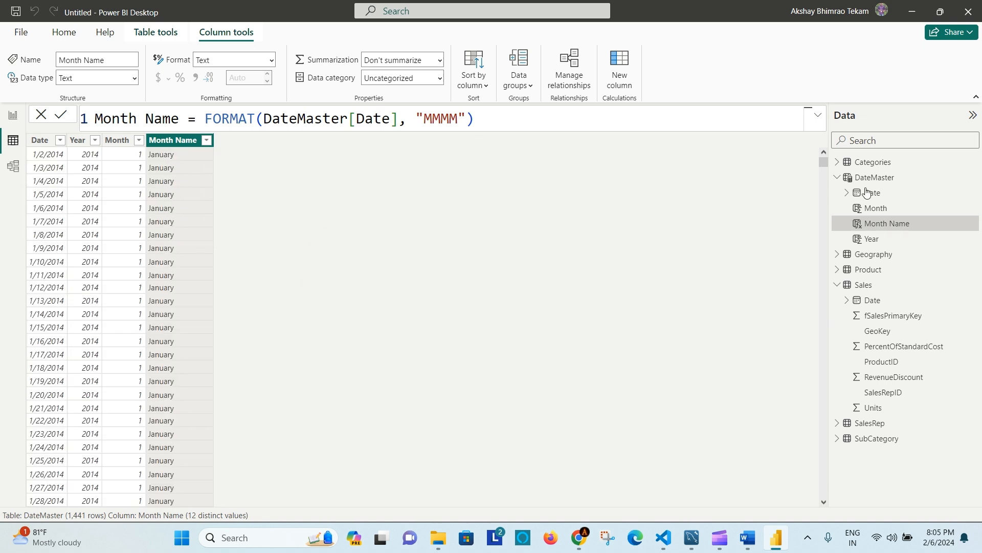
left_click_drag(827, 181, 288, 206)
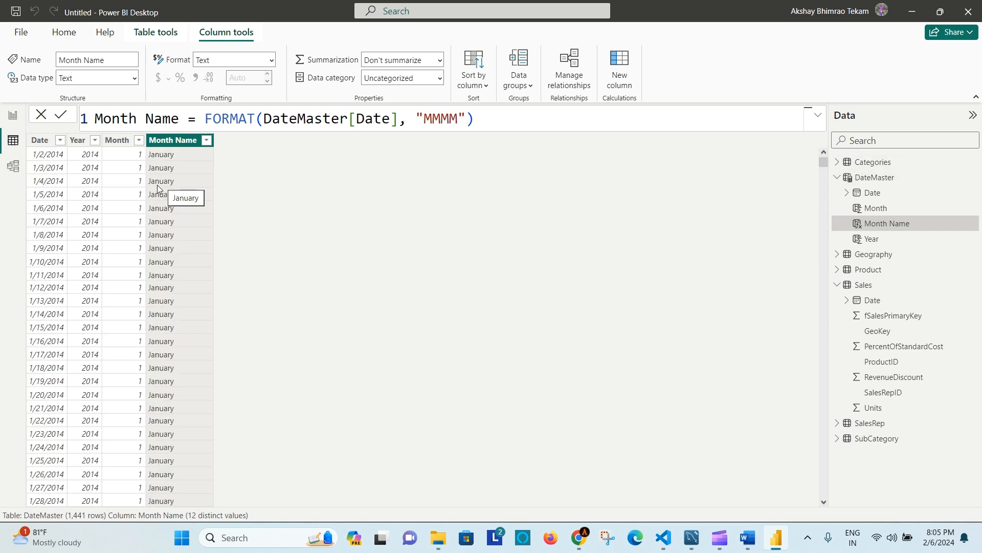
Change the format argument in the Month Name formula to "MMM" and commit the column.
double_click(460, 122)
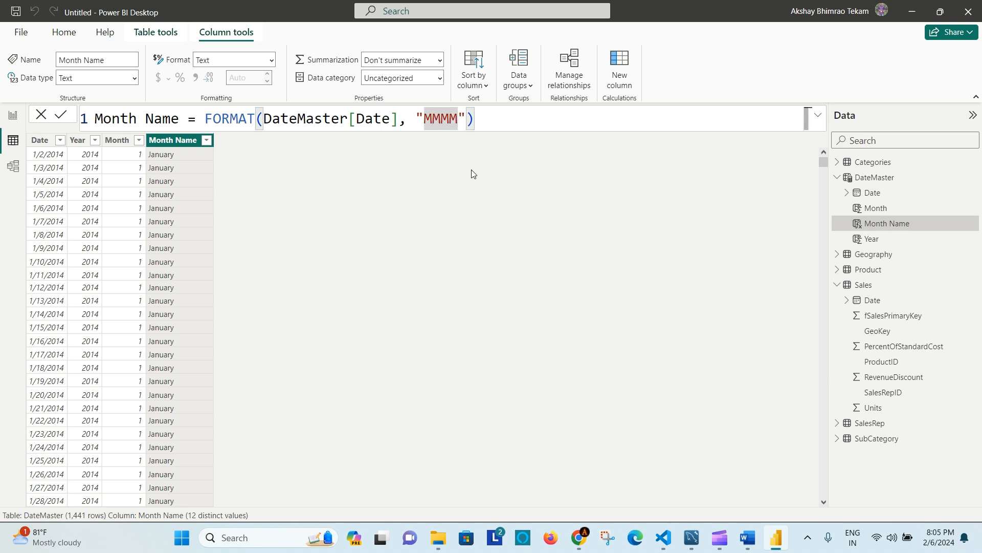
type("MMM")
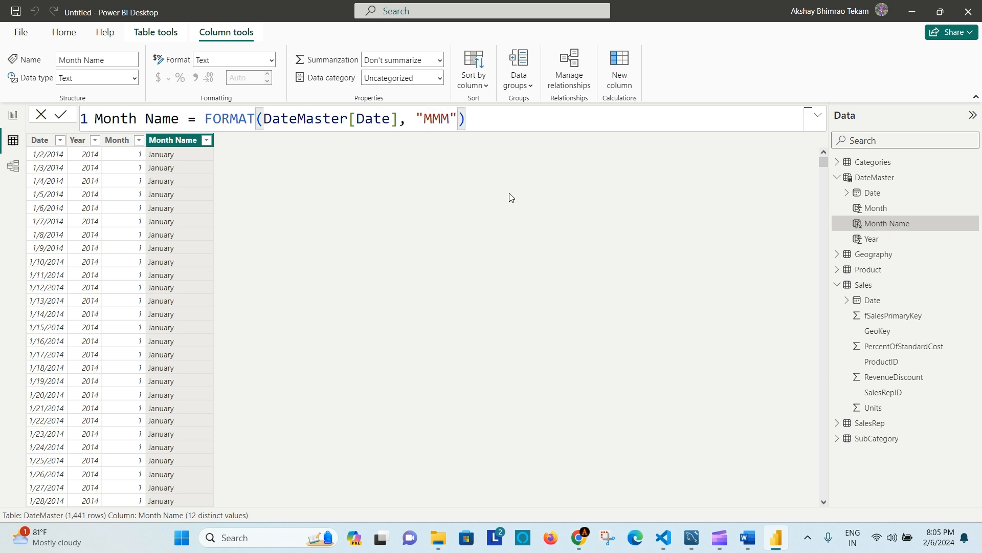
left_click(483, 117)
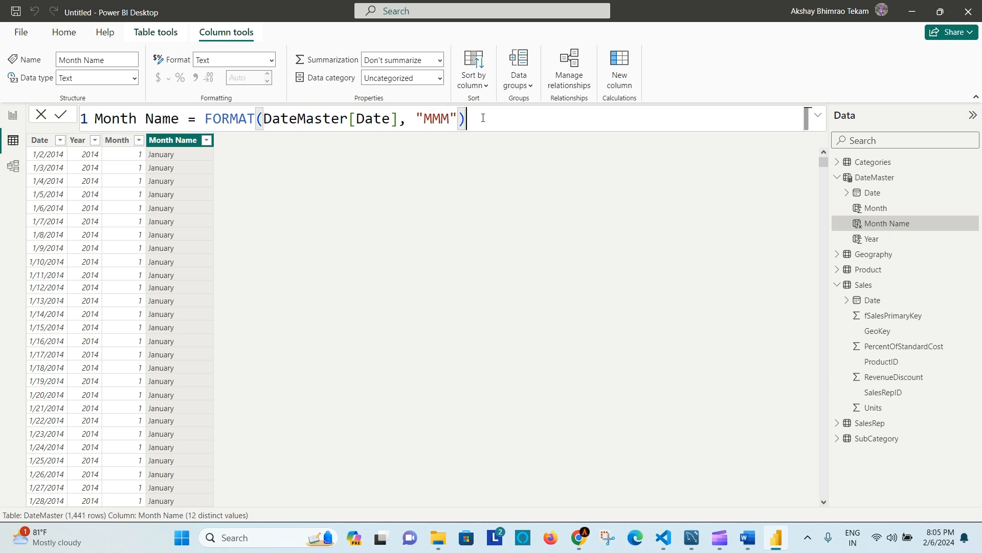
left_click(60, 114)
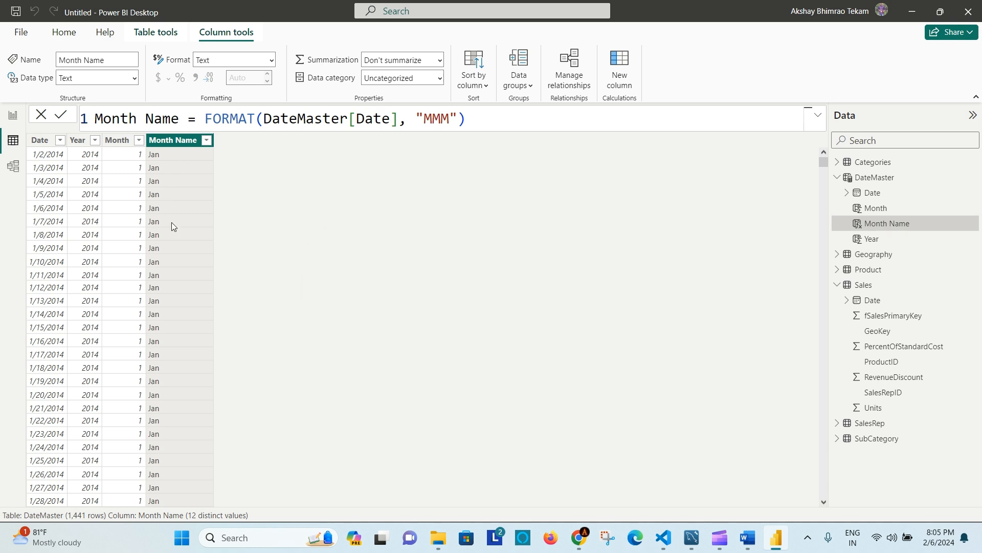
Add a new DateMaster column named Qtr and enter the QUARTER function with empty parentheses.
left_click(473, 119)
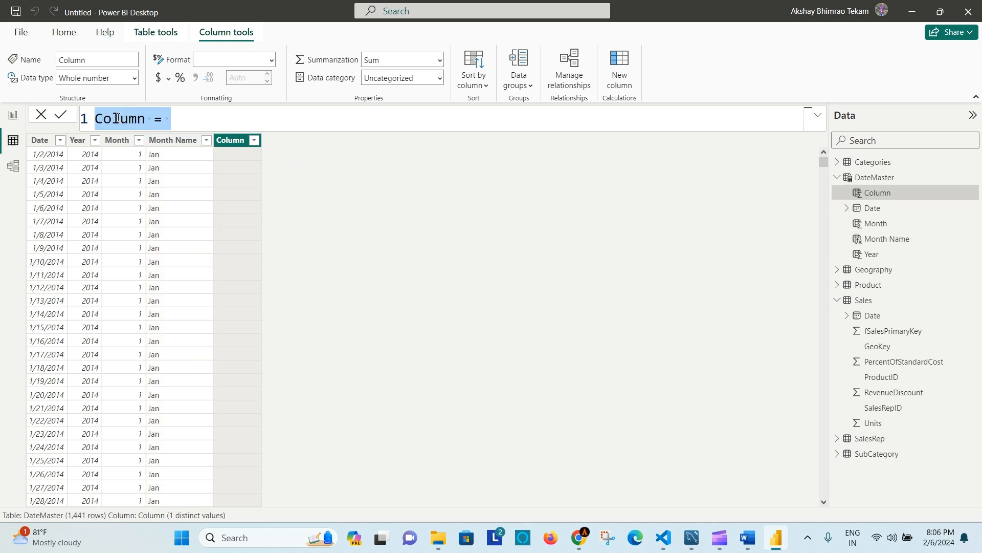
type("Qt")
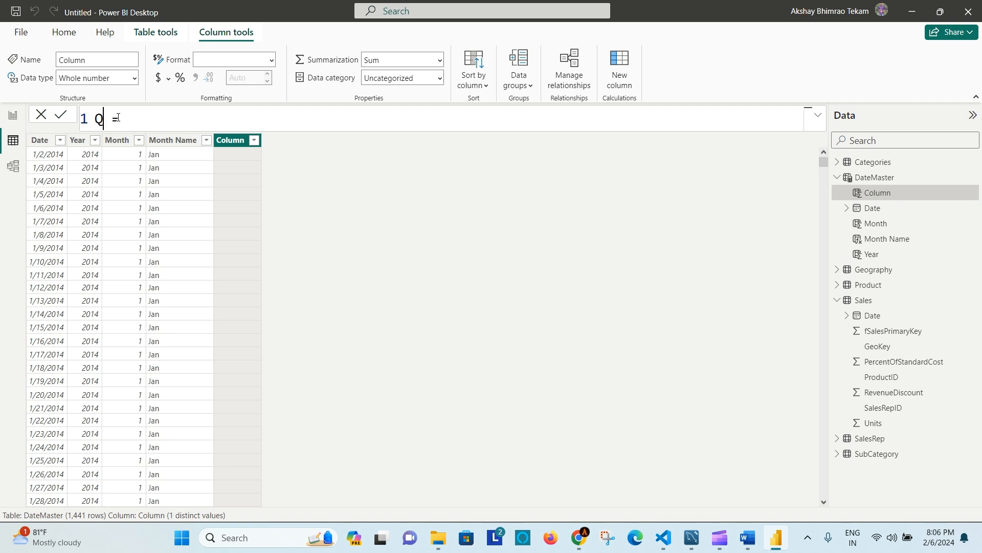
type("r")
key("Right")
key("Right")
type("Qua")
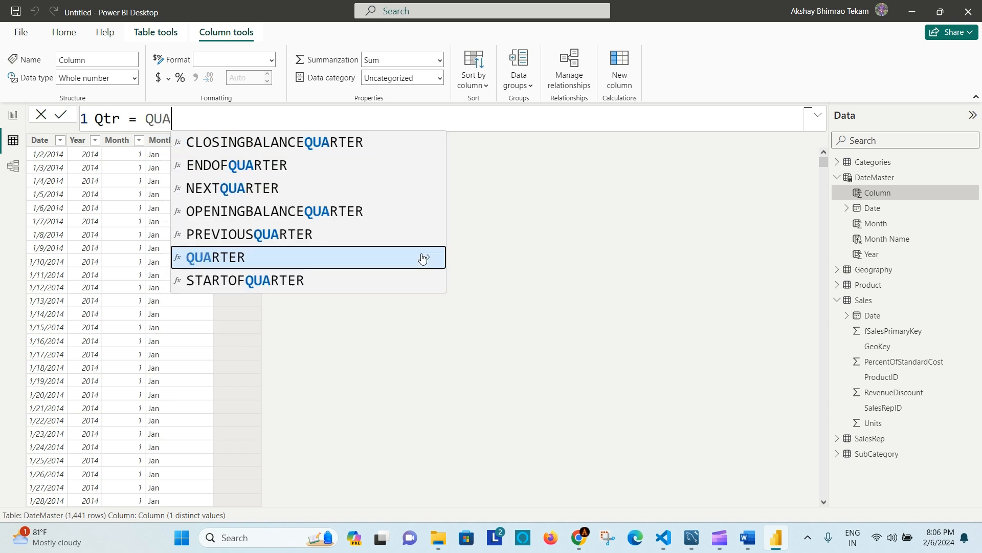
key("Tab")
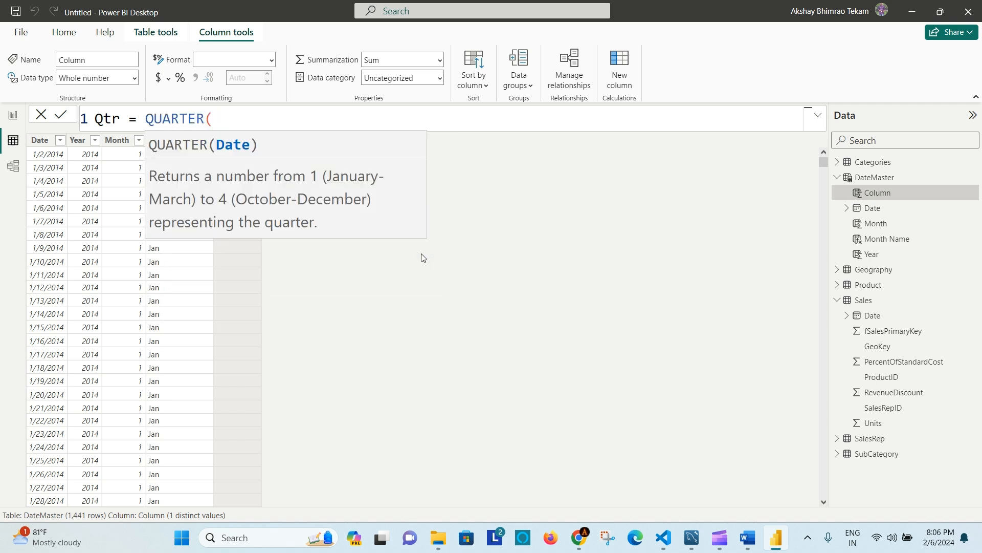
type(")")
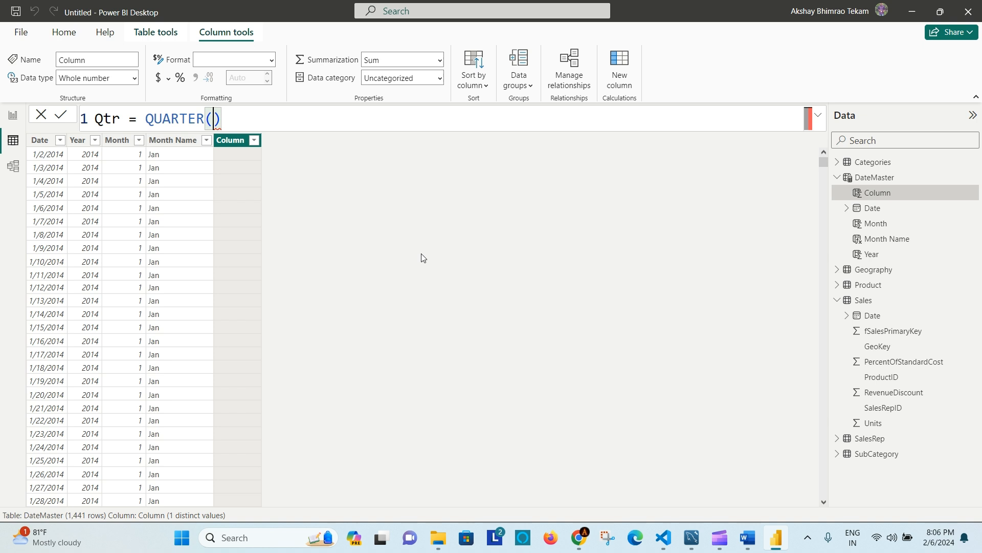
Enter DateMaster[Date] as the argument of QUARTER and commit the Qtr column.
type("DateM")
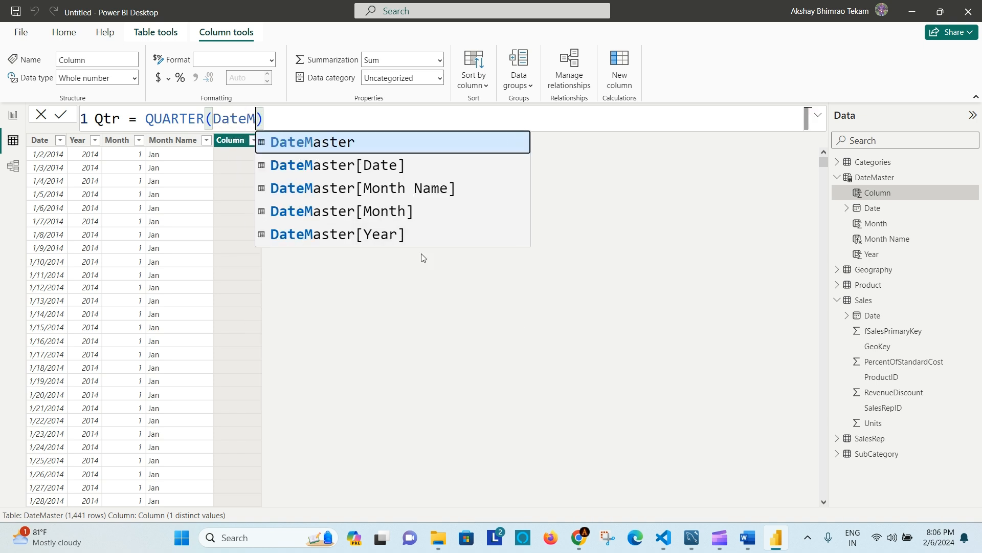
key("Down")
key("Tab")
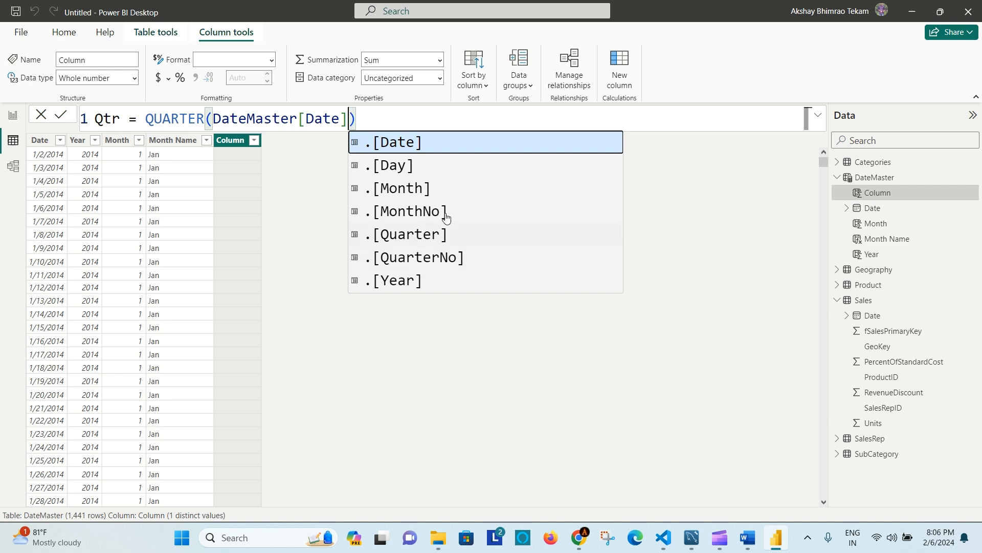
left_click(375, 127)
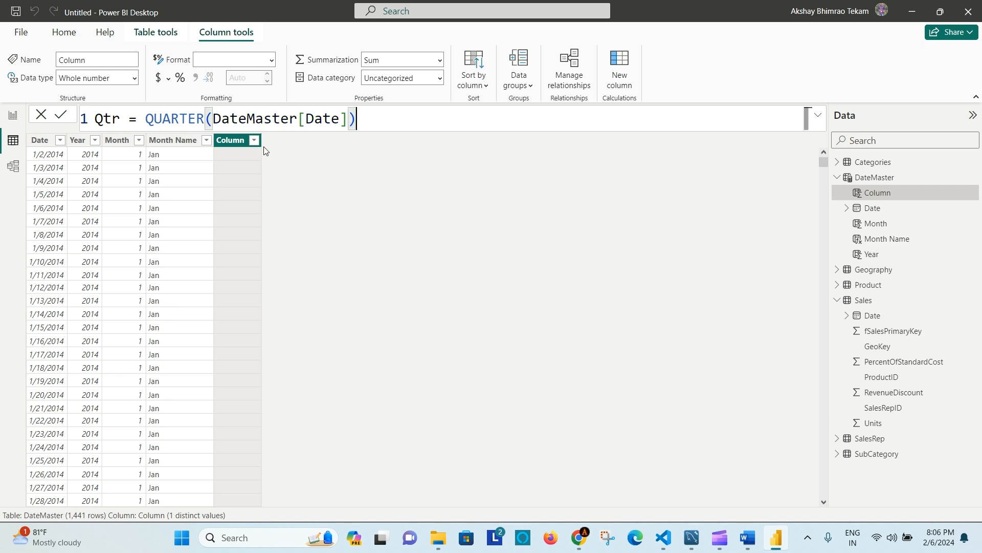
left_click(62, 116)
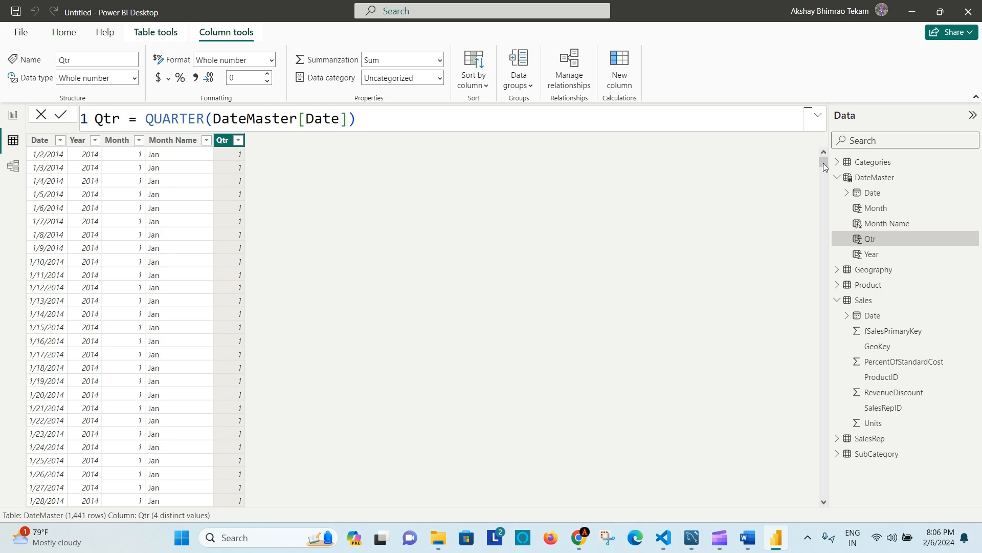
Add a new DateMaster column named Week Num and enter the WEEKNUM function with empty parentheses.
mouse_move(823, 163)
left_mouse_down()
mouse_move(825, 257)
mouse_move(815, 168)
left_mouse_up()
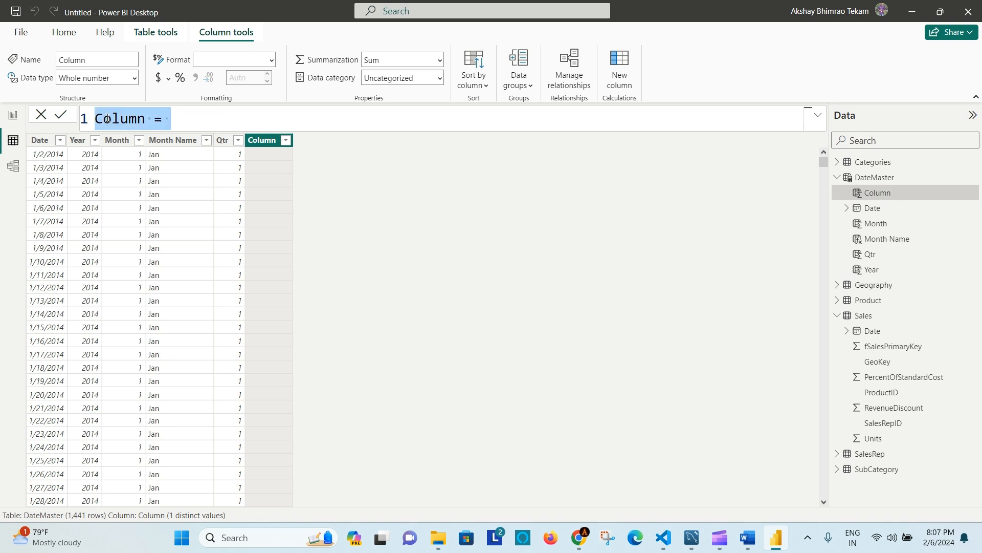
type("Week Nu")
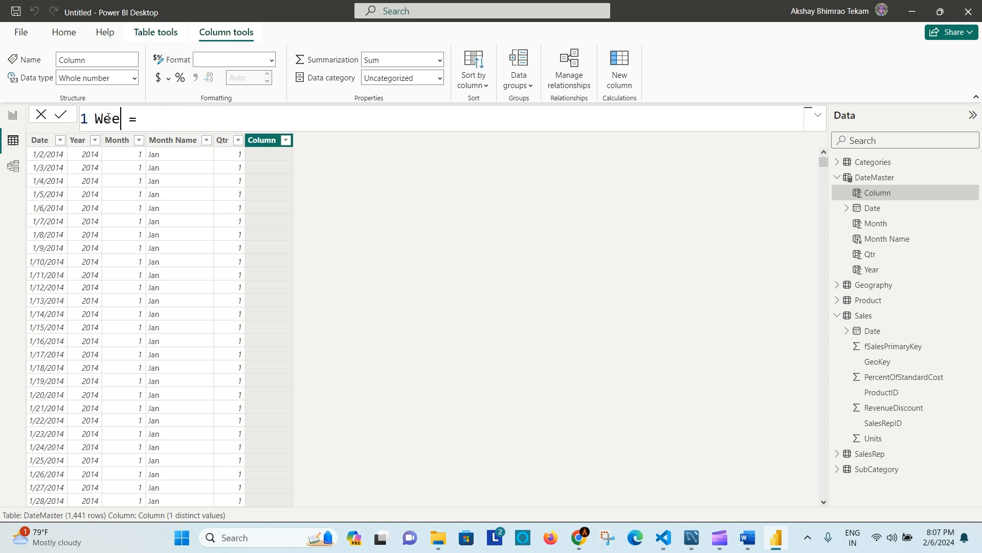
type("m")
key("Right")
key("Right")
type("WEEK")
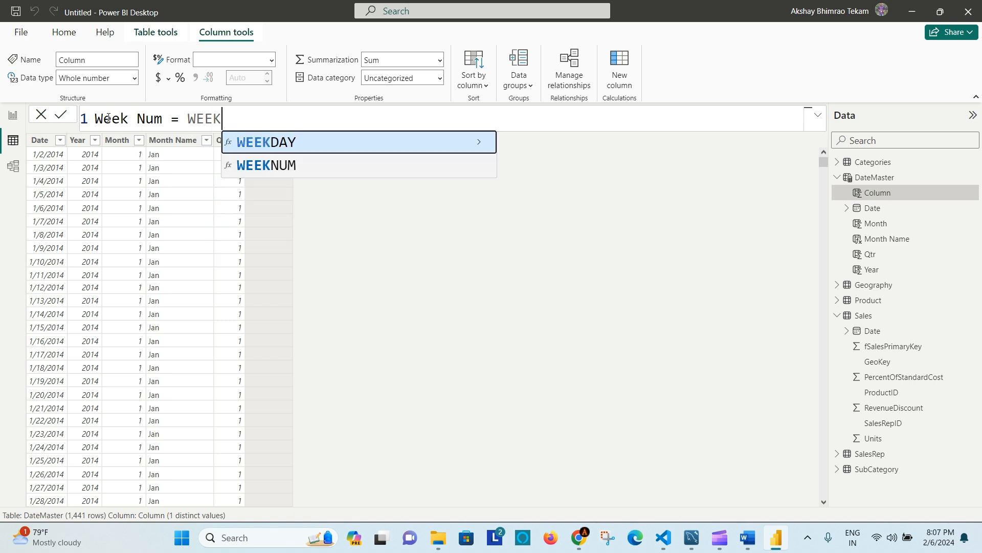
key("Down")
key("Tab")
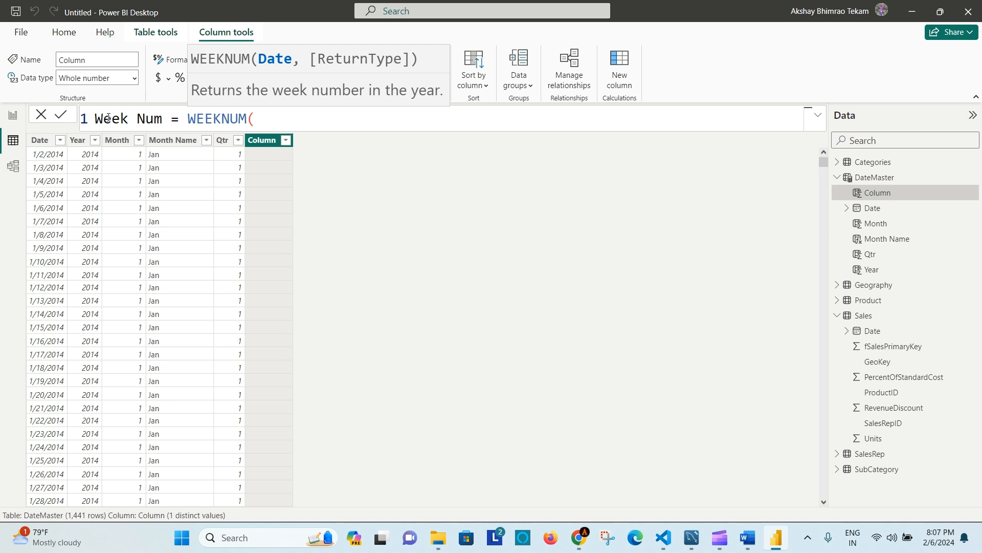
type(")")
key("Left")
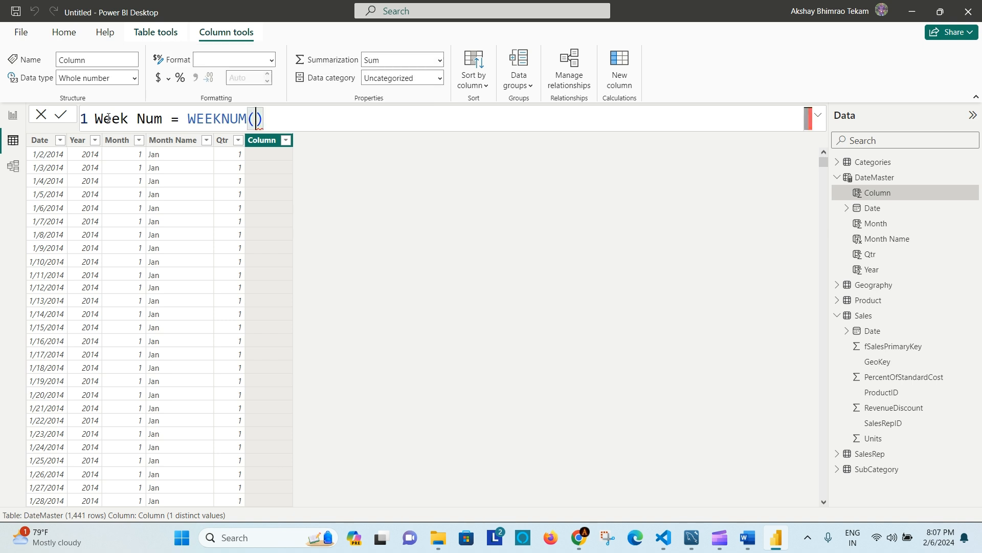
Enter DateMaster[Date] as the argument of WEEKNUM and commit the Week Num column.
type("DateM")
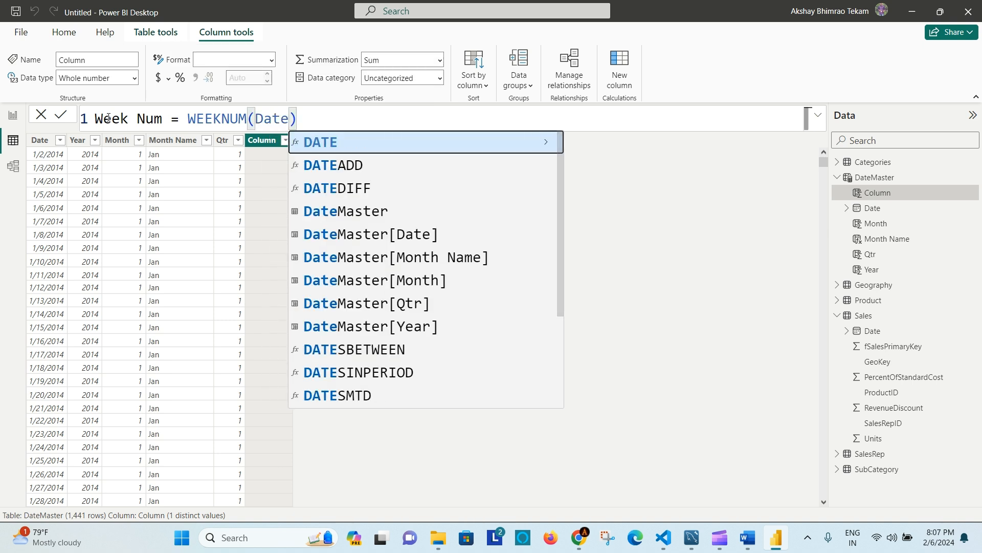
key("Down")
key("Tab")
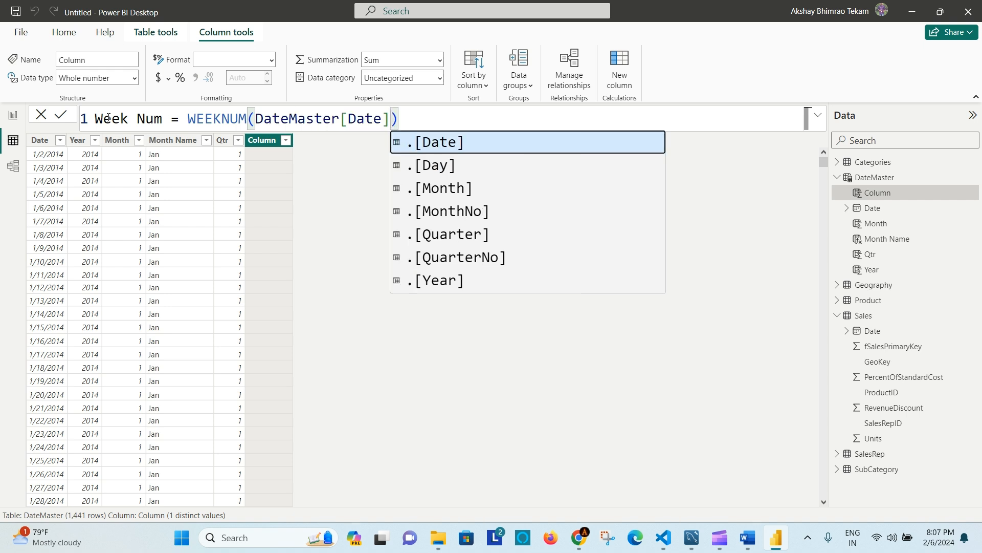
key("Escape")
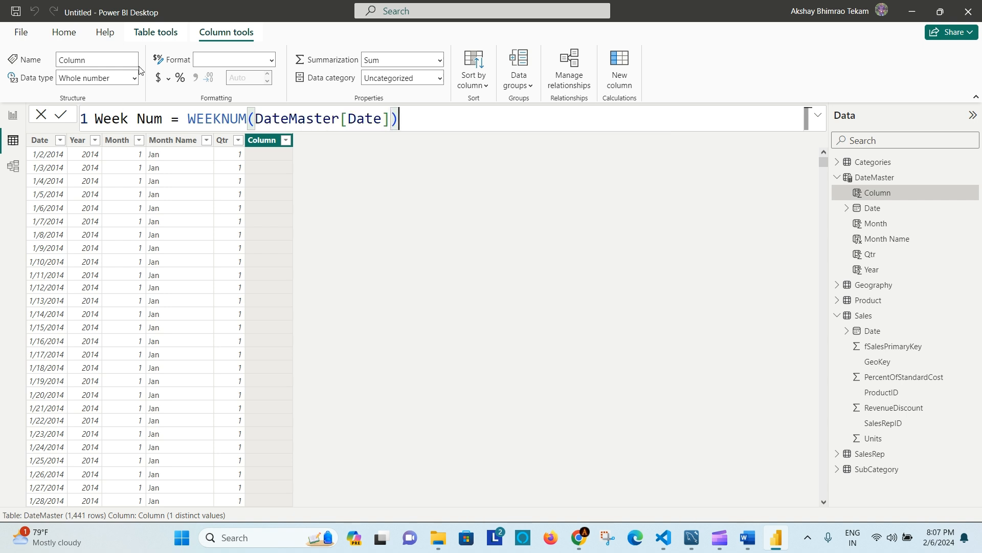
left_click(391, 119)
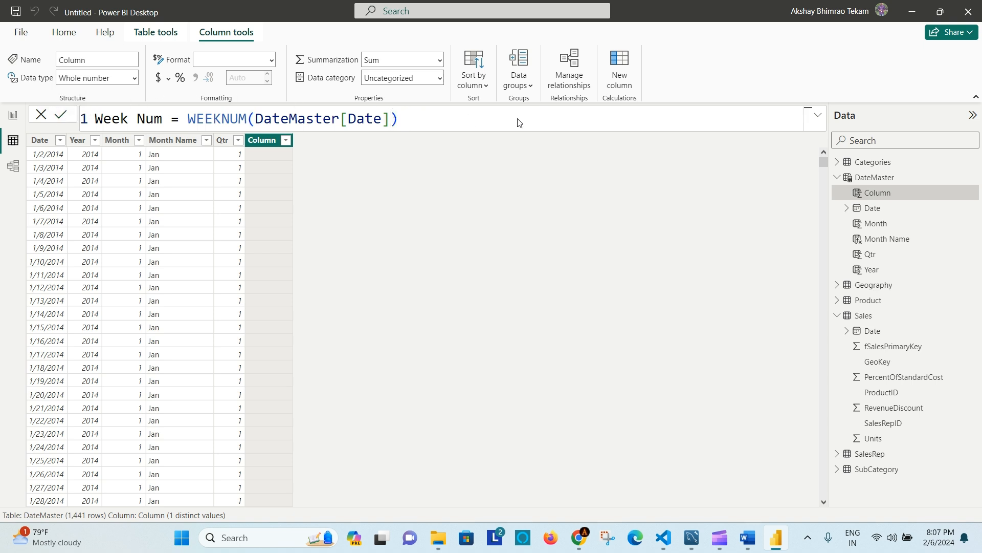
key("Return")
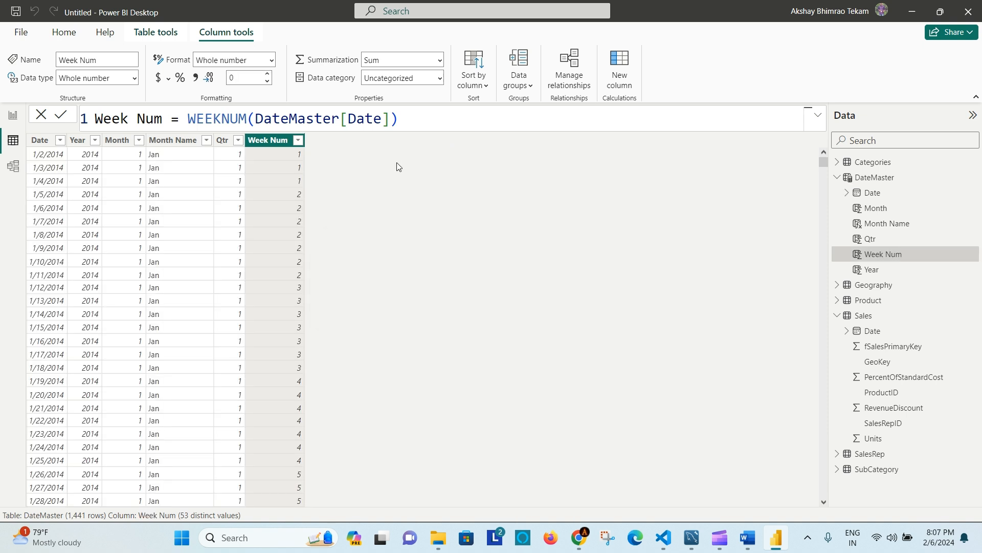
Copy the whole Week Num formula and paste it into a new calculated column in DateMaster.
left_click_drag(825, 192, 810, 147)
left_click(398, 119)
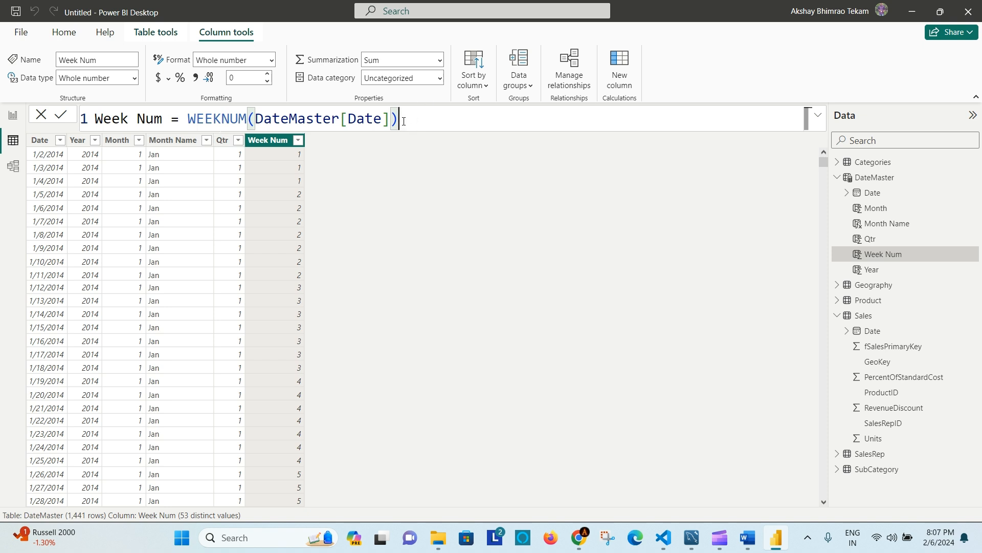
left_click_drag(406, 119, 89, 122)
key("ctrl+c")
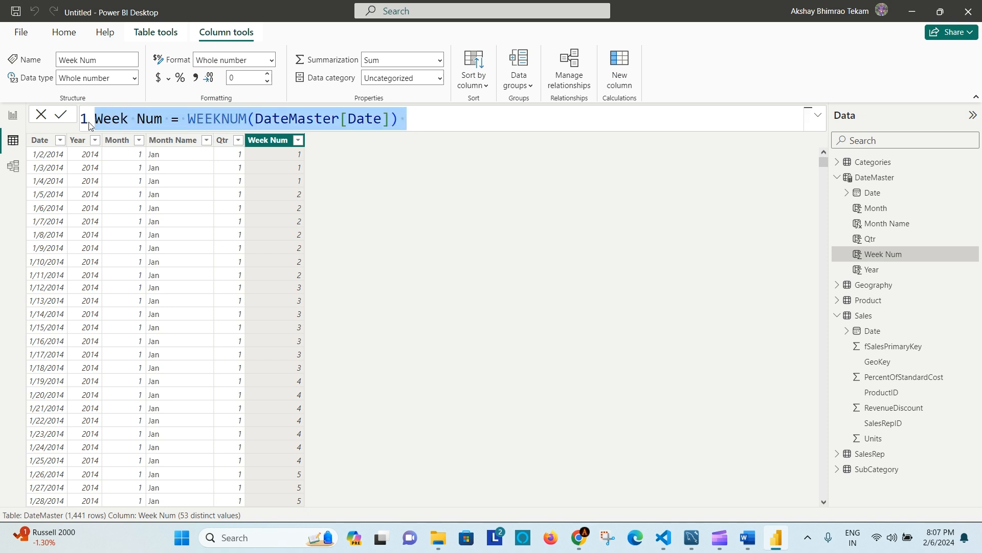
left_click(412, 121)
left_click(624, 71)
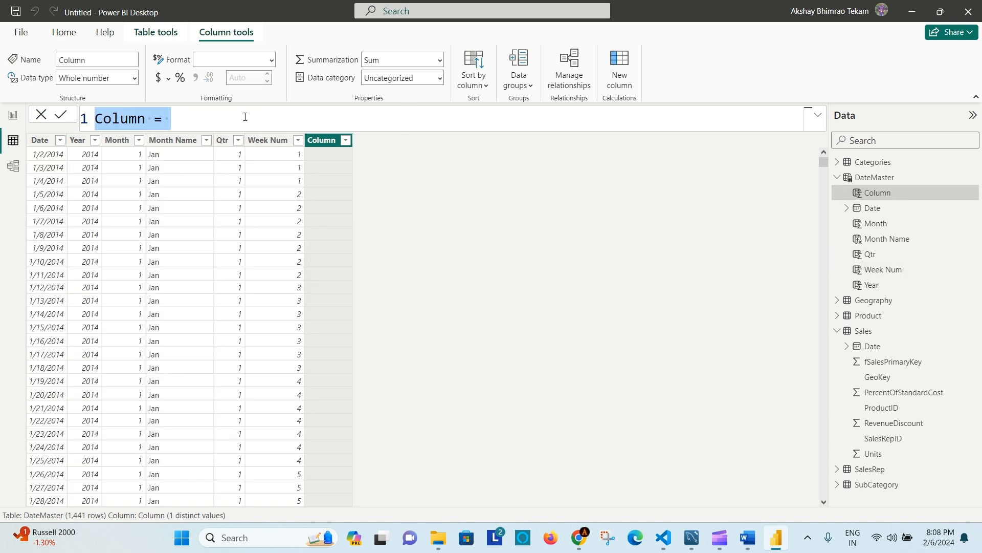
key("ctrl+v")
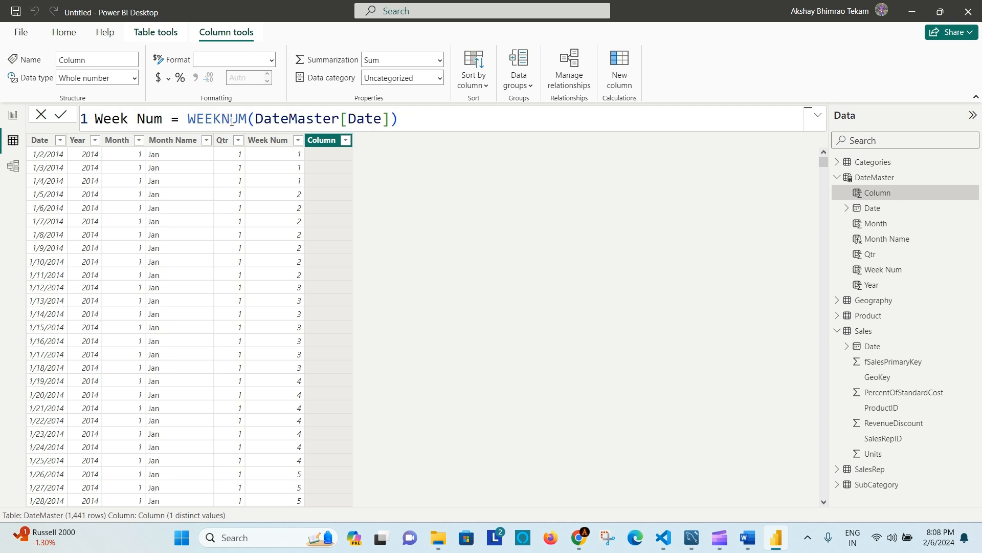
Replace WEEKNUM with WEEKDAY in the pasted formula and try to commit it under the name Week Num.
left_click(248, 119)
key("BackSpace")
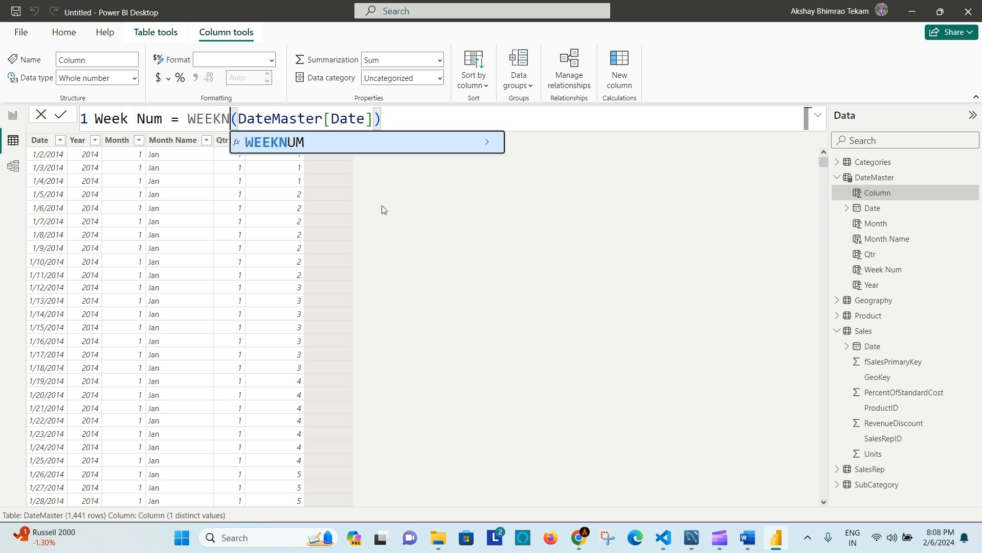
key("BackSpace")
key("BackSpace")
type("D")
key("Tab")
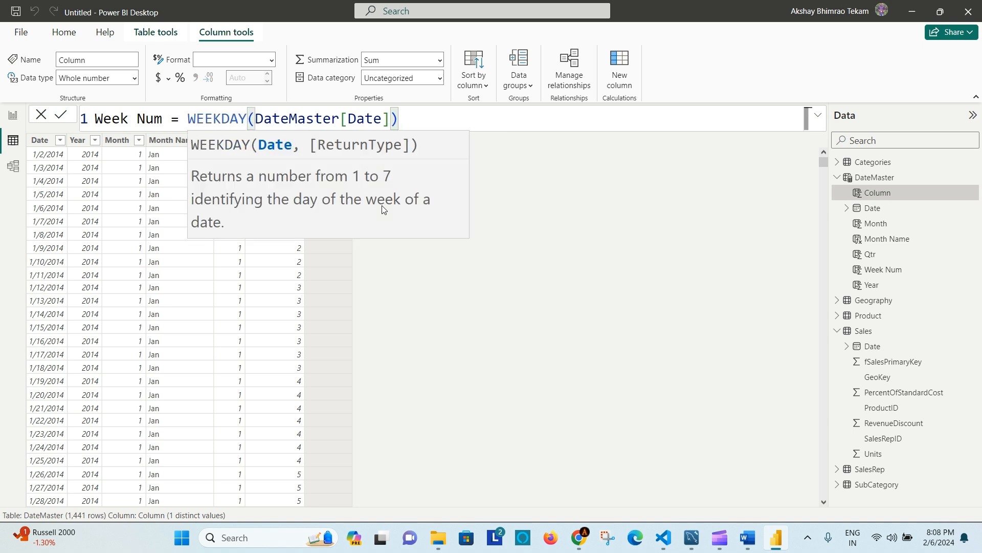
left_click(420, 115)
left_click(398, 117)
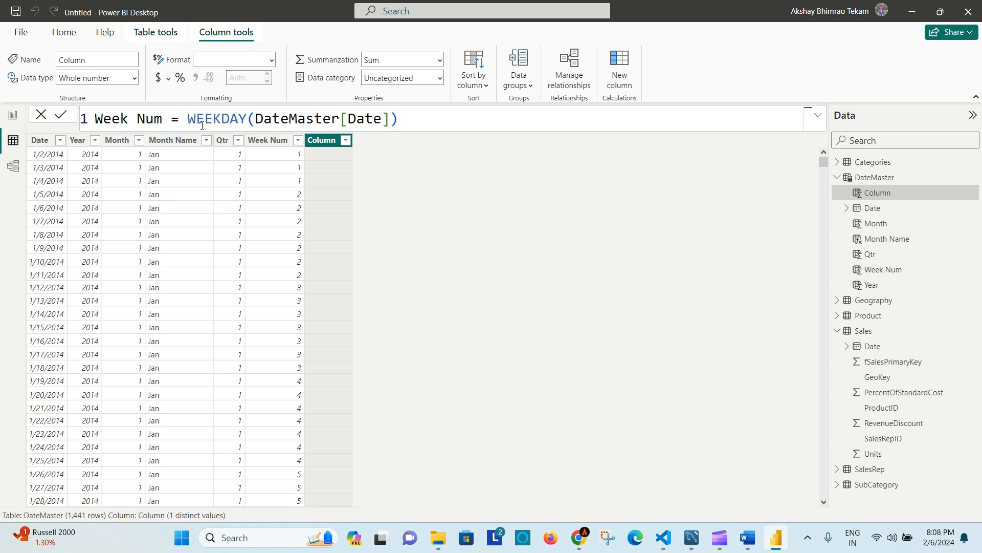
left_click(65, 113)
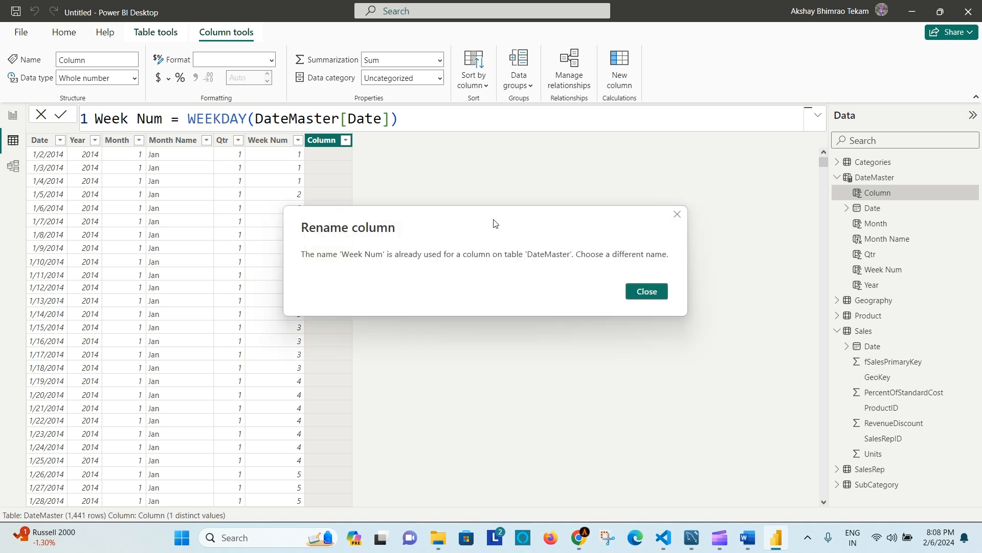
Rename the new column to Week Day in its WEEKDAY formula and commit it.
left_click(645, 292)
double_click(161, 121)
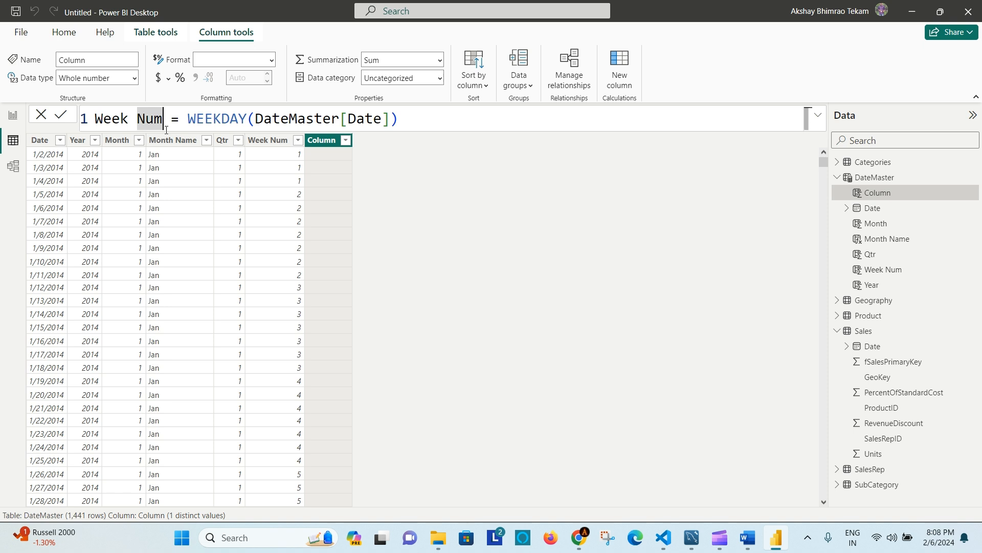
key("BackSpace")
type("Day")
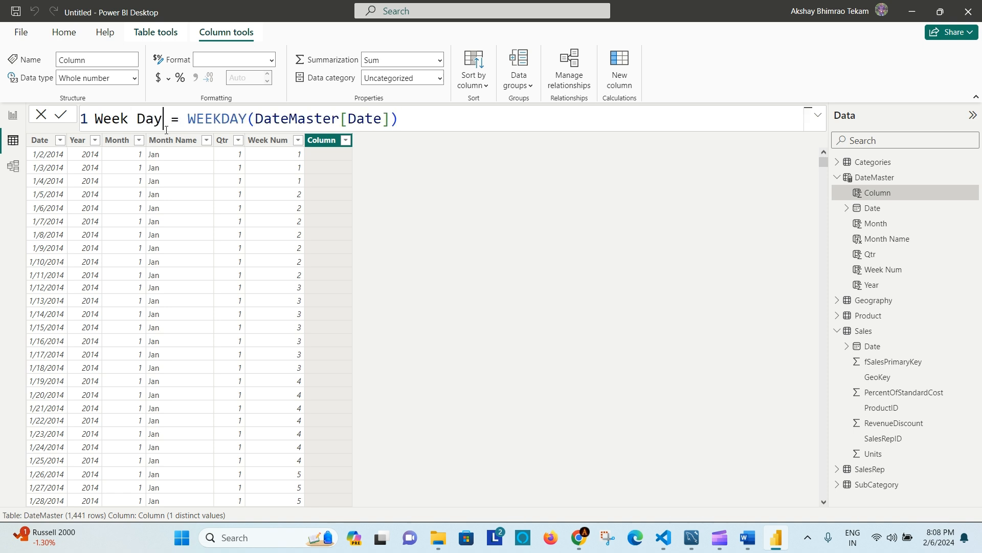
left_click(139, 118)
key("BackSpace")
key("Return")
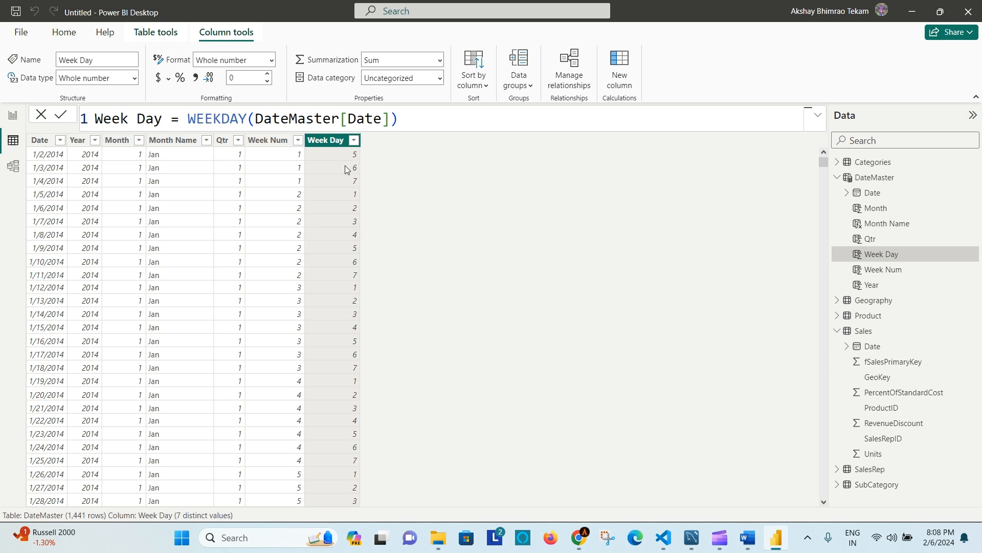
mouse_move(824, 163)
left_mouse_down()
mouse_move(824, 269)
mouse_move(823, 159)
left_mouse_up()
left_click(352, 199)
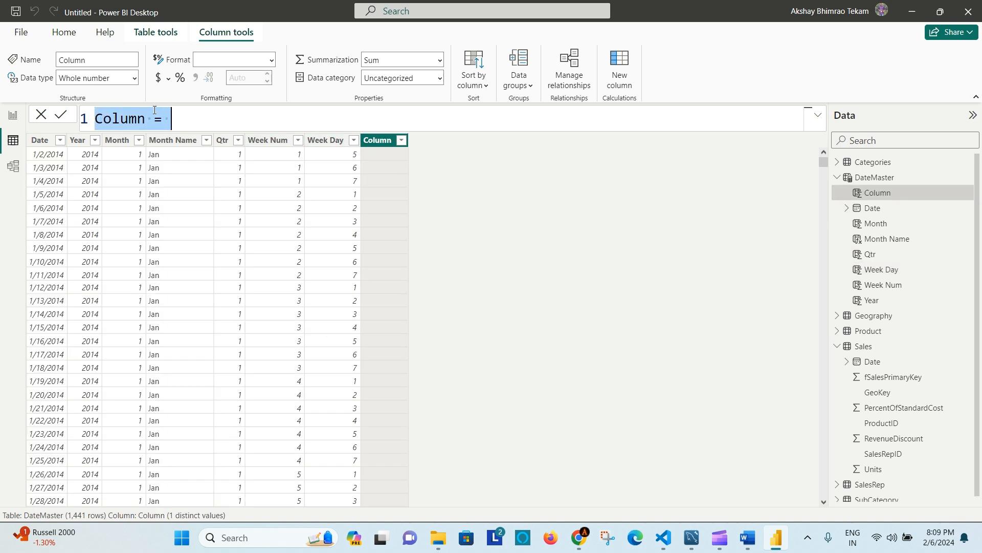
Name the new DateMaster column Week Day Name and begin its formula with an empty FORMAT function.
type("Wee")
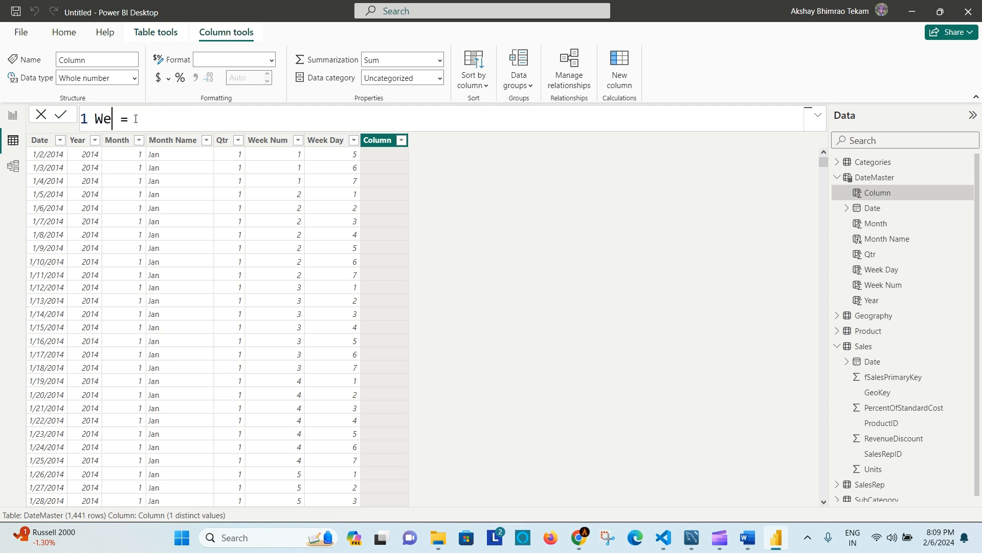
type("k Day Name")
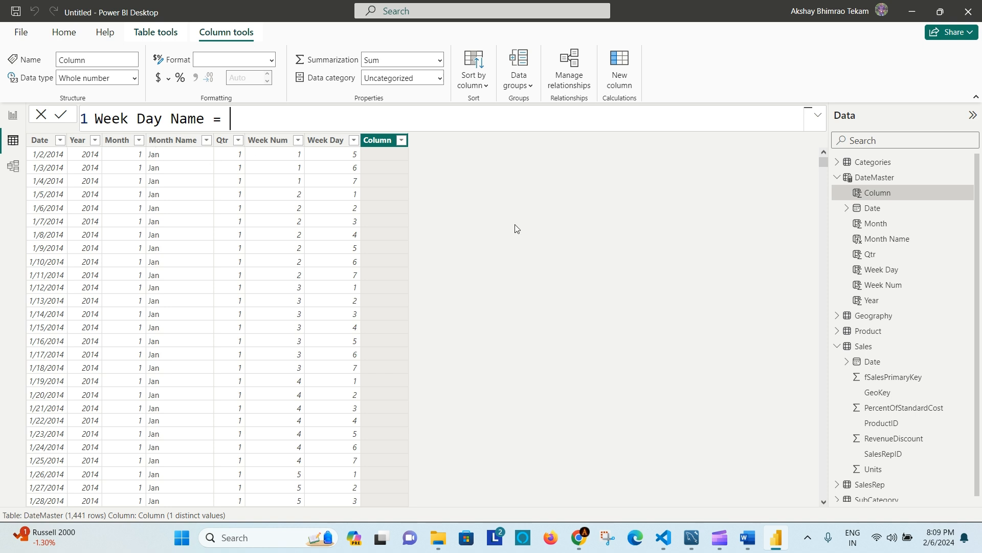
type(" = FORM")
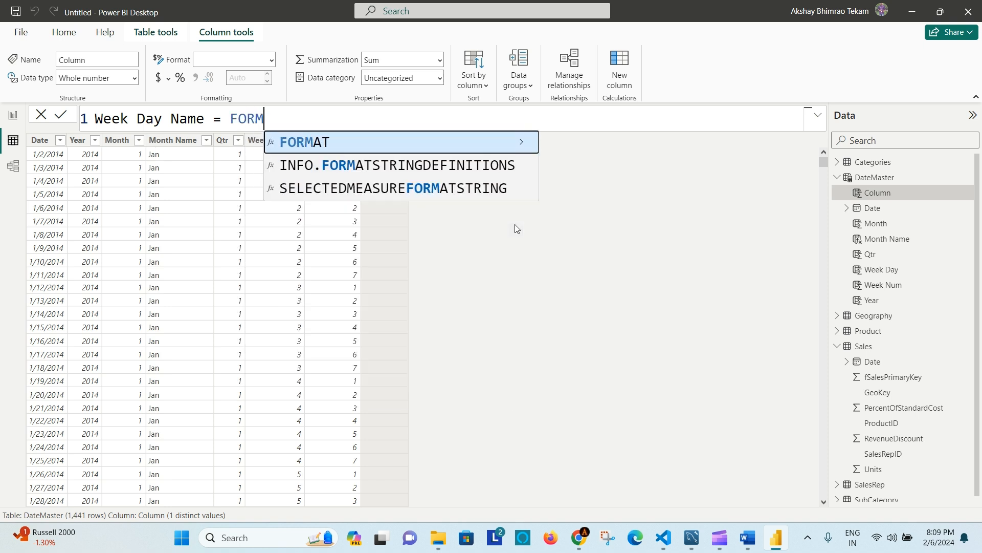
key("Tab")
type(")")
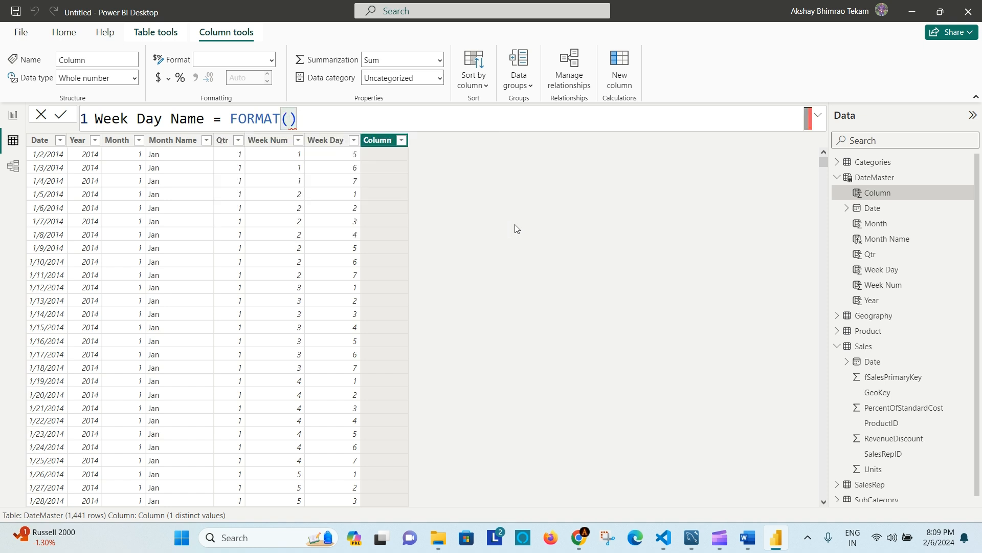
Enter DateMaster[Date] and the format "DDDD" as the FORMAT arguments and commit the Week Day Name column.
type("Date")
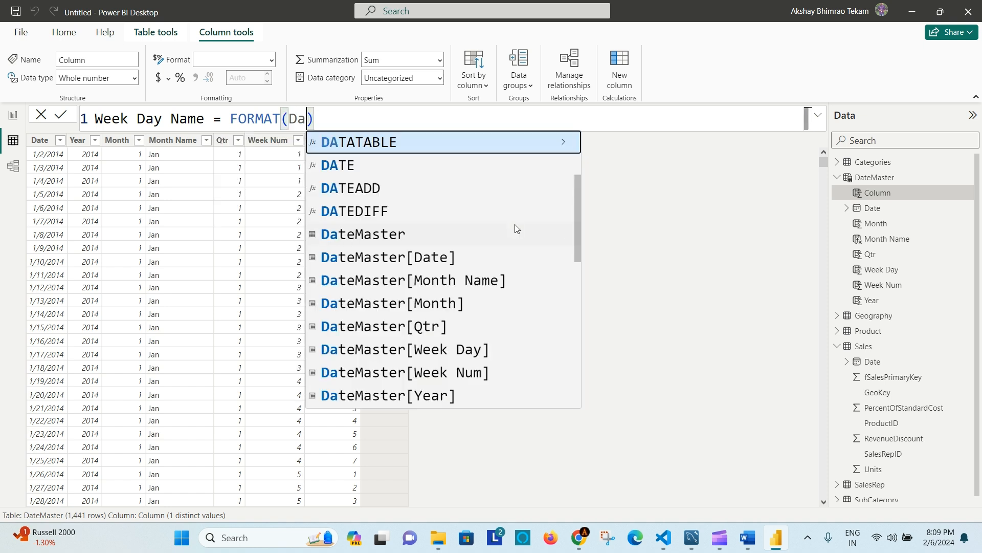
type("Ma")
key("Down")
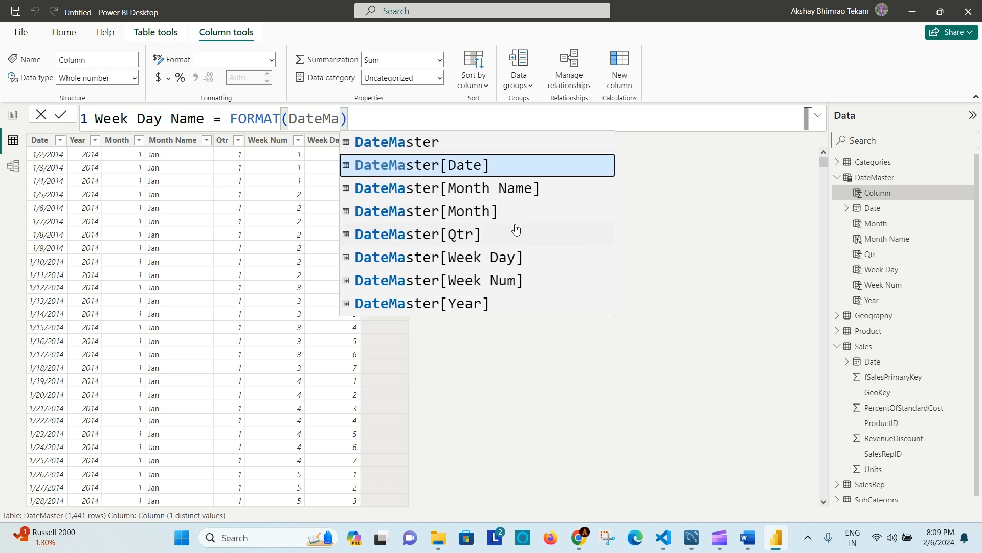
key("Tab")
type(", \"")
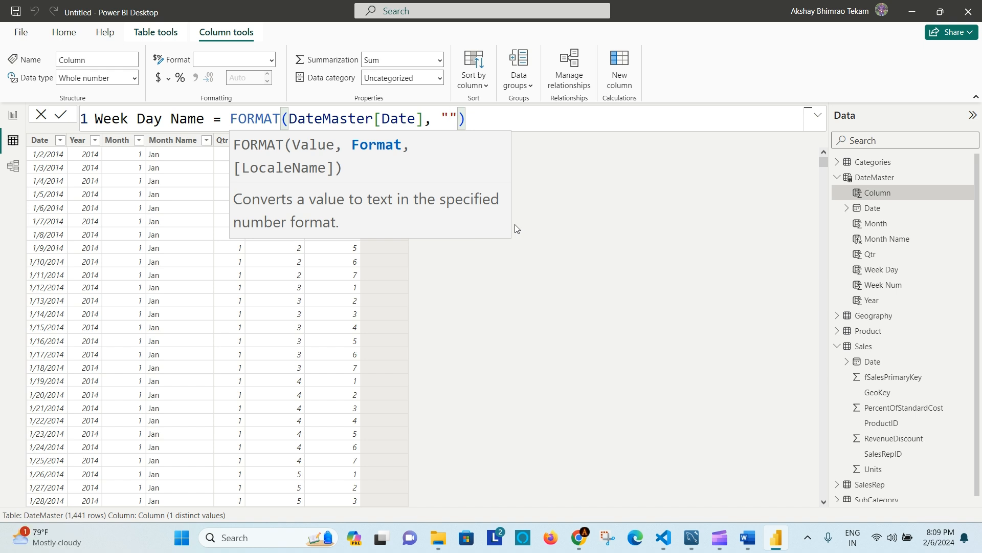
type("DDDD")
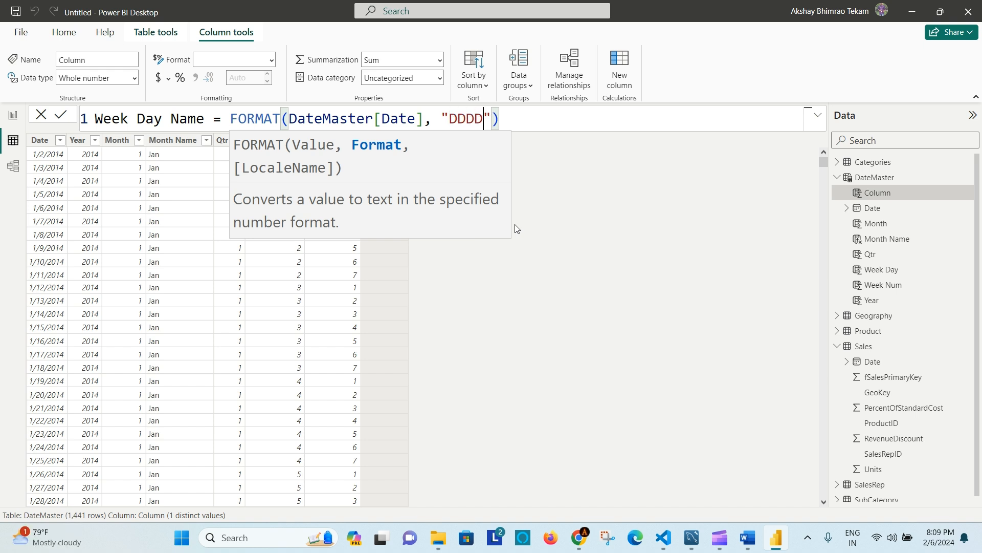
key("End")
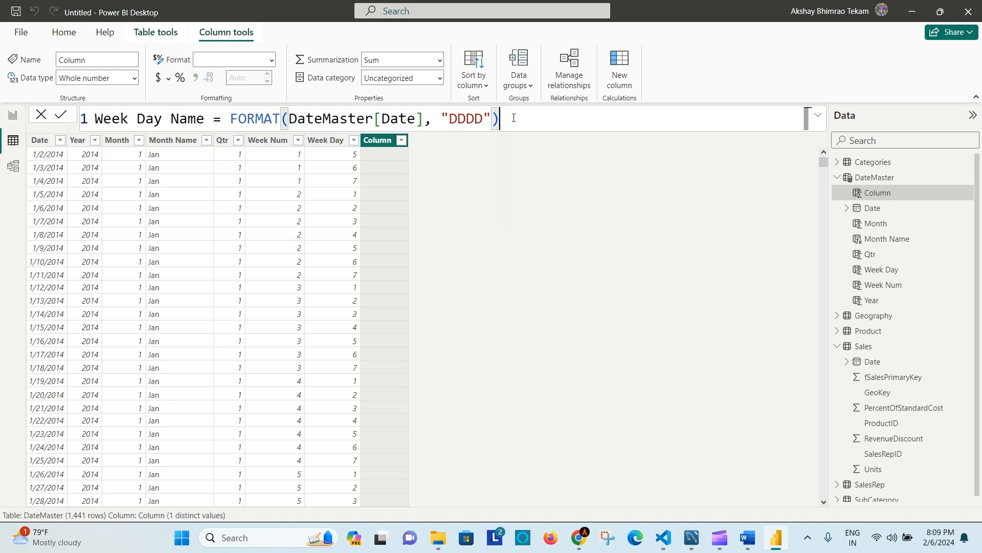
left_click(58, 119)
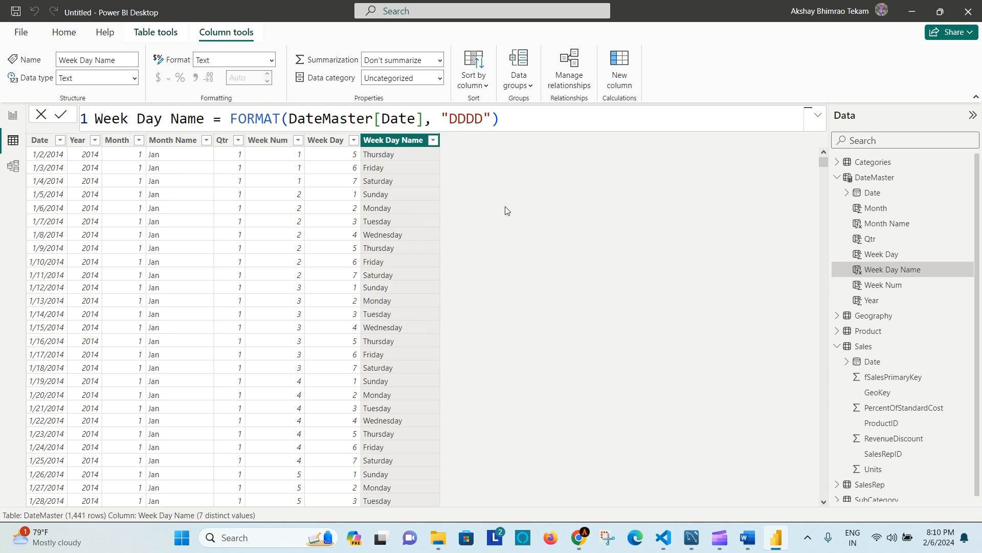
Shorten the format string in the Week Day Name formula to "DDD" and commit it.
left_click(485, 120)
key("BackSpace")
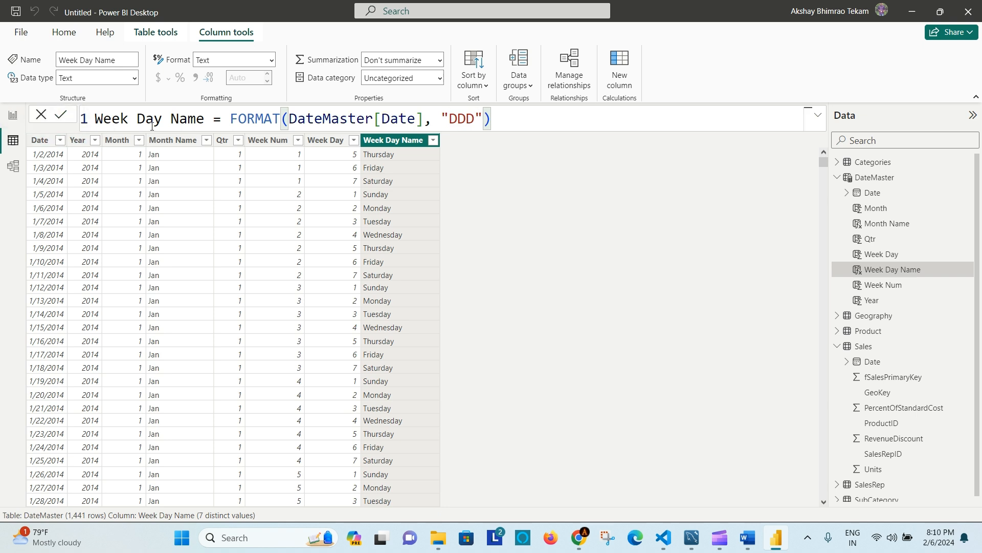
key("Return")
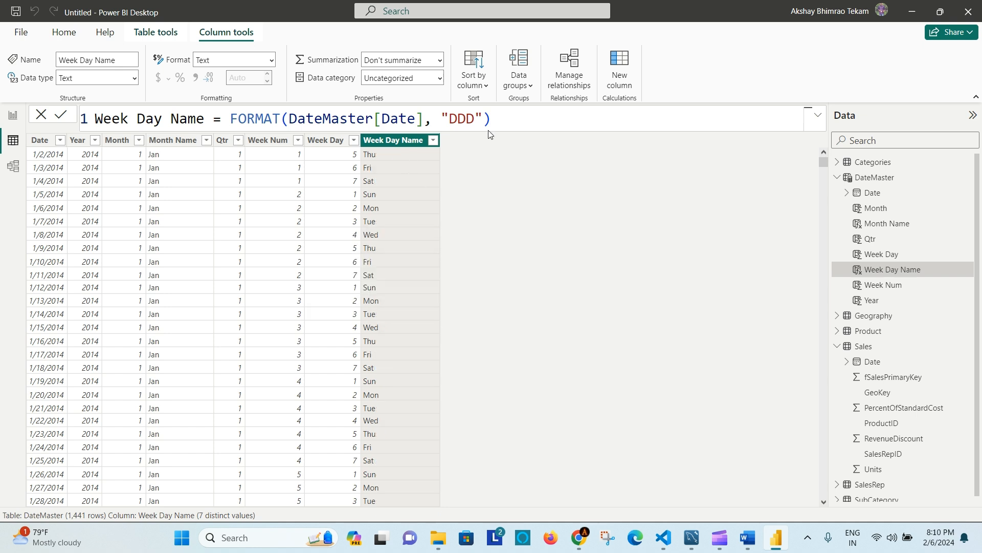
left_click(507, 128)
Collapse the DateMaster and Sales field lists and examine the data of every table from Categories through SubCategory.
left_click(839, 176)
left_click(837, 223)
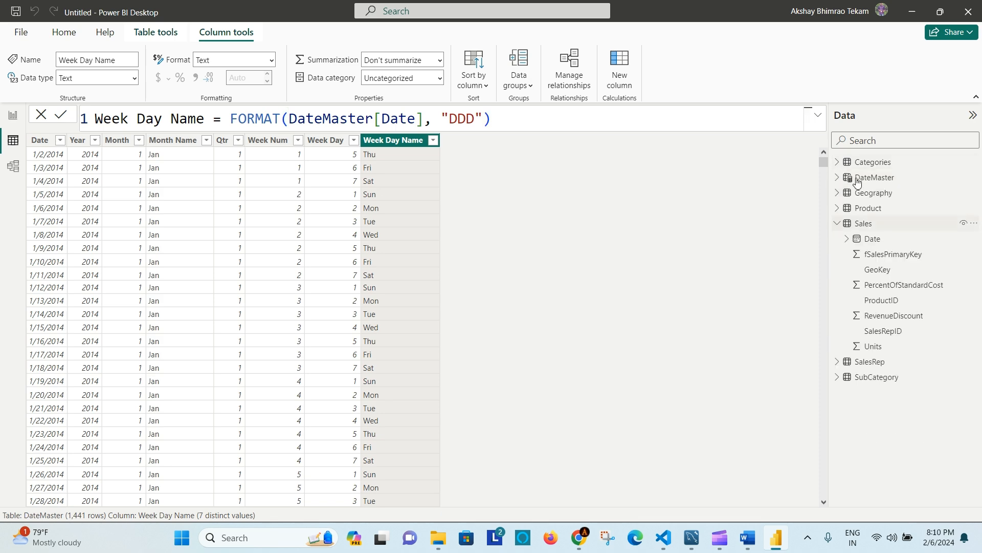
left_click(868, 163)
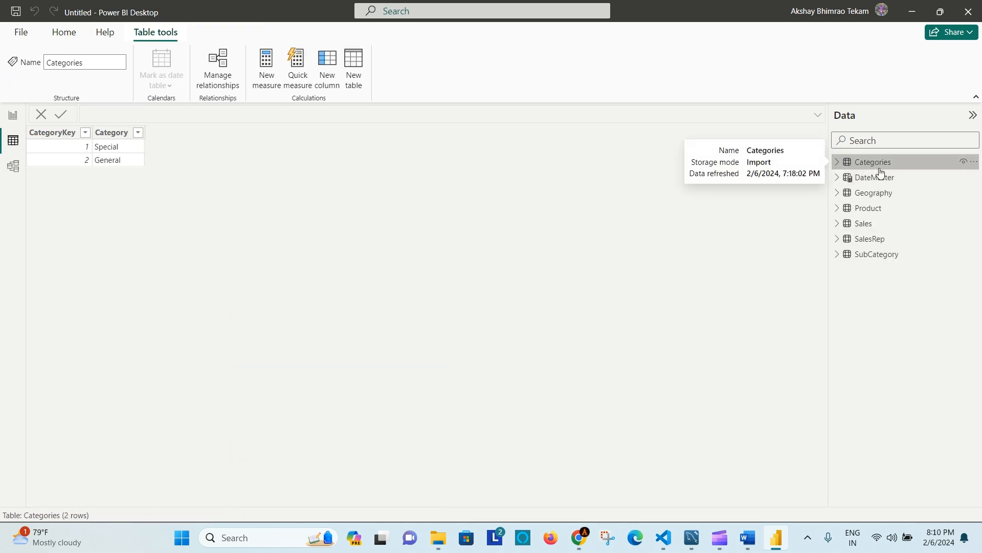
left_click(889, 179)
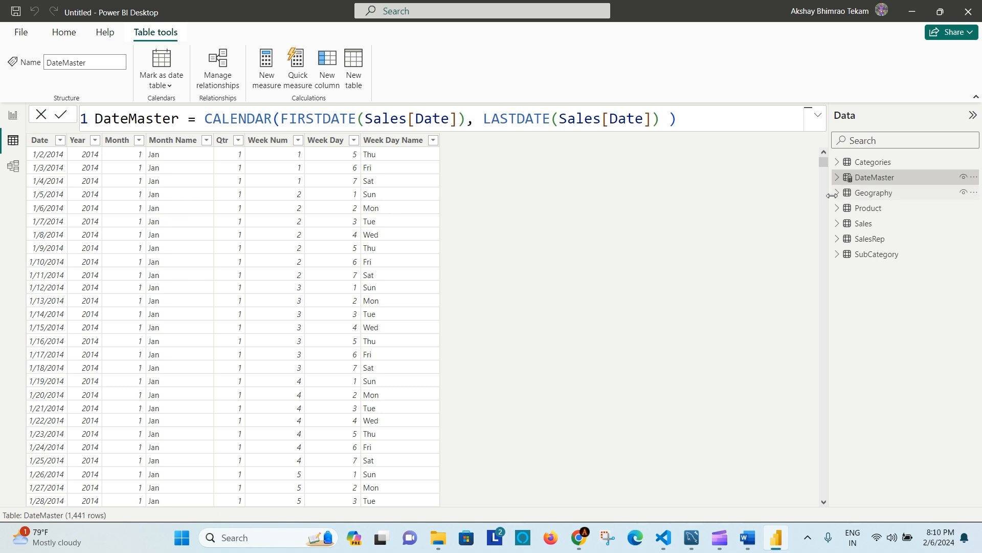
left_click(889, 199)
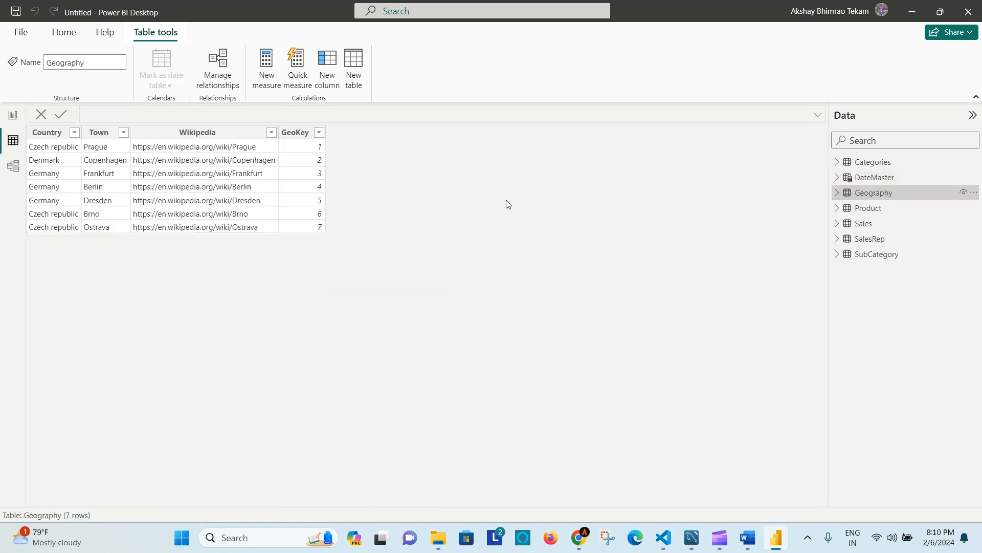
left_click(881, 210)
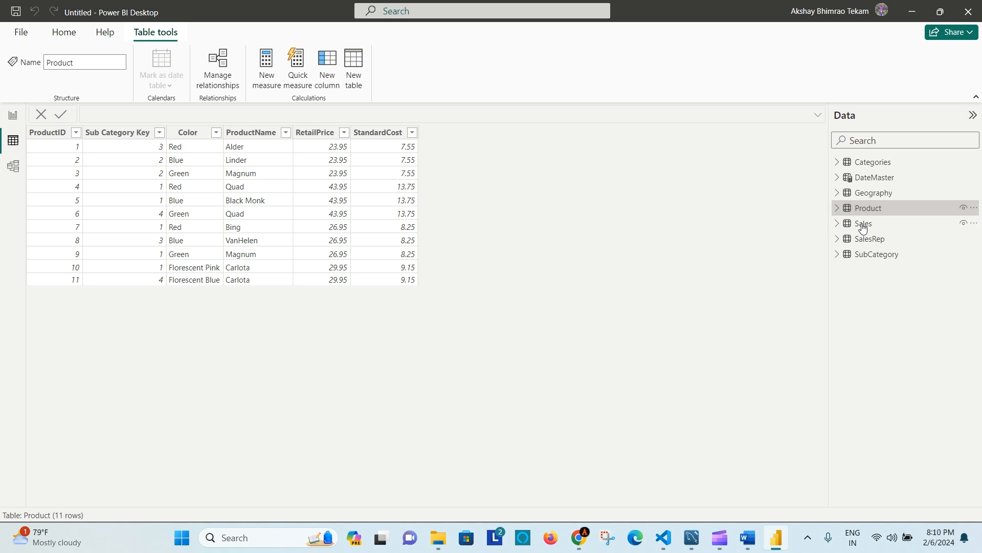
left_click(880, 229)
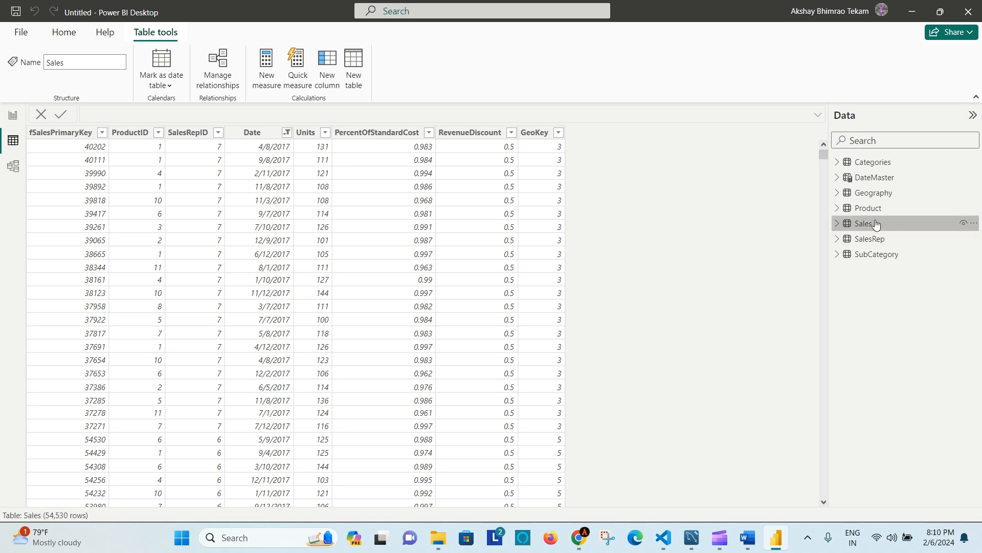
left_click(899, 239)
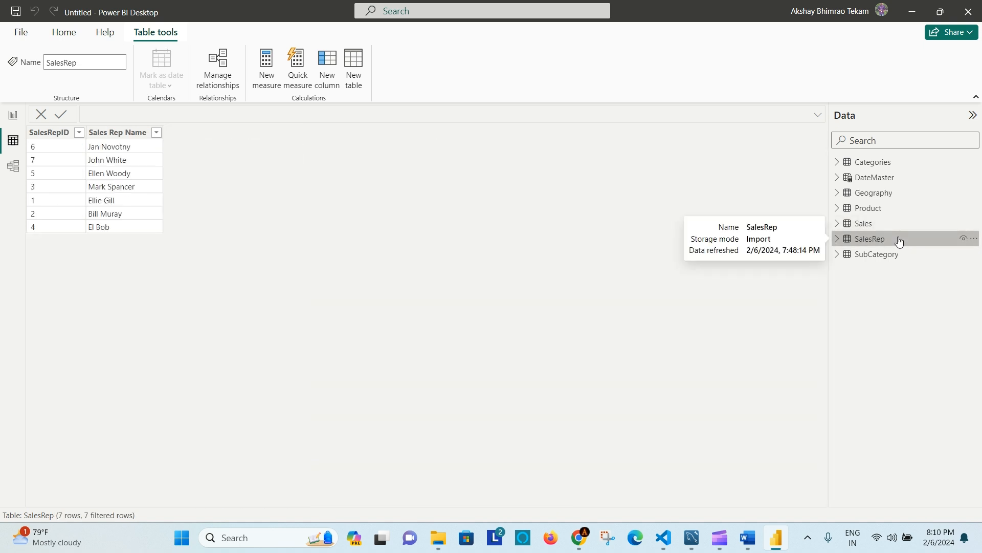
left_click(880, 259)
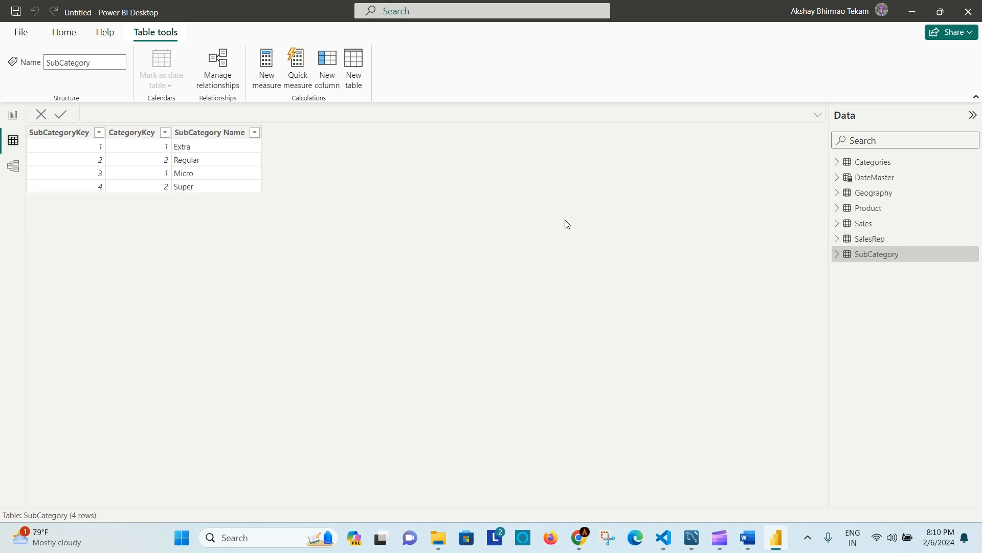
Switch to the BRD For Retail Sales document in Word and review the Task 2.4 data model and Calendar table requirement.
left_click(748, 537)
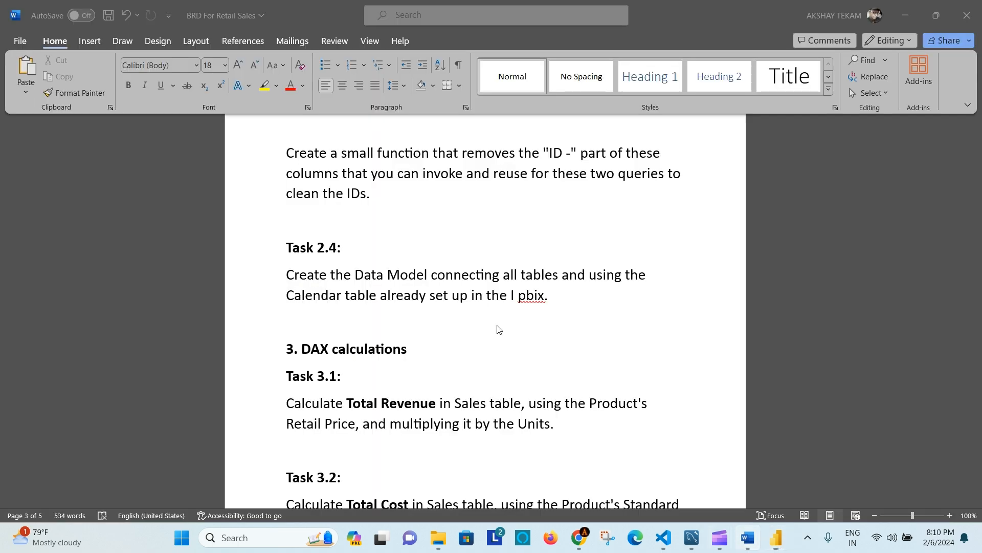
scroll(428, 241, "up", 3)
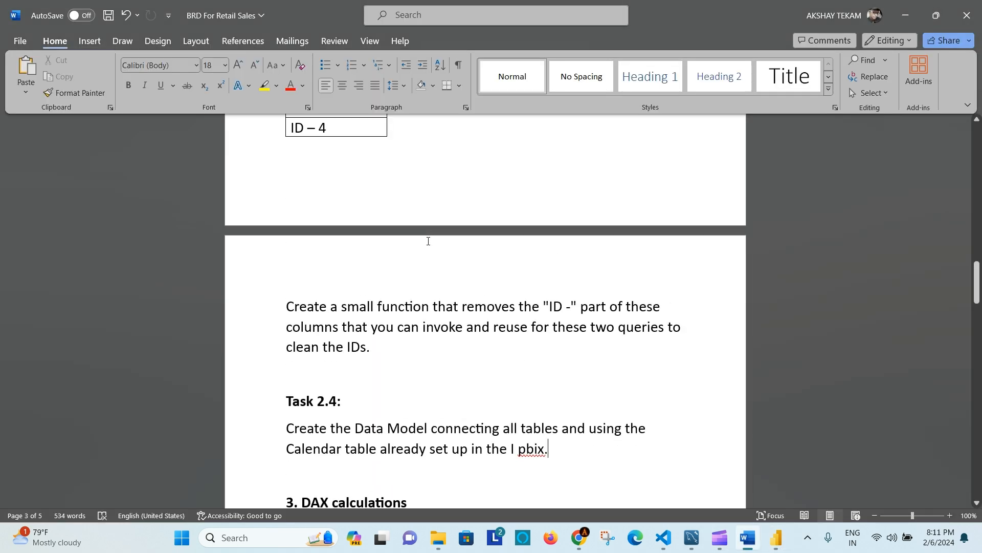
scroll(429, 241, "down", 2)
scroll(429, 240, "down", 1)
left_click(394, 223)
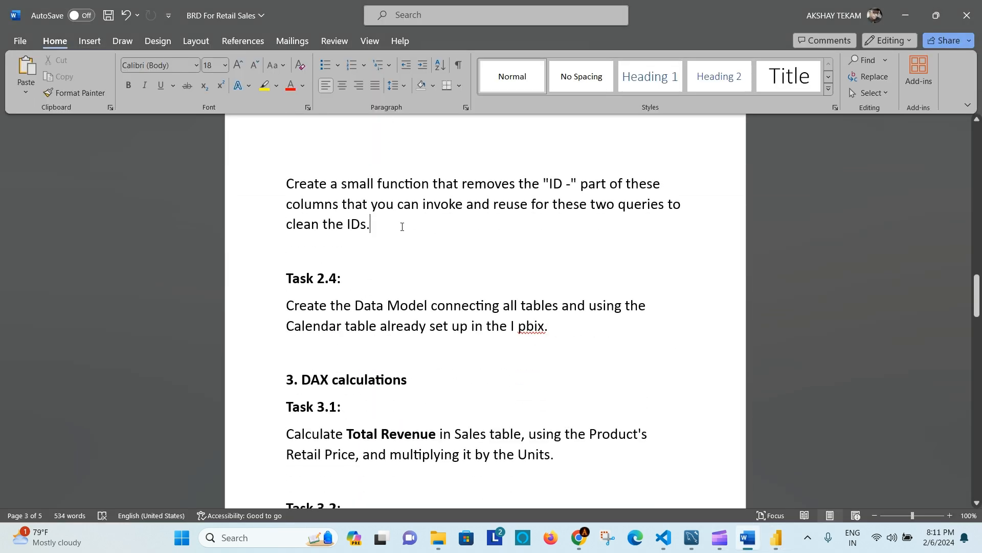
left_click_drag(326, 324, 379, 328)
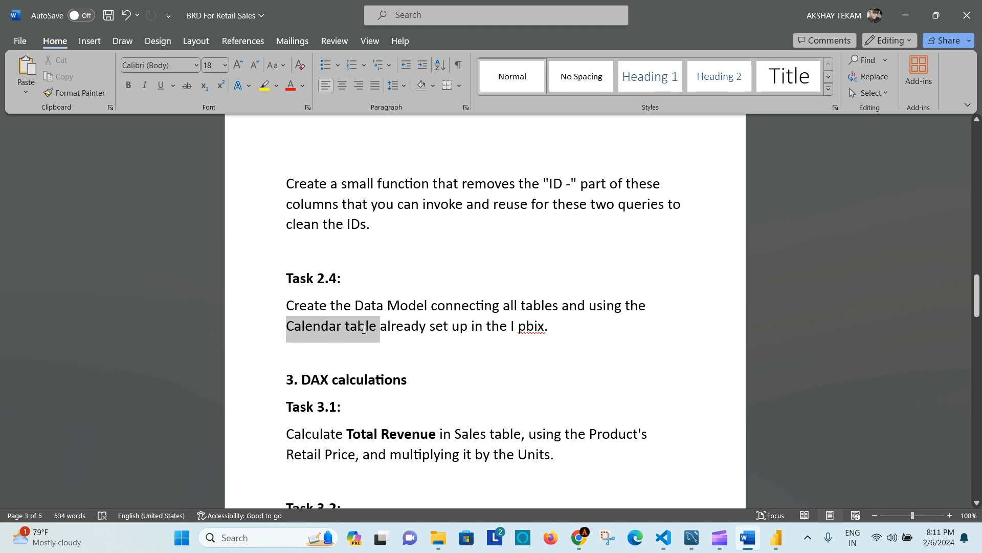
left_click(323, 331)
scroll(323, 330, "down", 2)
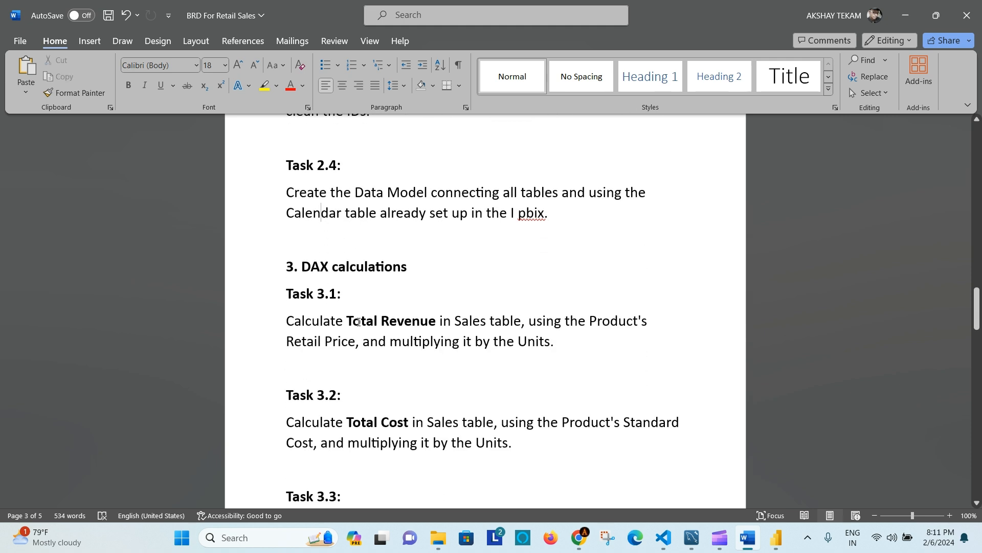
Read the Task 3.1 Total Revenue requirement in the DAX calculations section and switch back to Power BI Desktop.
left_click(424, 262)
triple_click(367, 257)
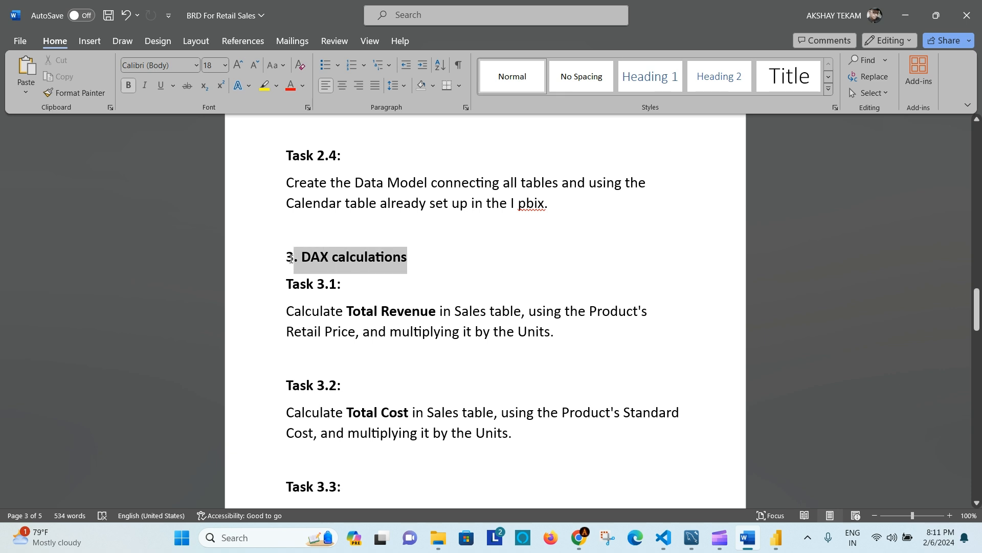
left_click(427, 272)
scroll(427, 272, "down", 1)
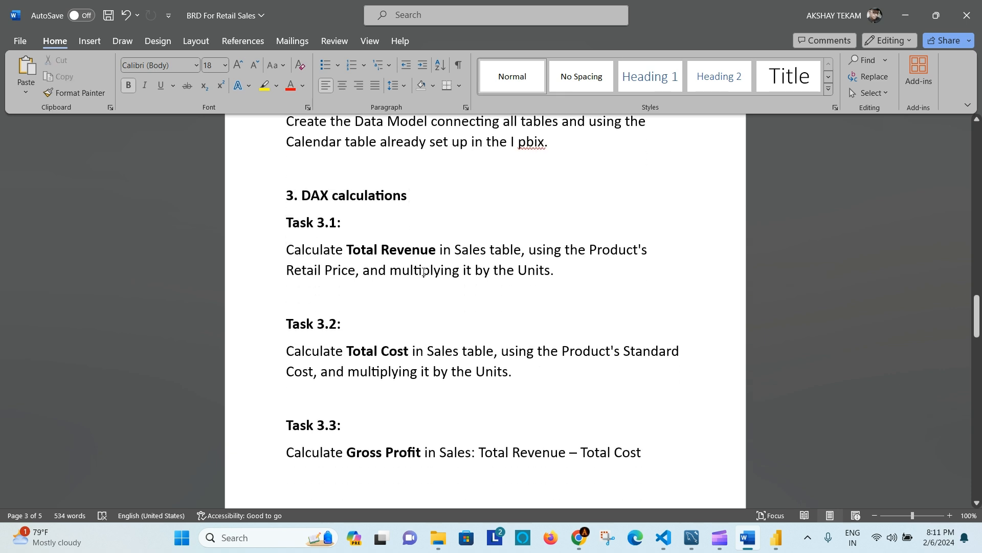
scroll(424, 272, "down", 1)
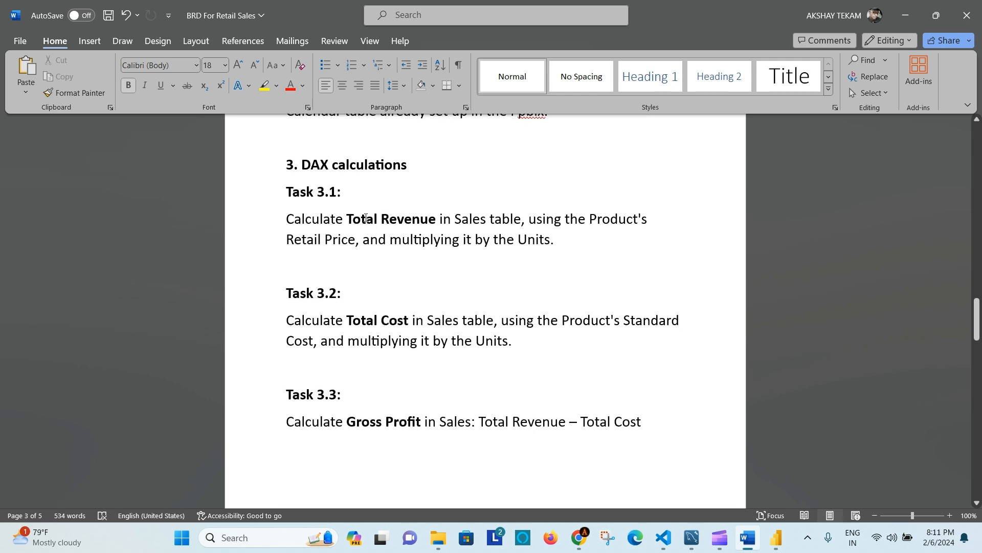
left_click_drag(347, 220, 439, 220)
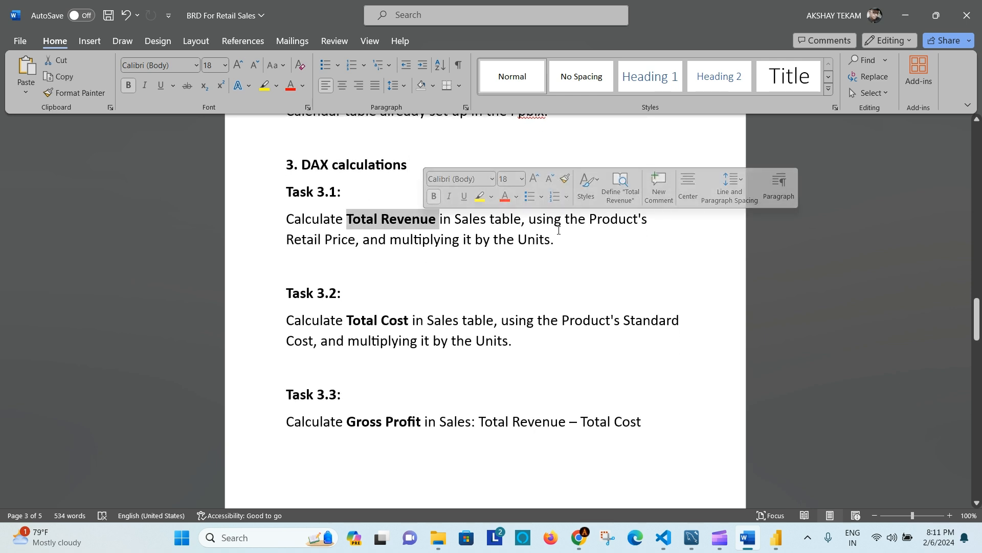
left_click(381, 230)
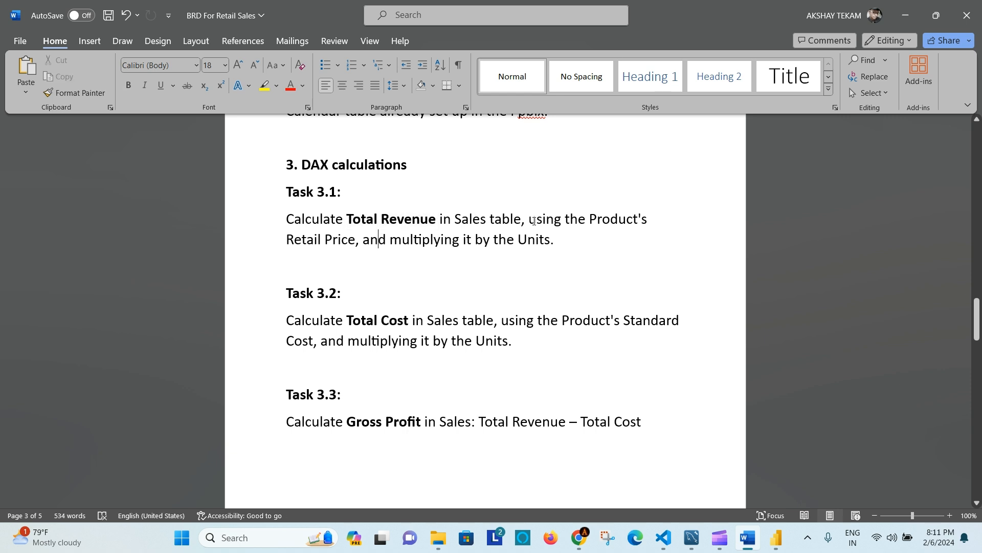
left_click_drag(286, 239, 327, 240)
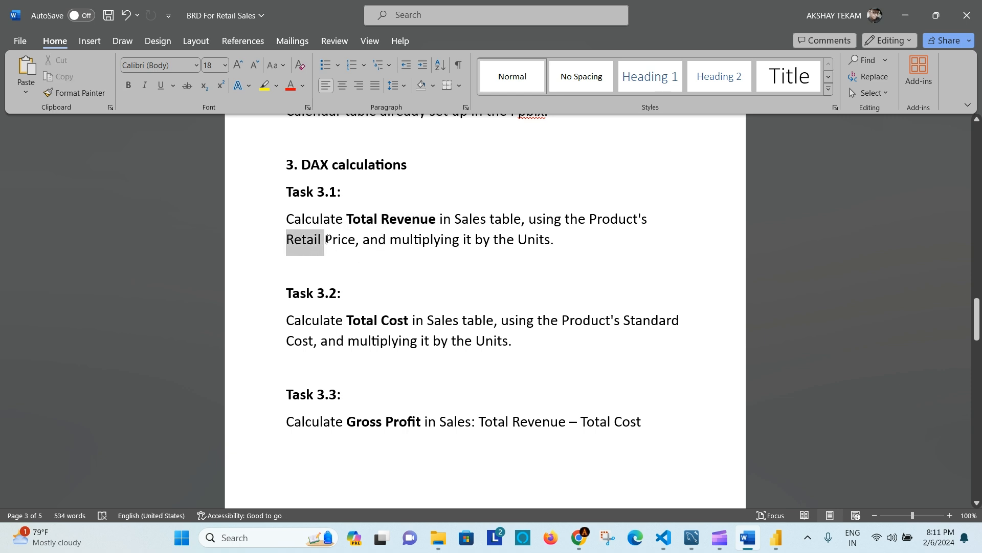
left_click(471, 241)
left_click_drag(520, 239, 561, 240)
key("Right")
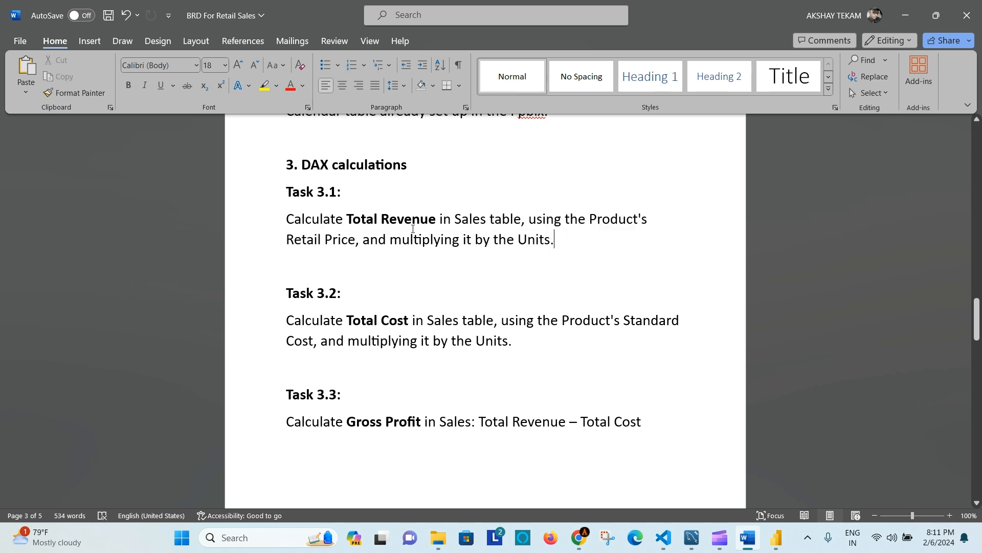
left_click_drag(347, 219, 387, 225)
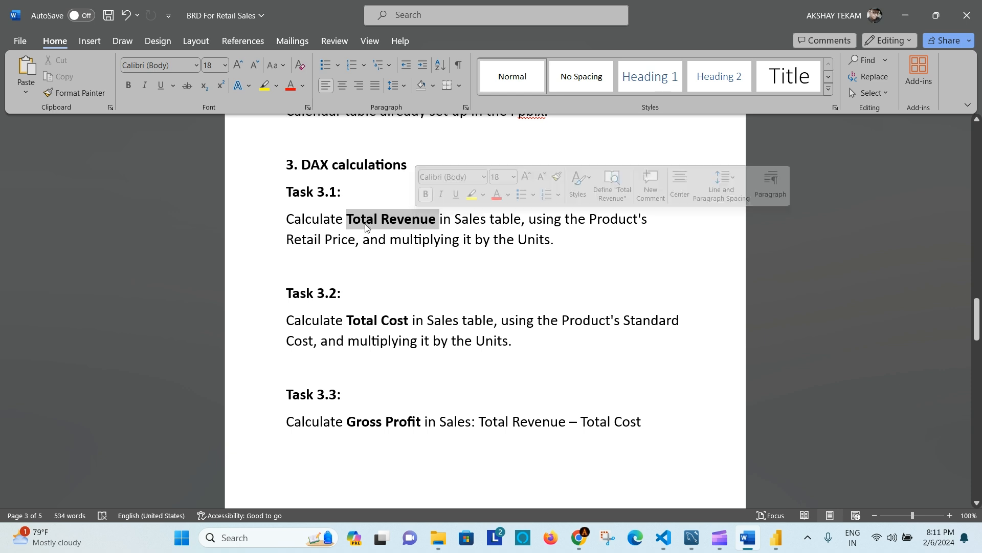
left_click(430, 221)
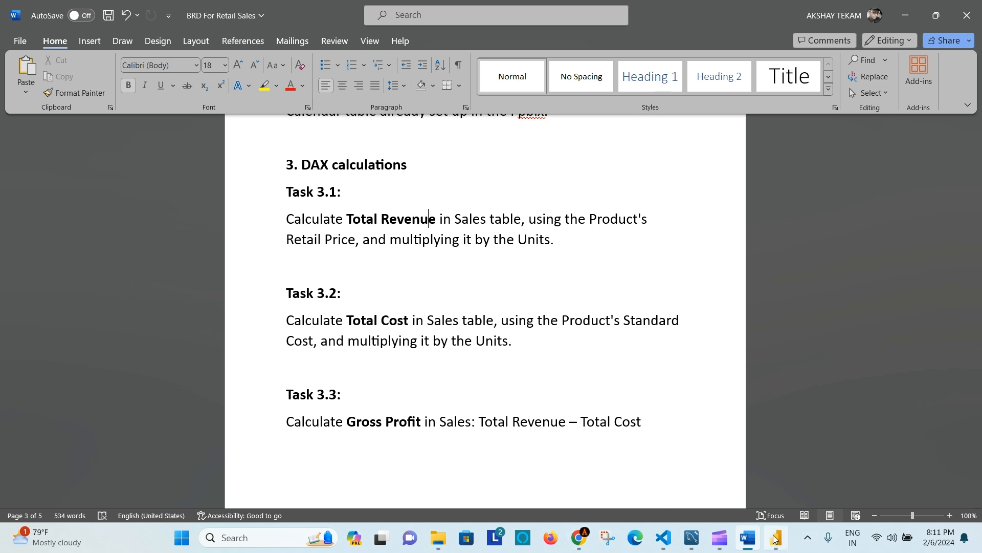
mouse_move(776, 537)
left_click(782, 493)
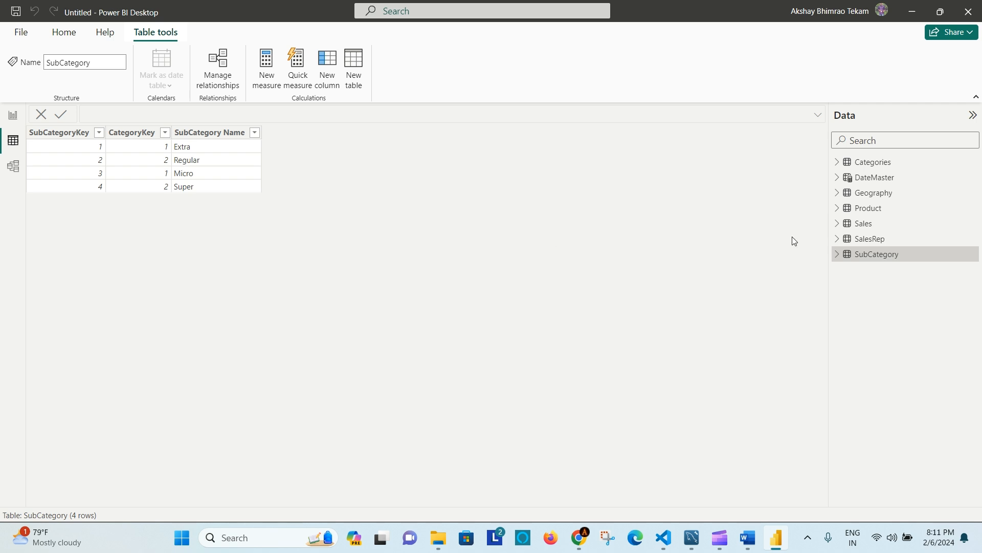
Add a new calculated column to the Sales table and name it Total Revenue in its formula.
left_click(838, 224)
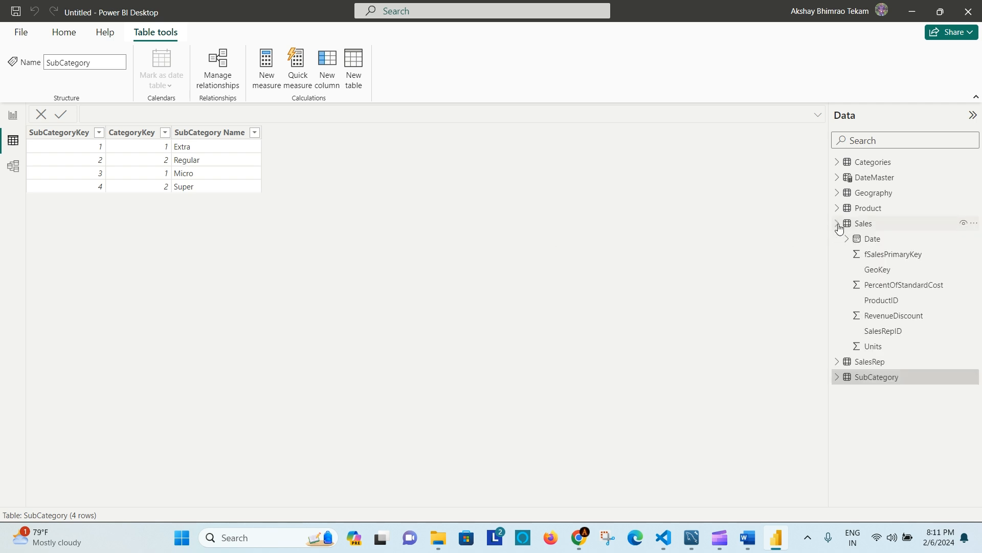
left_click(897, 231)
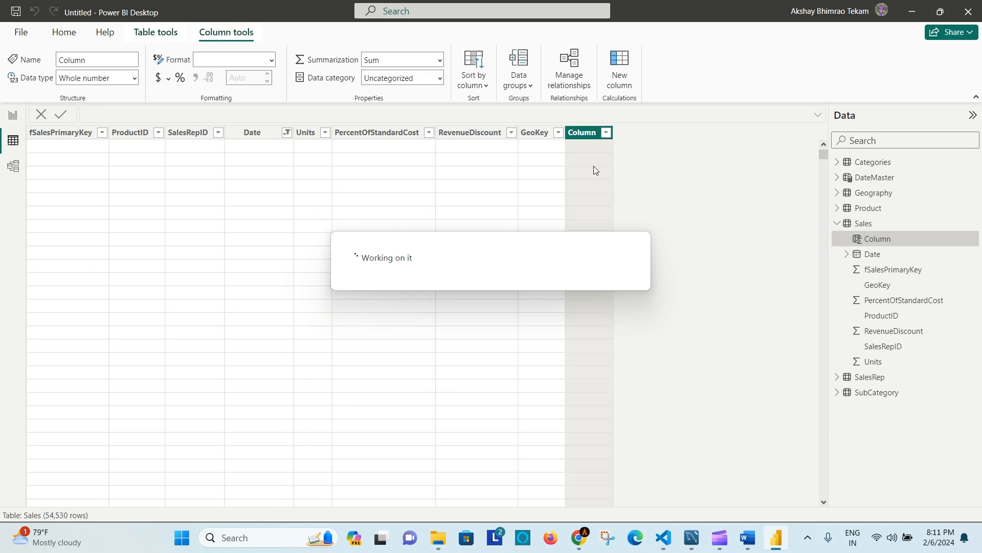
double_click(122, 119)
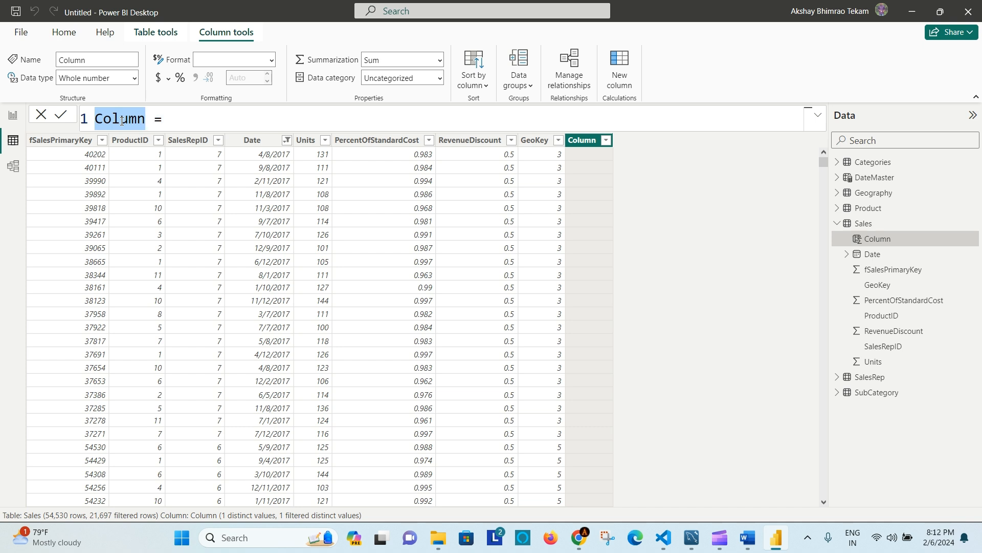
type("Tot")
type("al Rev")
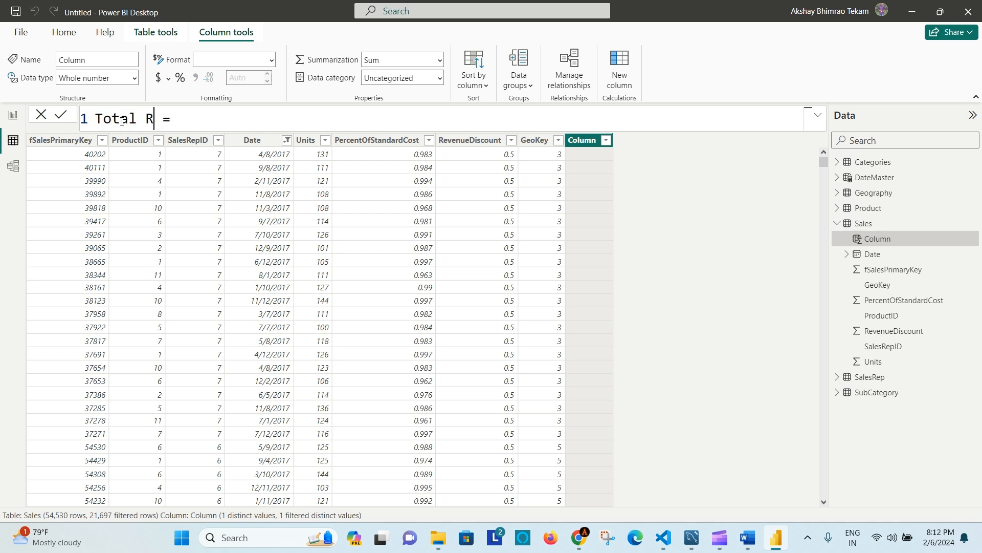
type("enue")
key("Right")
key("Right")
key("Right")
Recheck Task 3.1 in the Word BRD document, switch back to Power BI Desktop and begin the Total Revenue formula with Sales[Units] *.
left_click(742, 538)
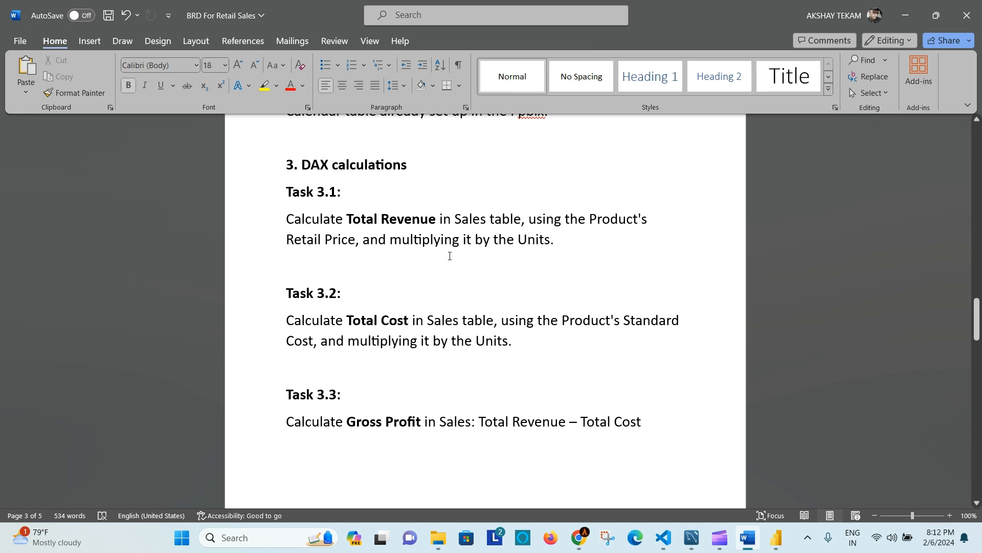
left_click(776, 538)
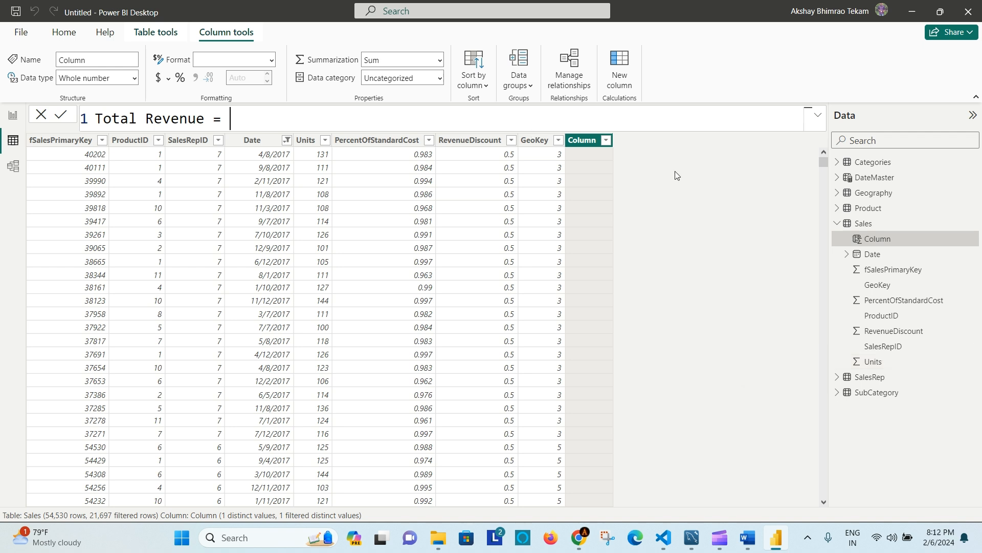
type("Sa")
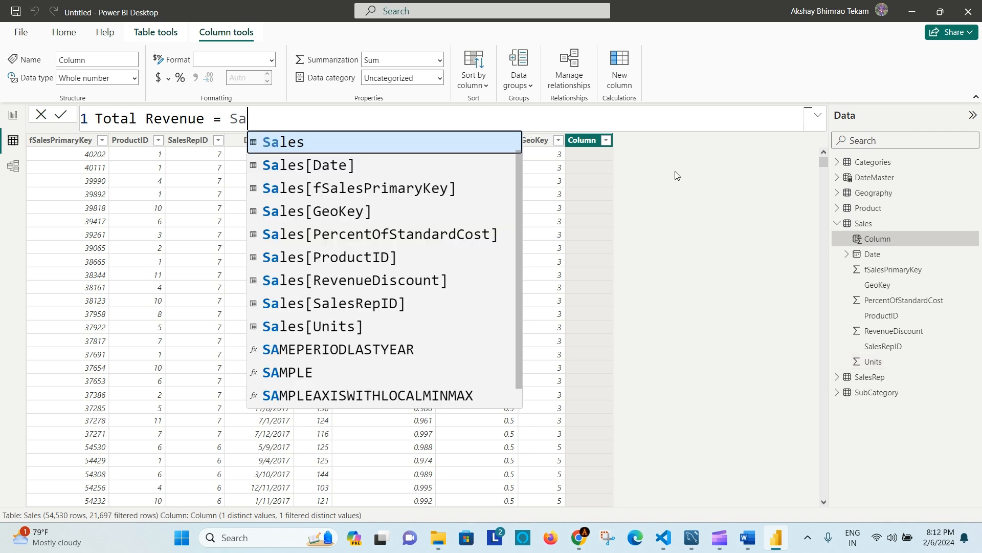
key("Down")
key("Down")
key("Down")
key("Down")
key("Down")
key("Down")
key("Down")
key("Down")
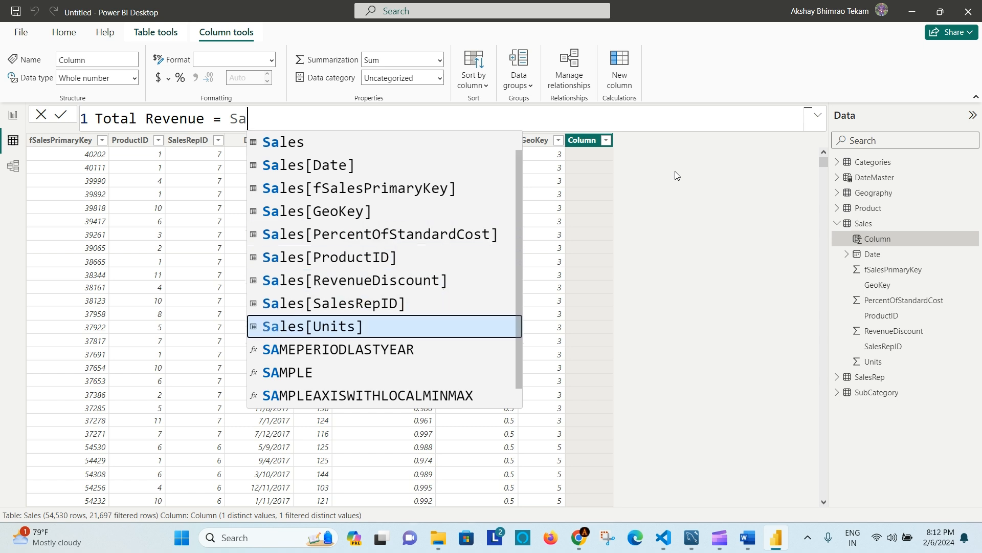
key("Tab")
type("*")
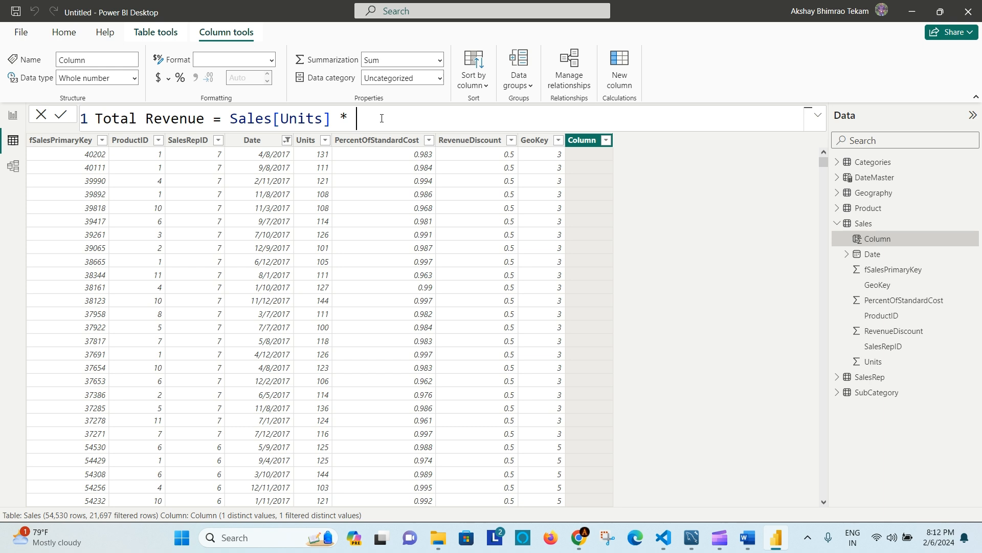
type("Pro")
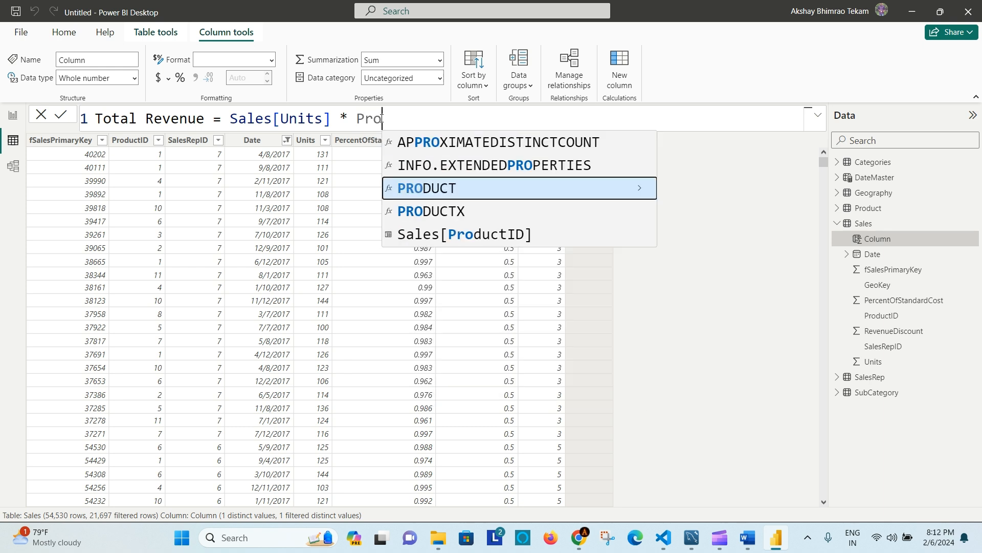
key("BackSpace")
key("BackSpace")
key("BackSpace")
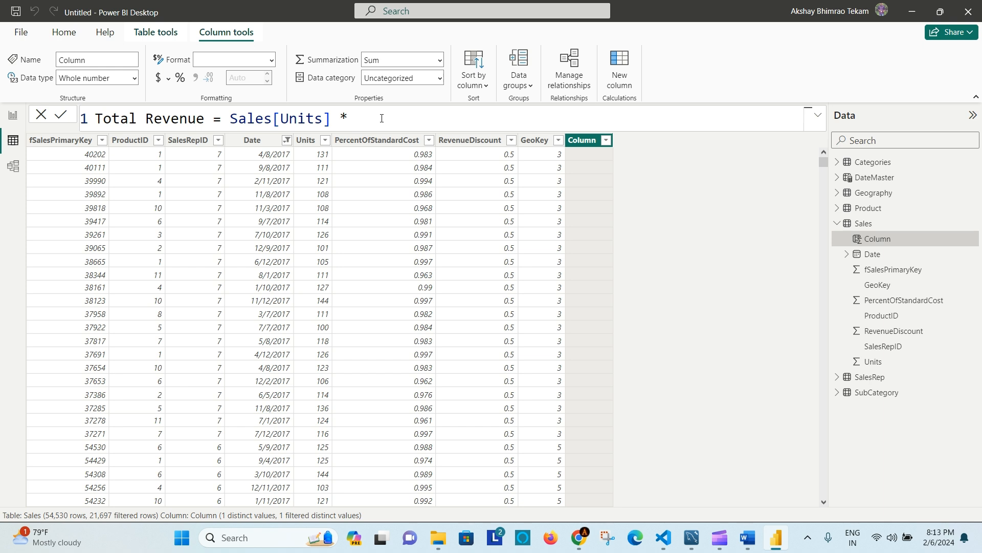
Append the RELATED function after the multiplication sign in the Total Revenue formula.
type("REAL")
key("BackSpace")
key("BackSpace")
key("Down")
key("Tab")
key("Escape")
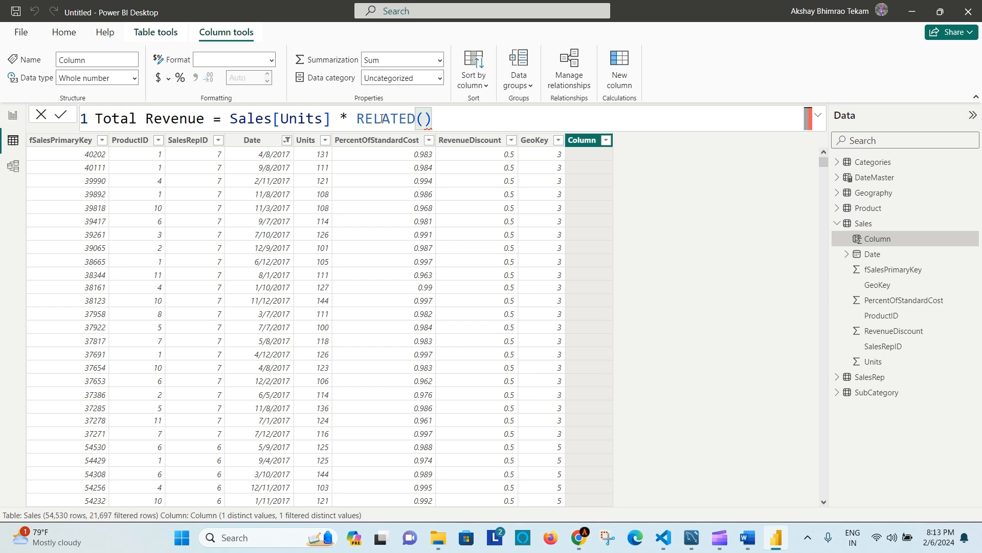
Pass 'Product'[RetailPrice] to the RELATED function and commit the Total Revenue formula.
type("Prod")
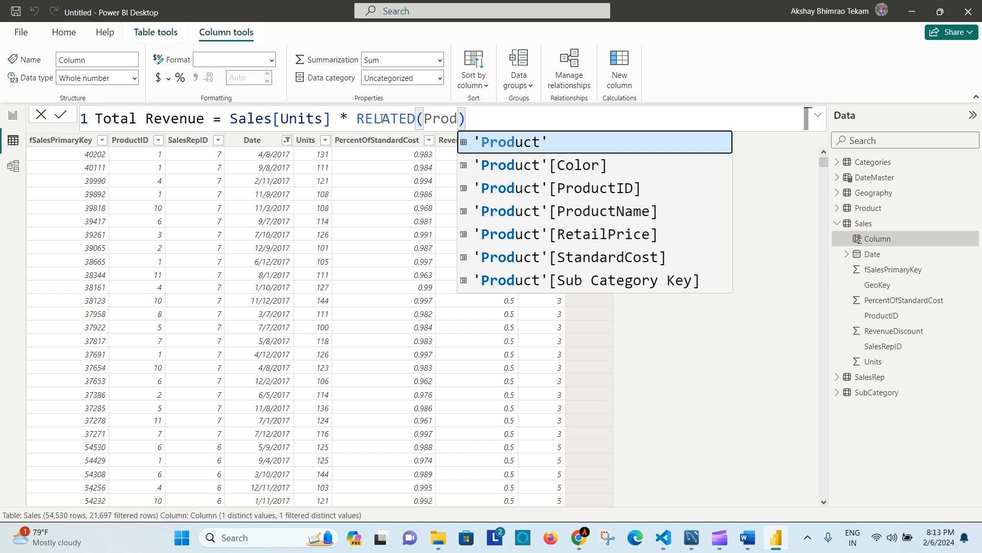
key("Down")
key("Down")
key("Down")
key("Down")
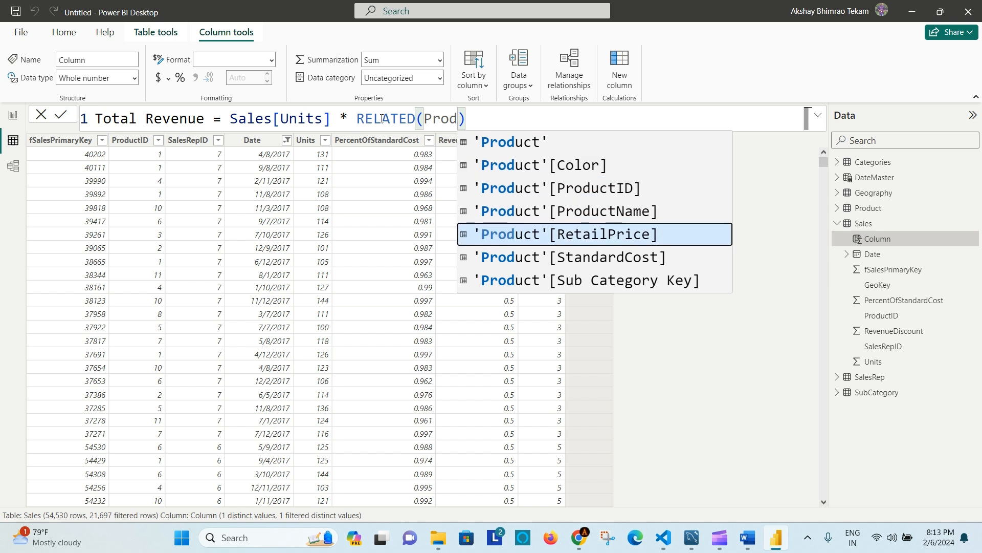
key("Tab")
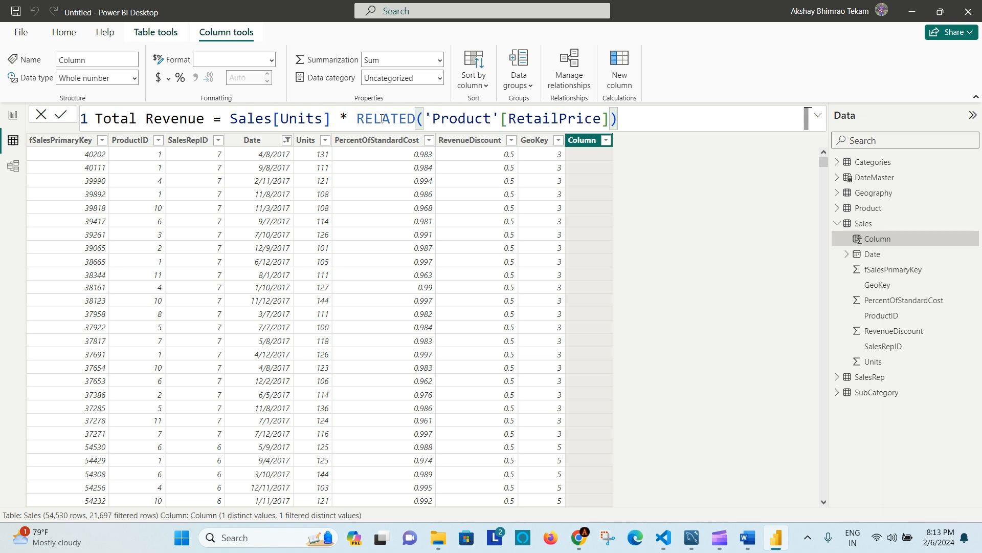
left_click(645, 118)
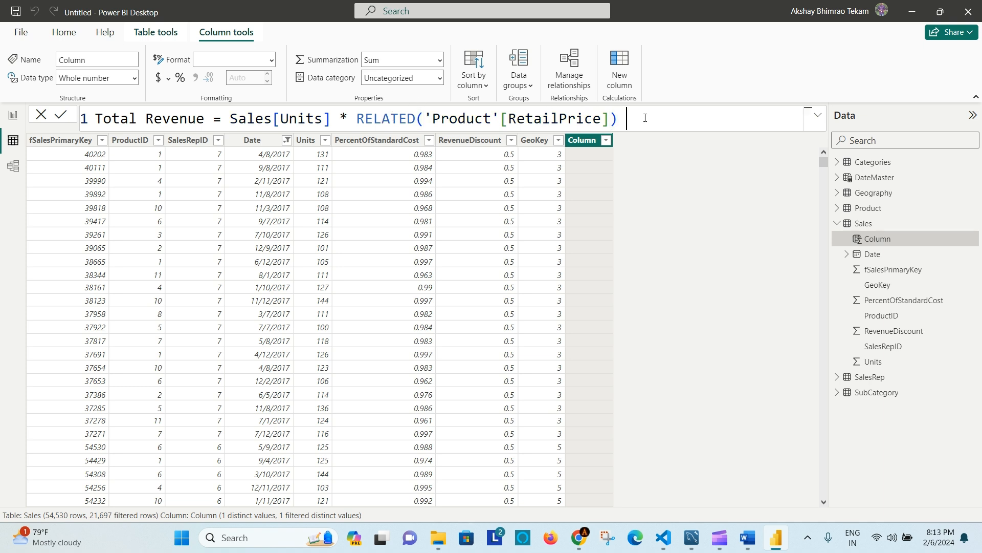
left_click(619, 122)
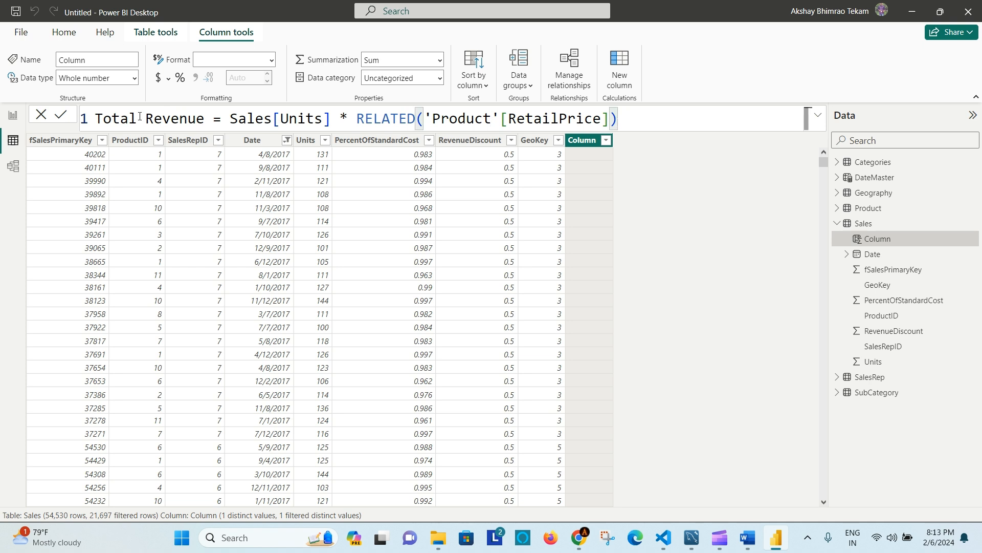
left_click(61, 116)
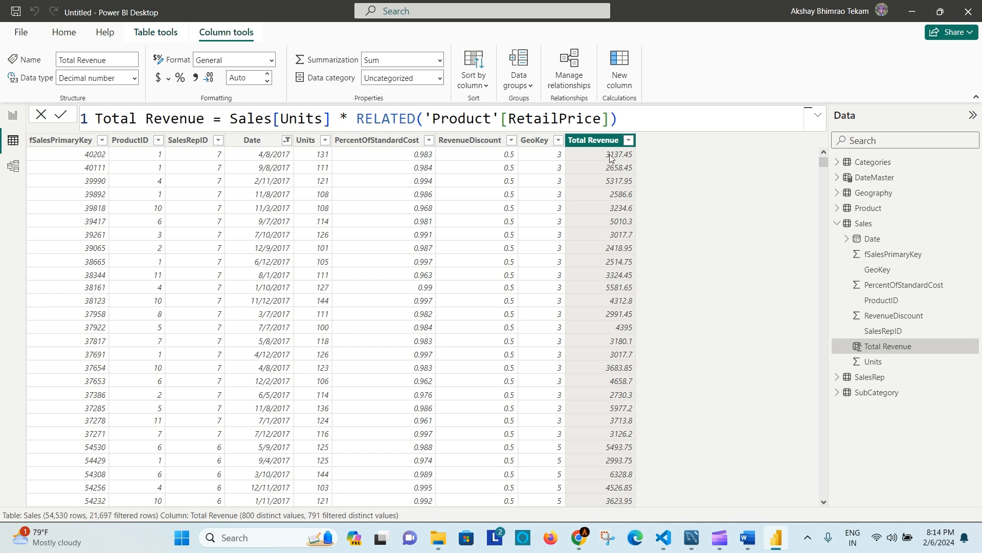
Switch to the BRD For Retail Sales document in Word and read the Task 3.2 Total Cost requirement.
left_click(747, 538)
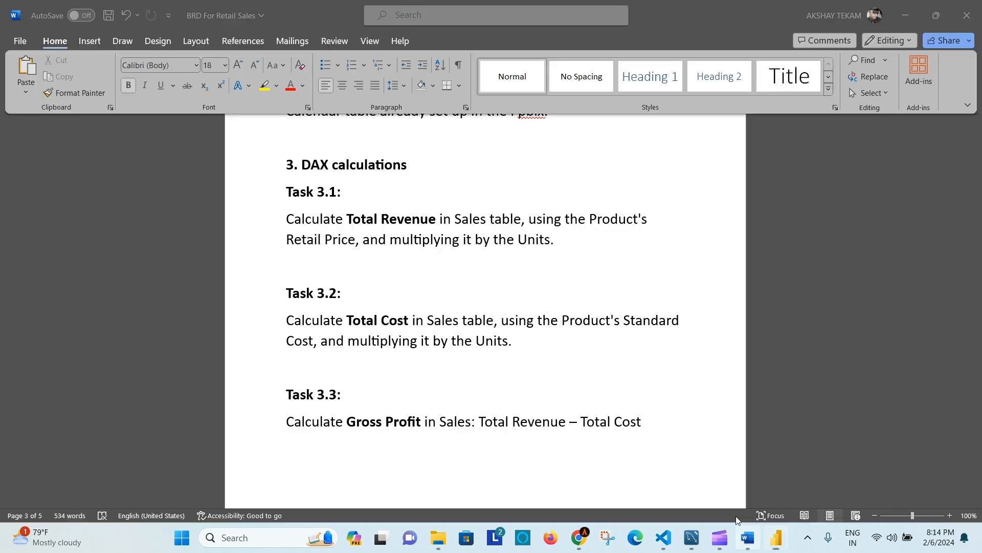
scroll(375, 309, "down", 1)
left_click(348, 289)
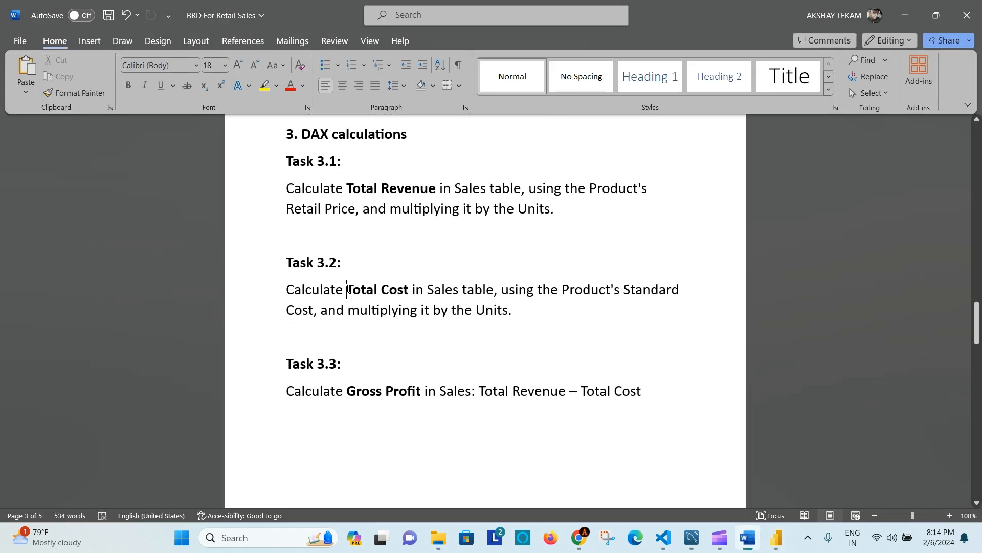
double_click(363, 288)
left_click(399, 289)
double_click(429, 289)
left_click(514, 289)
left_click(522, 305)
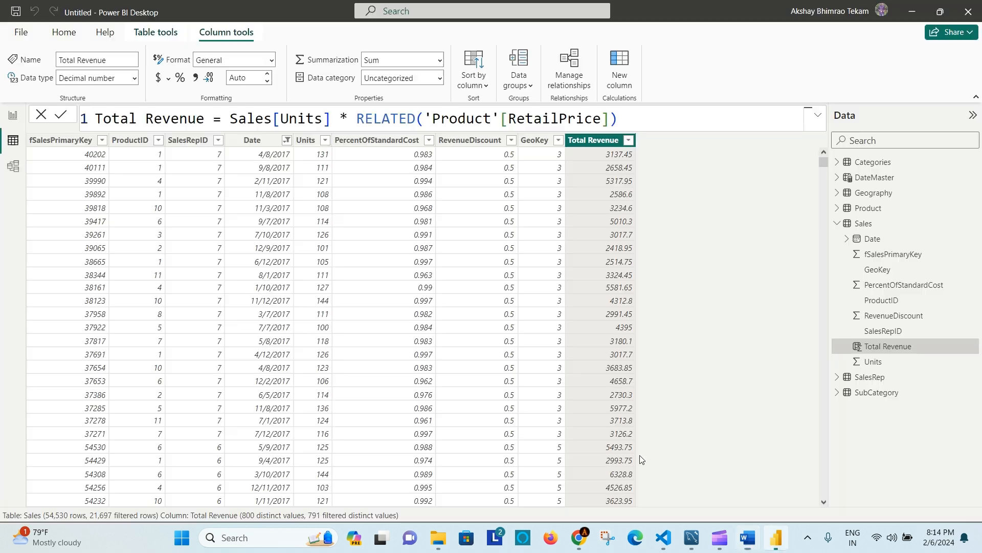
Return to Power BI Desktop and copy the Total Revenue formula into a new calculated column in the Sales table.
left_click(776, 537)
left_click_drag(629, 116, 89, 115)
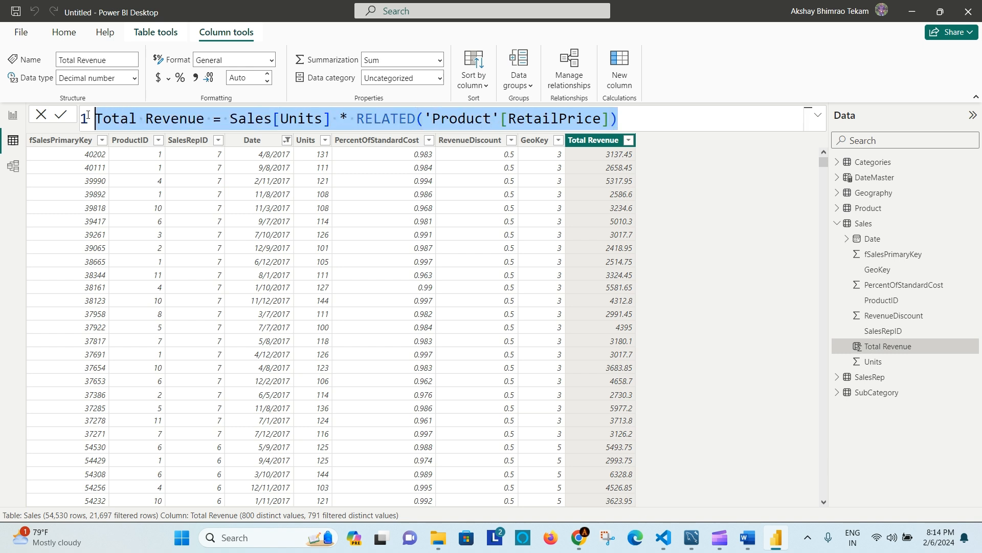
left_click(658, 117)
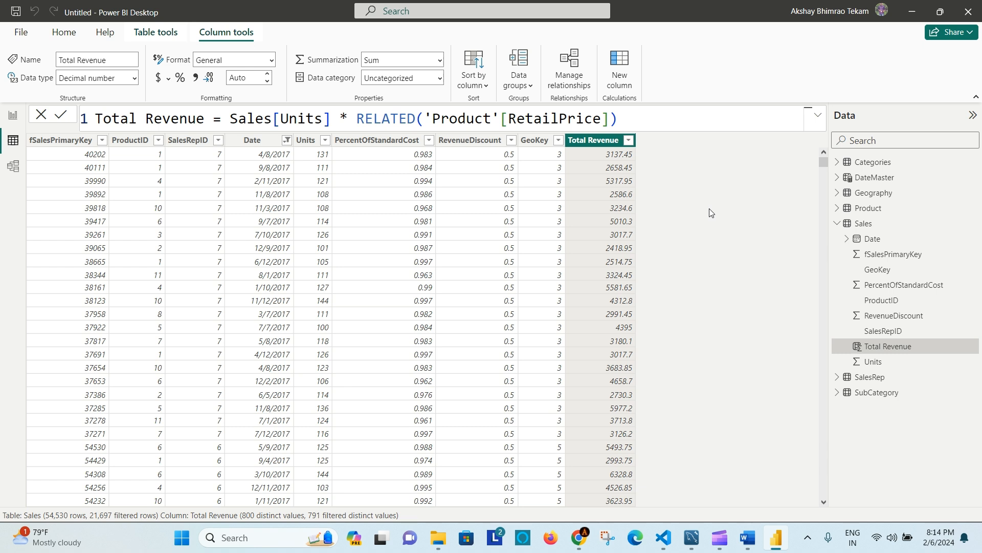
key("Return")
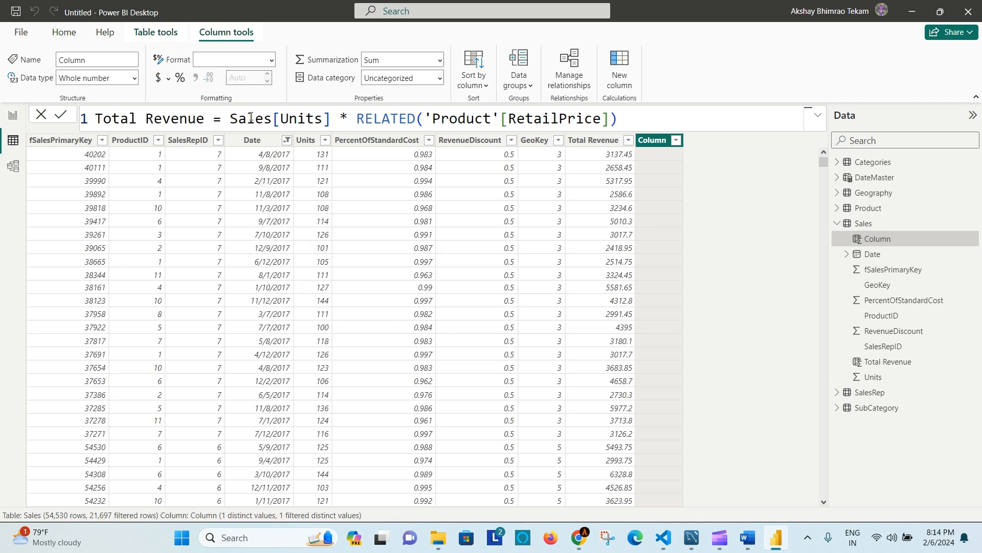
type("Total Revenue = Sales[Units] * RELATED('Product'[RetailPrice])")
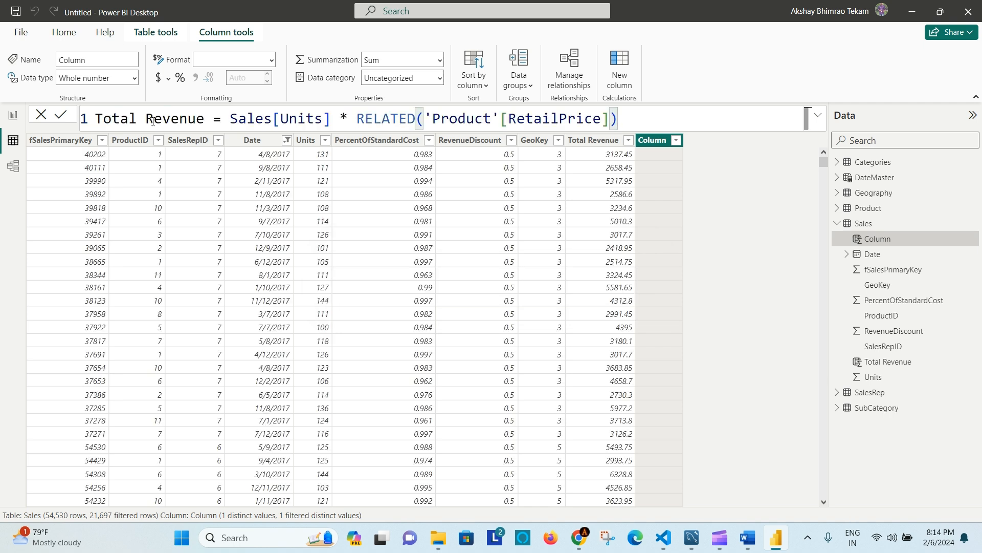
Rename the copied formula's column to Total Cost, replace RetailPrice with StandardCost inside RELATED, and commit it.
double_click(175, 124)
type("Cost")
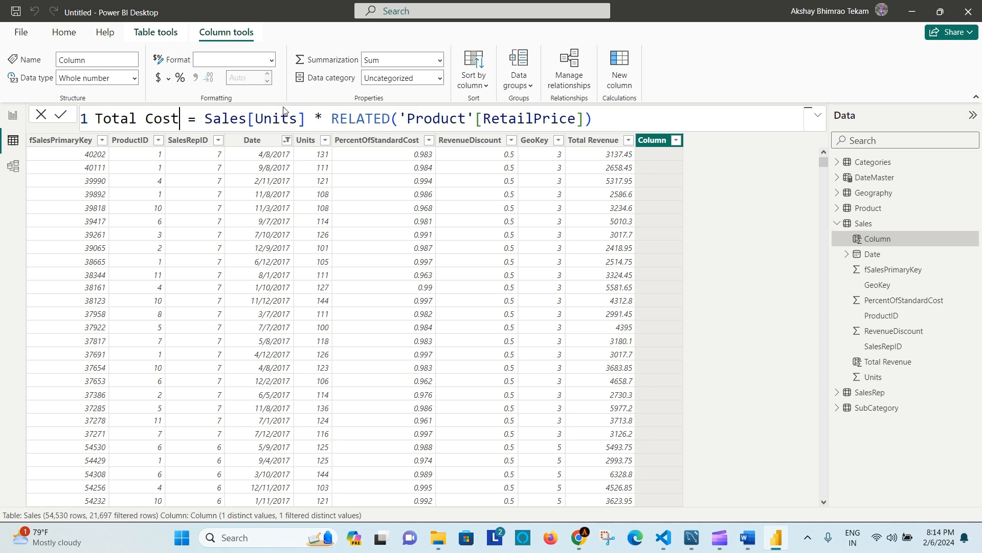
double_click(293, 121)
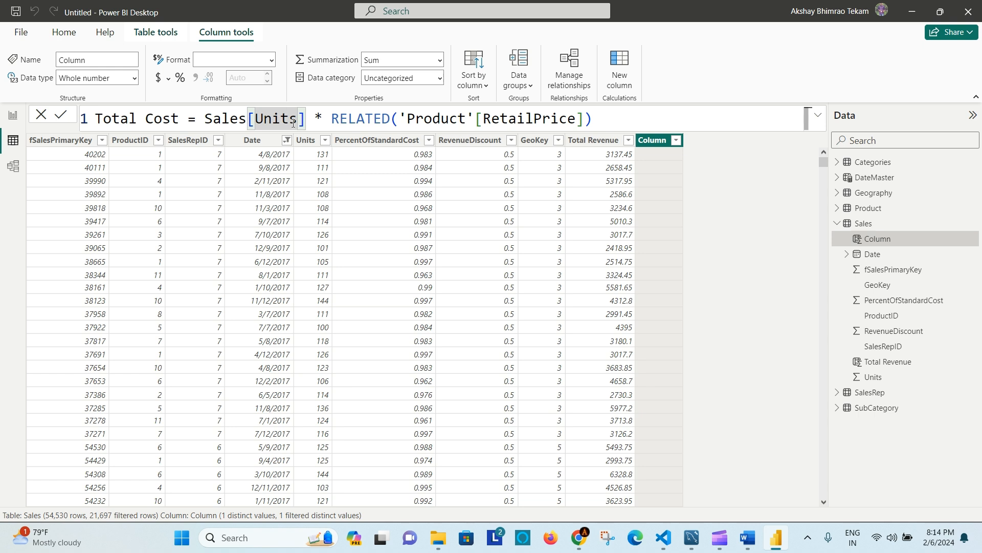
double_click(541, 117)
key("BackSpace")
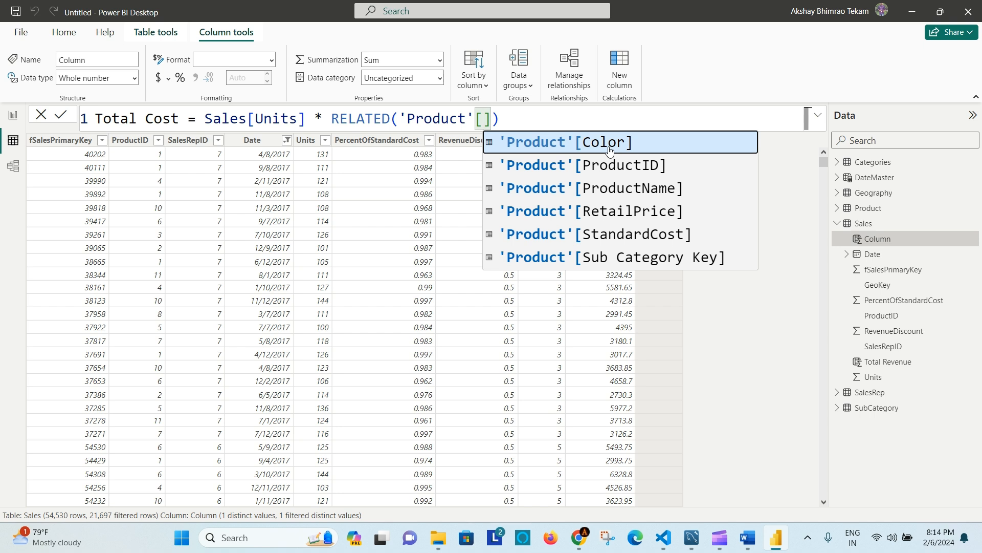
left_click(614, 236)
left_click(601, 117)
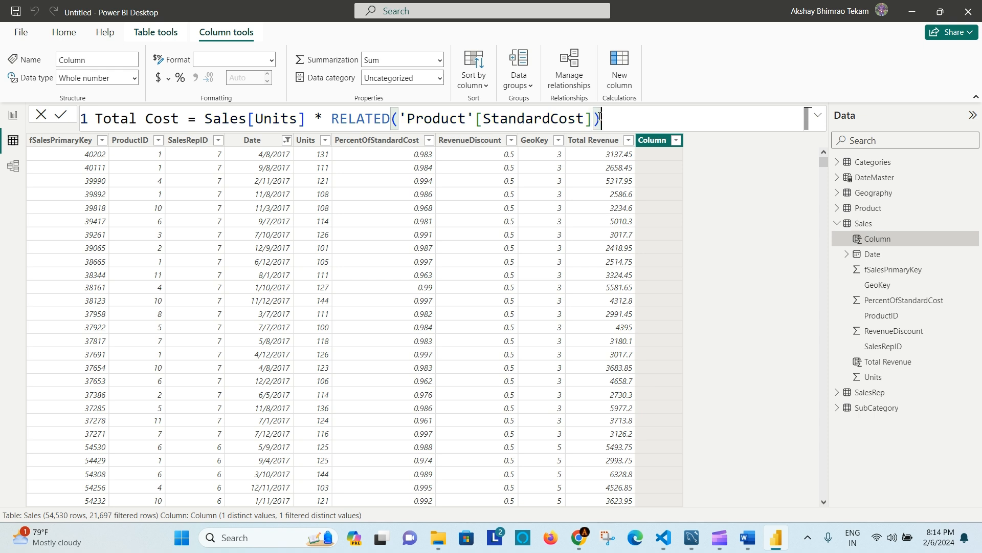
left_click(61, 117)
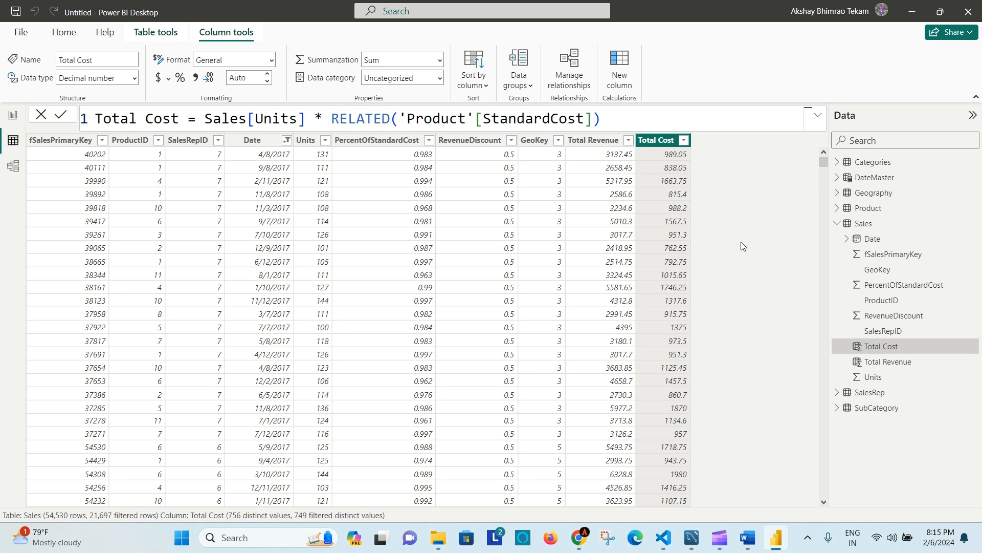
Switch to the BRD For Retail Sales document in Word and read the Task 3.3 Gross Profit requirement.
left_click(747, 538)
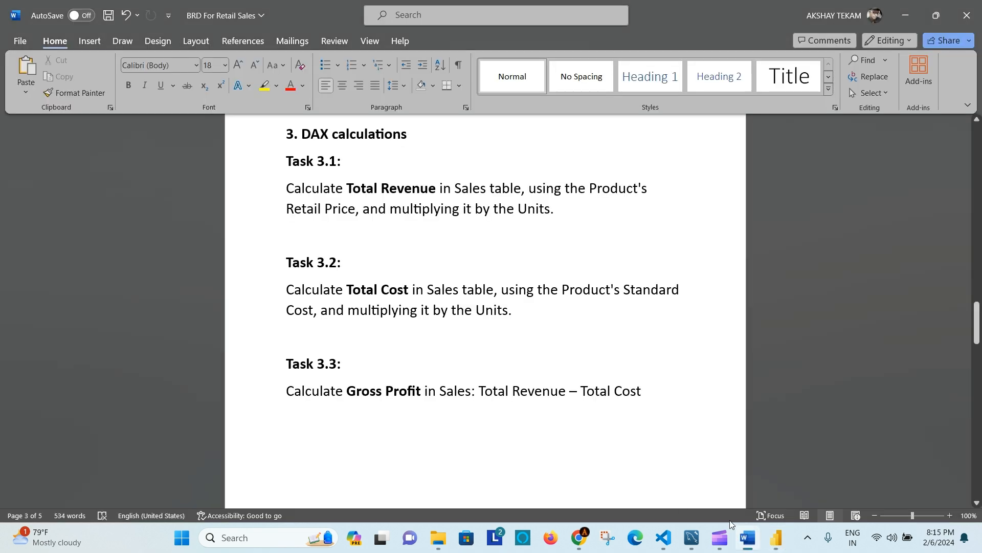
scroll(405, 351, "down", 3)
left_click_drag(291, 328, 425, 335)
left_click(378, 343)
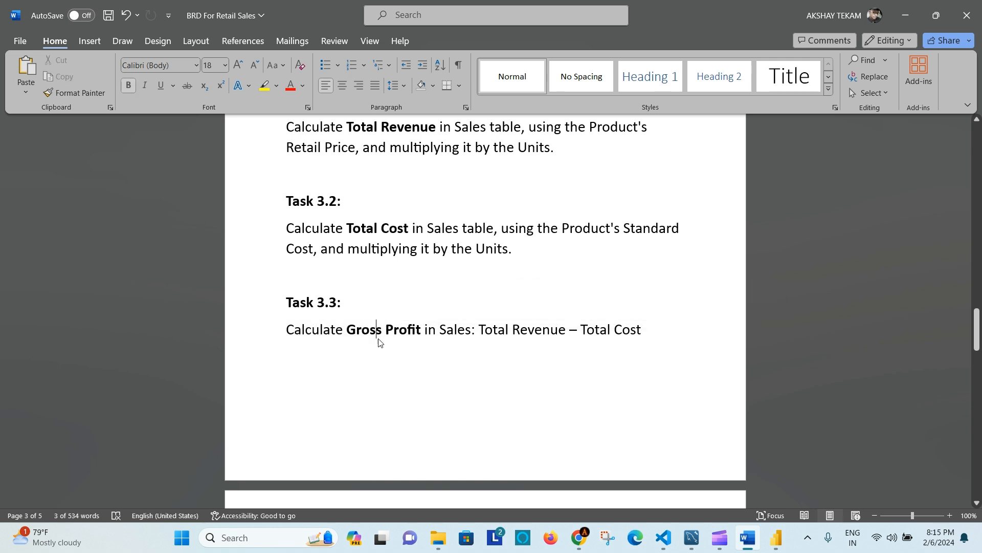
left_click(415, 330)
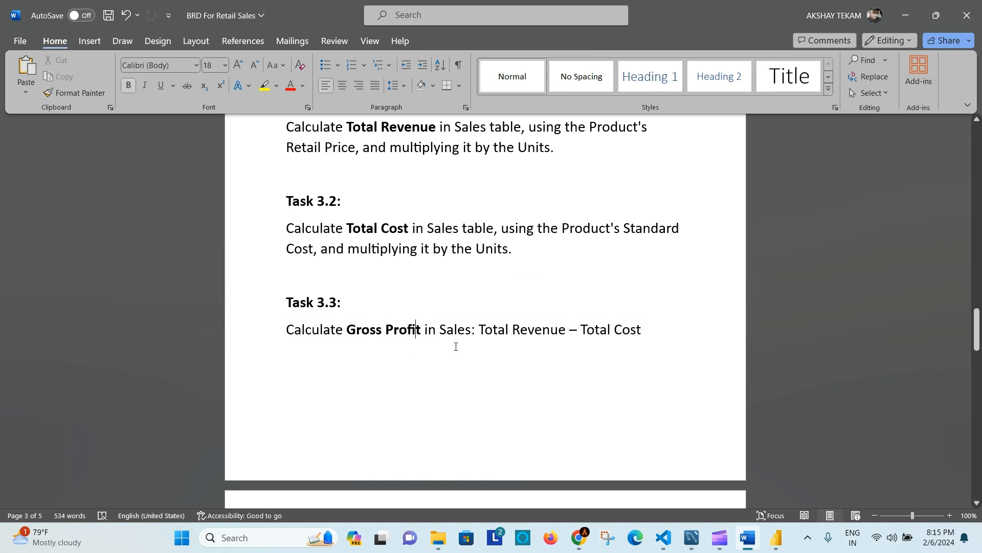
left_click(455, 331)
left_click_drag(484, 329, 643, 332)
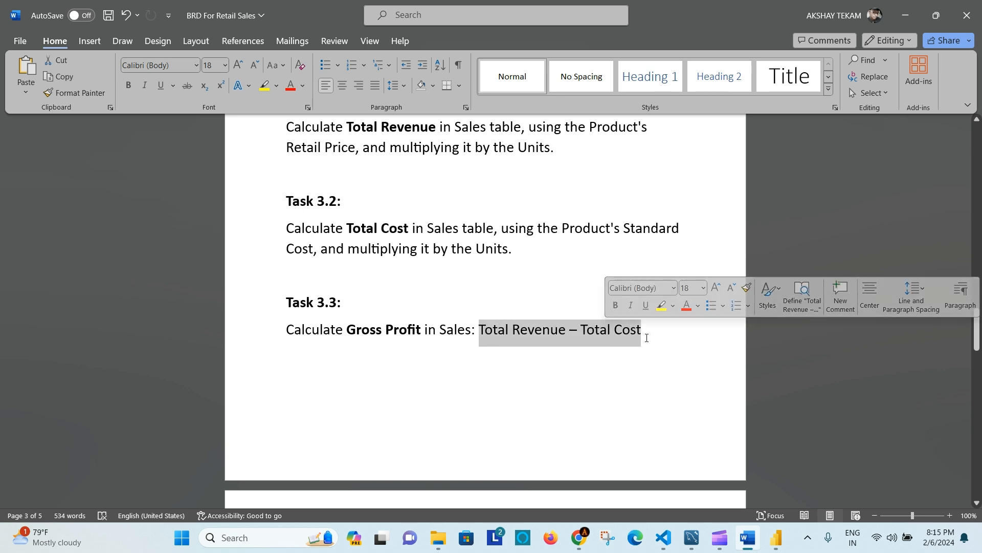
left_click(646, 333)
scroll(646, 333, "up", 1)
left_click_drag(346, 157, 438, 159)
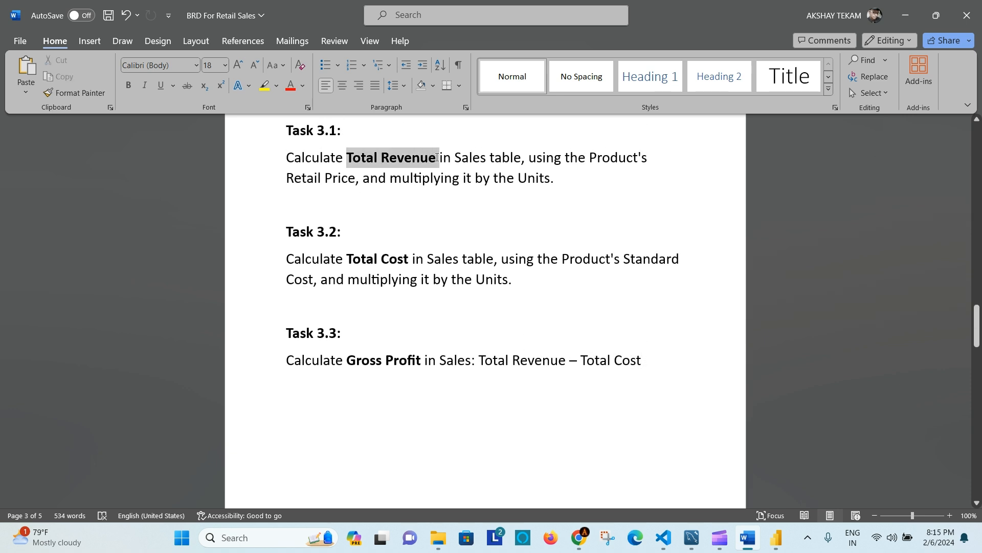
left_click_drag(347, 259, 404, 258)
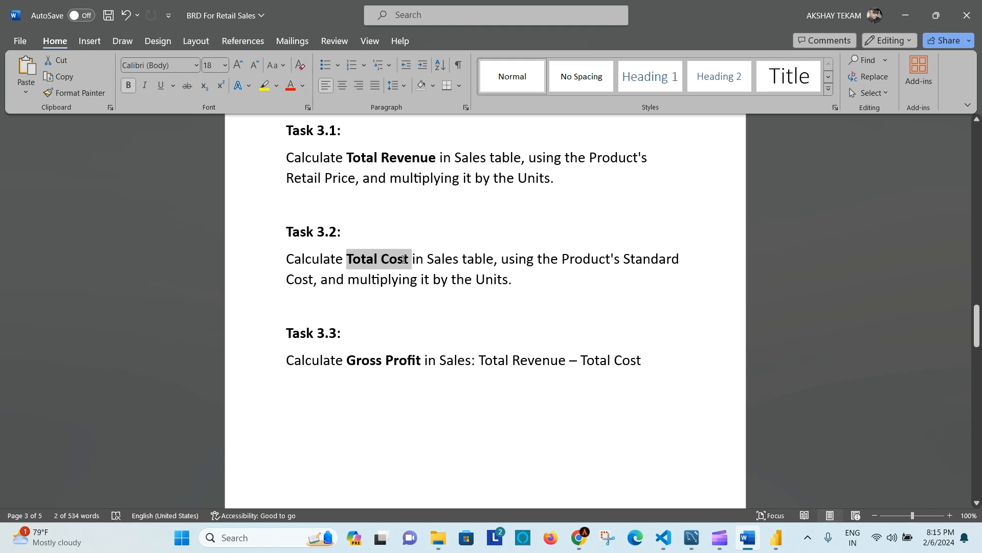
left_click(615, 366)
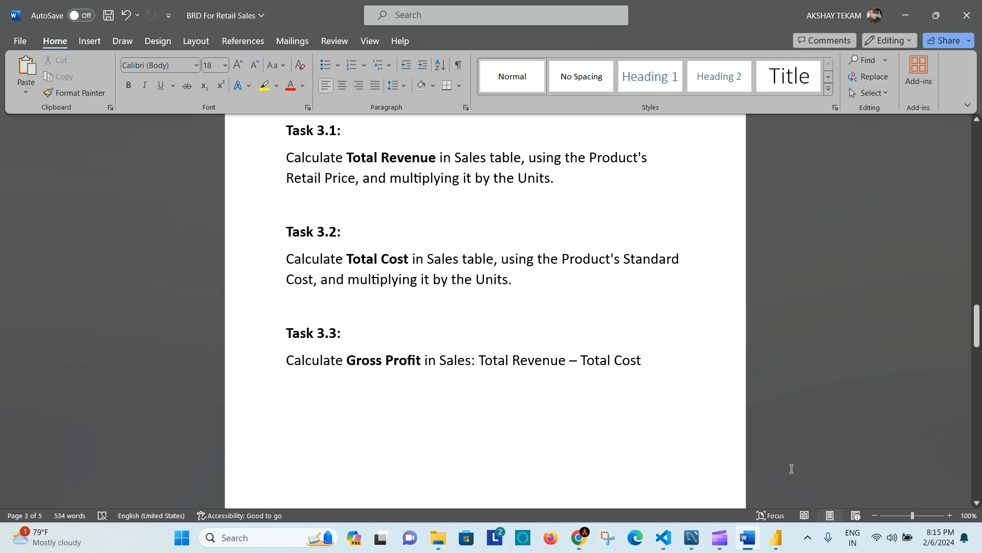
Return to Power BI Desktop and name a new calculated column in the Sales table Gross Profit.
left_click(776, 537)
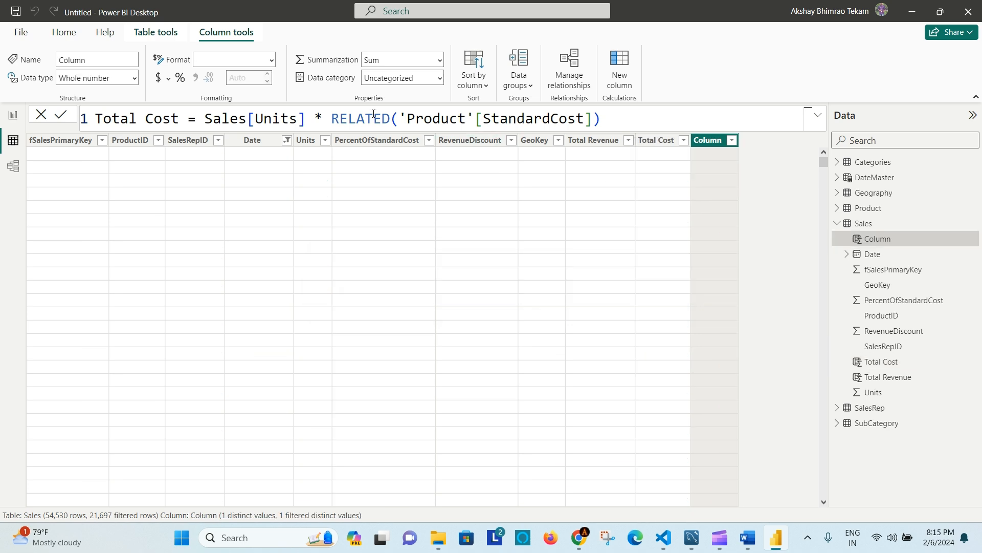
double_click(124, 119)
type("Gross P")
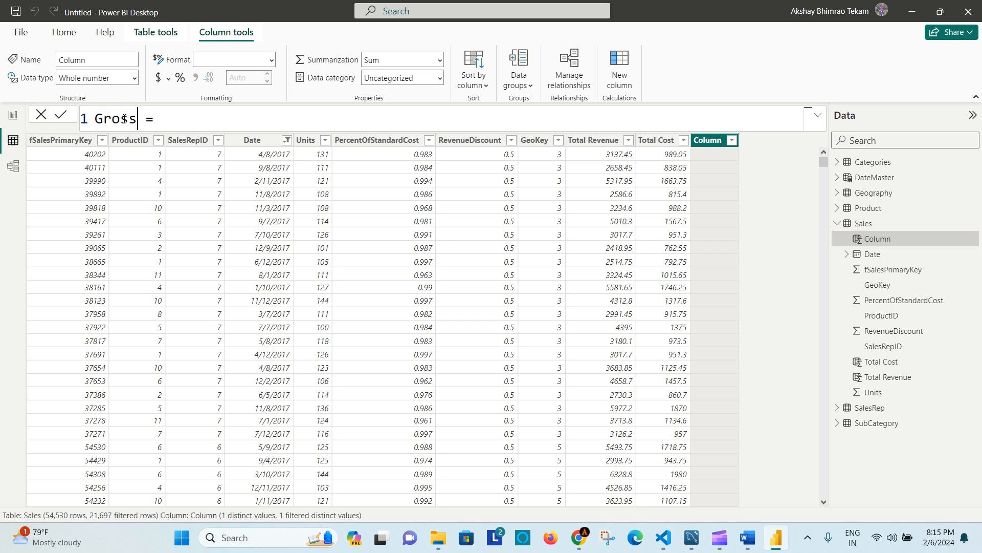
type("rofit")
key("Right")
key("Right")
Insert Sales[Total Revenue] as the first operand of the Gross Profit formula.
type("Sale")
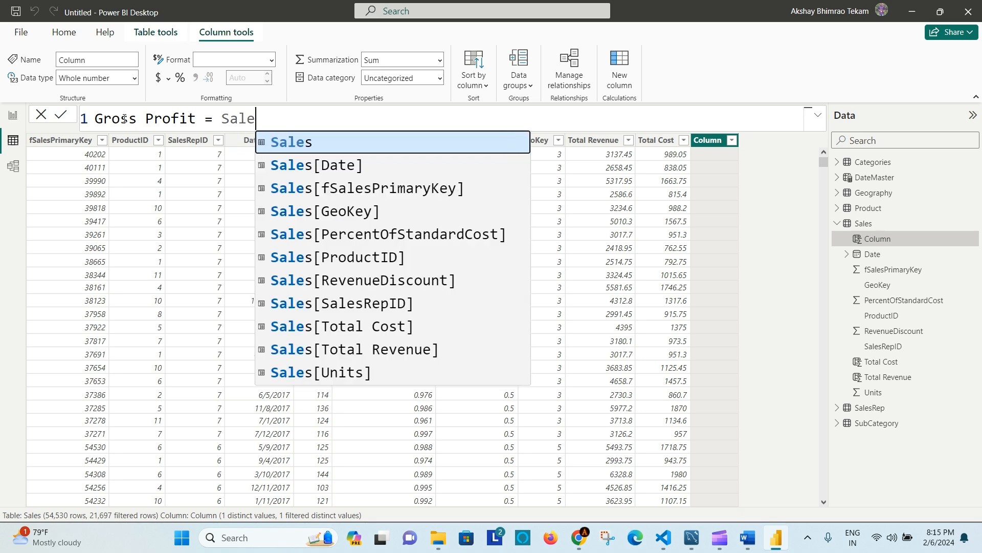
key("Down")
key("Down")
key("Down")
key("Down")
key("Down")
key("Down")
key("Down")
key("Down")
key("Down")
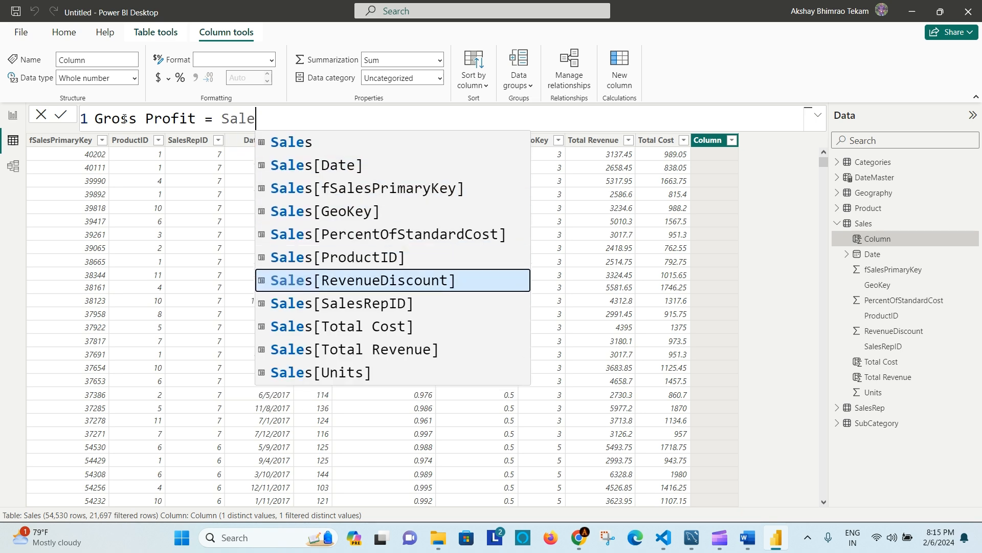
key("Tab")
Subtract Sales[Total Cost] in the Gross Profit formula, commit it, and check the column against Total Revenue.
type("- Sal")
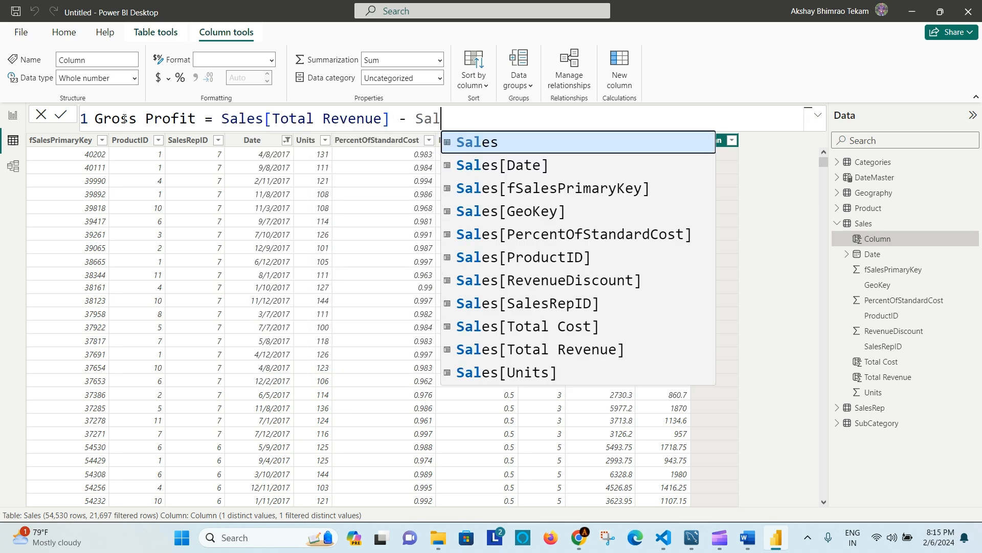
type("es")
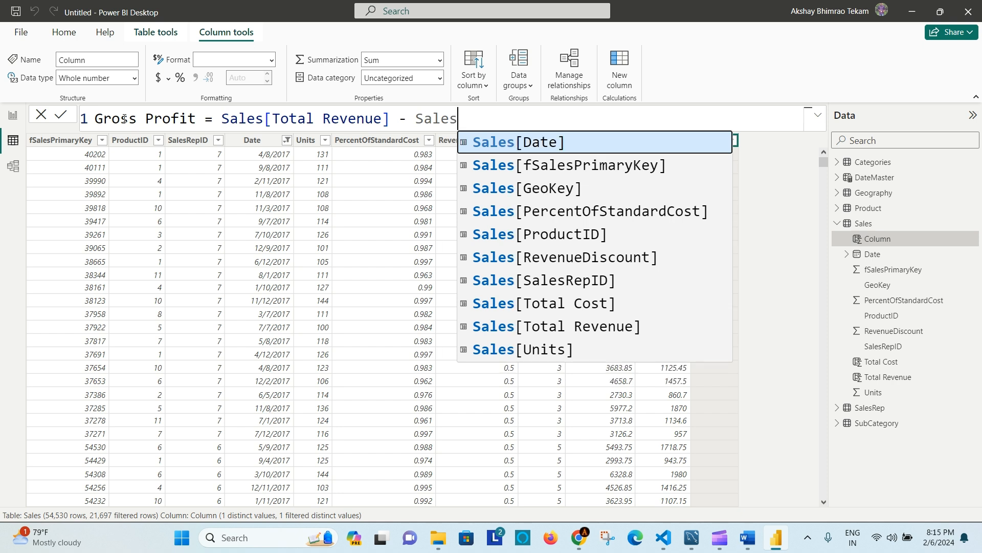
type("[")
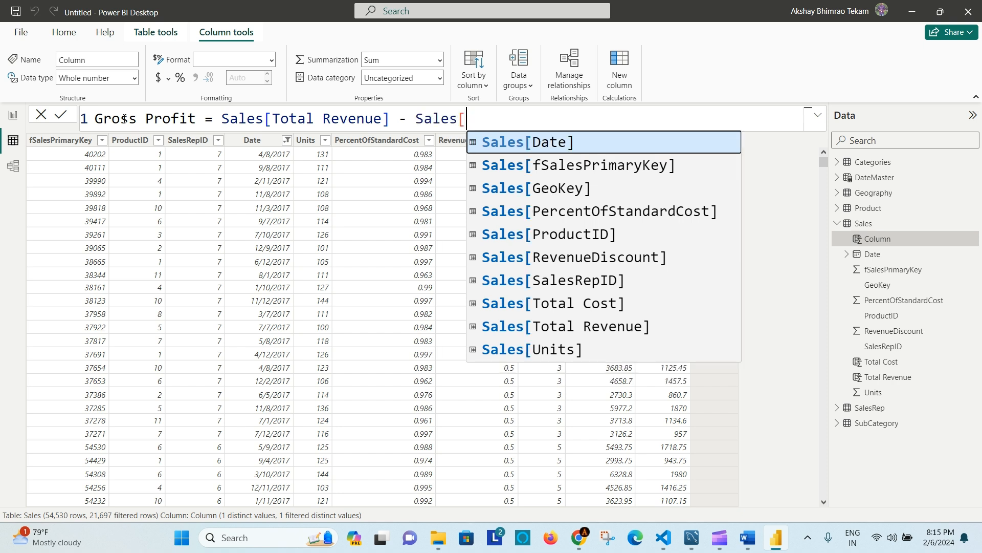
type("T")
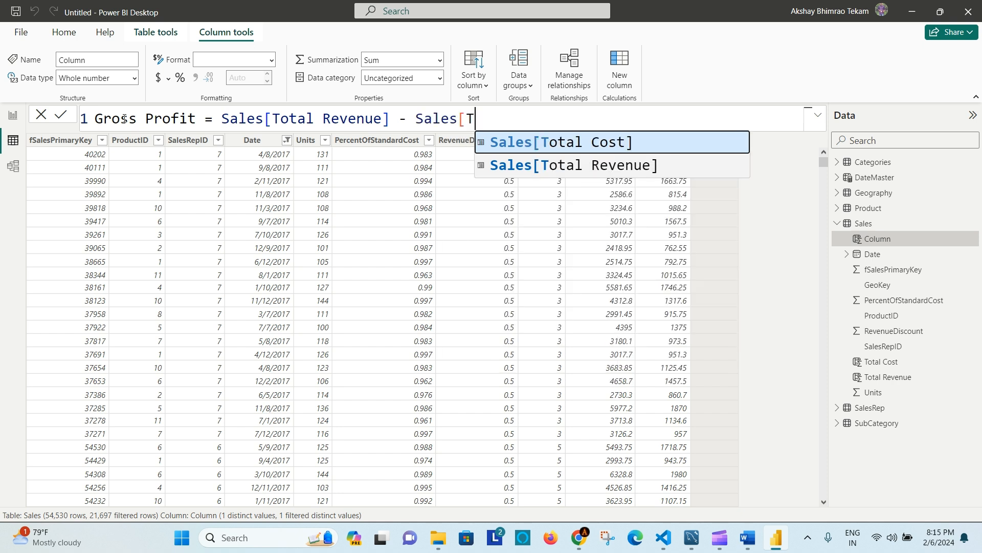
key("Tab")
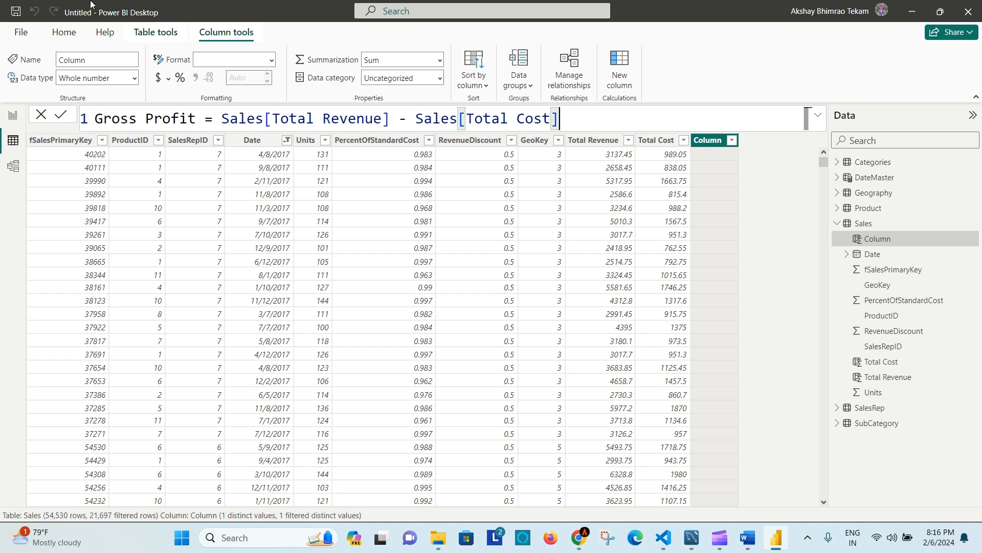
left_click(60, 118)
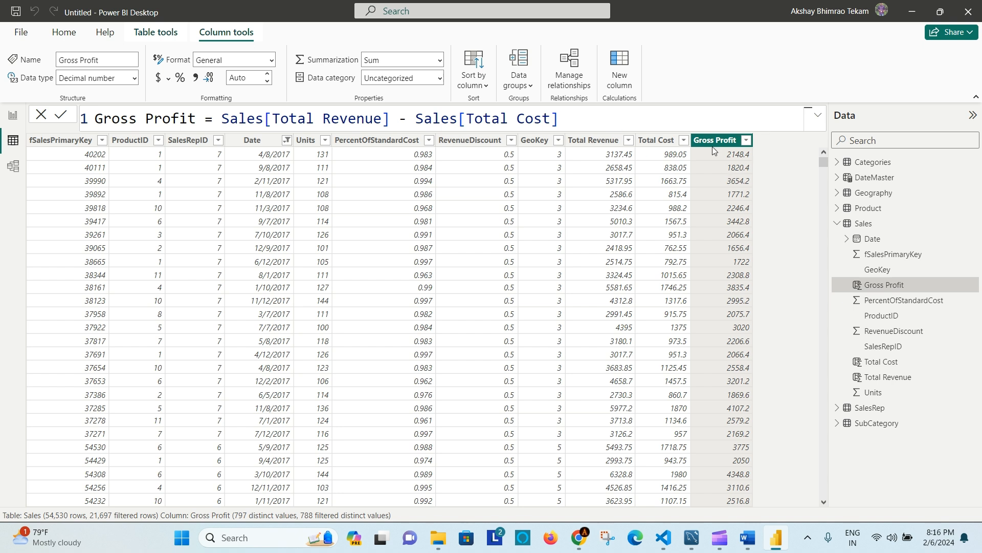
left_click(601, 142)
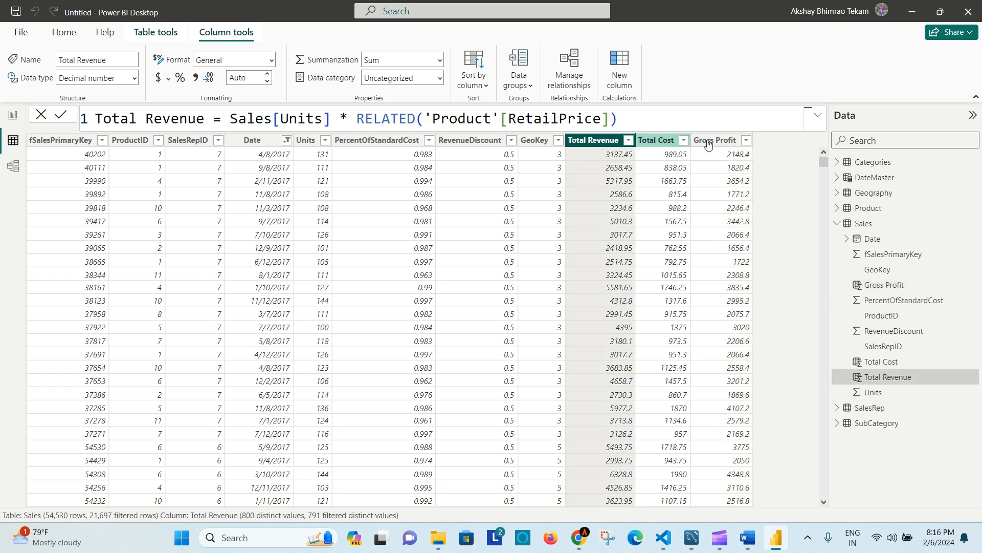
left_click(716, 143)
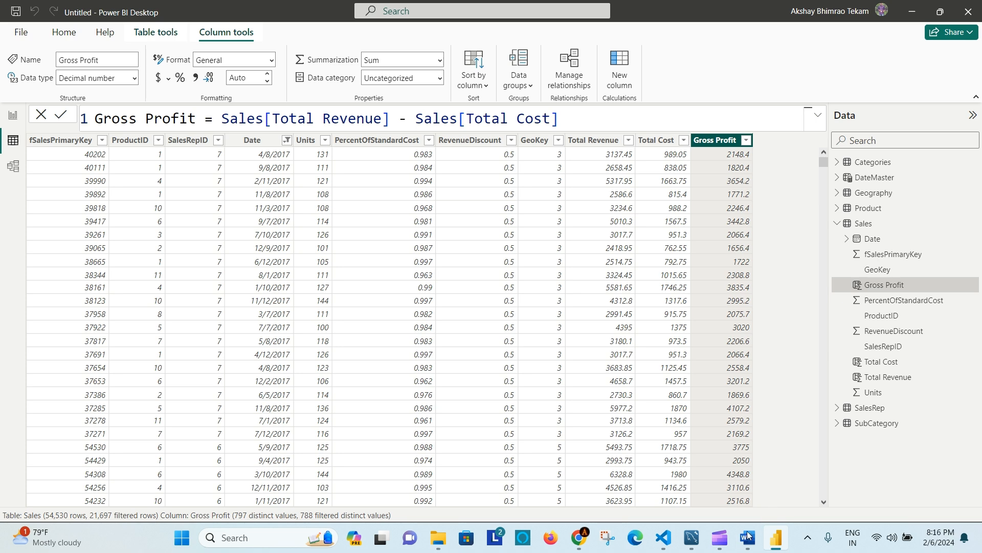
Switch to the BRD document in Word and review the DAX measure requirements in Tasks 3.4 to 3.7.
left_click(747, 534)
scroll(517, 218, "up", 2)
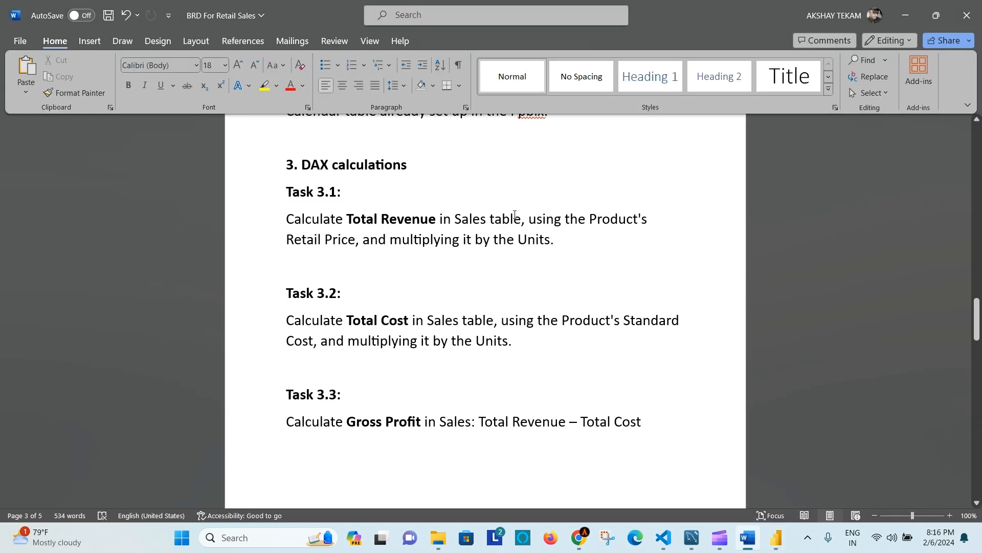
left_click(451, 164)
scroll(454, 171, "down", 4)
left_click(554, 221)
scroll(555, 222, "down", 4)
scroll(554, 222, "down", 6)
left_click_drag(357, 251, 456, 247)
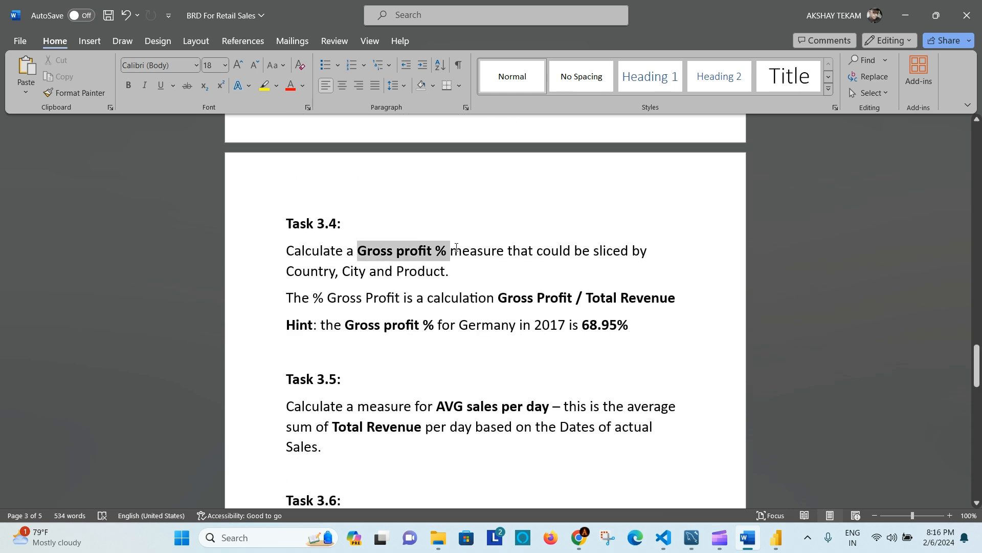
scroll(544, 268, "down", 3)
left_click(475, 313)
scroll(572, 254, "down", 1)
scroll(572, 254, "down", 2)
scroll(486, 275, "down", 1)
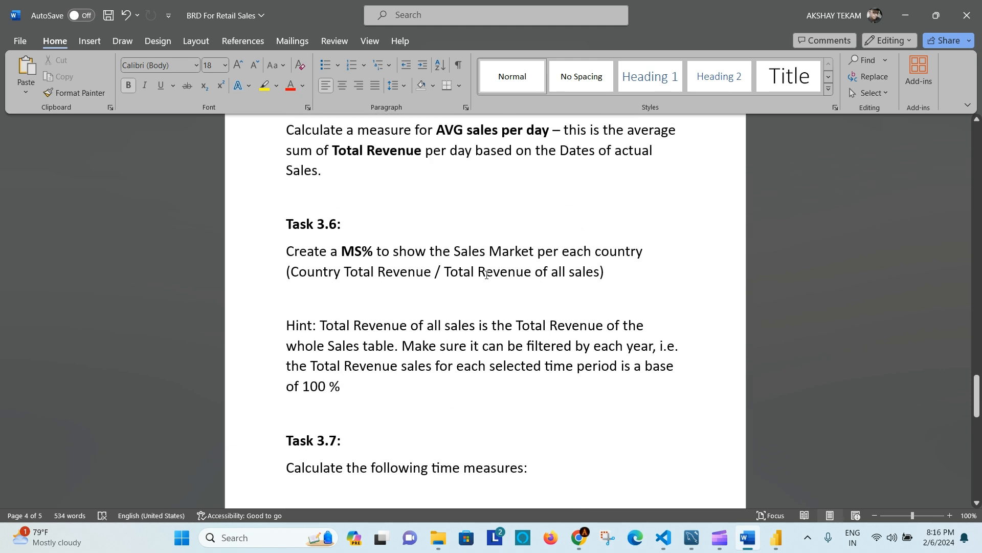
scroll(486, 275, "down", 5)
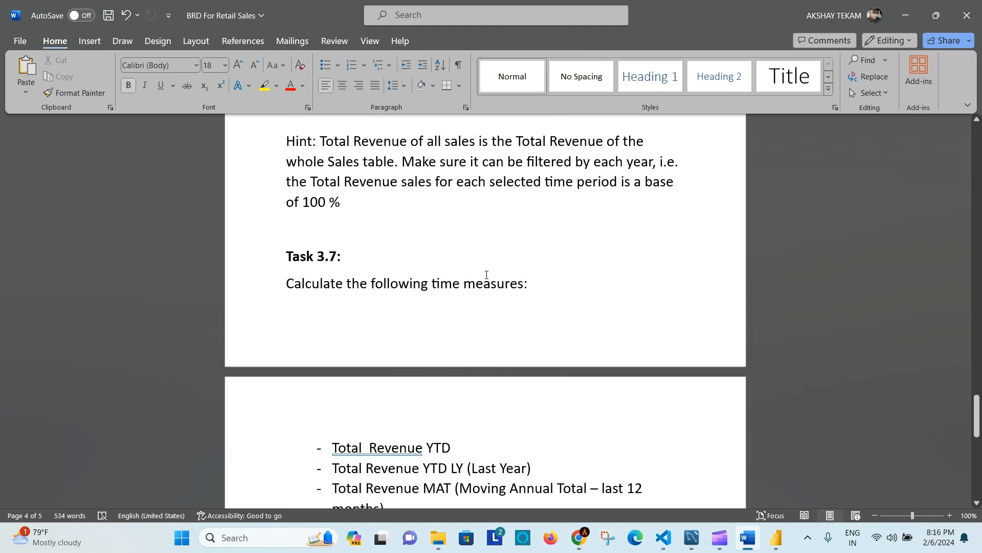
scroll(487, 275, "up", 10)
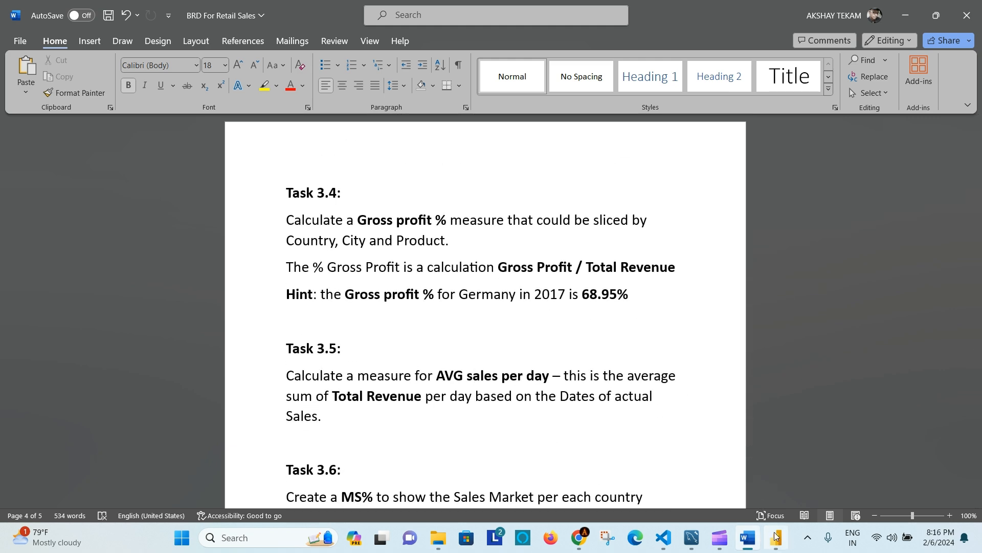
Return to Power BI Desktop, collapse the Sales table's fields, and view the Categories and DateMaster tables.
mouse_move(776, 537)
left_click(737, 431)
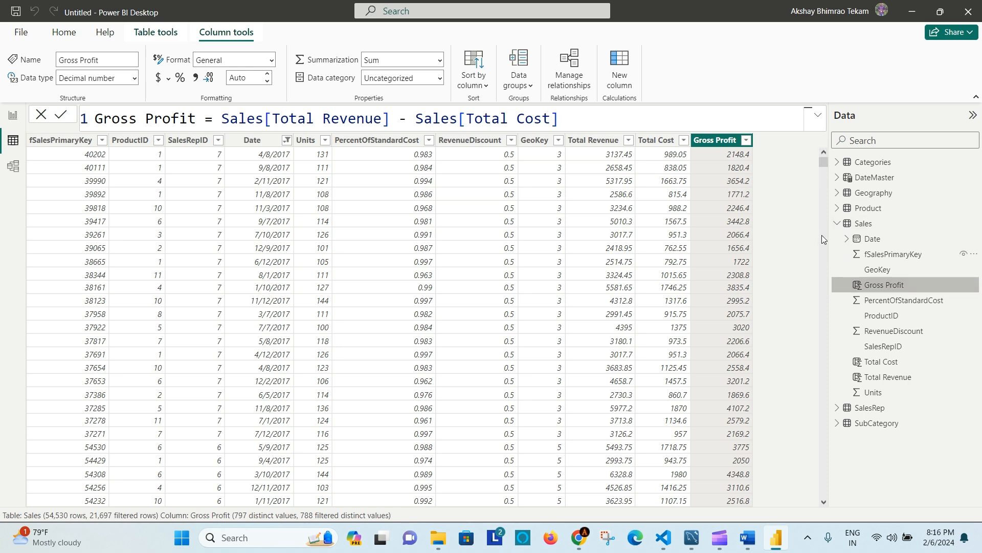
left_click(838, 223)
left_click(859, 163)
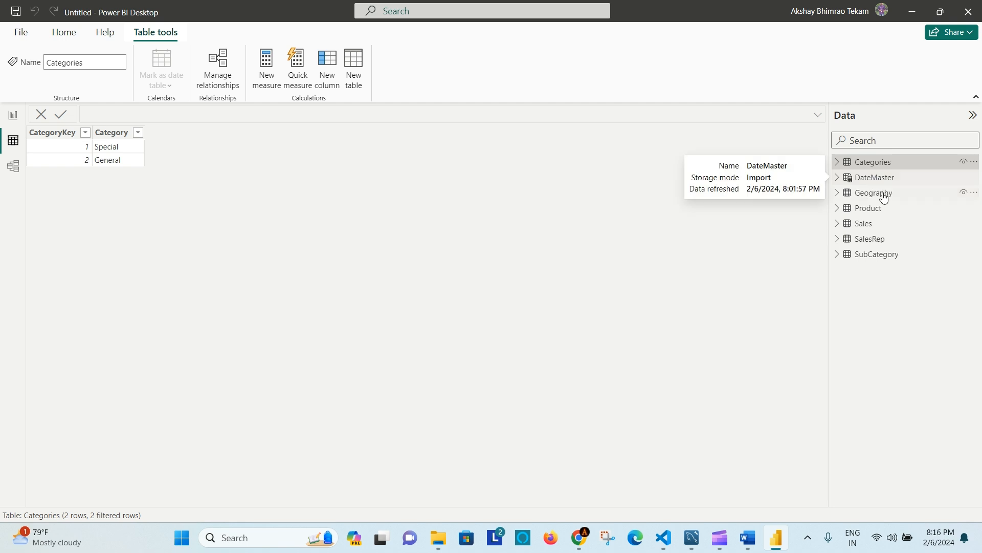
left_click(875, 178)
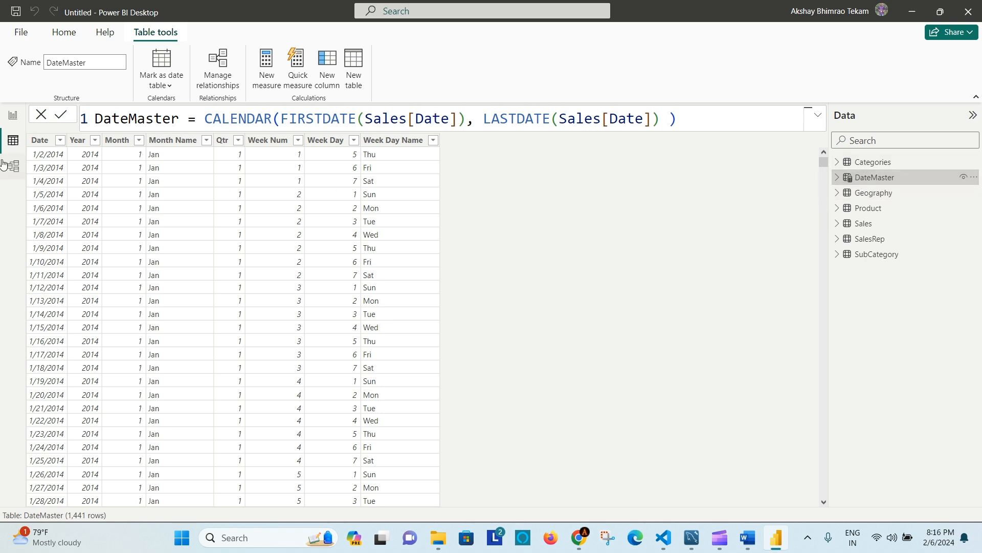
Rearrange the model diagram by moving the Categories table down and the DateMaster table closer to Sales.
left_click(10, 174)
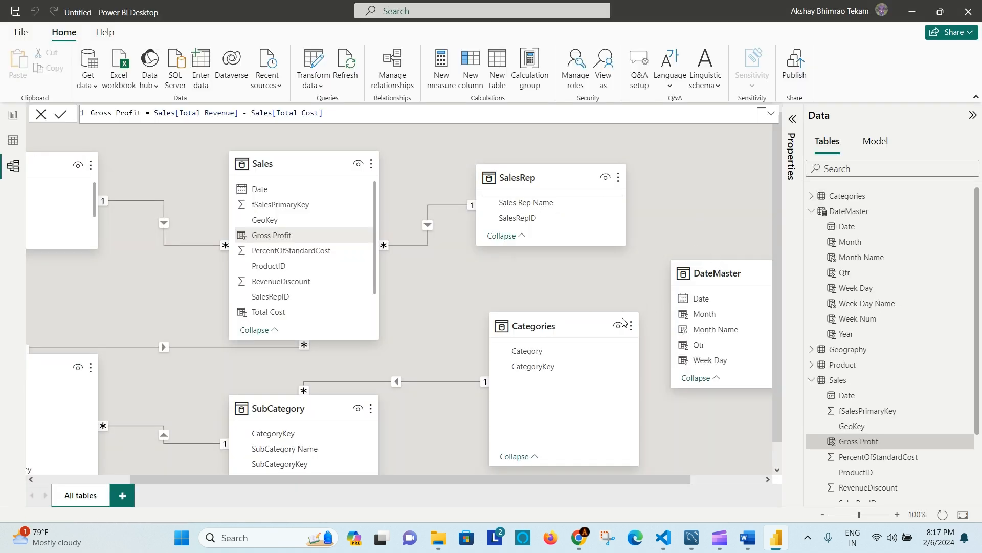
scroll(614, 353, "down", 1)
left_click_drag(558, 301, 558, 408)
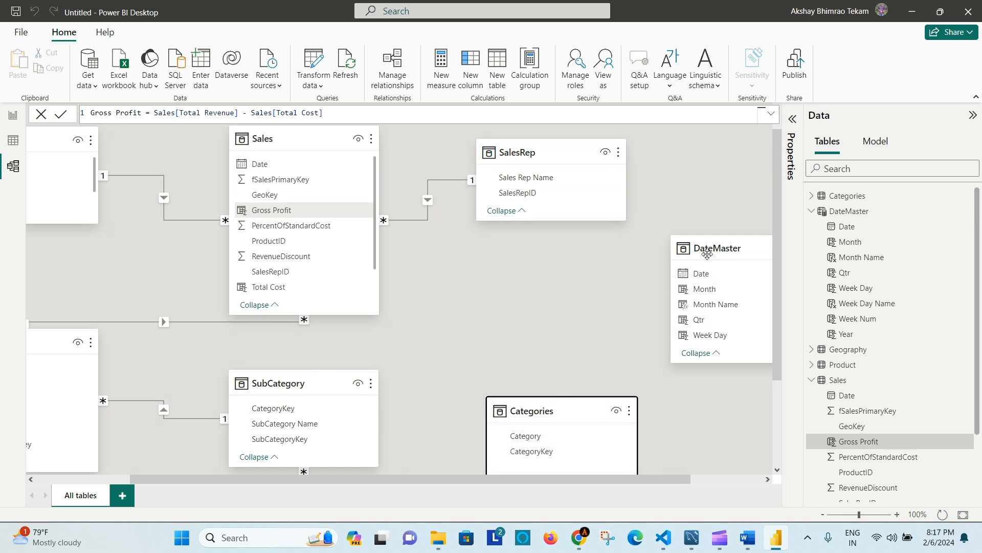
left_click_drag(729, 248, 644, 257)
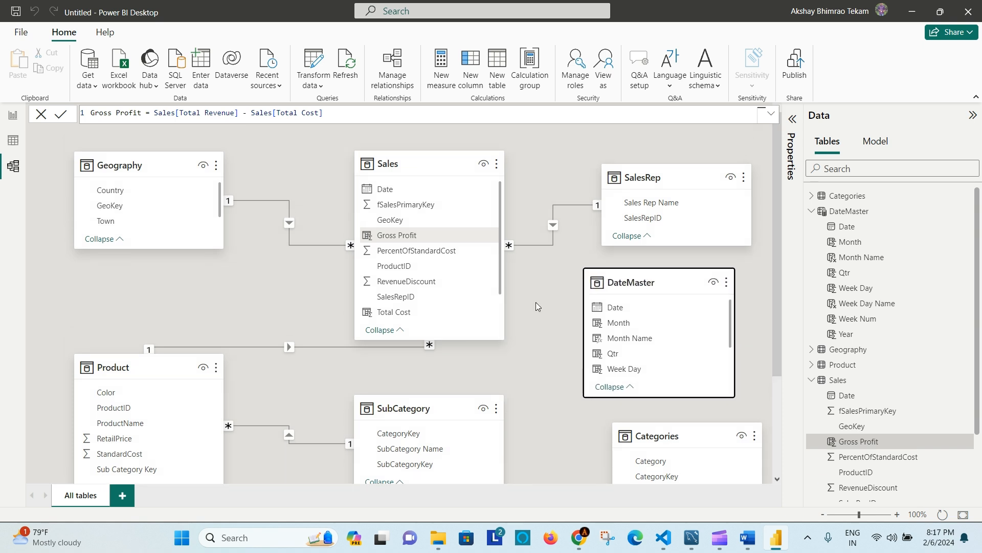
Create a relationship between DateMaster's Date and the Sales table's Date, and review the model diagram.
left_click(432, 163)
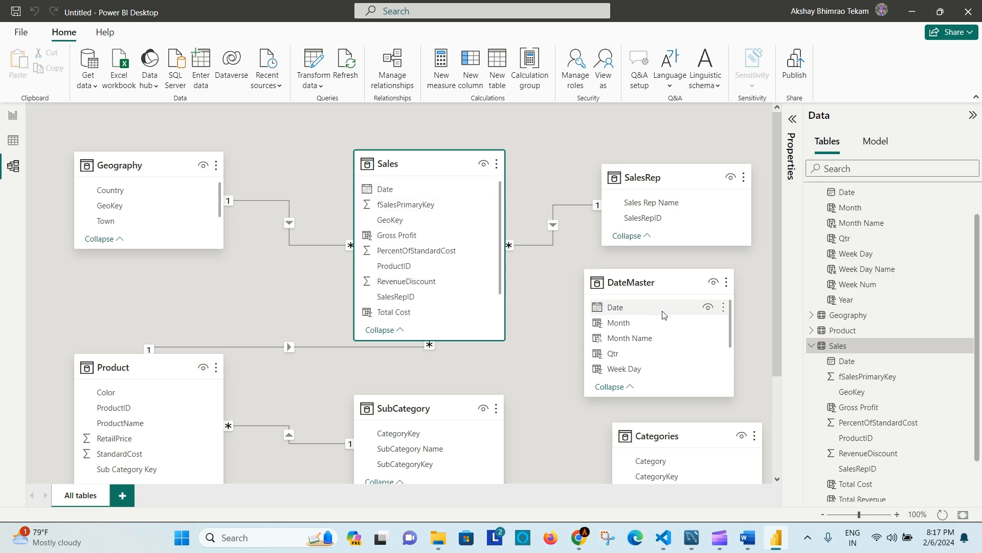
left_click_drag(663, 314, 450, 192)
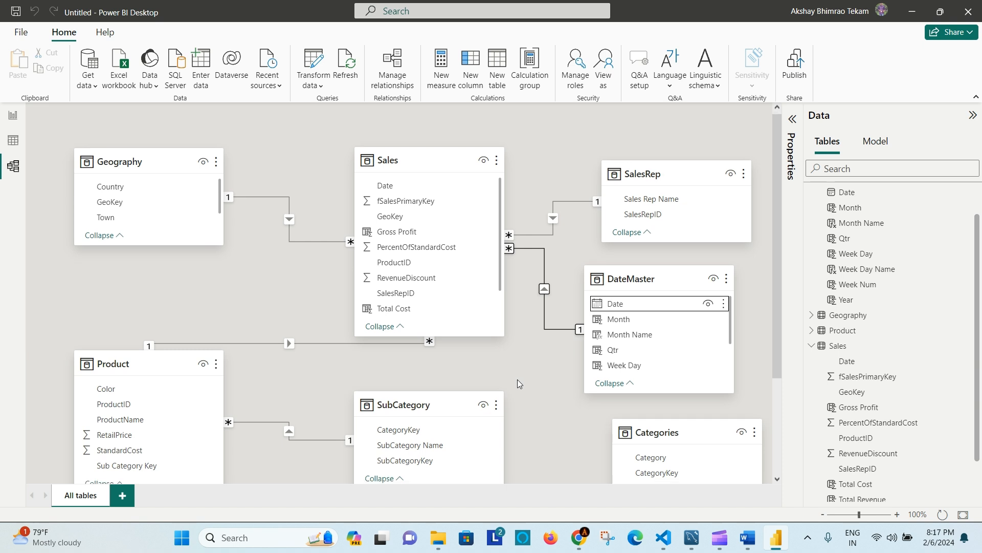
scroll(517, 379, "down", 1)
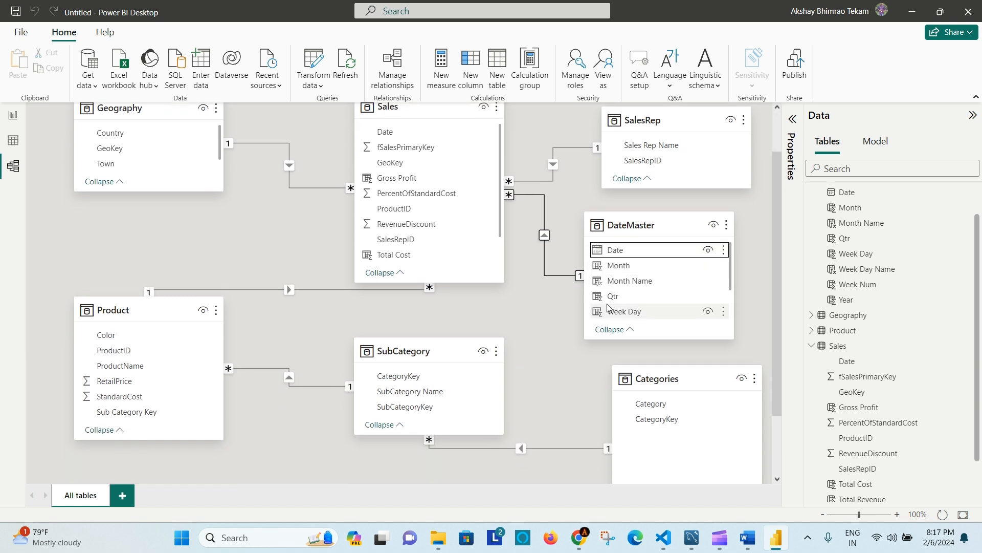
scroll(565, 290, "up", 1)
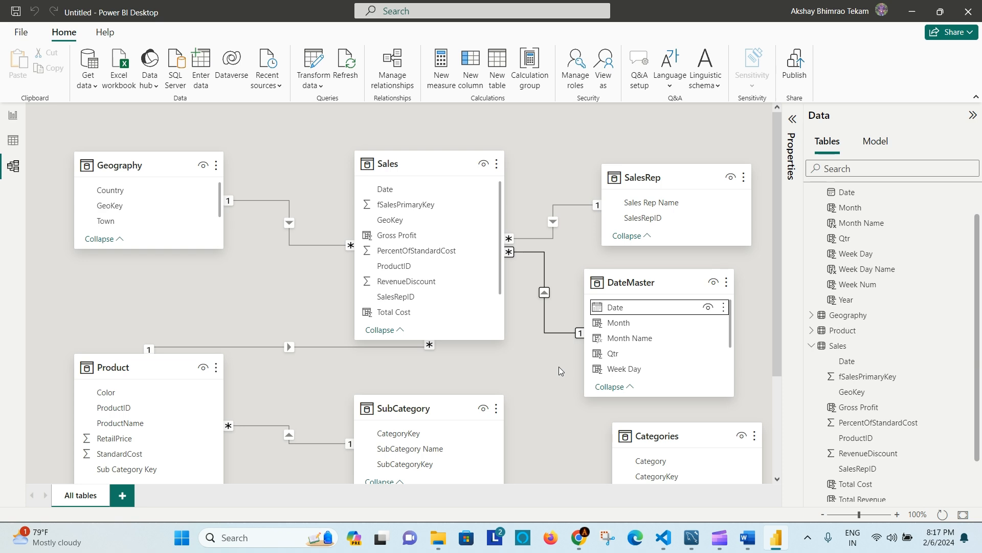
scroll(559, 366, "down", 3)
scroll(559, 366, "up", 3)
Switch to the project outline in Visual Studio Code and review the requirement document and data gathering items.
left_click(663, 537)
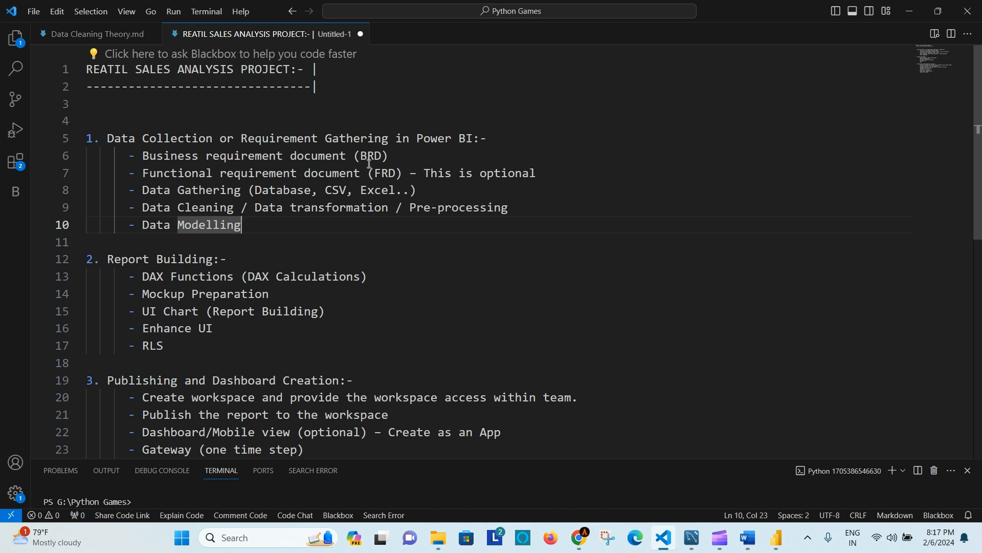
left_click_drag(143, 156, 389, 168)
left_click(145, 203)
left_click_drag(143, 191, 340, 189)
left_click(248, 207)
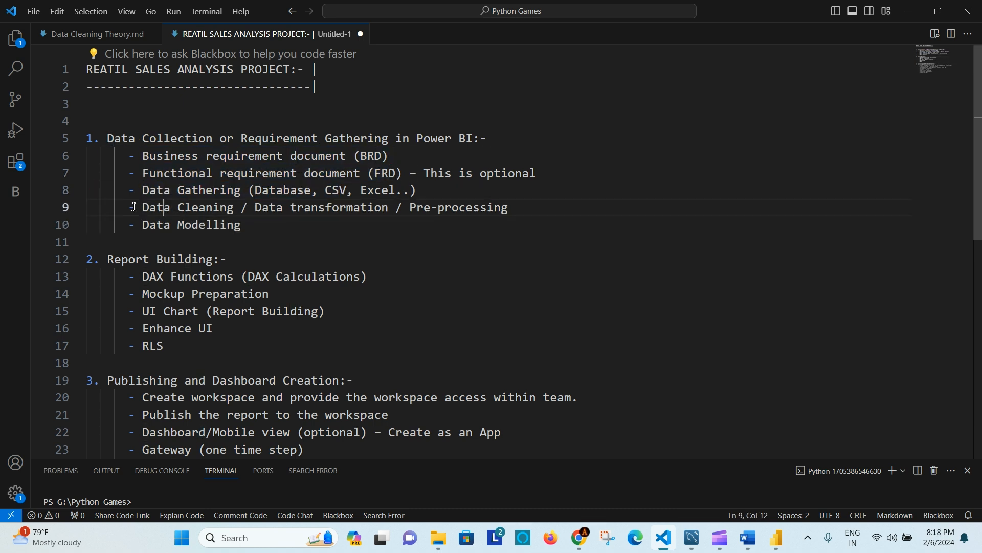
double_click(145, 207)
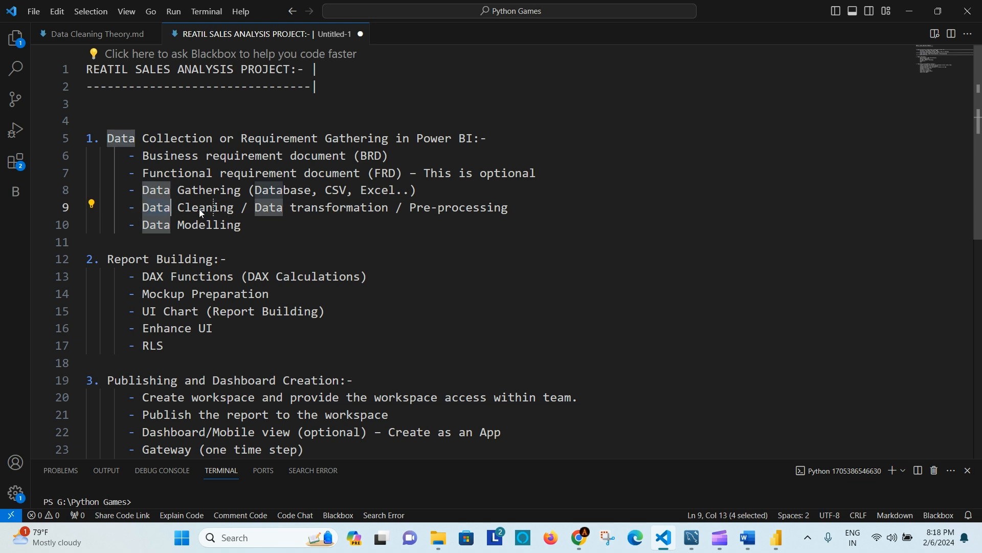
left_click_drag(176, 213, 178, 213)
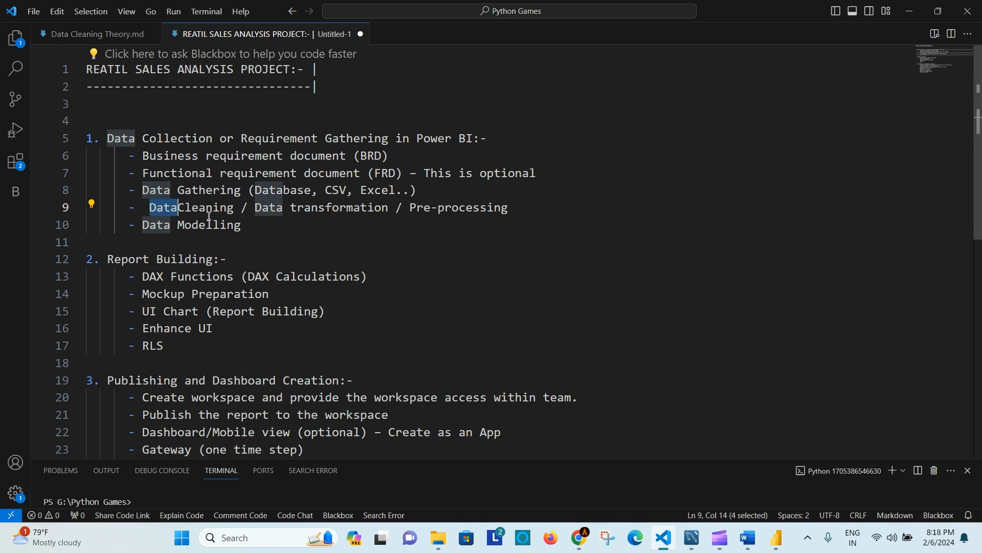
key("BackSpace")
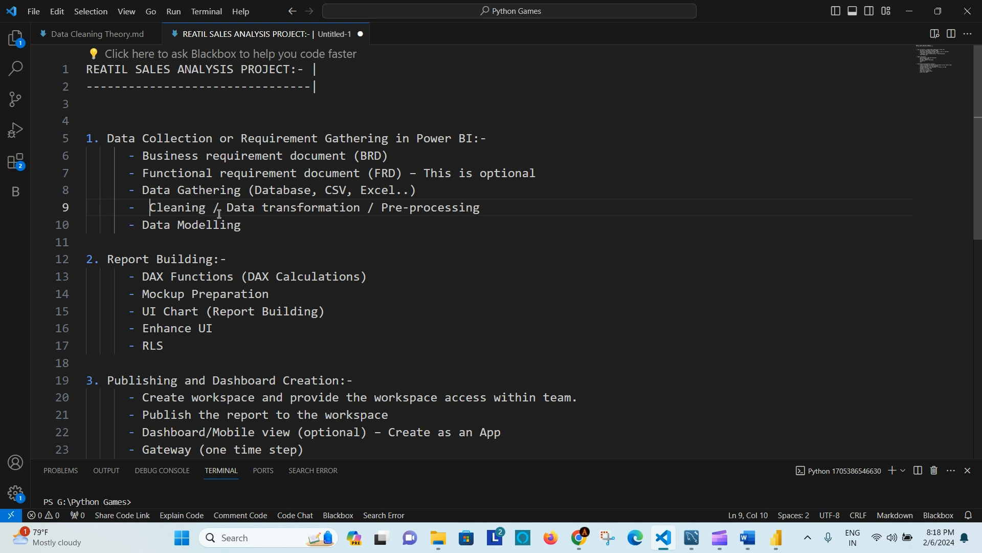
key("ctrl+z")
key("ctrl+z")
key("ctrl+z")
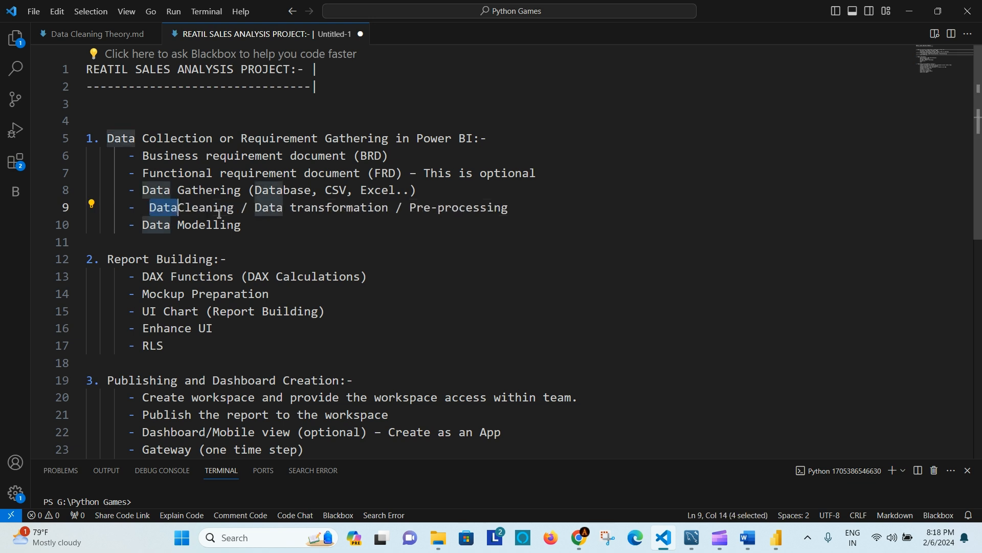
Review the whole Data Collection or Requirement Gathering section of the outline, down to Data Modelling.
left_click_drag(247, 225, 134, 158)
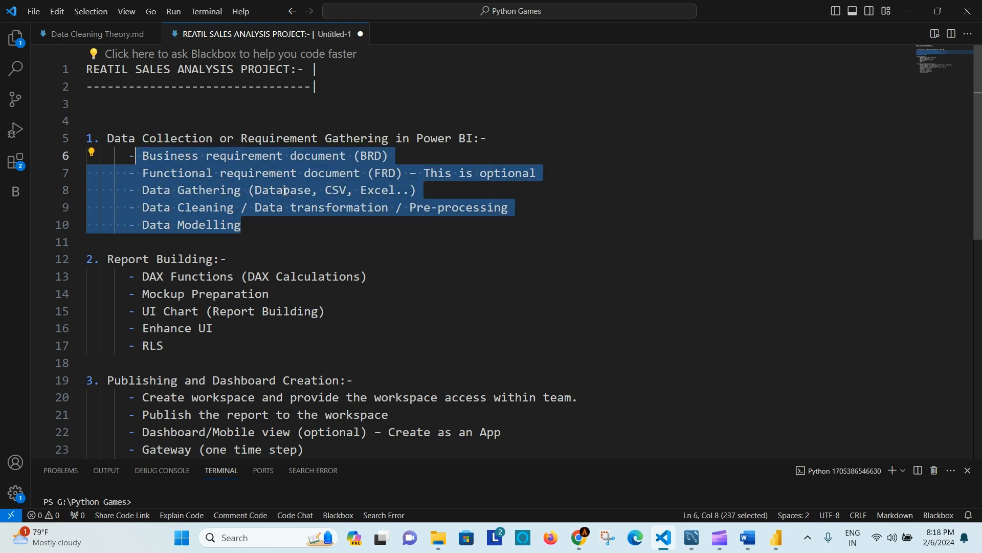
left_click(507, 141)
left_click_drag(261, 225, 87, 141)
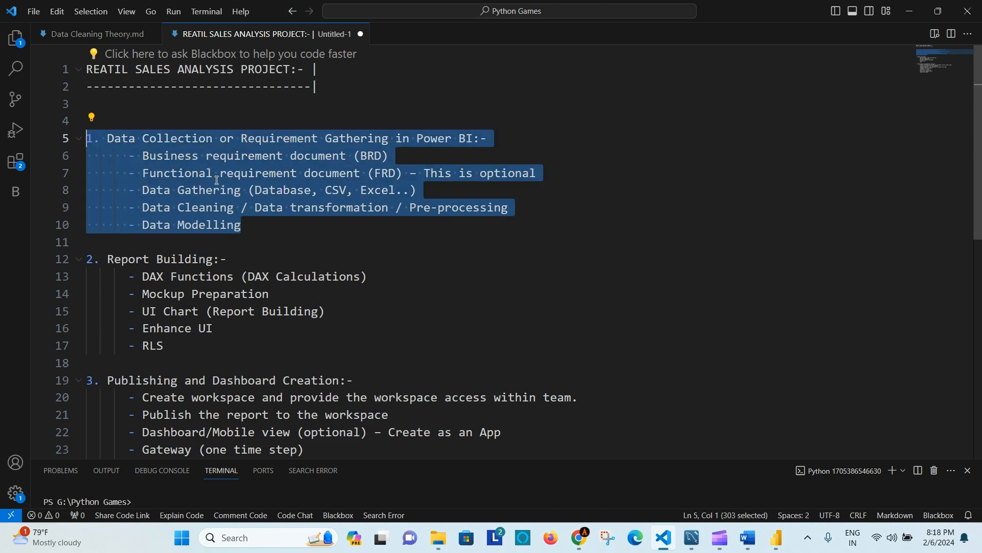
left_click(292, 227)
Review the Report Building section of the outline, from DAX Functions and Mockup Preparation through RLS.
scroll(300, 224, "down", 2)
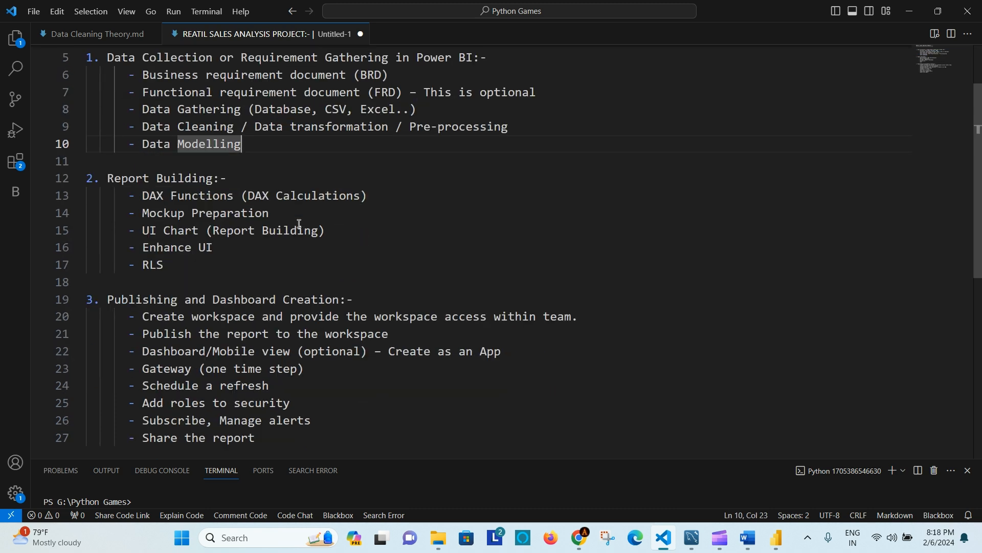
left_click(203, 261)
left_click_drag(108, 176, 178, 260)
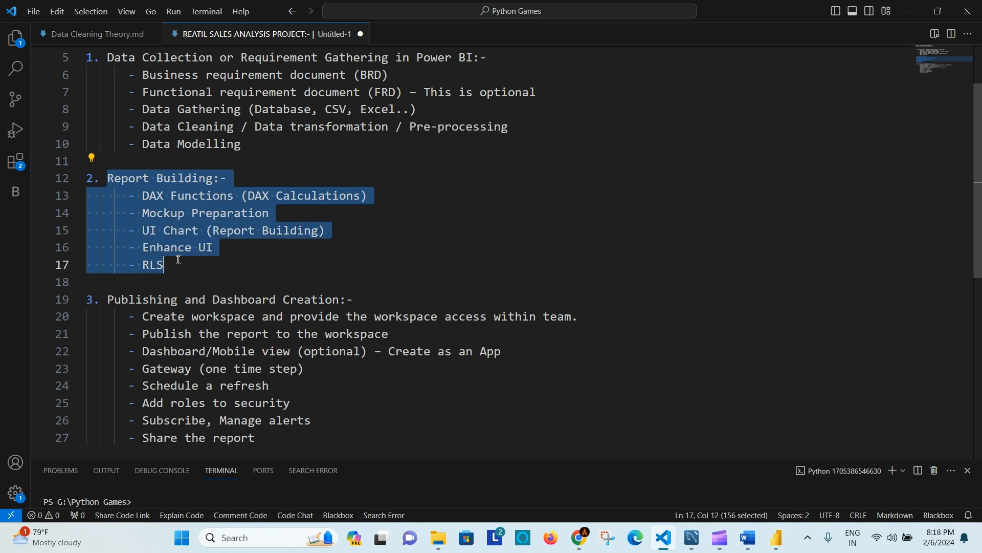
left_click(270, 172)
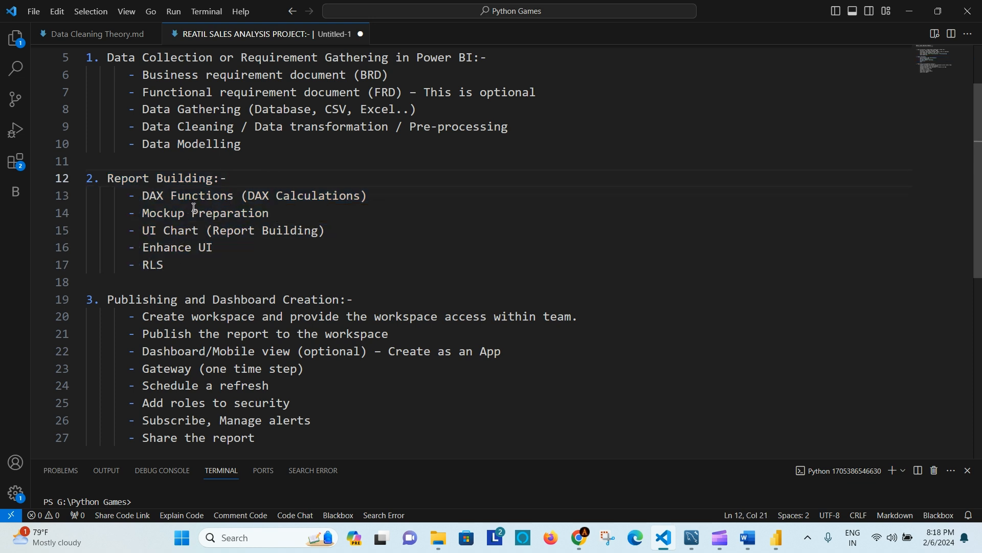
double_click(174, 213)
left_click(237, 214)
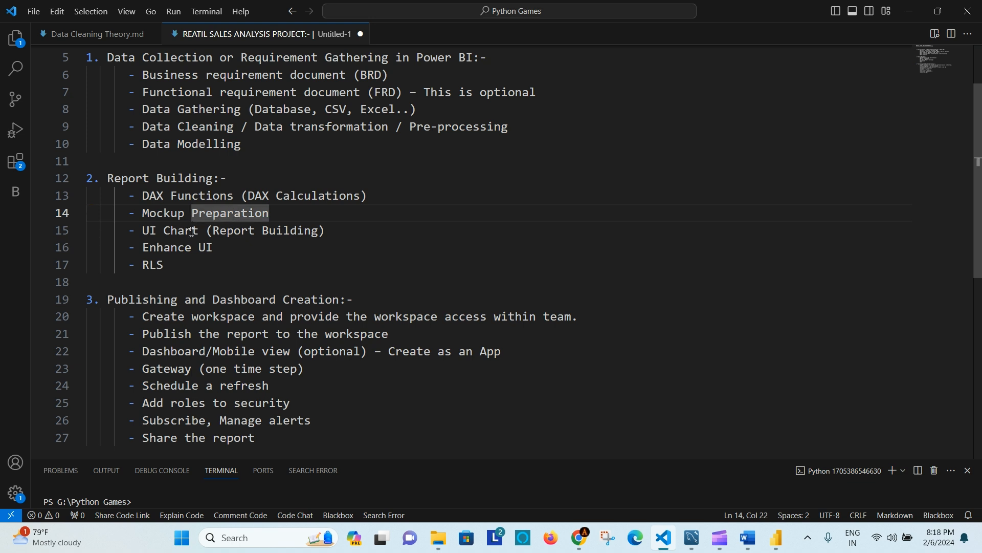
left_click(271, 235)
left_click(228, 247)
scroll(231, 249, "down", 1)
left_click(175, 227)
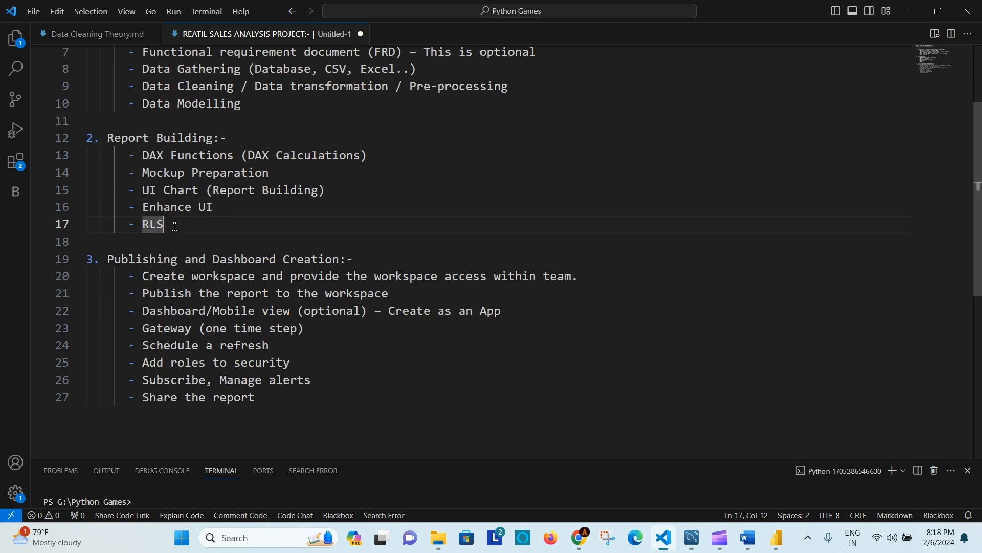
Review the Publishing and Dashboard Creation section, then return to the Data Collection section at the outline's beginning.
scroll(174, 226, "down", 1)
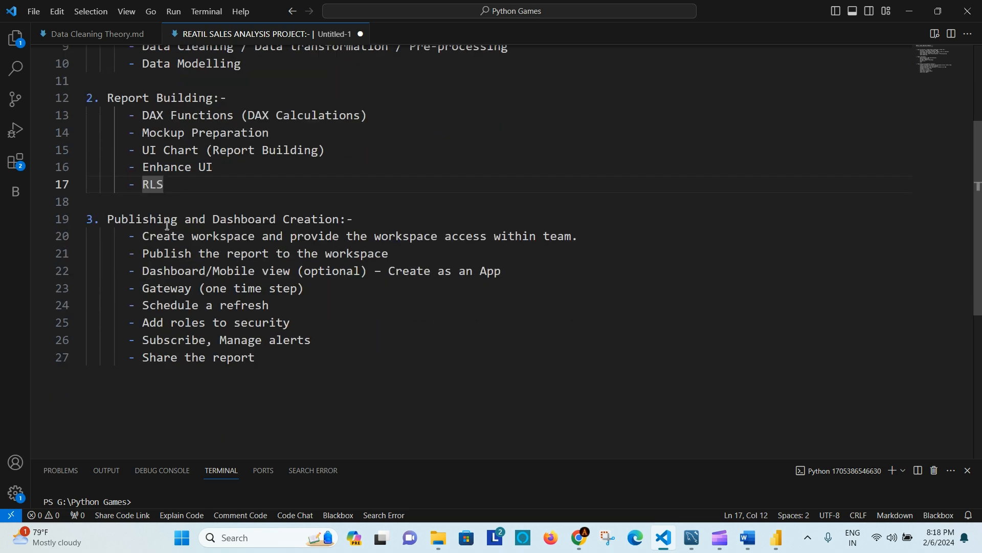
left_click(115, 219)
left_click_drag(217, 243, 311, 348)
left_click(343, 298)
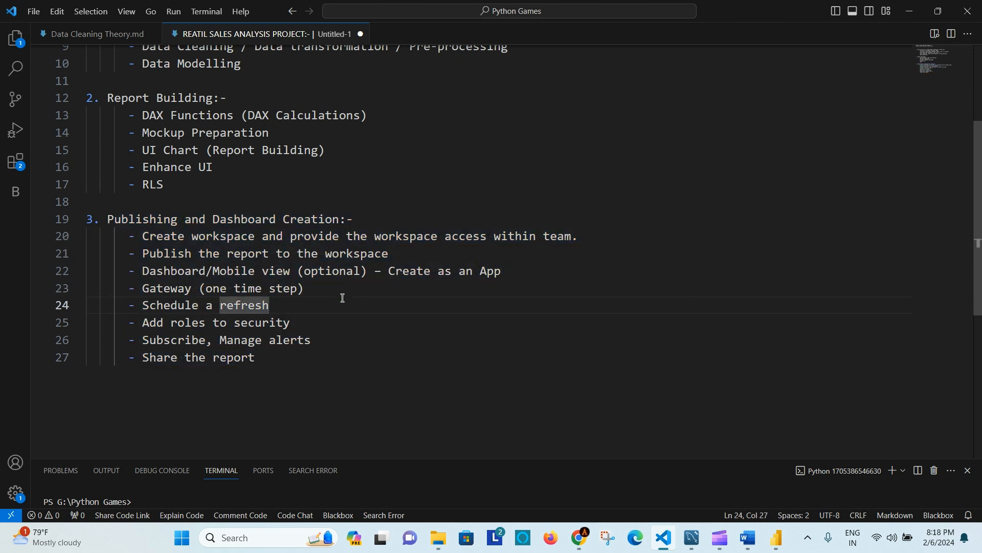
scroll(343, 298, "down", 1)
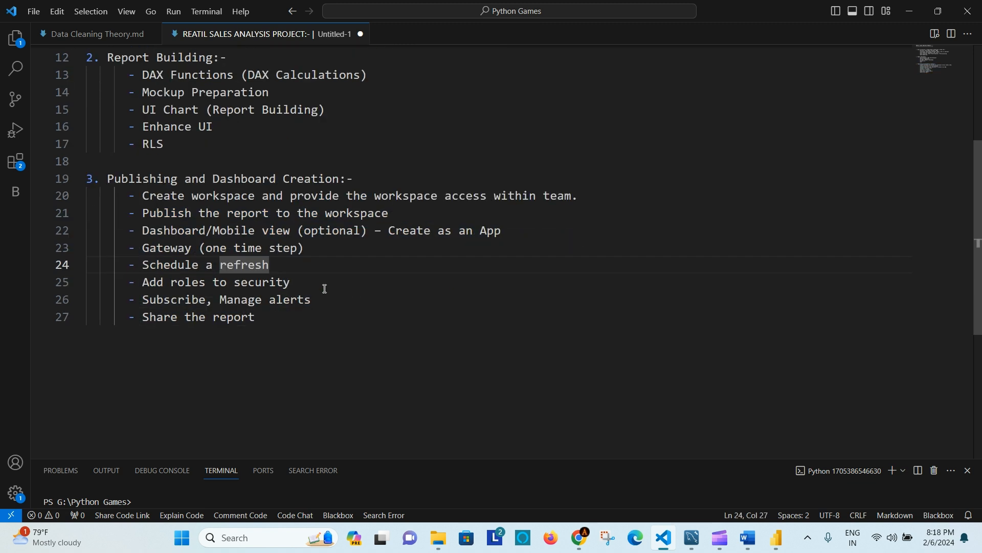
scroll(325, 288, "up", 4)
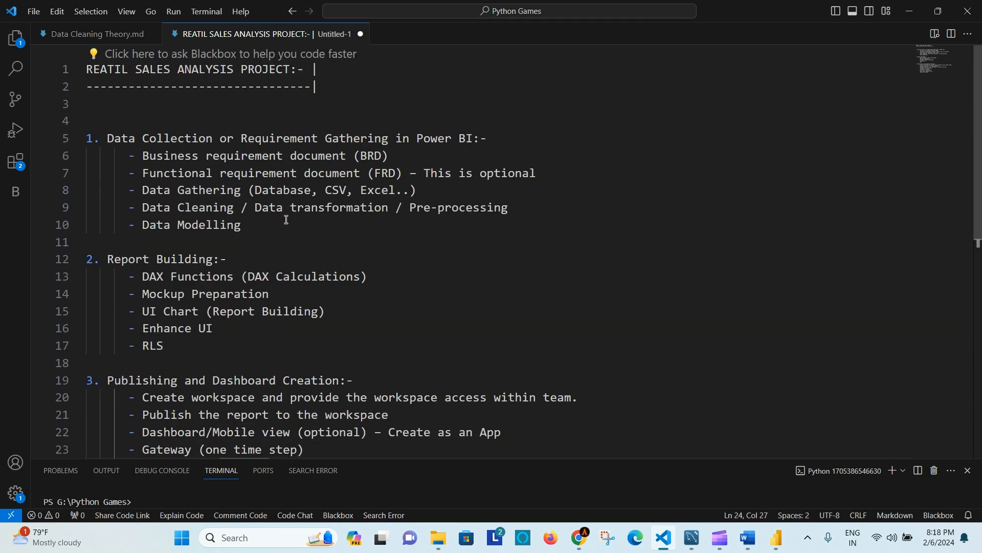
left_click(286, 220)
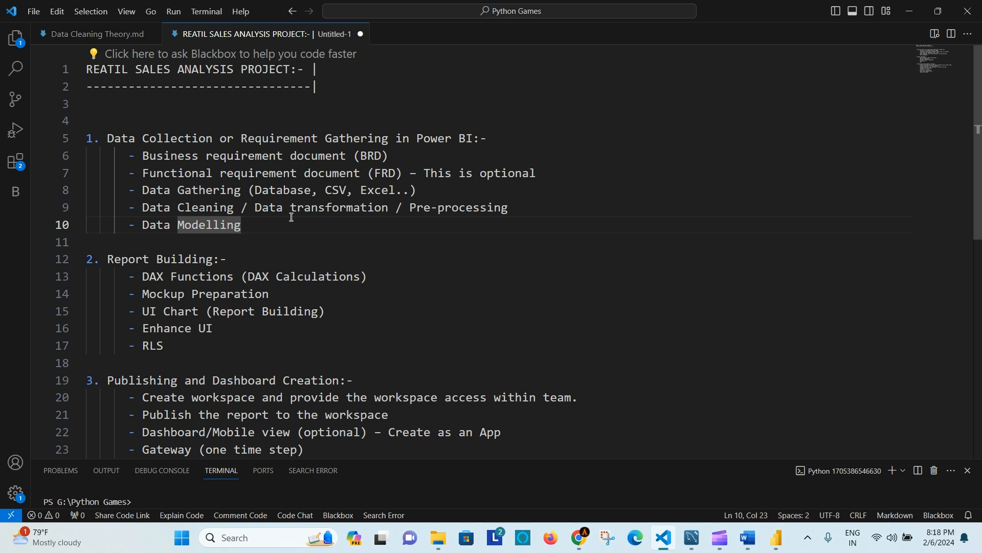
left_click(520, 149)
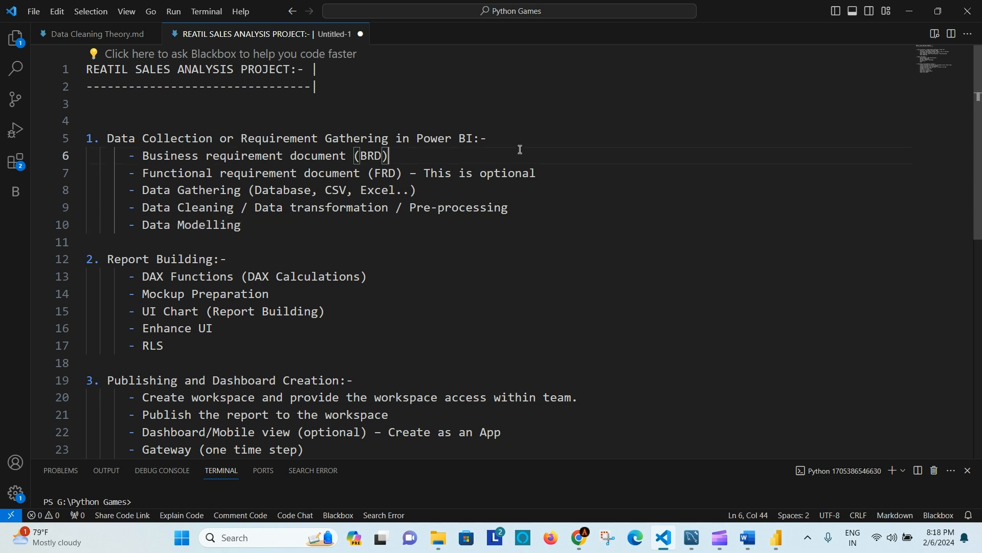